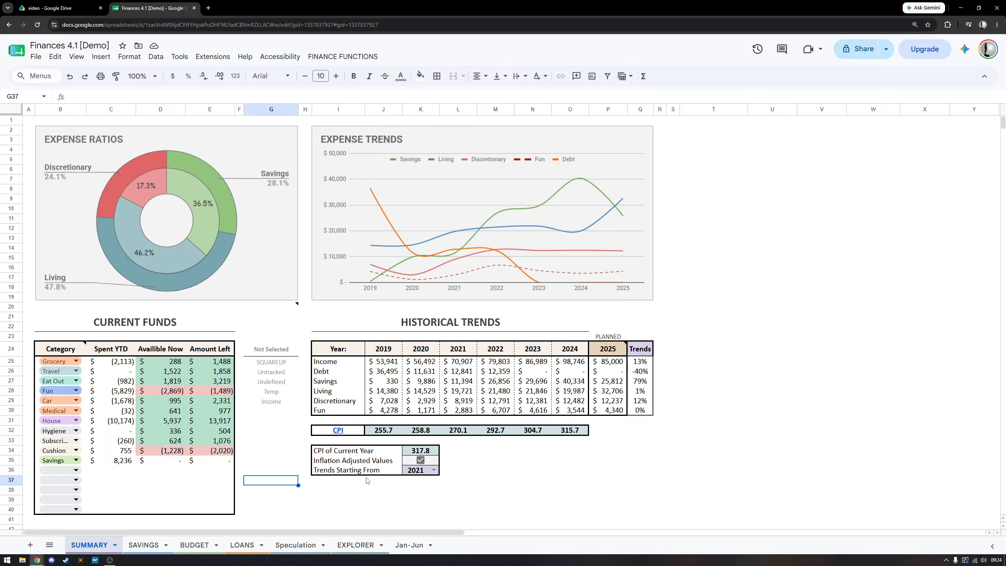
Examine the Spent YTD and Amount Left columns of the Current Funds table on the SUMMARY sheet.
left_click(472, 487)
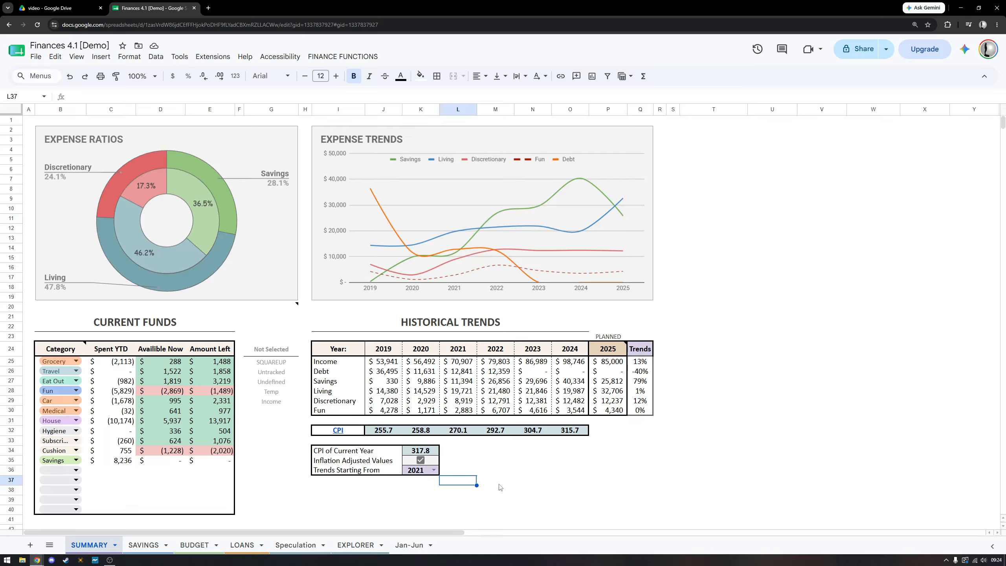
left_click(508, 484)
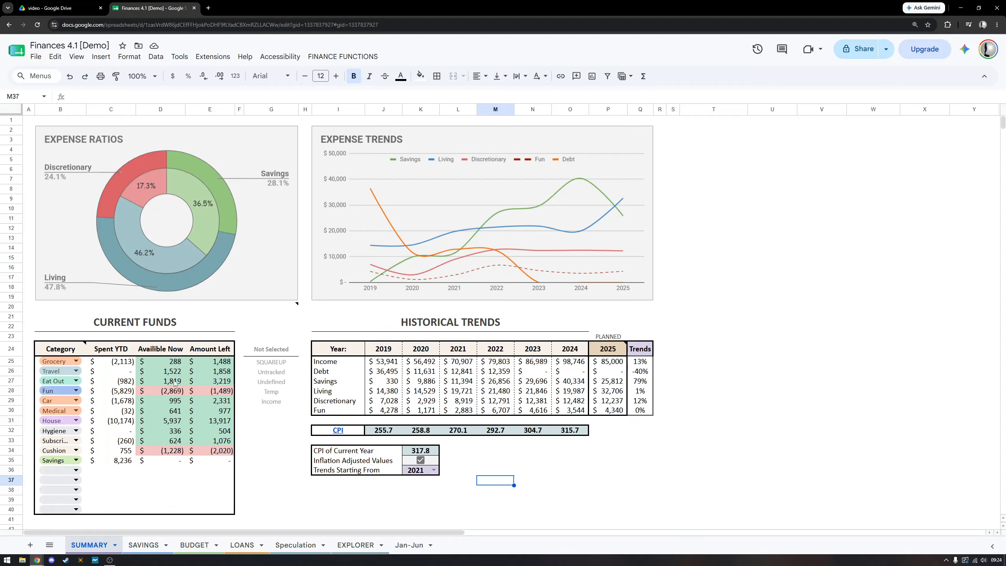
left_click_drag(111, 363, 119, 470)
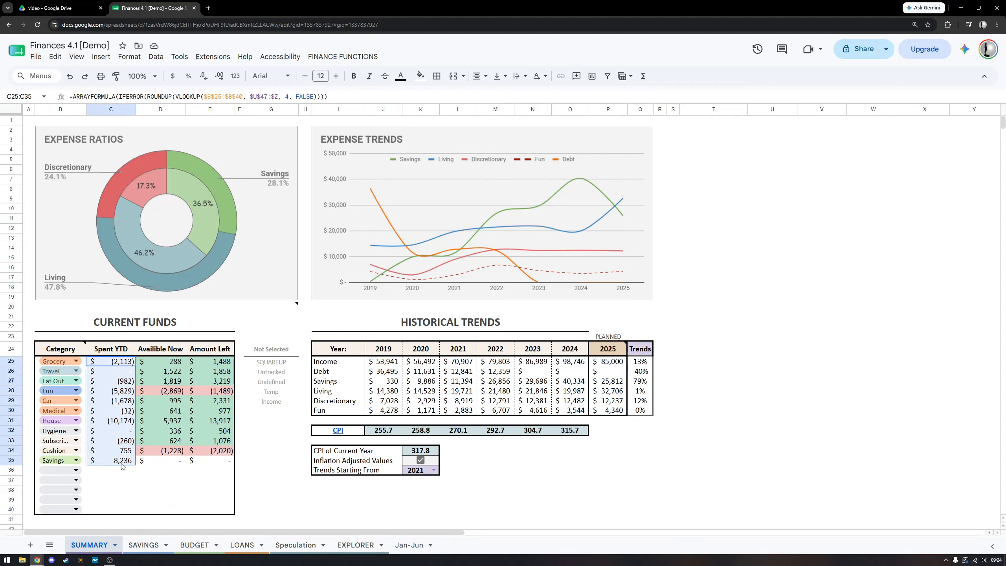
left_click_drag(210, 360, 220, 476)
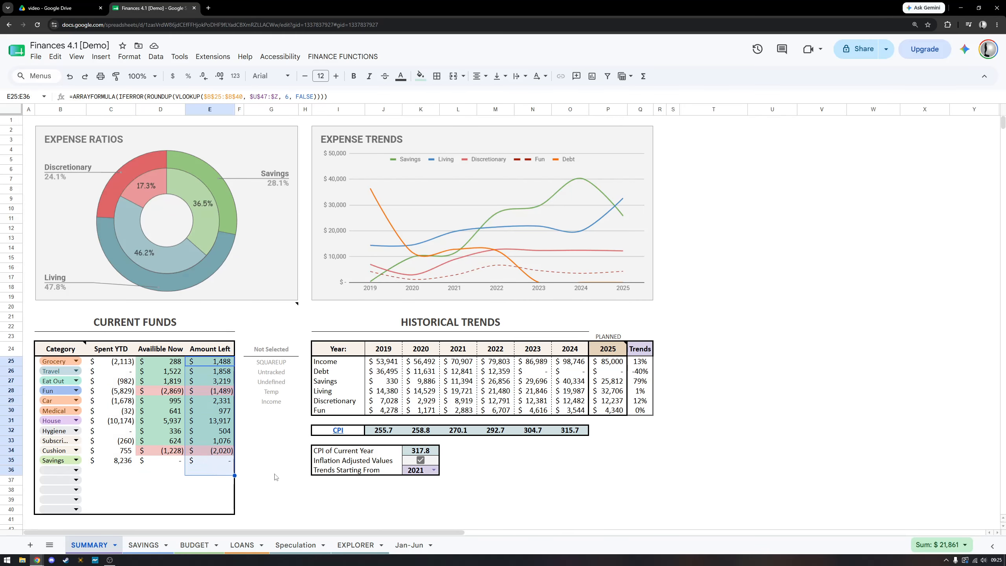
Review the SAVINGS sheet's buckets, HYSA location, charts, and the Total Savings and This Year figures with their targets.
left_click(145, 545)
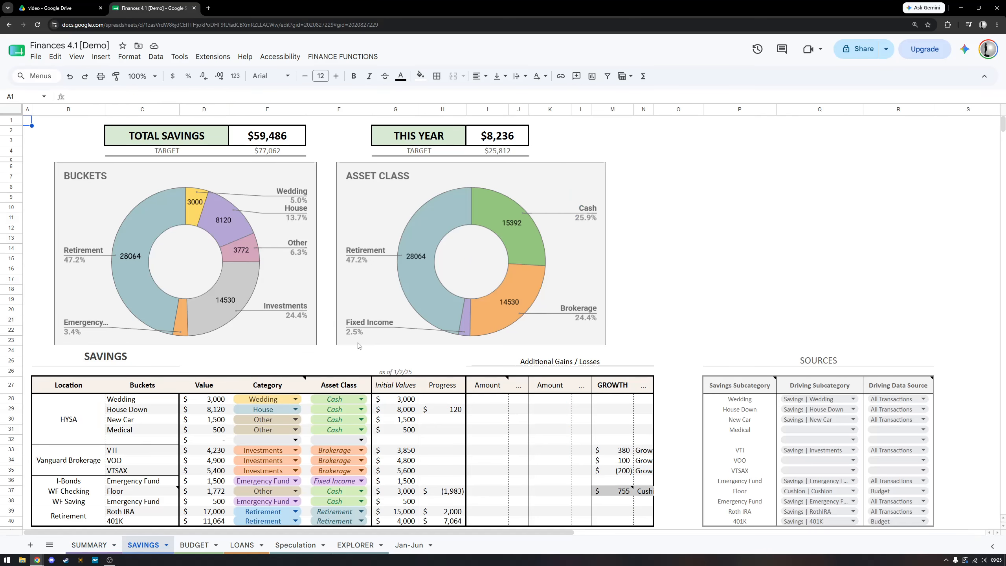
left_click_drag(131, 409, 140, 505)
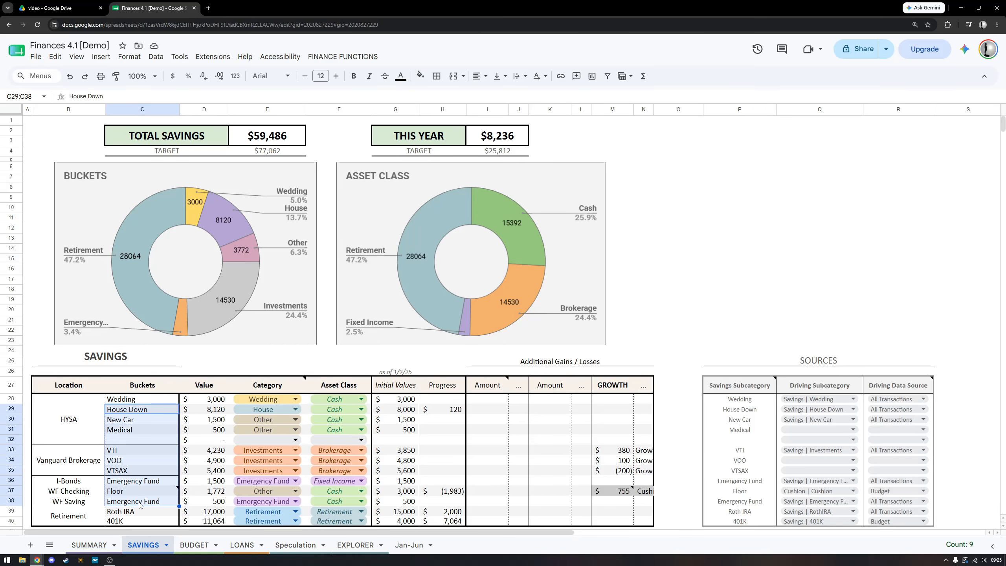
left_click(81, 413)
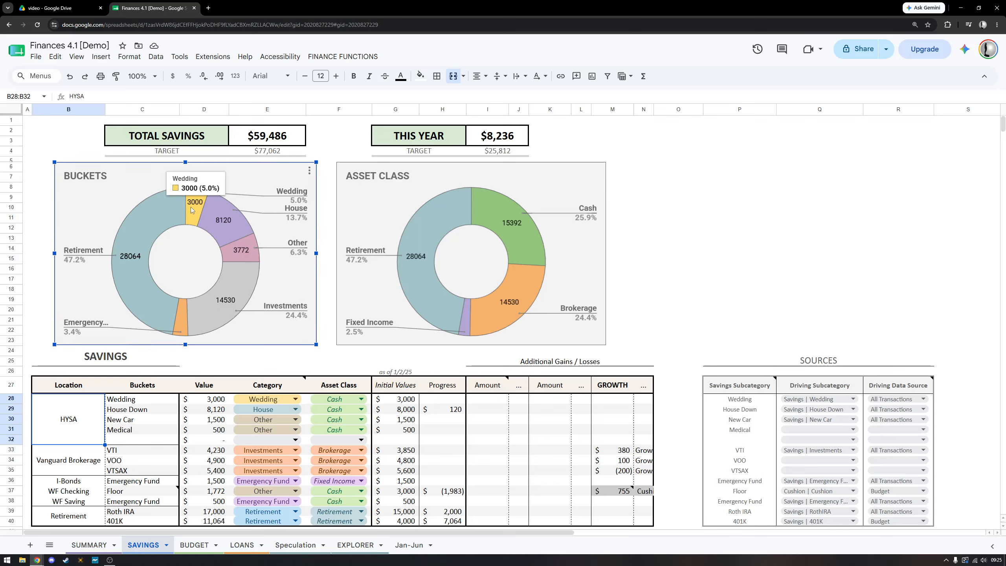
left_click(486, 209)
left_click_drag(207, 139, 269, 153)
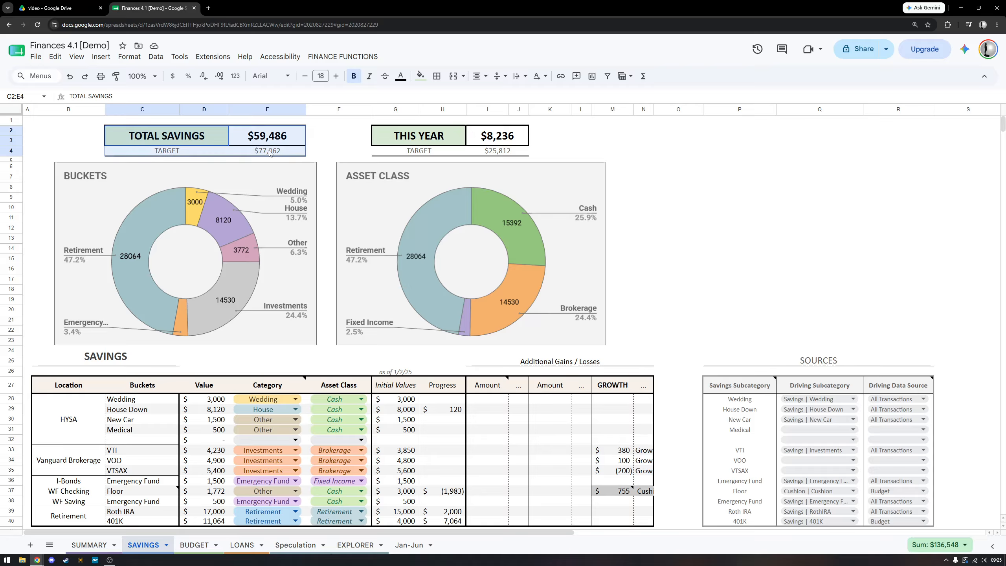
left_click(256, 155)
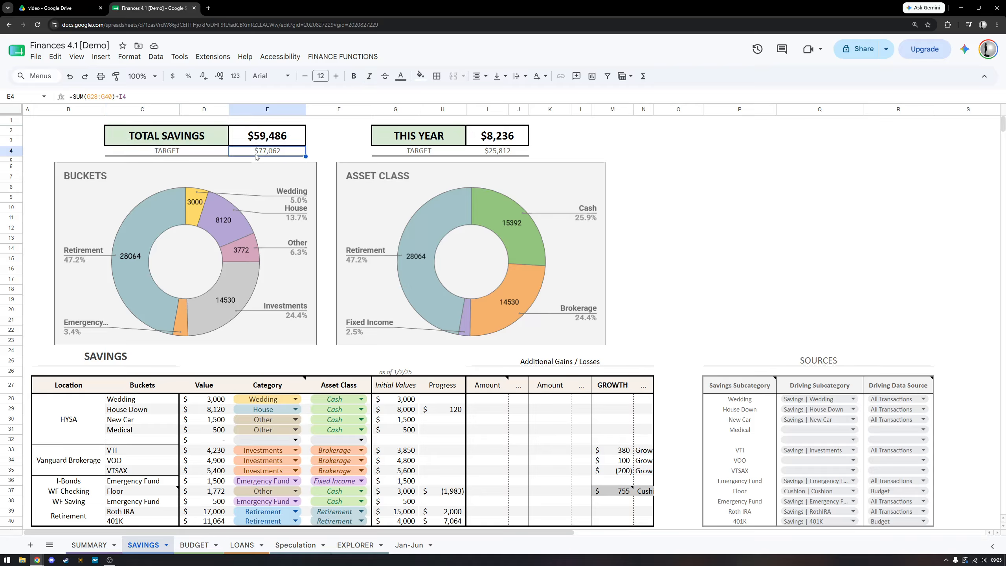
left_click(490, 156)
left_click(497, 138)
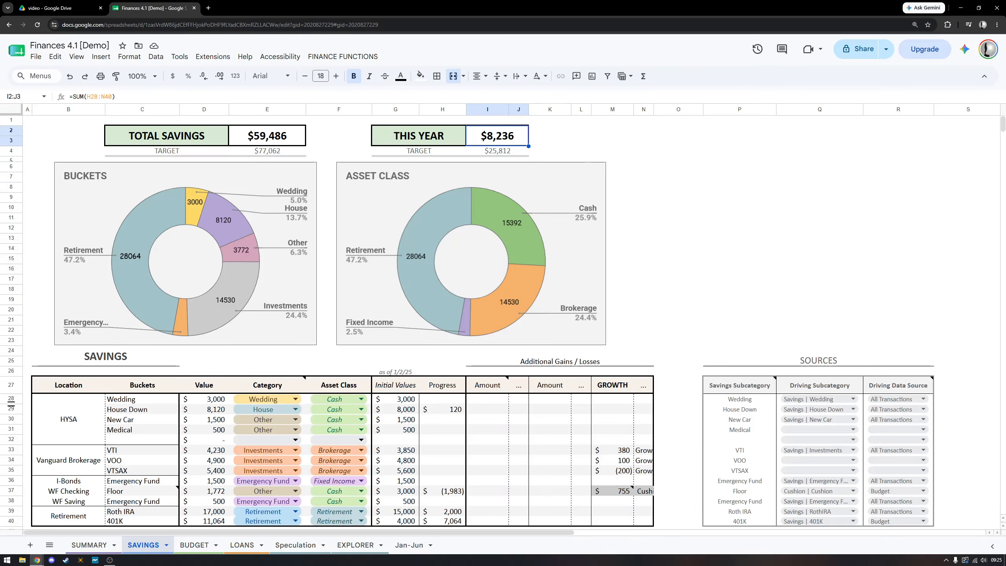
Review the yearly amounts in column D of the Master Reference on the BUDGET sheet.
left_click(194, 544)
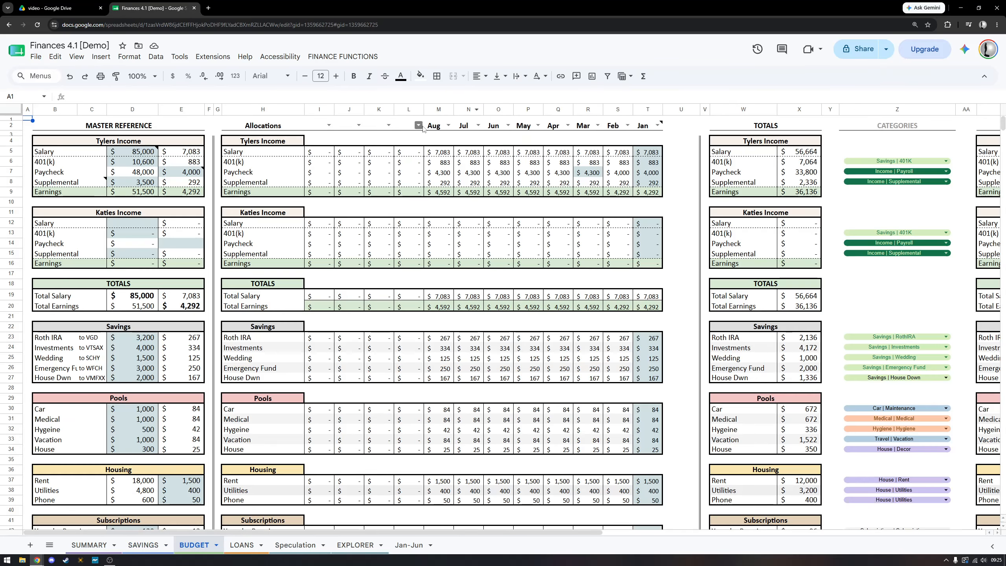
left_click(132, 110)
scroll(188, 340, "down", 10)
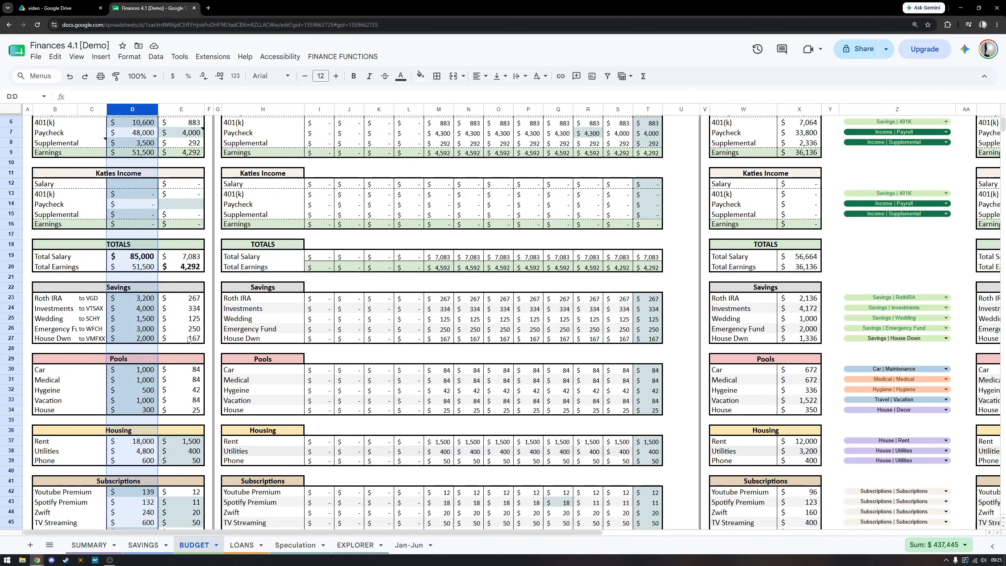
scroll(188, 339, "up", 10)
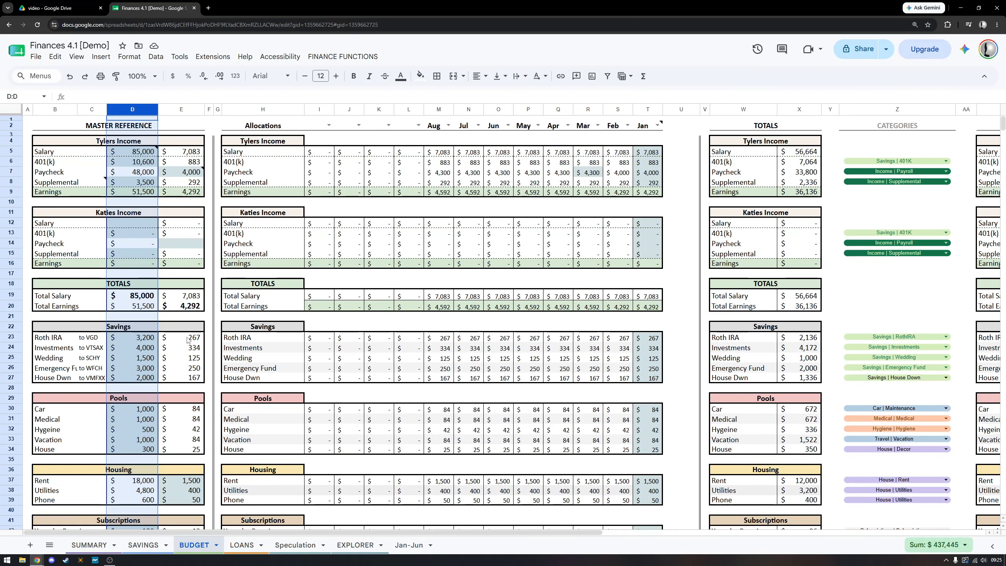
Set the allocation month headers to Sep in L2 and Oct in K2.
left_click(418, 125)
left_click(408, 224)
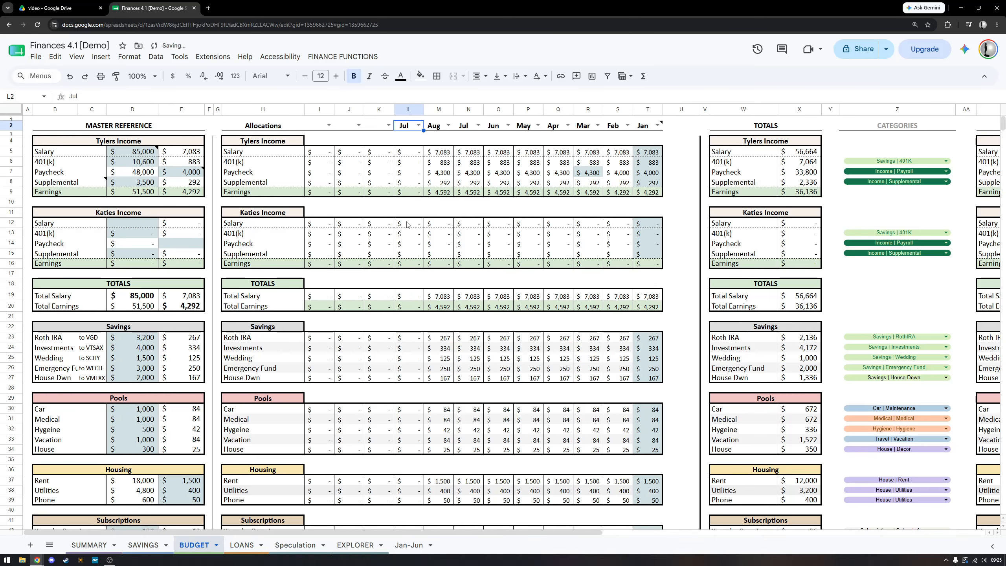
left_click(418, 126)
left_click(407, 252)
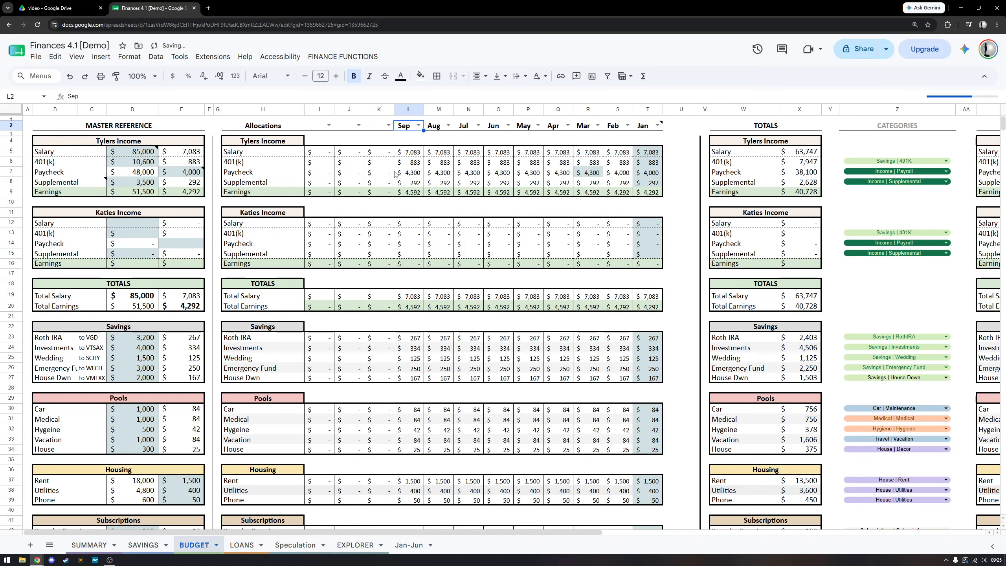
left_click(391, 125)
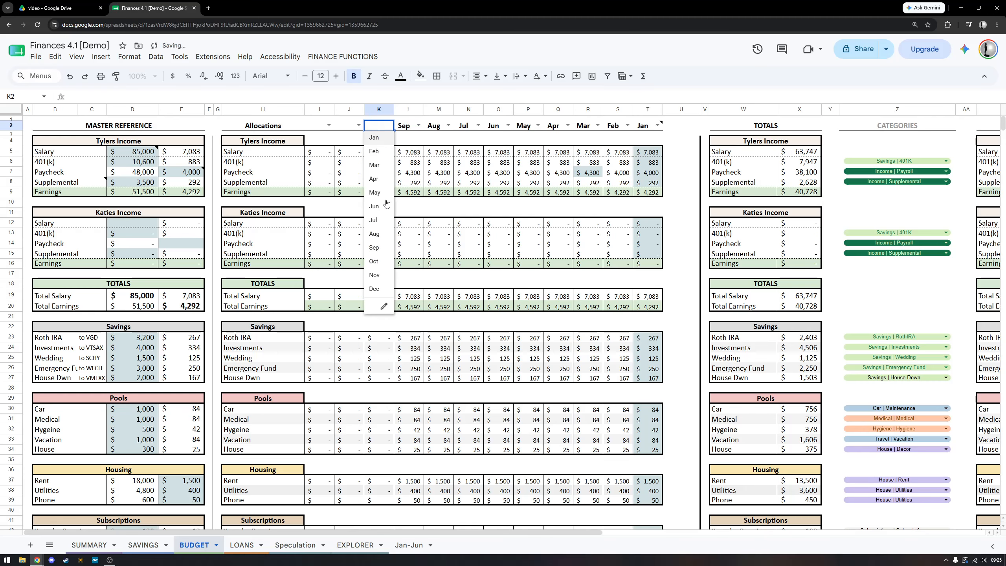
left_click(379, 265)
Clear the allocation month headers in K2:N2.
left_click_drag(376, 127, 467, 127)
key("Delete")
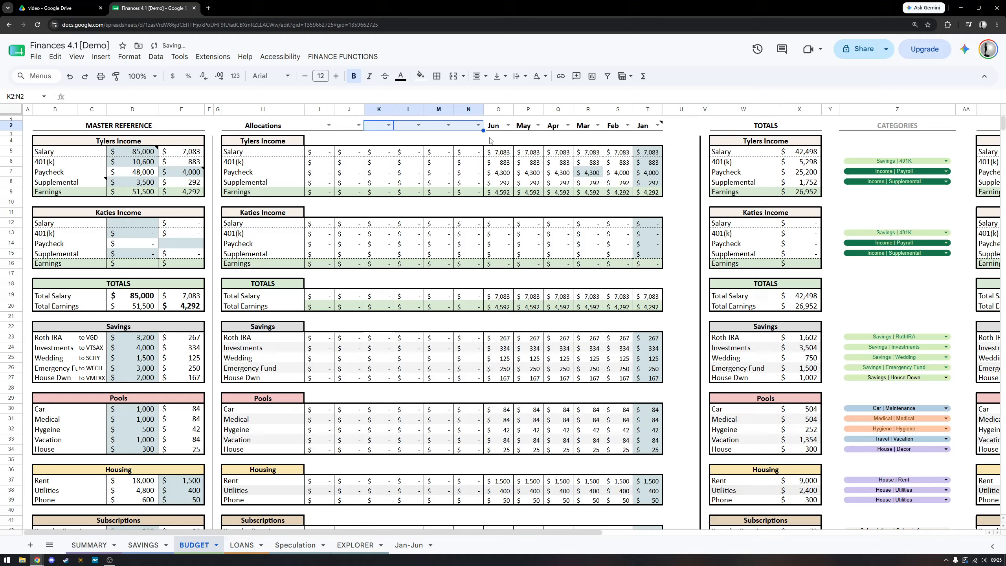
Set the March paycheck allocation in R7 to 4000 and review the paycheck row.
left_click(588, 173)
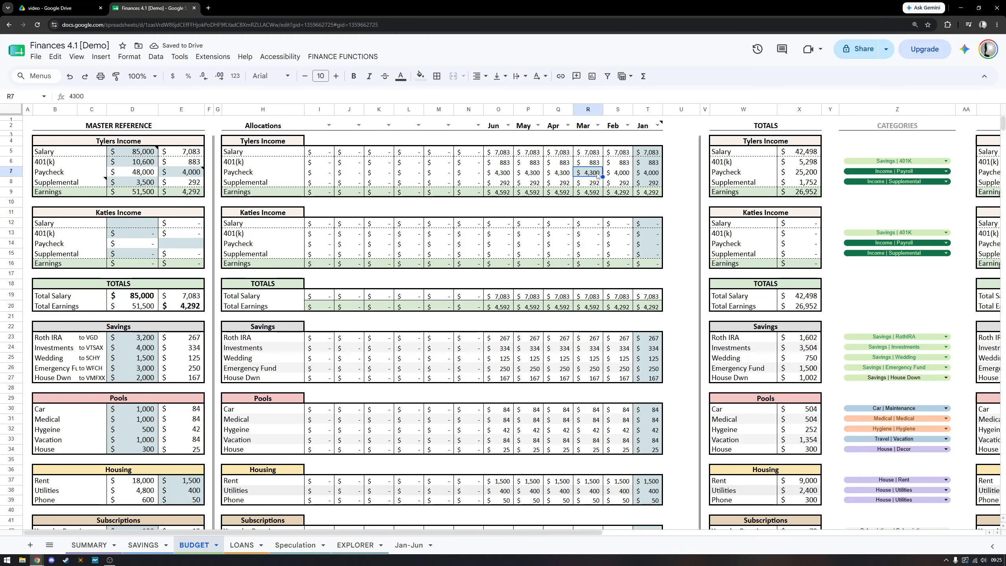
type("4000")
key("Return")
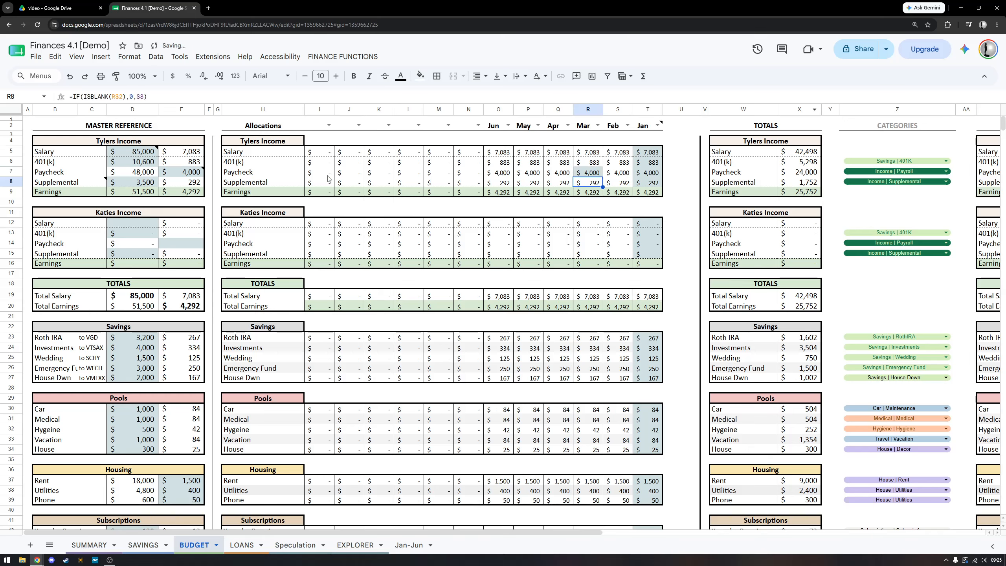
left_click_drag(277, 175, 626, 181)
Change the March paycheck allocation in R7 to 4,300.
left_click(593, 175)
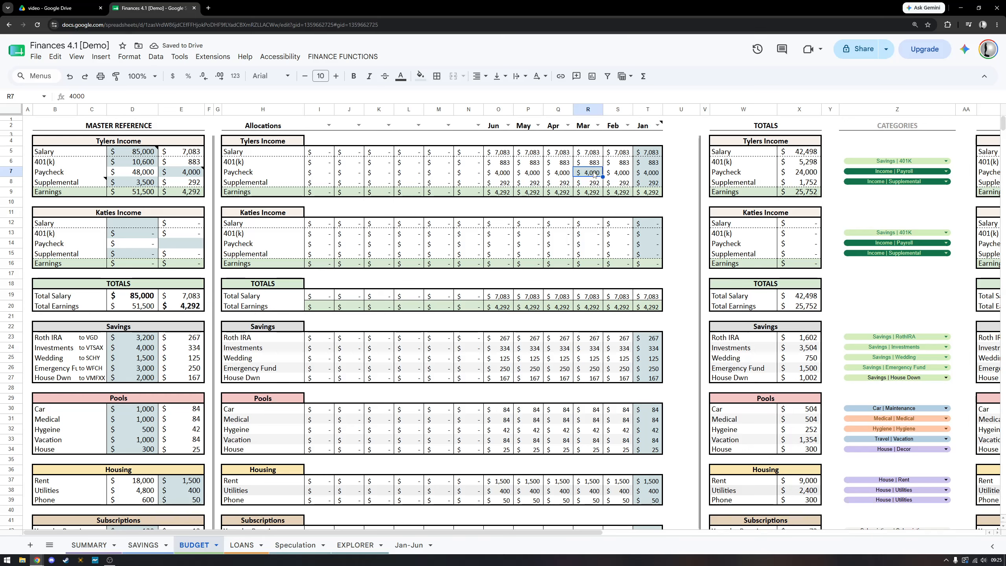
type("4,3")
type("00")
key("Return")
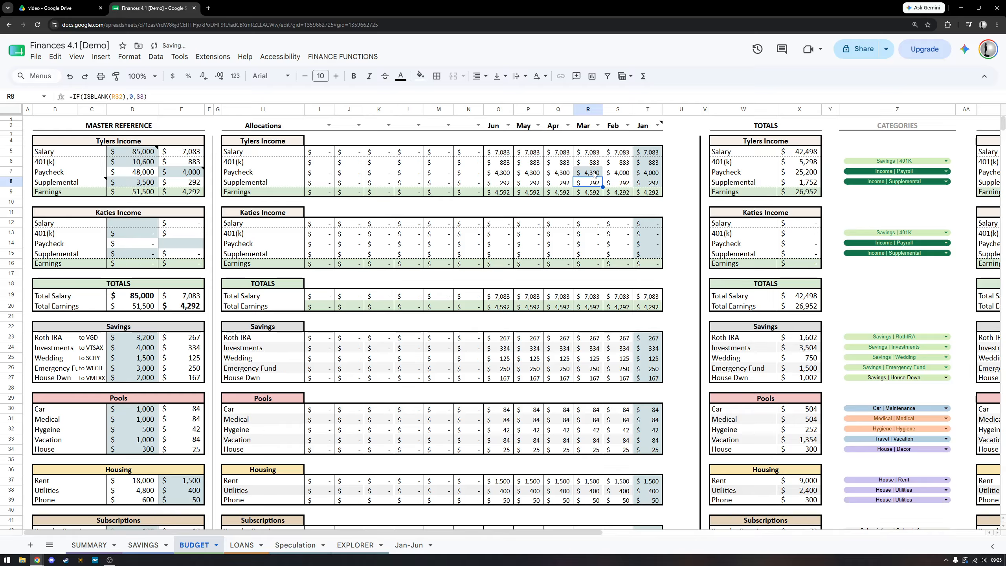
Set the allocation month header in N2 to Aug.
left_click_drag(562, 173, 375, 173)
left_click(476, 127)
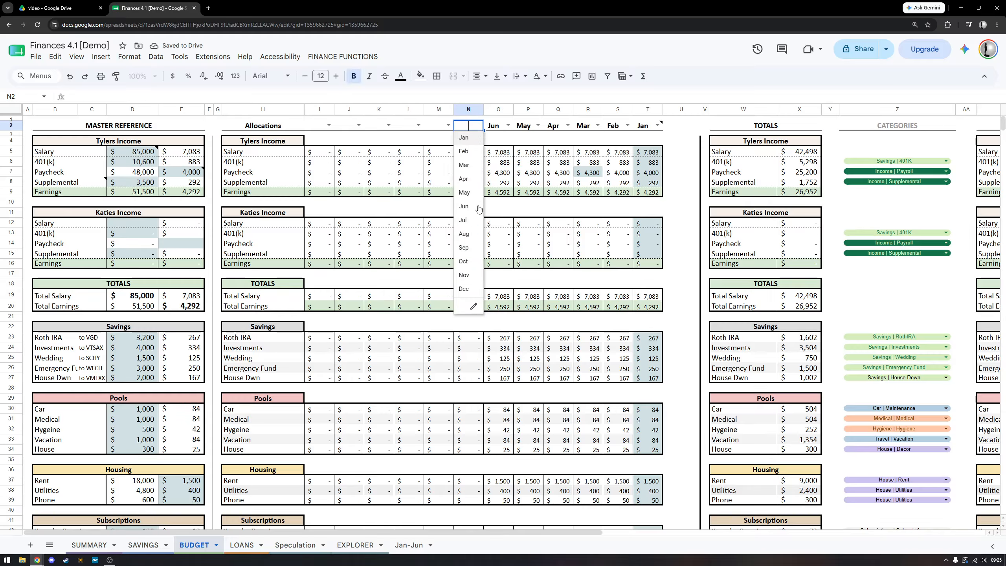
left_click(467, 224)
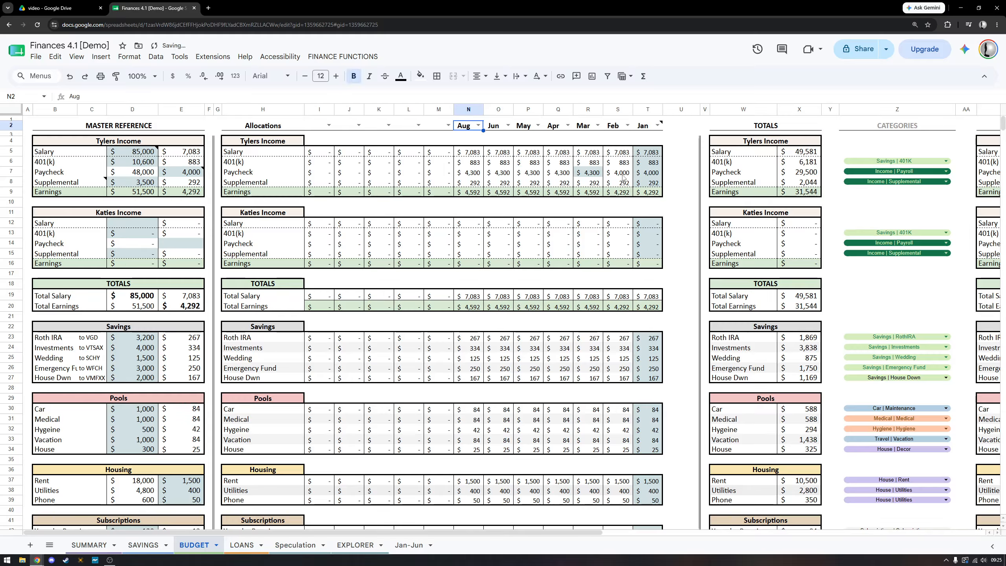
Fill the February paycheck formula from S7 into the March cell R7.
left_click(611, 174)
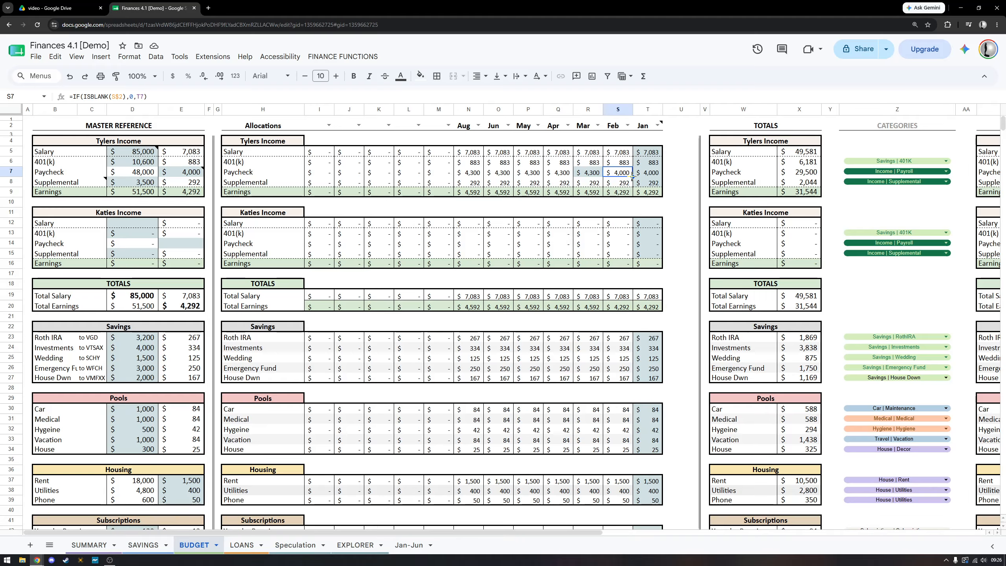
left_click_drag(632, 177, 588, 174)
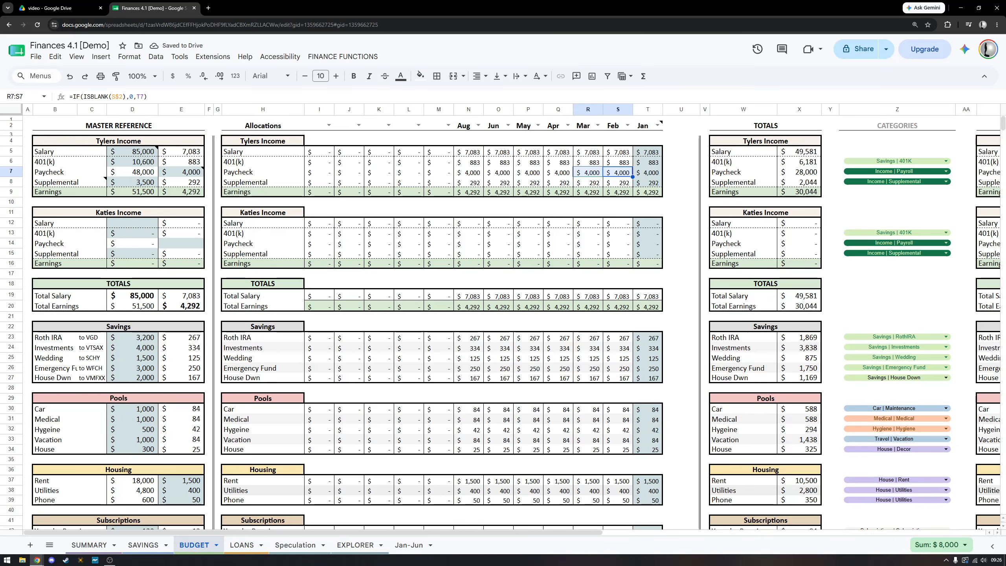
Review the loan data, payoff charts and monthly payment schedule on the LOANS sheet.
left_click(240, 545)
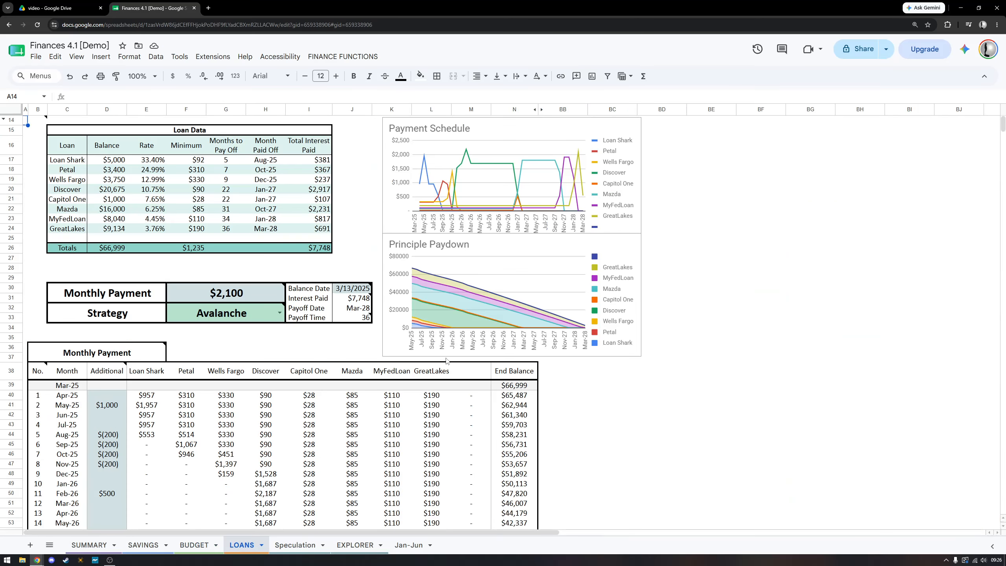
left_click(226, 329)
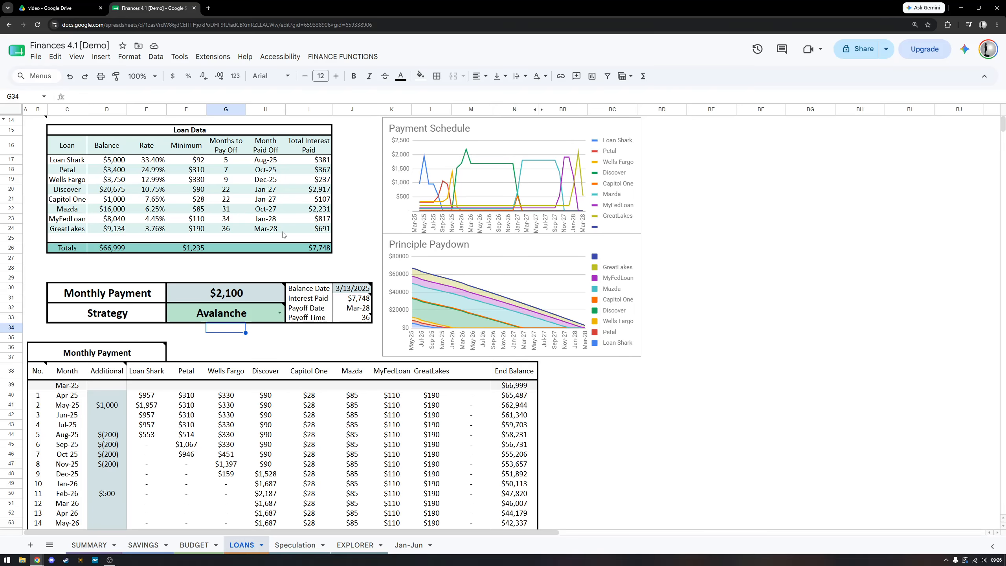
scroll(301, 367, "down", 2)
scroll(286, 356, "up", 2)
scroll(364, 416, "down", 5)
scroll(301, 357, "up", 5)
Try the Custom loan payoff strategy, and return the strategy to Avalanche.
left_click(279, 314)
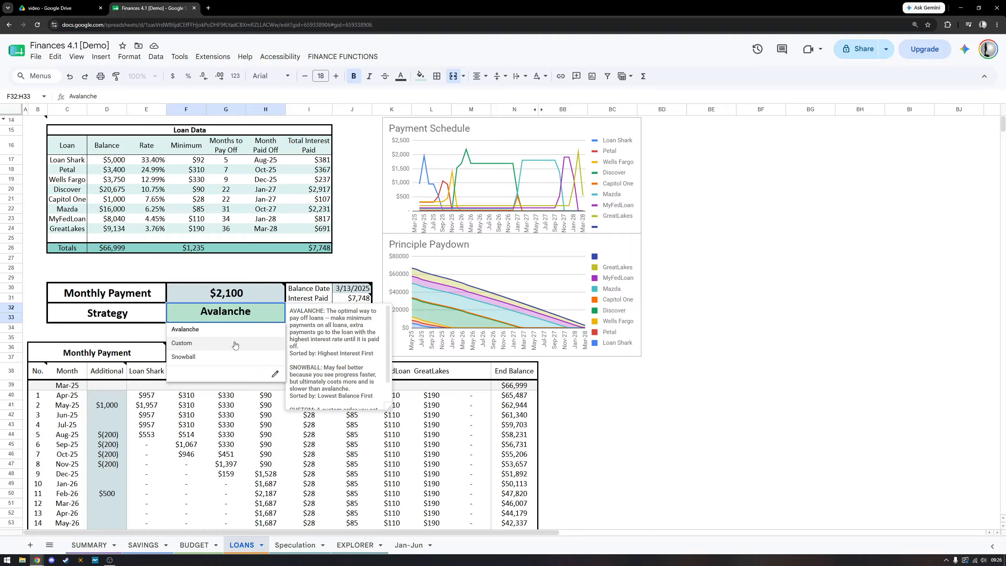
left_click(246, 350)
left_click(278, 313)
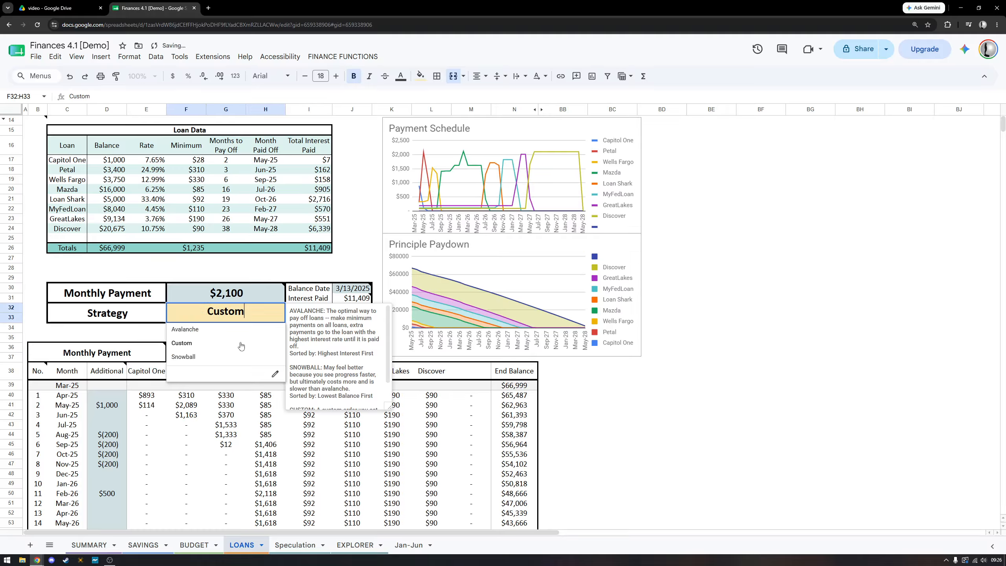
left_click(221, 329)
left_click(225, 337)
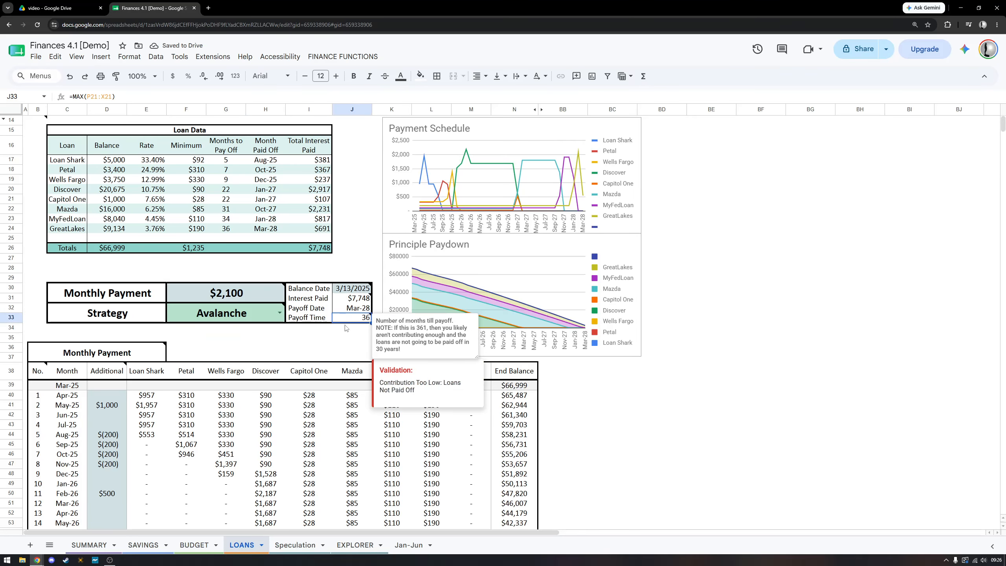
left_click(309, 350)
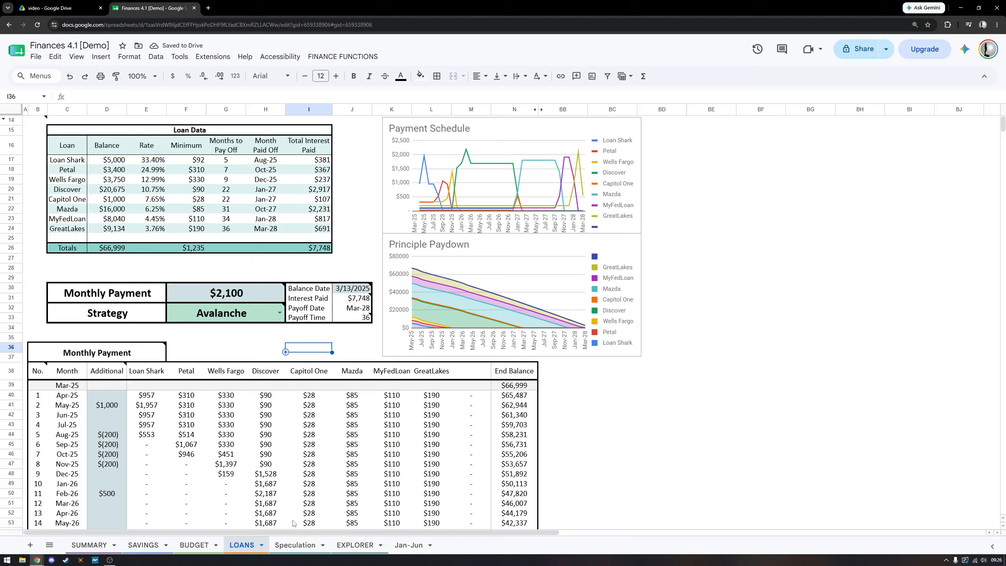
Review the 2026 and 2027 budget projections and their expense charts on the Speculation sheet.
left_click(295, 544)
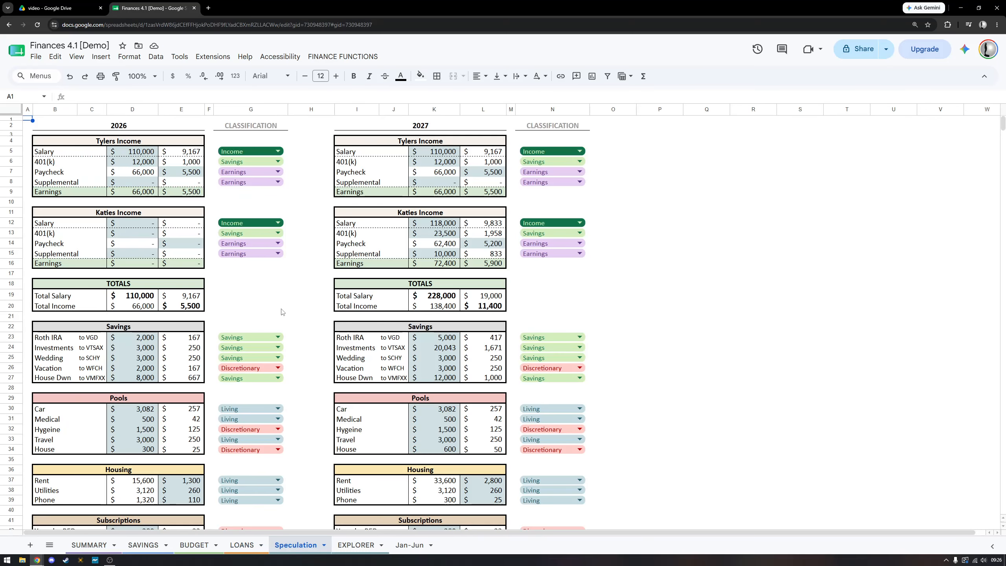
scroll(283, 312, "down", 11)
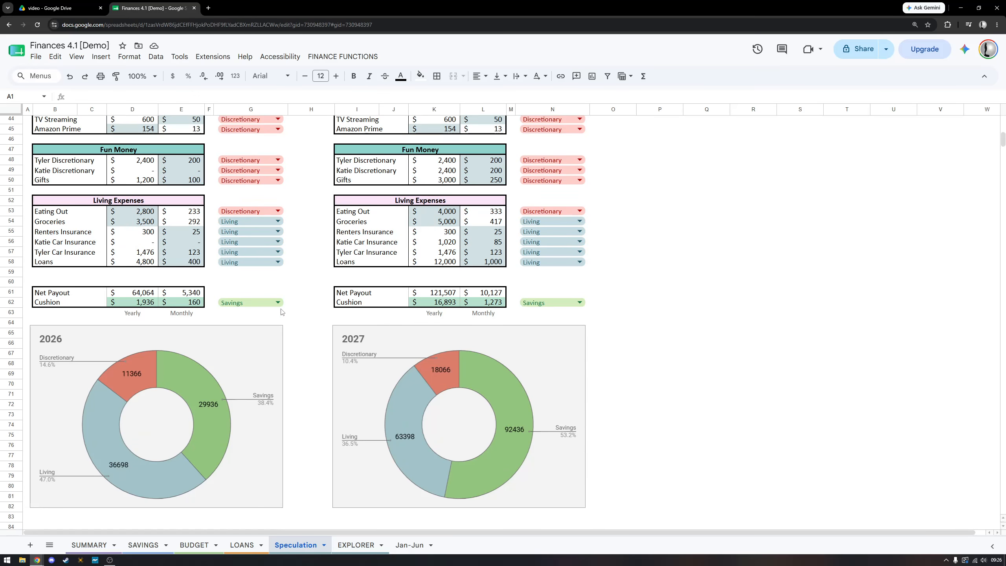
scroll(283, 312, "down", 3)
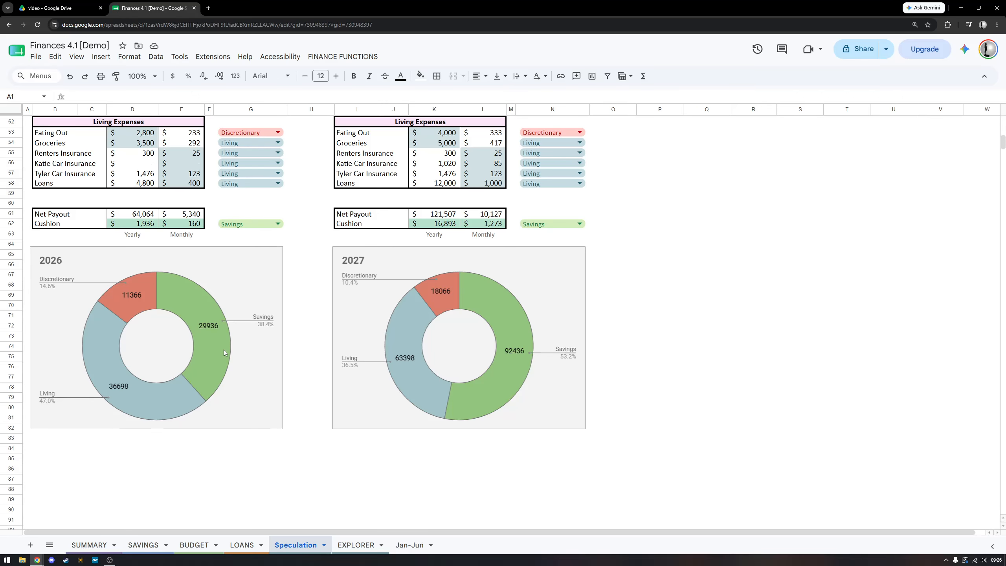
scroll(224, 352, "up", 14)
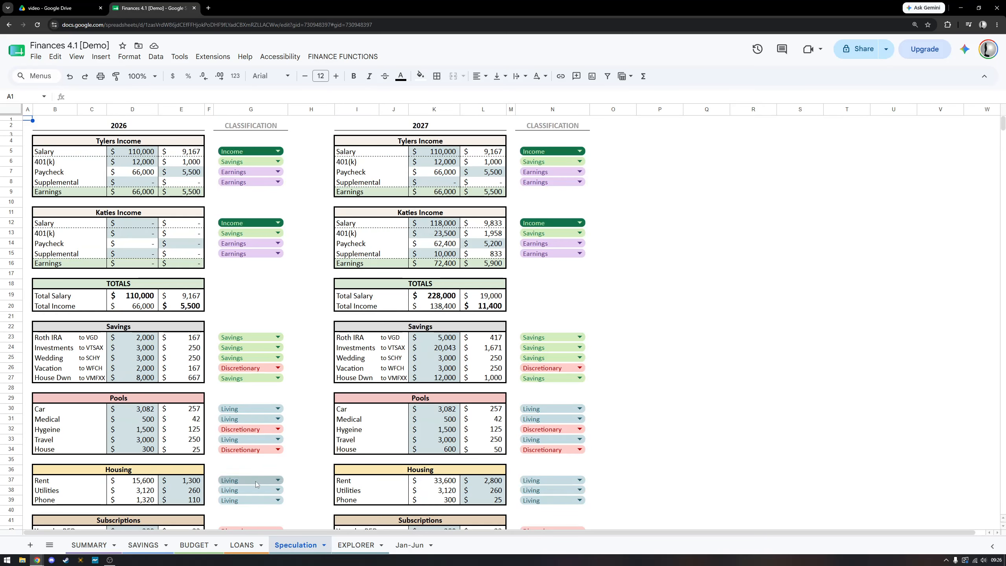
Compare the layout of the BUDGET sheet with the Speculation sheet.
left_click(194, 545)
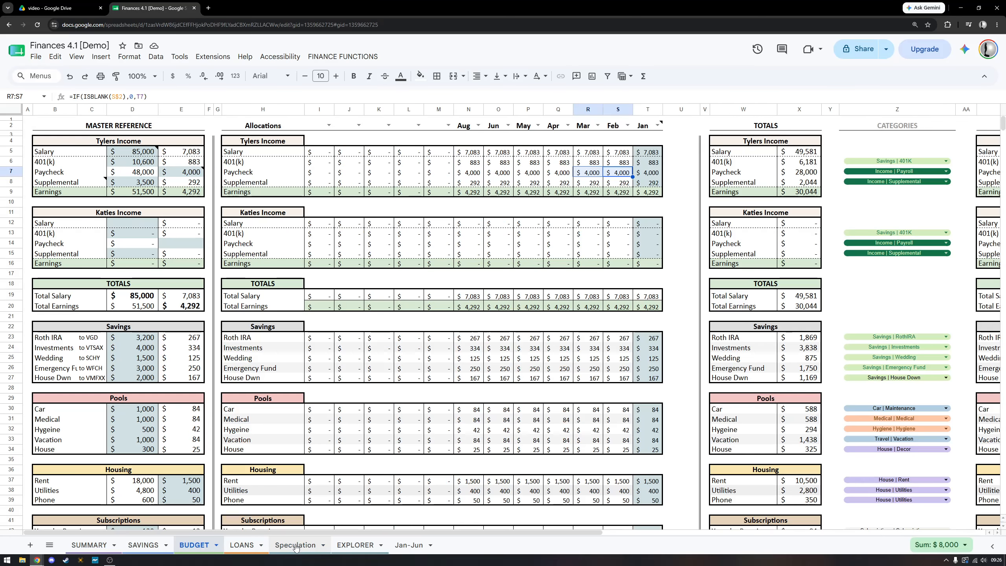
left_click(293, 545)
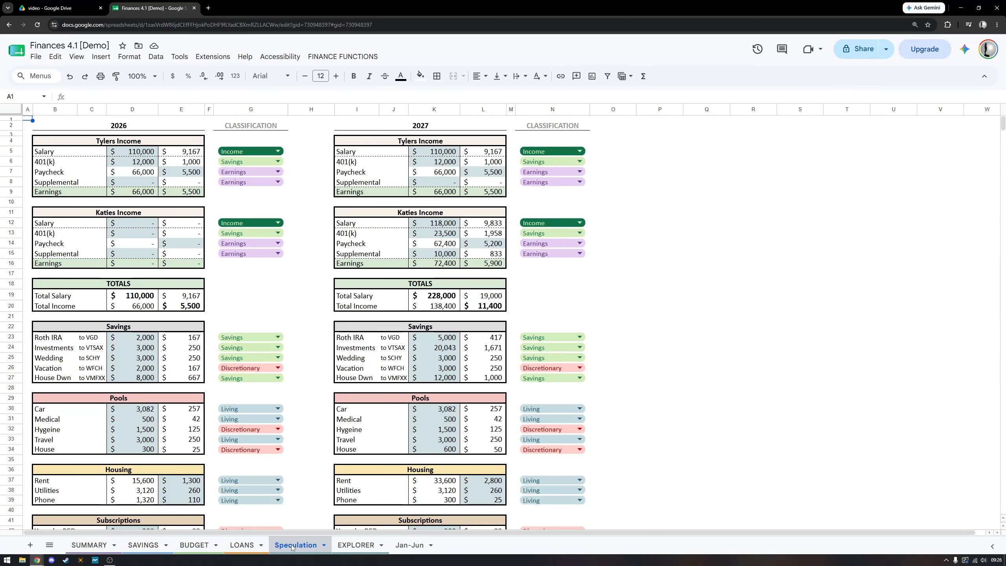
On the EXPLORER sheet, filter transactions by the Eat Out category and review the spending across all months.
left_click(355, 546)
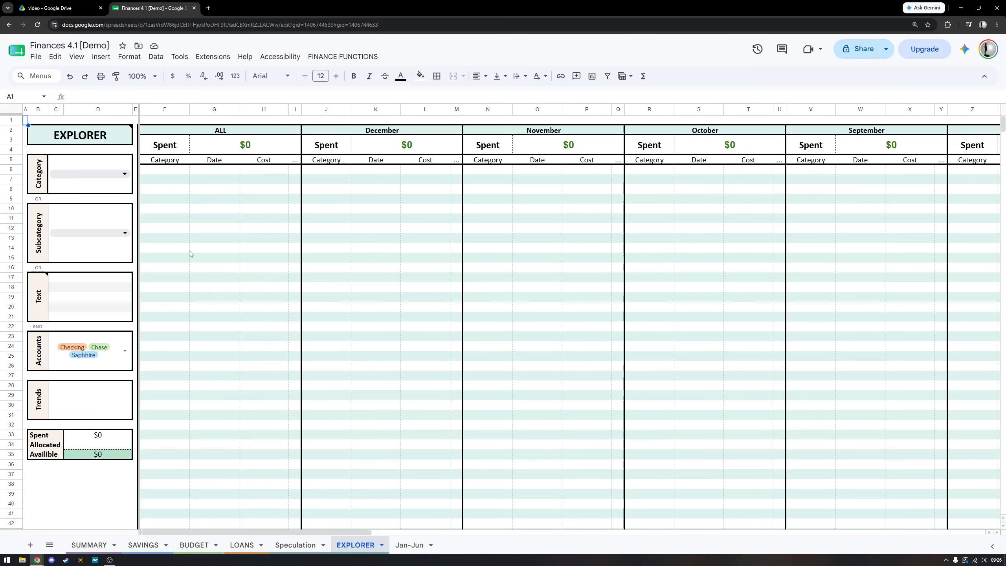
left_click(115, 176)
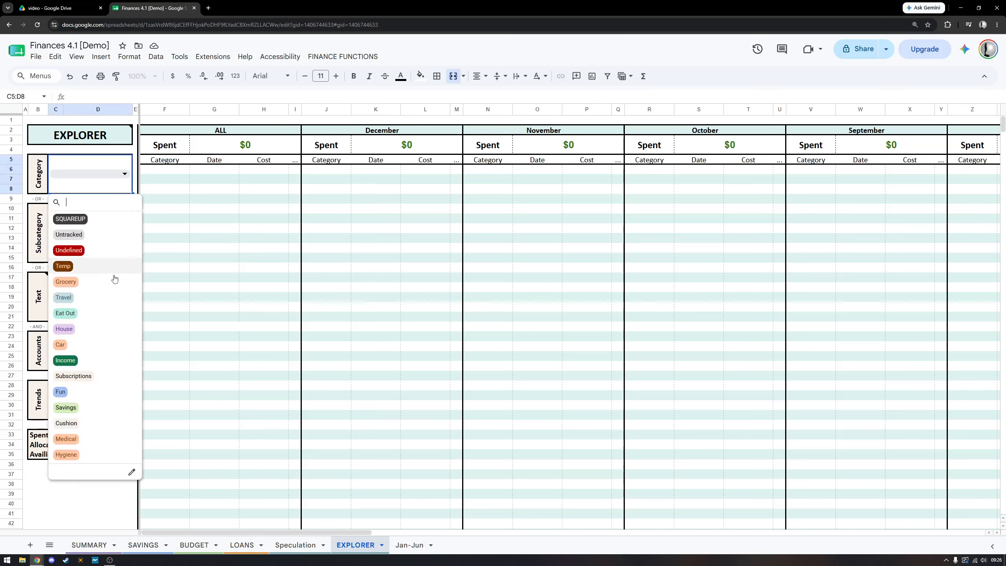
left_click(100, 317)
left_click(354, 269)
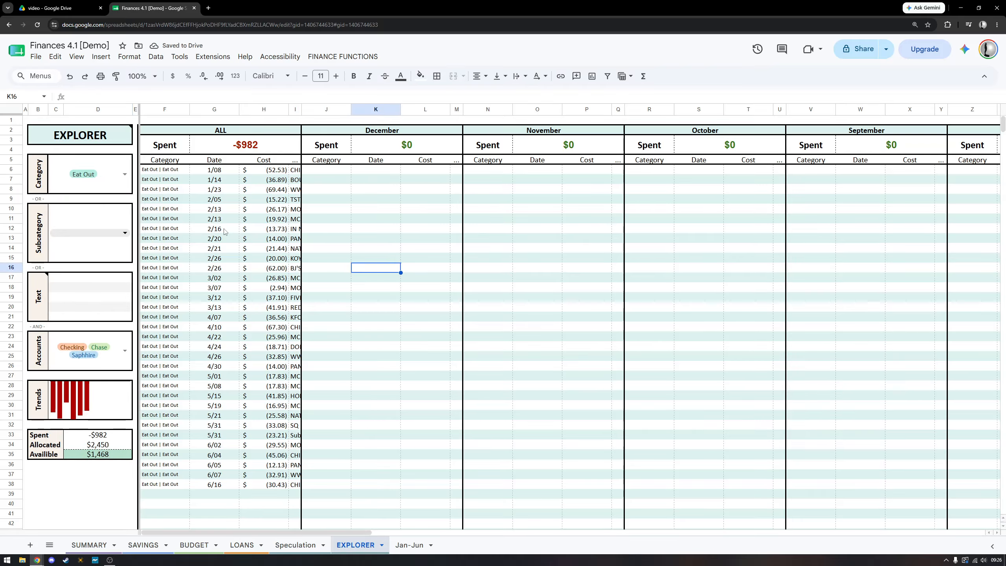
scroll(522, 240, "right", 15)
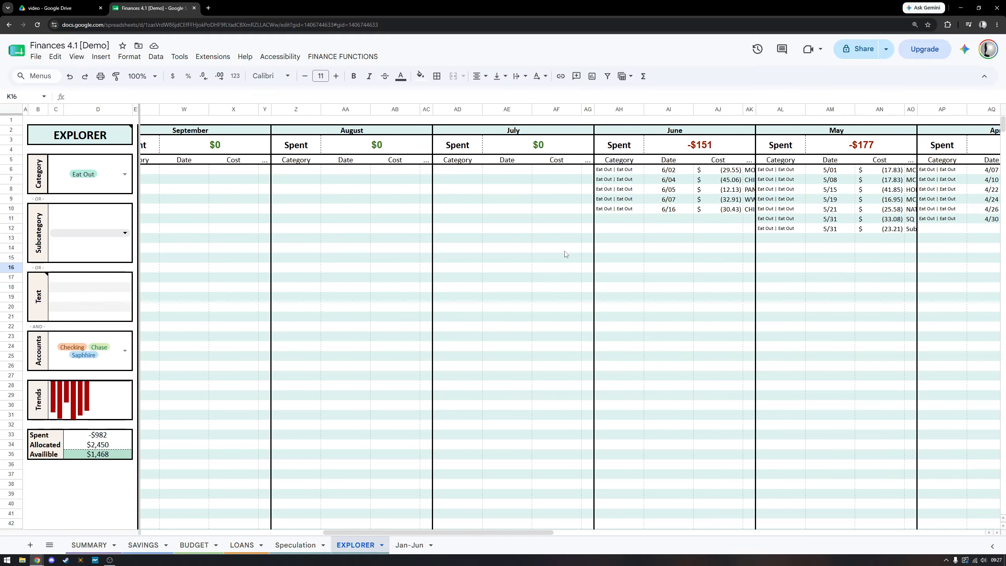
scroll(565, 254, "right", 10)
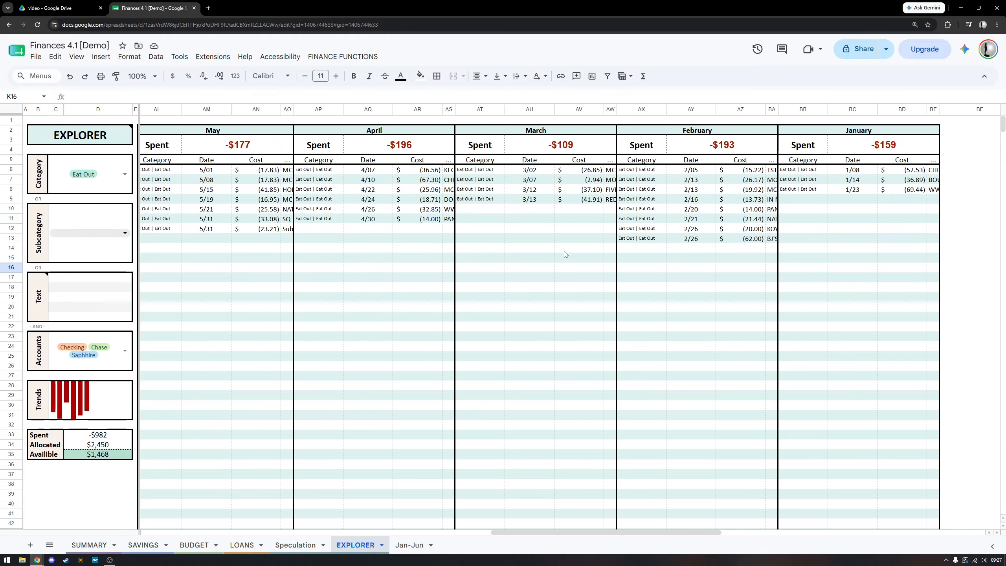
scroll(564, 253, "left", 20)
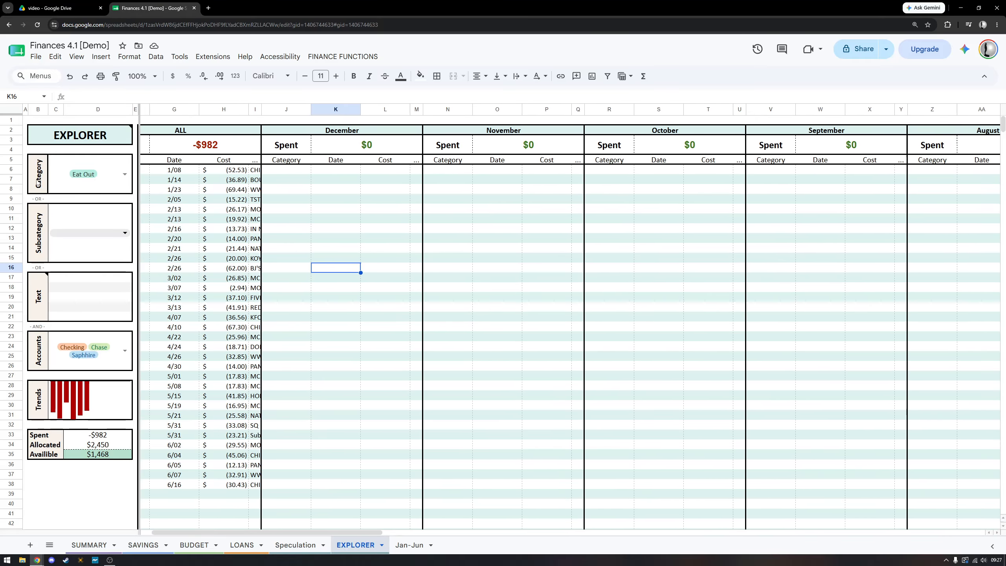
Clear the Eat Out category filter and filter the transactions by the Fun | Bikes subcategory.
left_click(102, 183)
key("Delete")
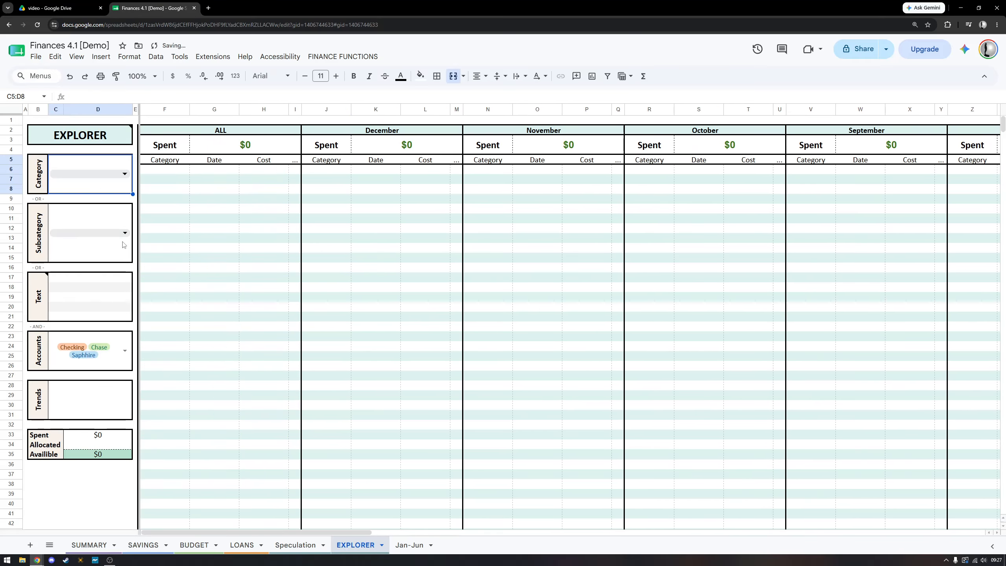
left_click(118, 233)
scroll(102, 374, "down", 5)
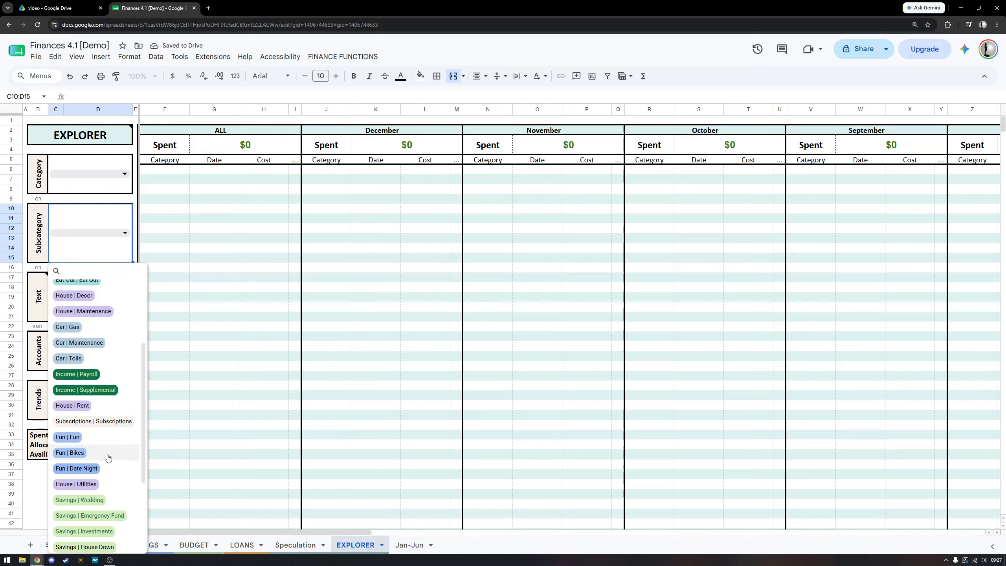
left_click(106, 453)
left_click(293, 327)
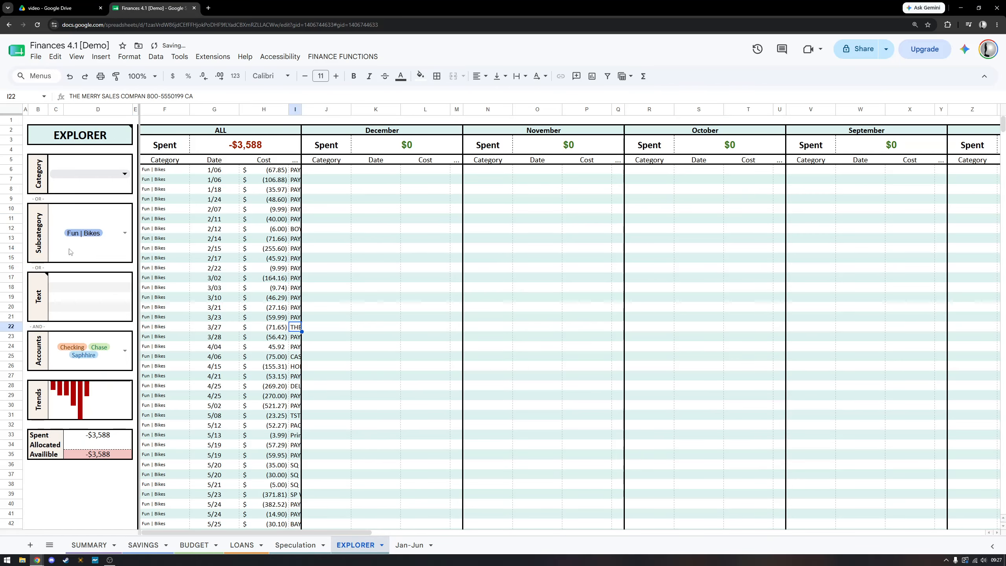
Clear the subcategory filter, search the transactions for the text "mcd", and review the monthly results.
left_click(89, 257)
key("Delete")
left_click(87, 298)
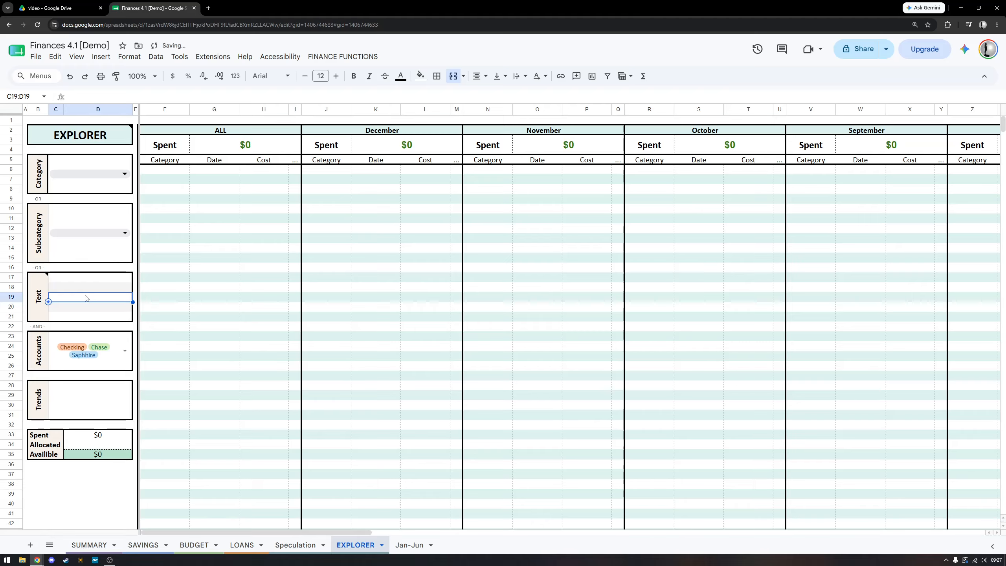
type("mcd")
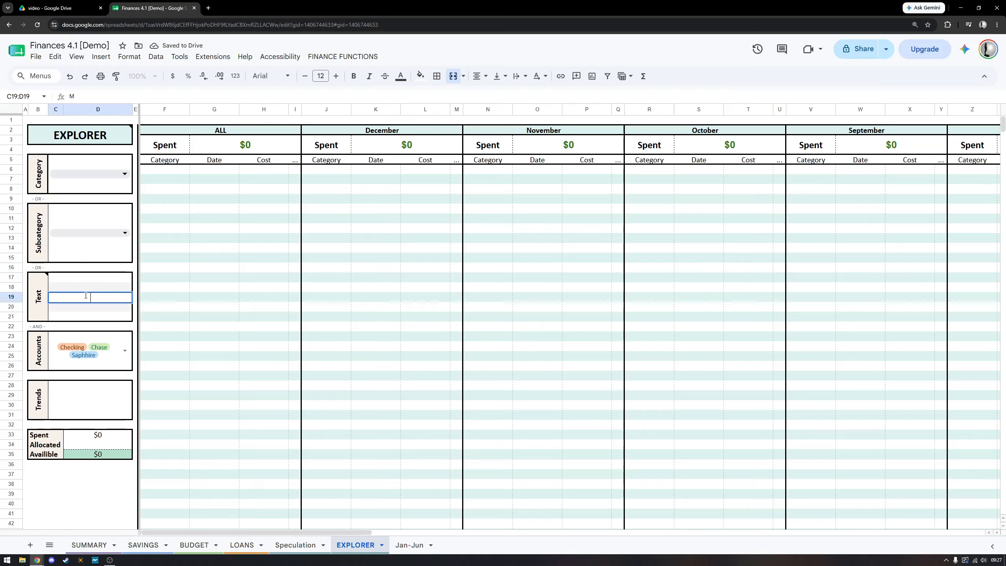
key("Return")
scroll(211, 247, "right", 20)
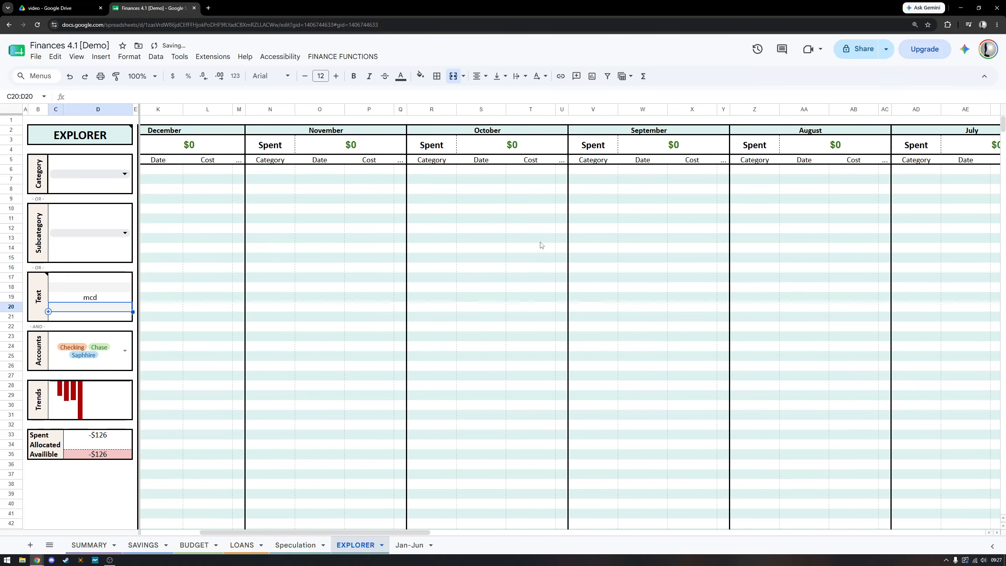
Clear the "mcd" text filter on the EXPLORER sheet.
left_click(108, 298)
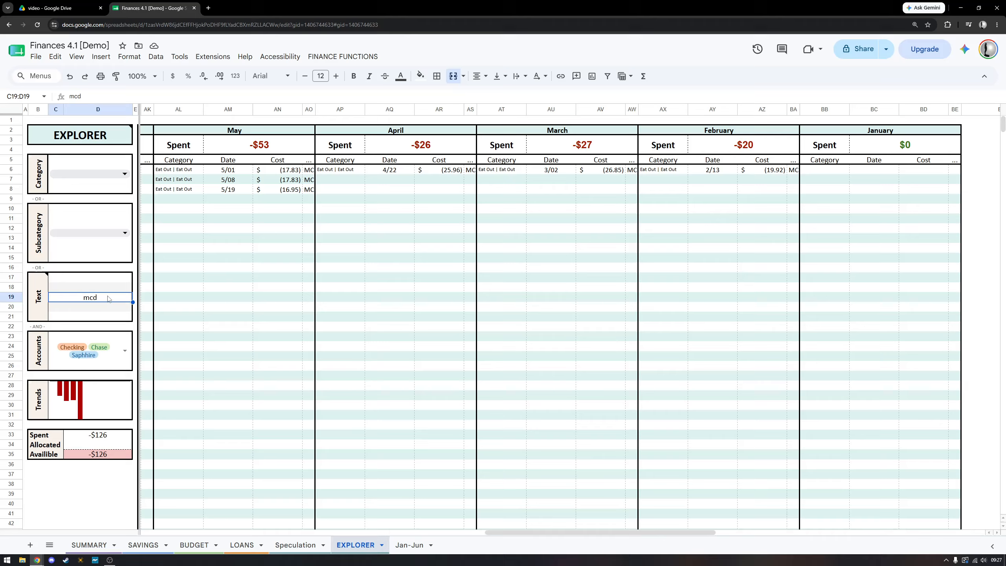
key("Delete")
scroll(286, 272, "left", 20)
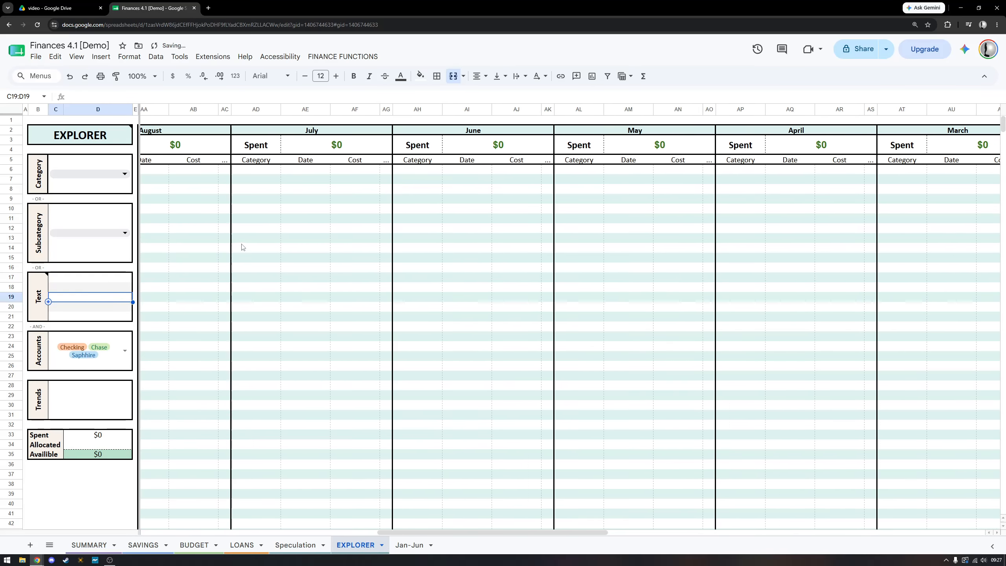
Review the categorized Checking, Chase and Saphhire transactions on the Jan-Jun sheet.
left_click(411, 545)
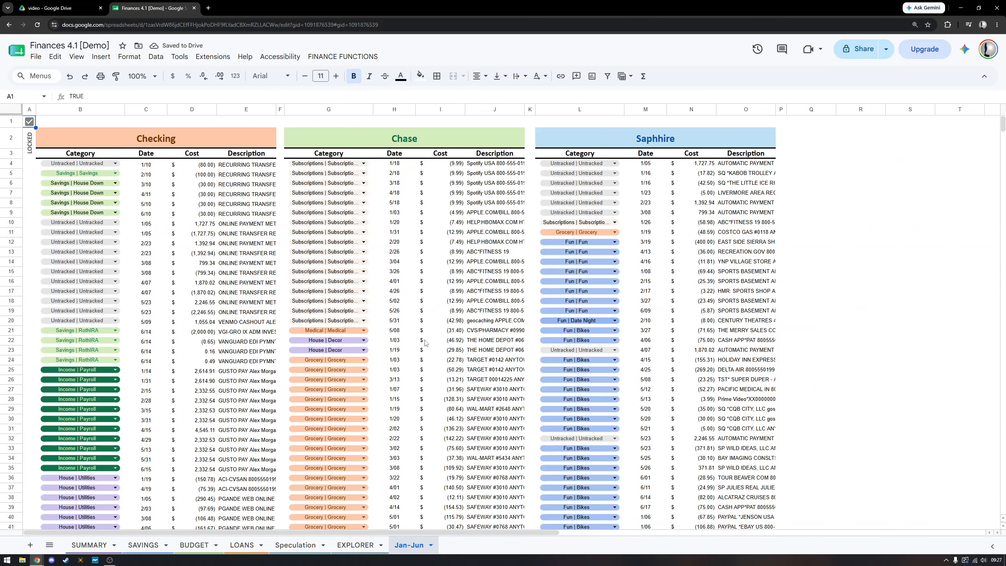
scroll(511, 355, "down", 14)
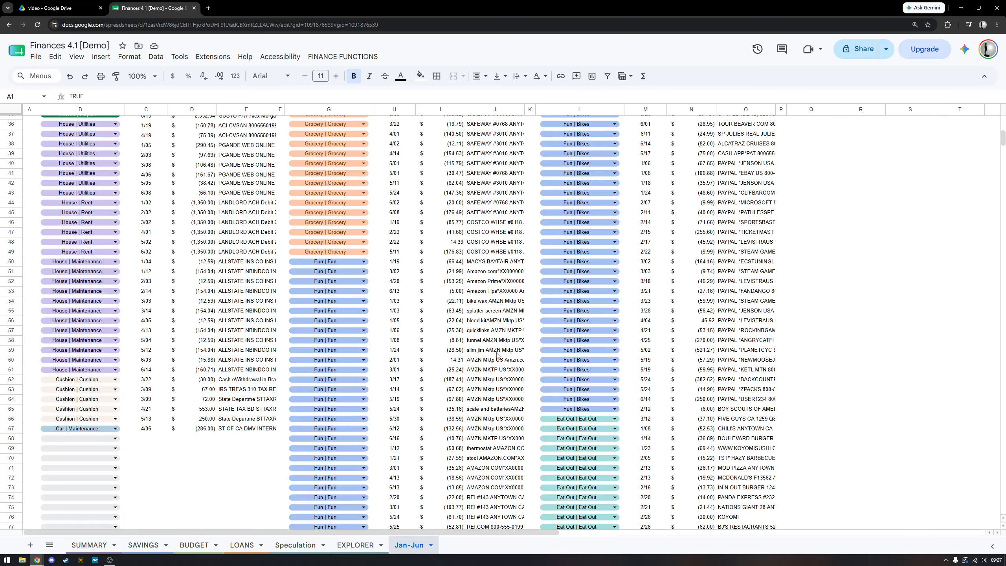
scroll(463, 359, "up", 14)
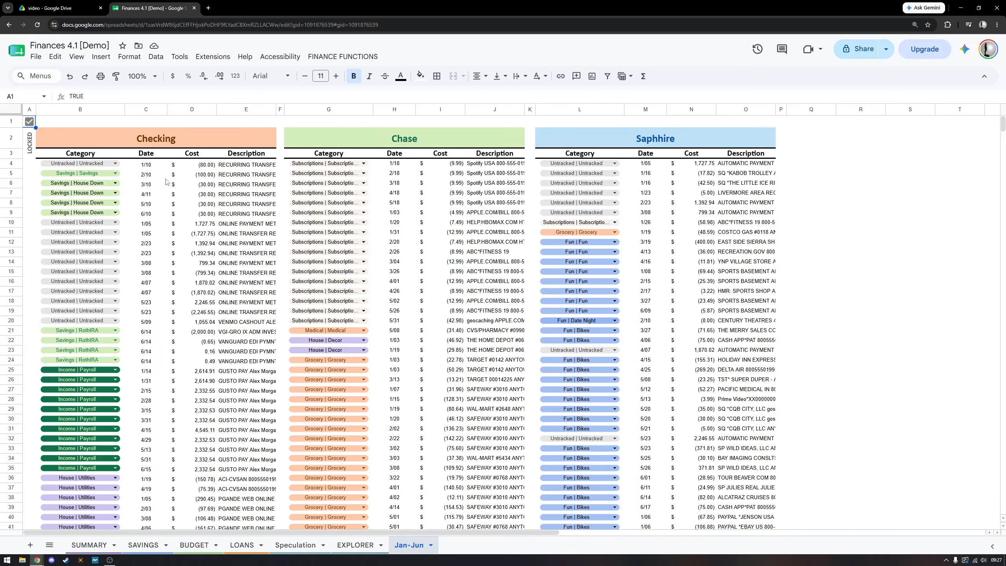
left_click(191, 144)
left_click(197, 185)
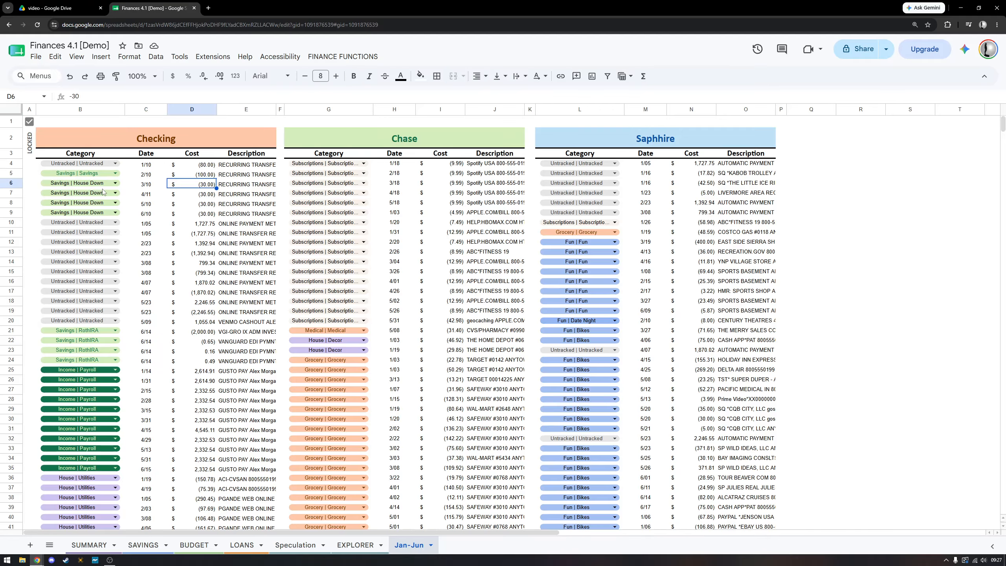
left_click(116, 184)
left_click(116, 193)
left_click(145, 273)
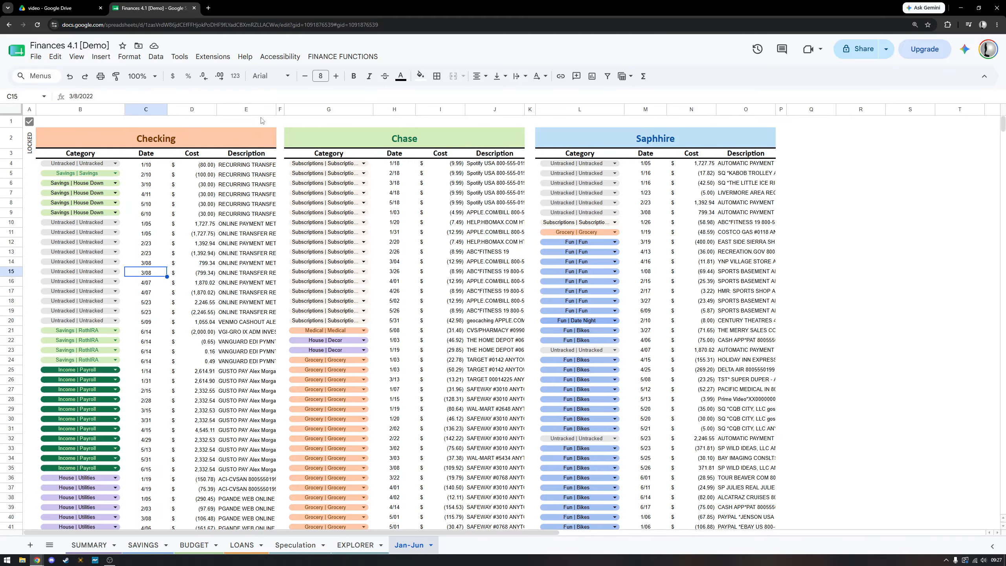
Look at the data import function and the contents of the importer folder in Google Drive, and return to the spreadsheet.
left_click(329, 58)
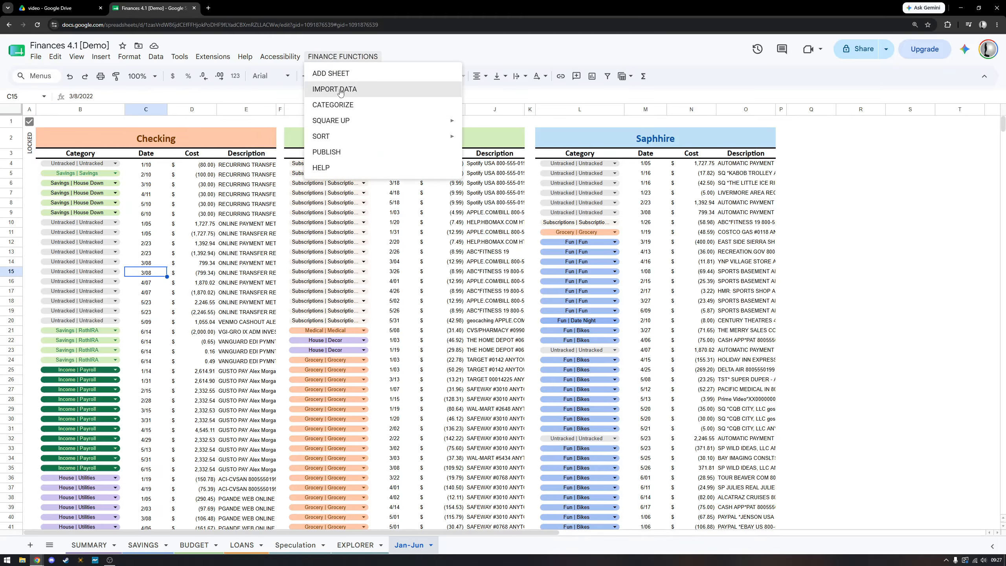
left_click(55, 8)
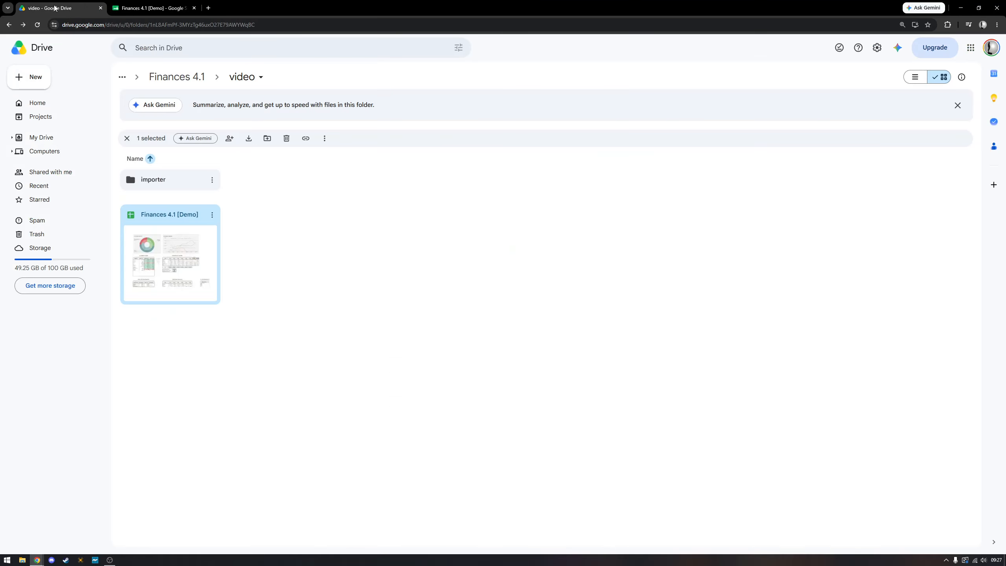
double_click(167, 180)
left_click_drag(406, 294, 205, 222)
left_click(318, 294)
key("alt+Left")
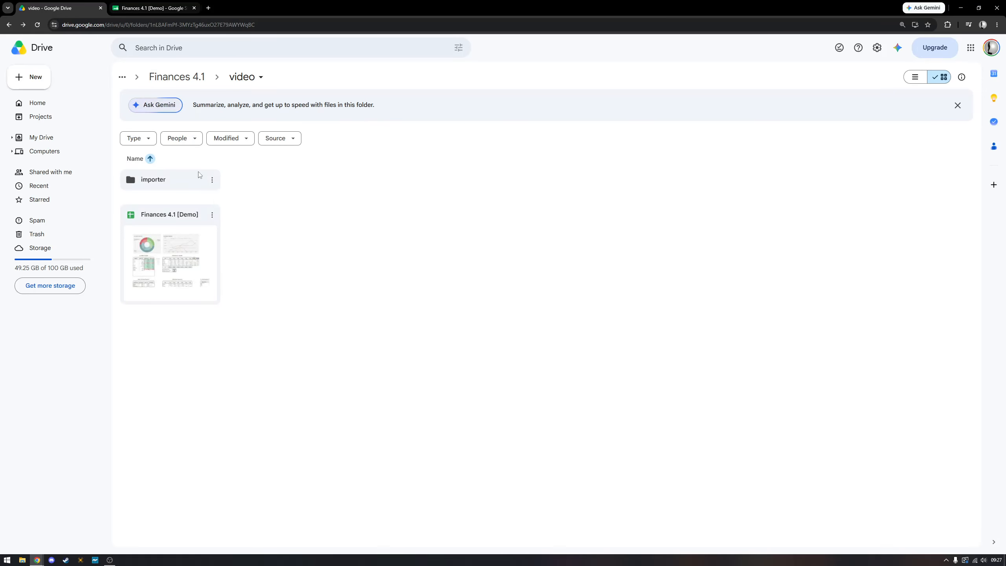
left_click(146, 9)
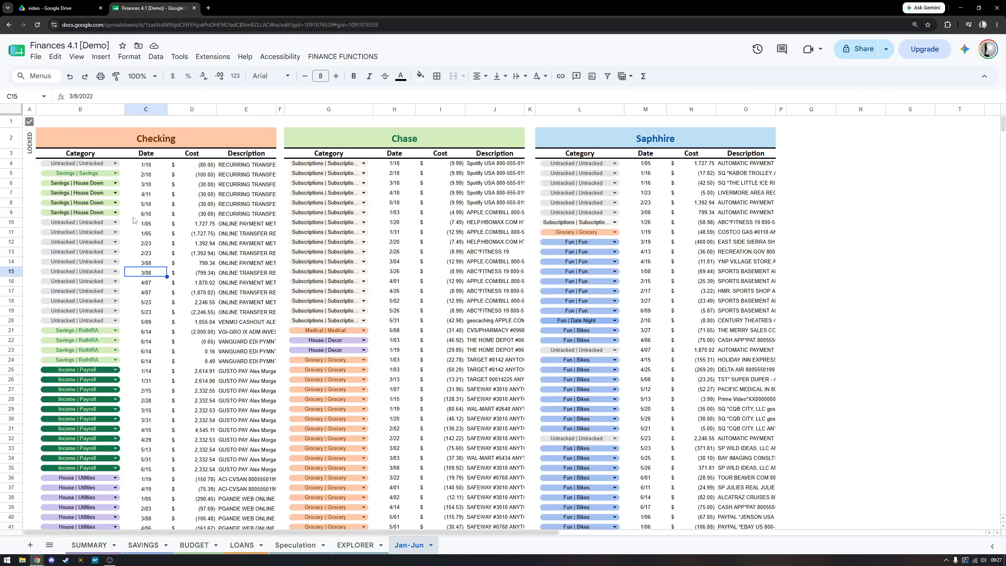
Examine the category options for the Checking transaction in row 10 without changing its category.
left_click(115, 231)
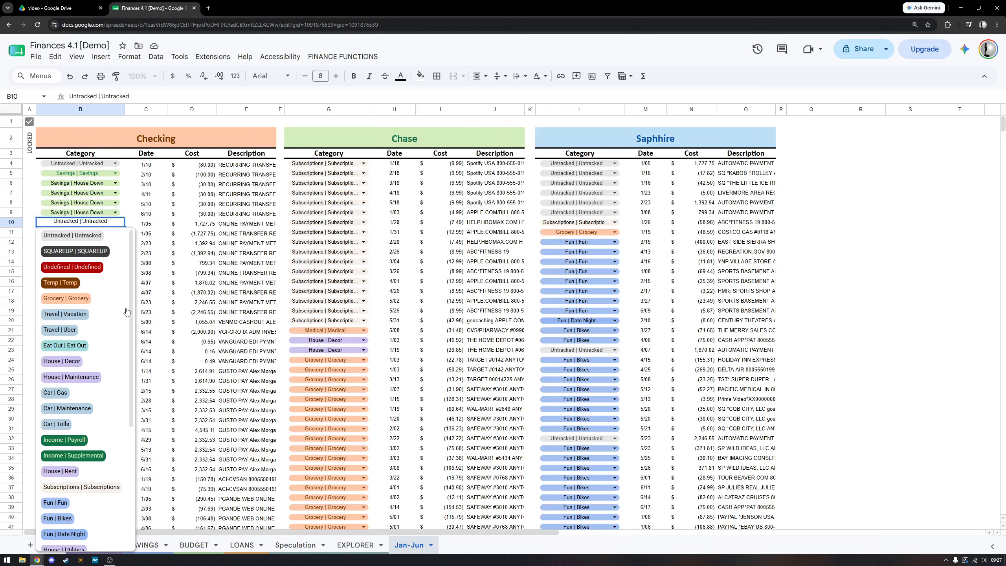
left_click(256, 234)
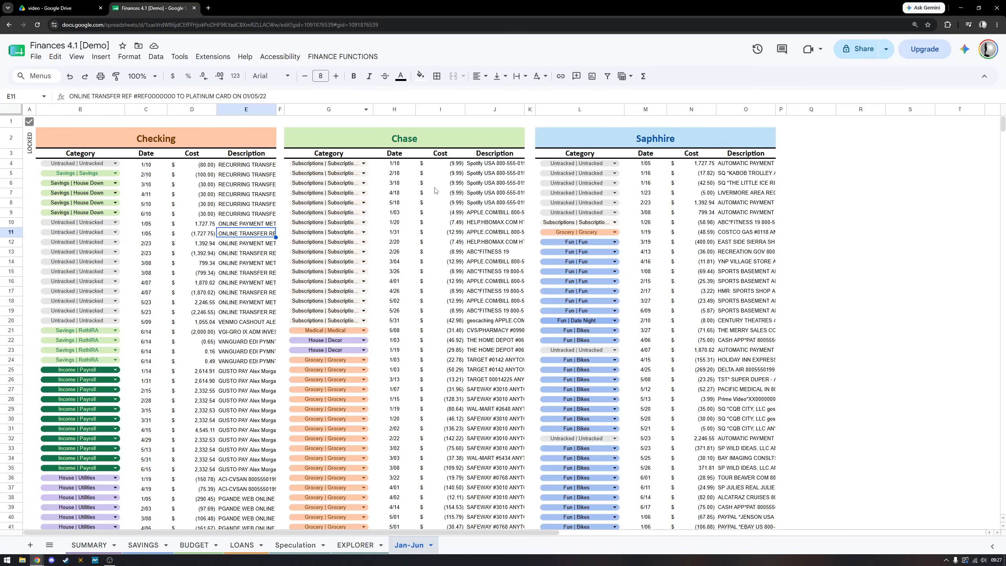
Examine the finance functions, read the About page in their built-in help, and close the help.
left_click(347, 60)
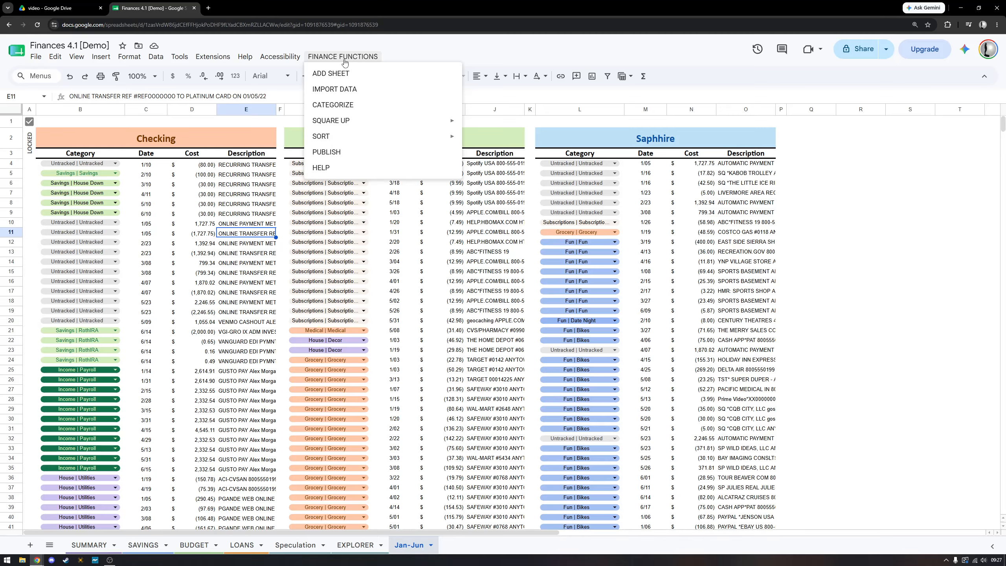
left_click(359, 168)
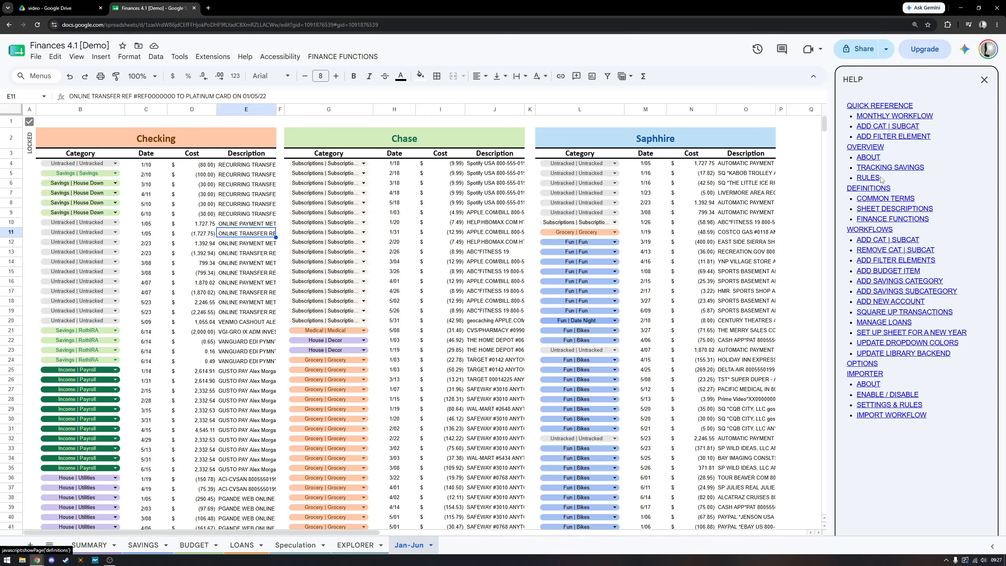
left_click(865, 146)
left_click(855, 149)
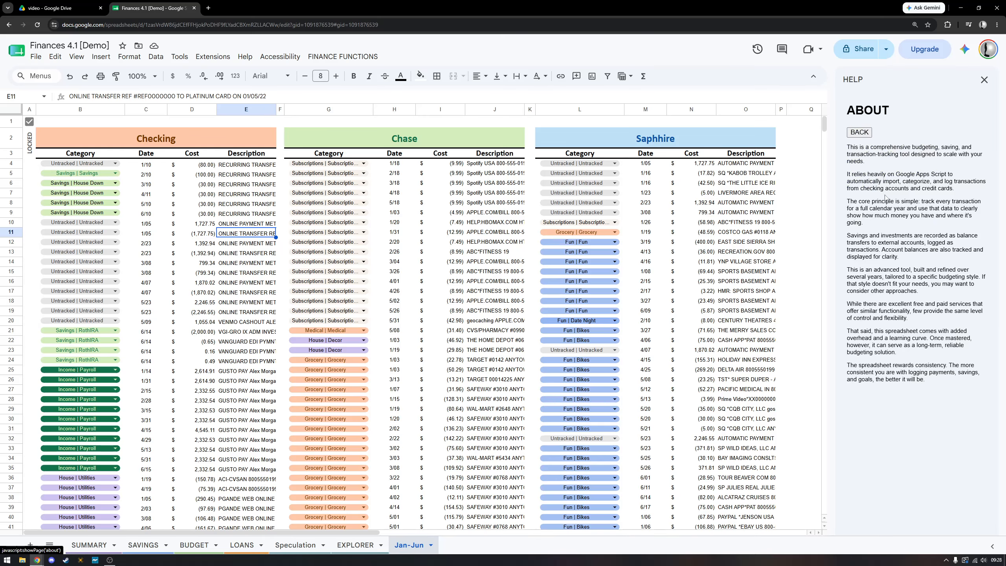
left_click(859, 132)
left_click(859, 132)
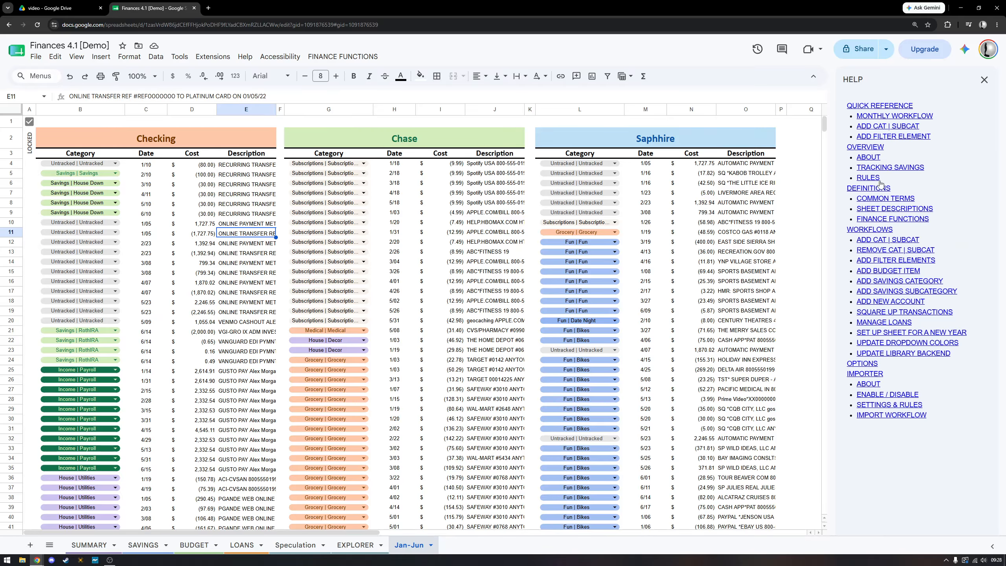
left_click(984, 81)
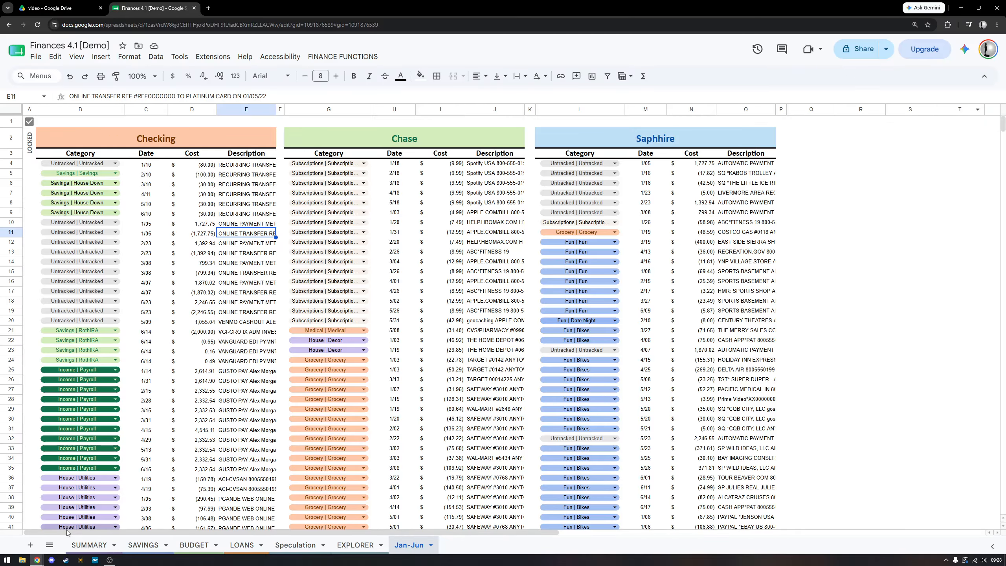
Review the Current Funds table on the SUMMARY sheet, including the Spent YTD values.
left_click(86, 549)
left_click(270, 457)
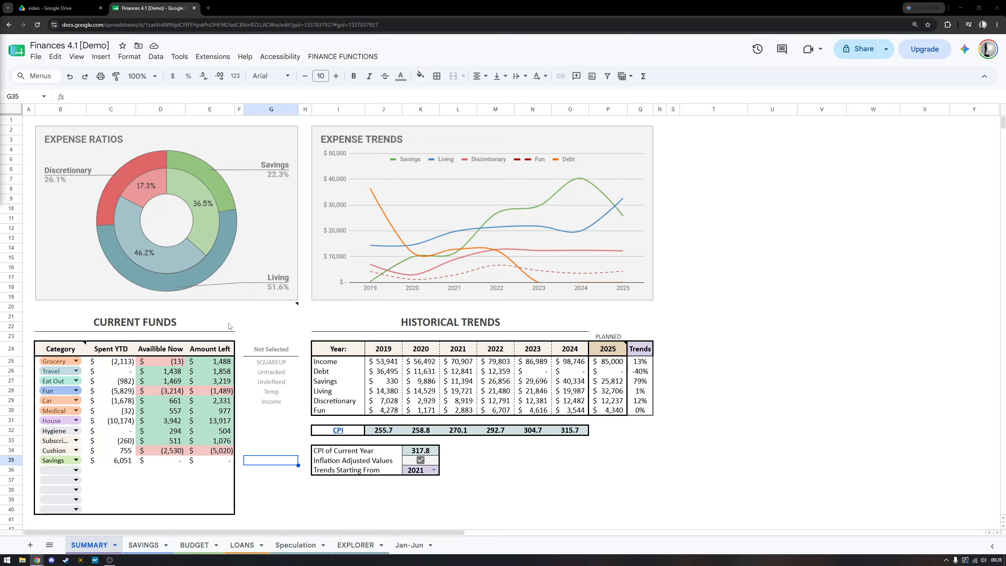
left_click_drag(59, 350, 227, 496)
left_click(252, 482)
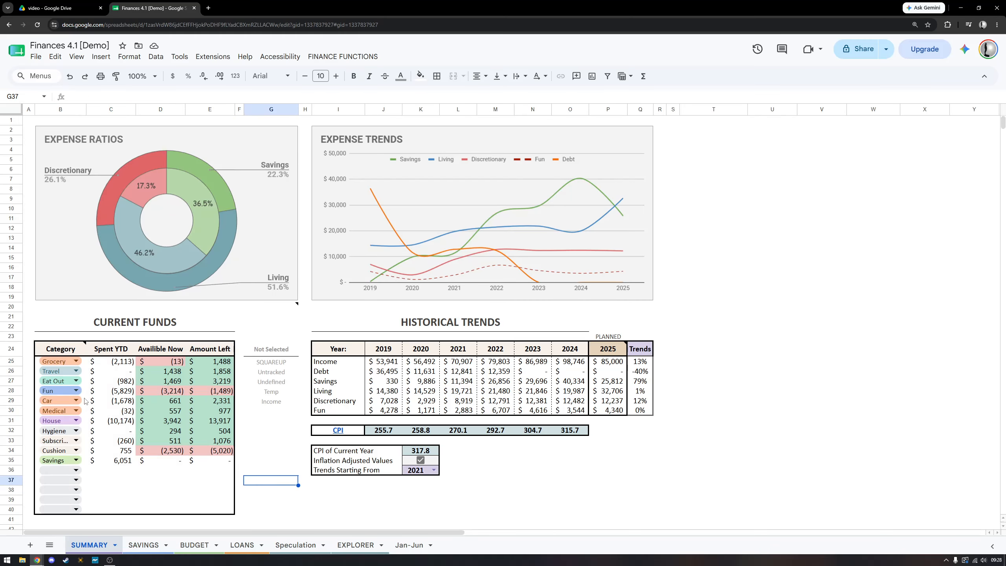
left_click_drag(111, 363, 111, 454)
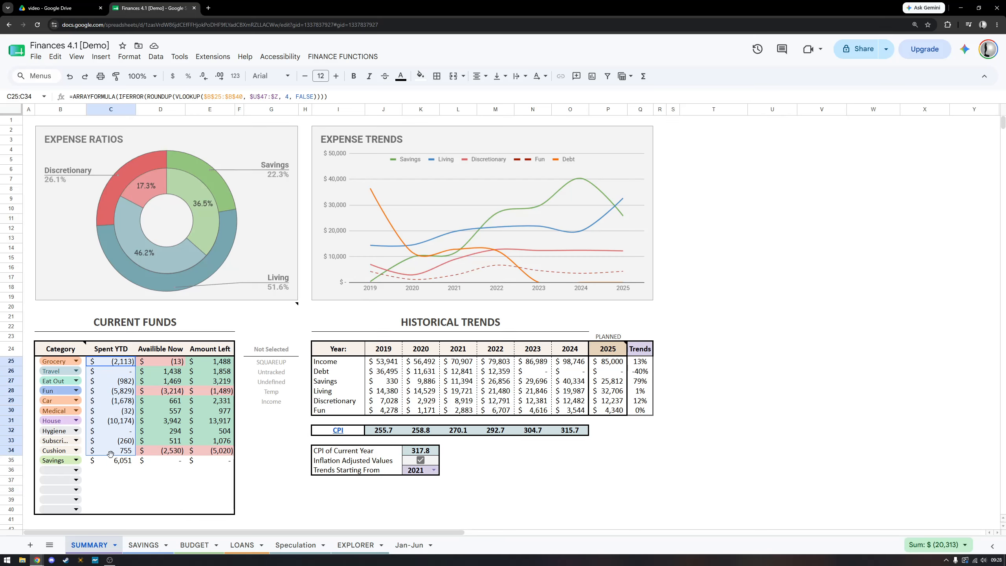
Review the Availible Now and Amount Left columns of the Current Funds table.
left_click_drag(180, 364, 175, 464)
left_click_drag(214, 362, 233, 477)
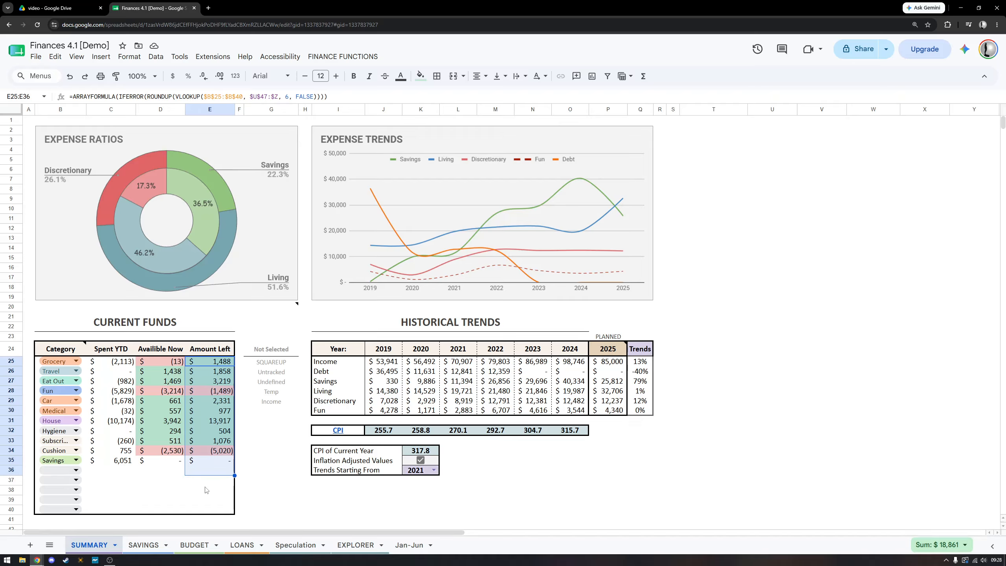
left_click(163, 483)
left_click_drag(215, 371, 221, 462)
left_click(211, 488)
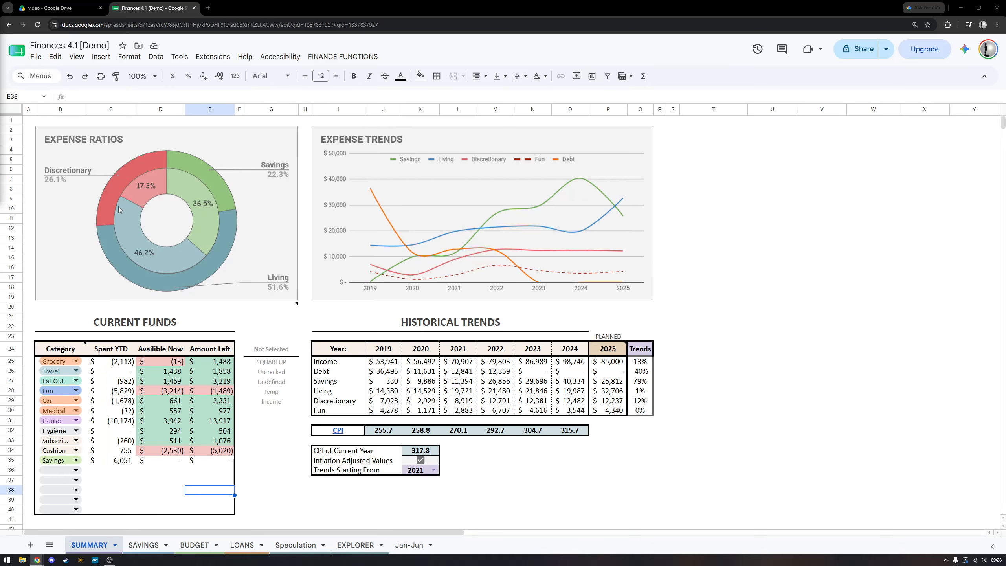
Relate the Spent YTD column to the transactions on the Jan-Jun sheet, and return to the SUMMARY sheet.
left_click_drag(104, 351, 125, 488)
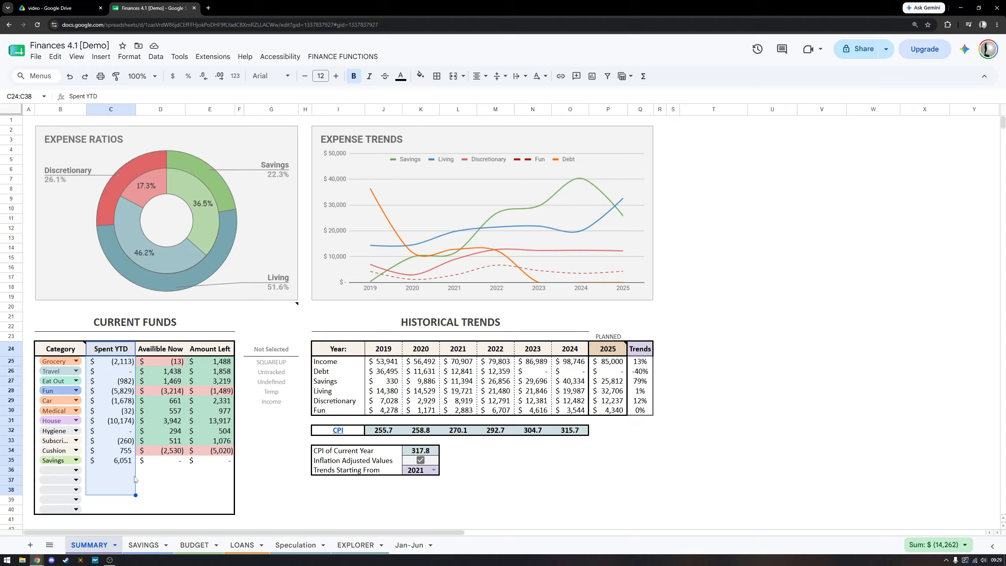
left_click(410, 545)
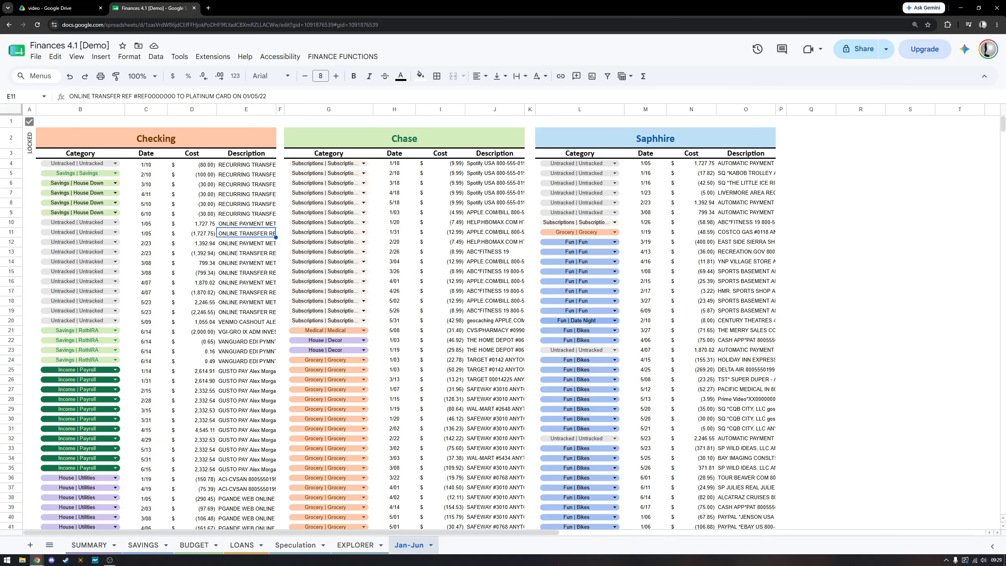
left_click(79, 546)
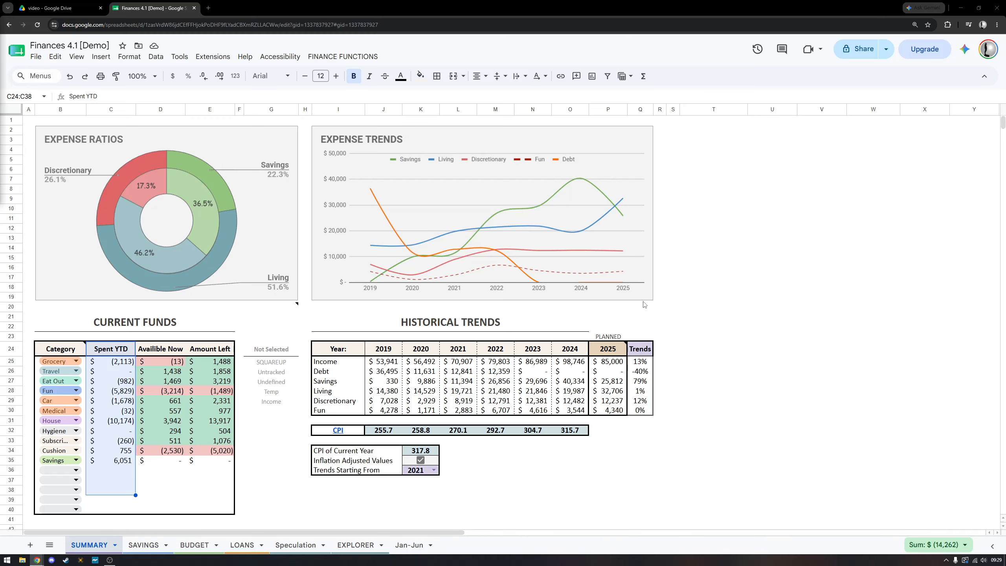
Review the yearly columns of the Historical Trends table from 2019 to 2024 without editing the protected 2024 Savings cell.
left_click_drag(382, 356, 390, 420)
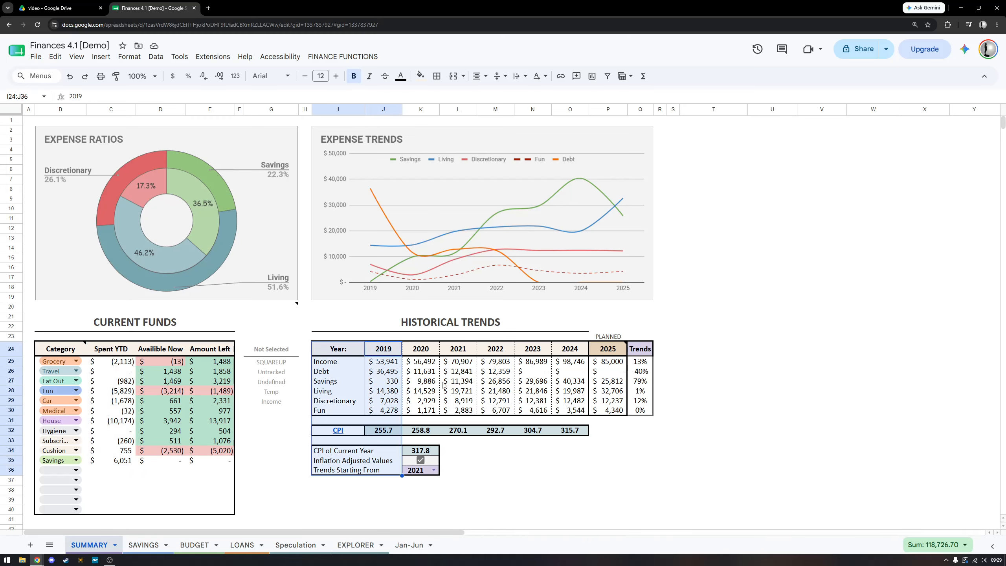
left_click_drag(421, 348, 420, 411)
left_click_drag(487, 350, 508, 402)
left_click_drag(534, 348, 547, 411)
left_click(575, 362)
double_click(572, 380)
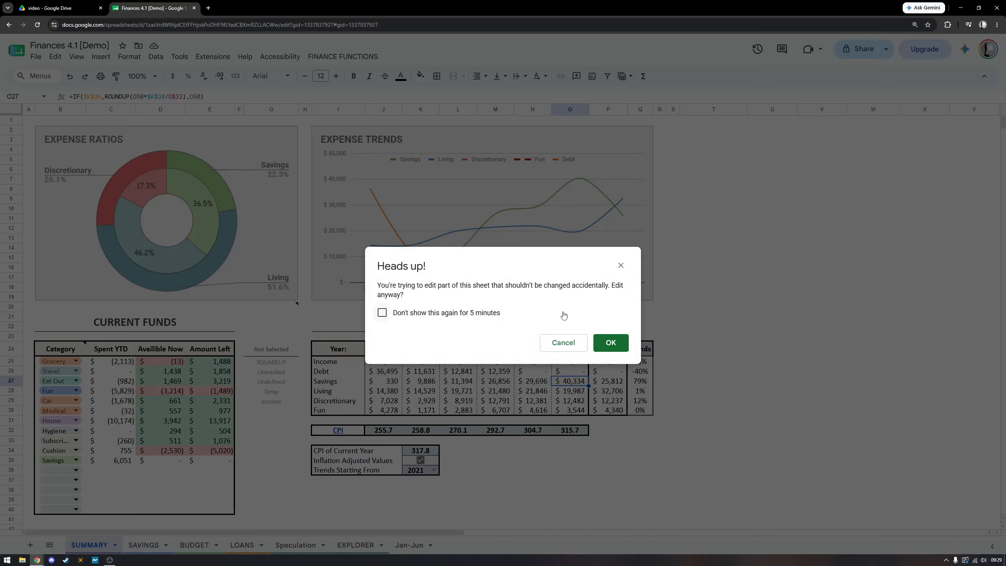
left_click(572, 342)
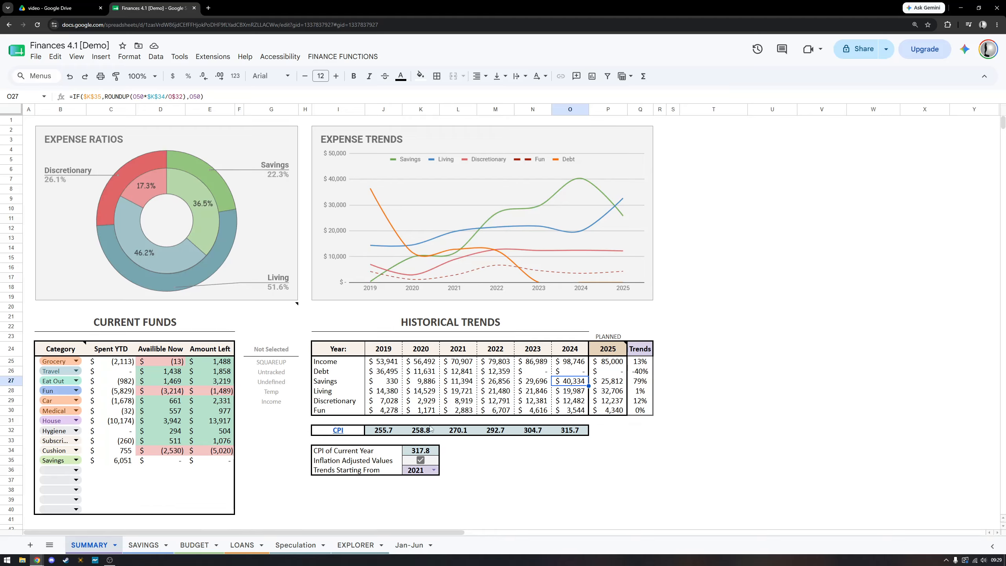
Turn off Inflation Adjusted Values for the historical trends, and turn the option on again.
left_click(420, 460)
left_click(421, 461)
left_click(420, 460)
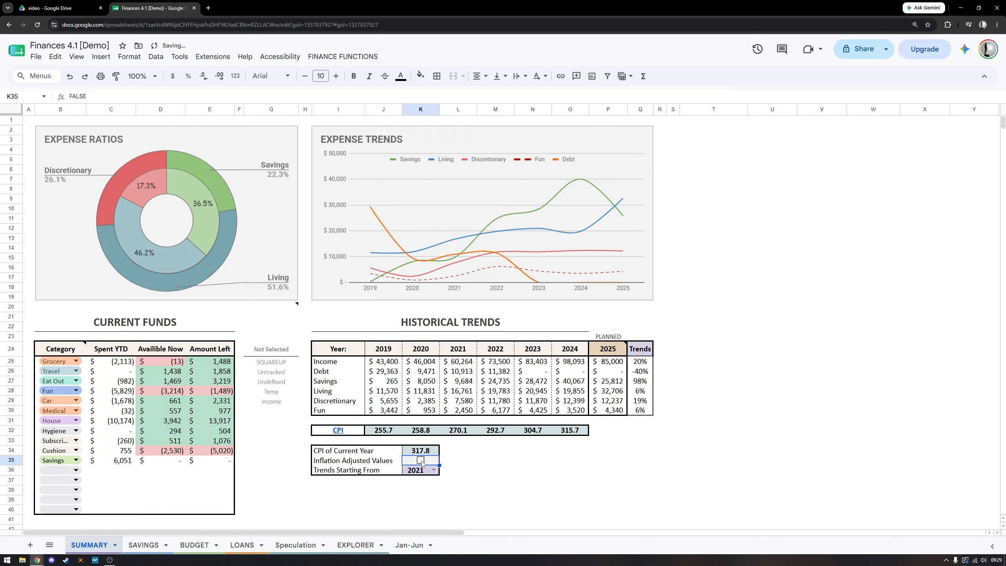
left_click(420, 460)
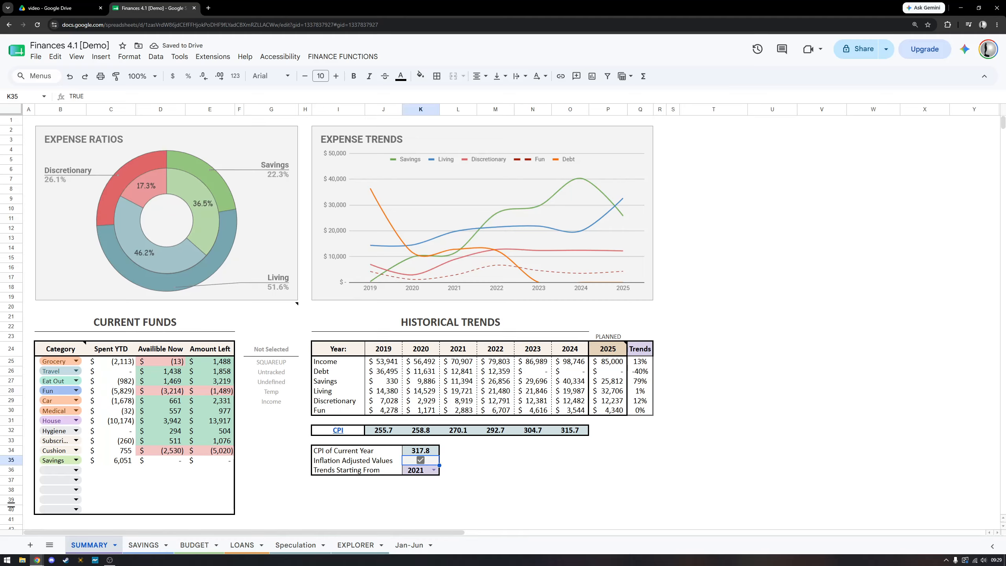
Look again at the Availible Now values in the Current Funds table, and open the SAVINGS sheet.
left_click(296, 319)
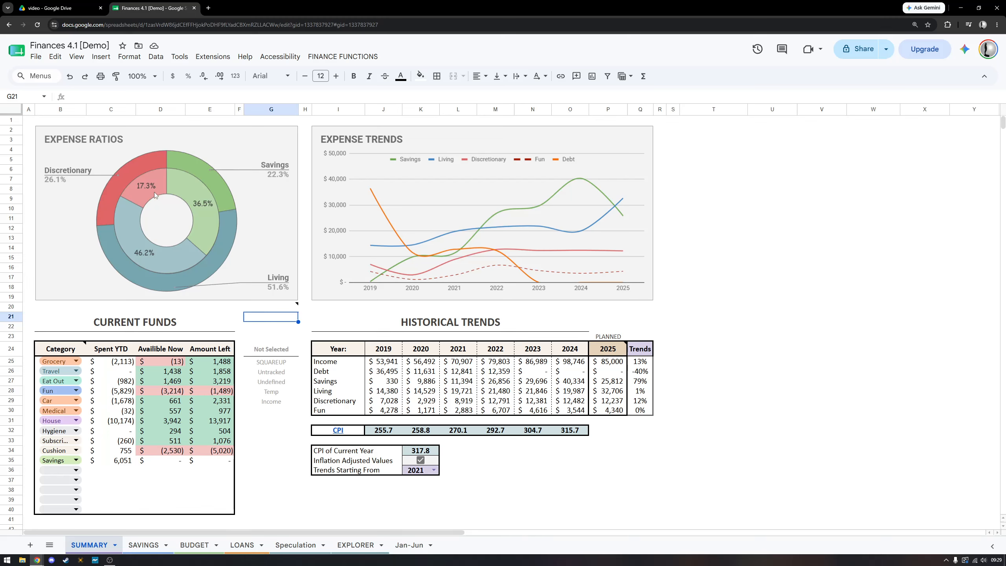
left_click_drag(165, 361, 161, 461)
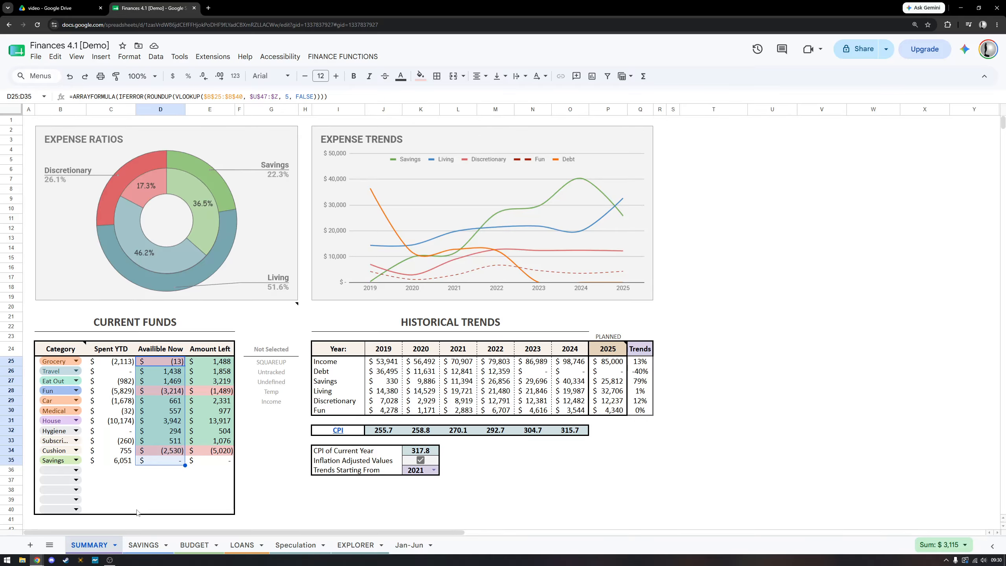
left_click(144, 545)
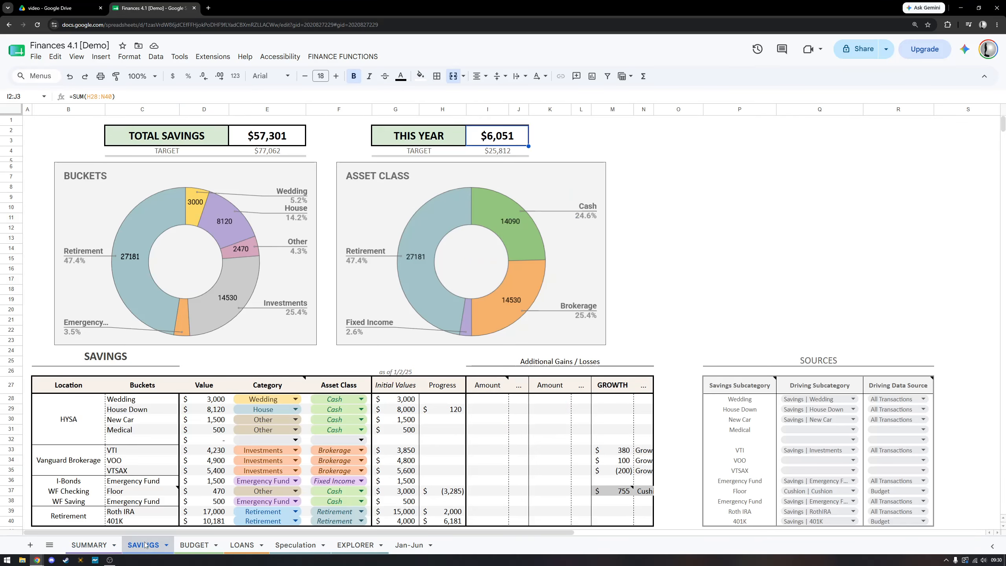
left_click(735, 250)
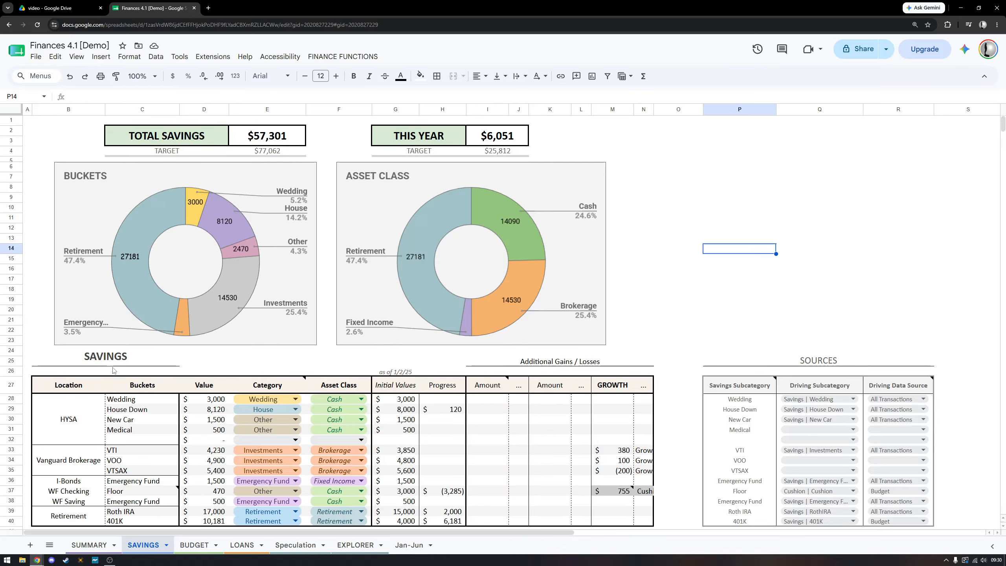
Examine the buckets and locations in the Savings table, including the HYSA buckets and their values.
scroll(170, 376, "down", 1)
left_click_drag(152, 361, 160, 484)
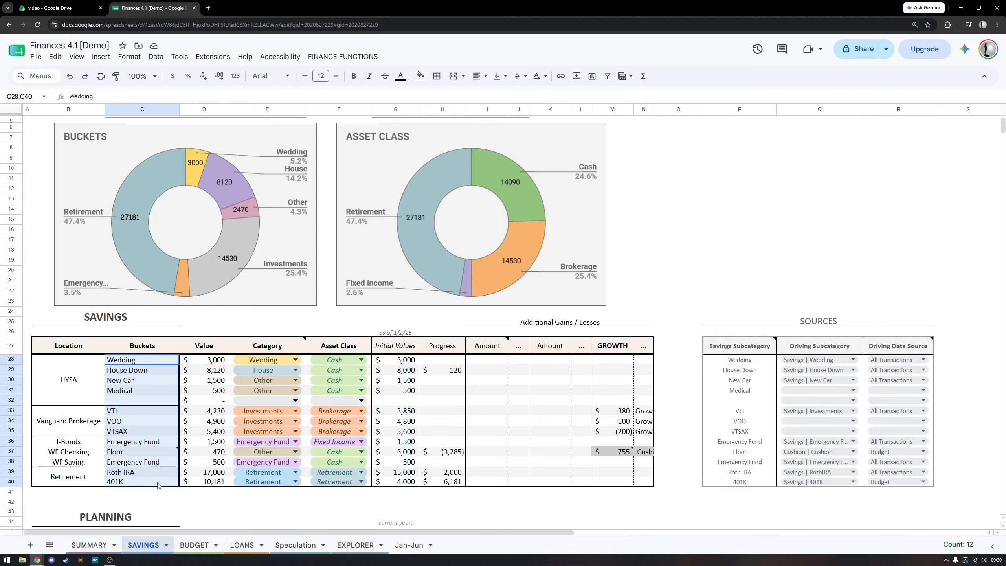
left_click(91, 380)
left_click(91, 422)
left_click(87, 442)
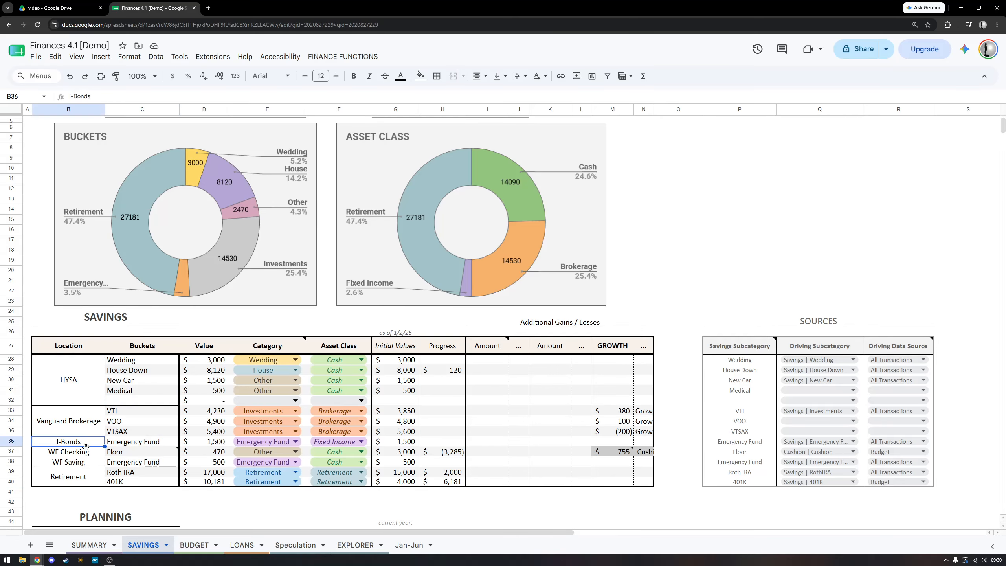
left_click(84, 478)
left_click(90, 387)
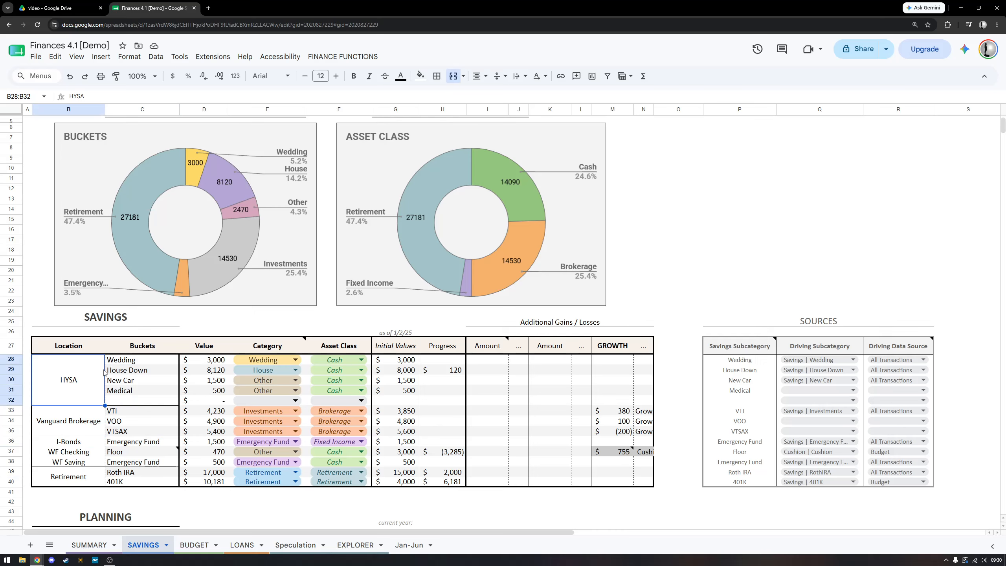
left_click_drag(139, 361, 138, 403)
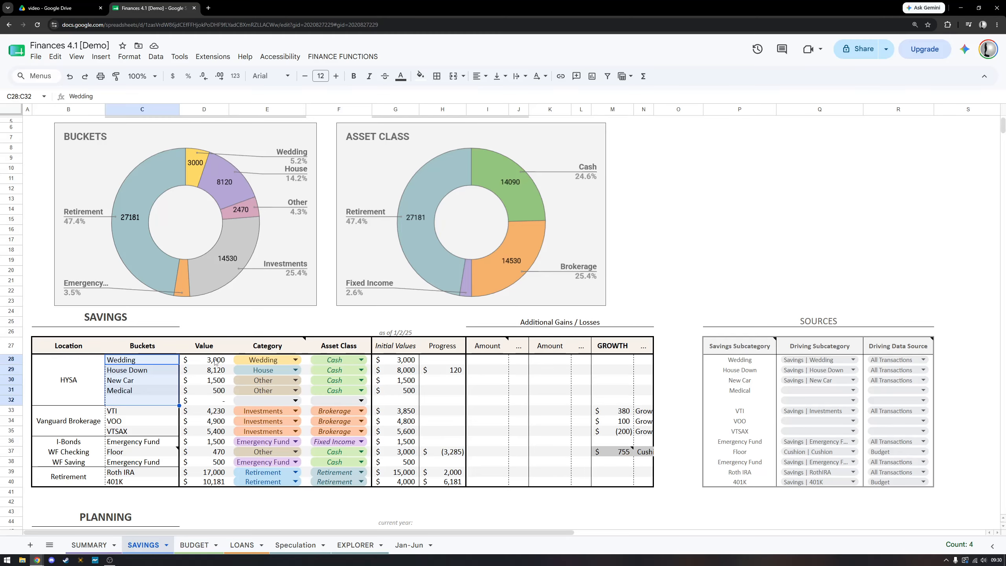
left_click_drag(216, 360, 211, 403)
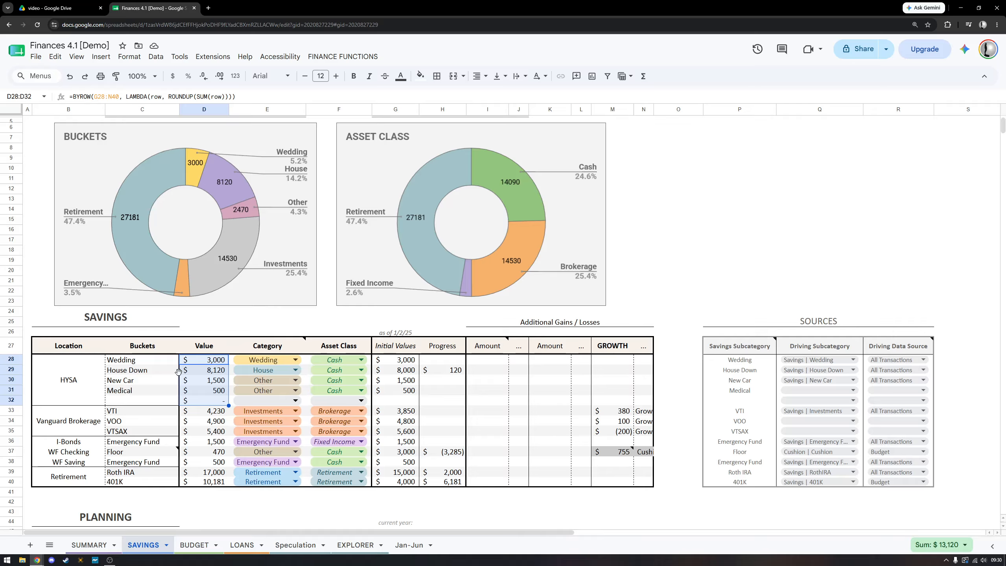
Try renaming the Wedding bucket to HYSA in the Savings table, and undo the renaming.
left_click(127, 364)
type("HYSA")
key("Return")
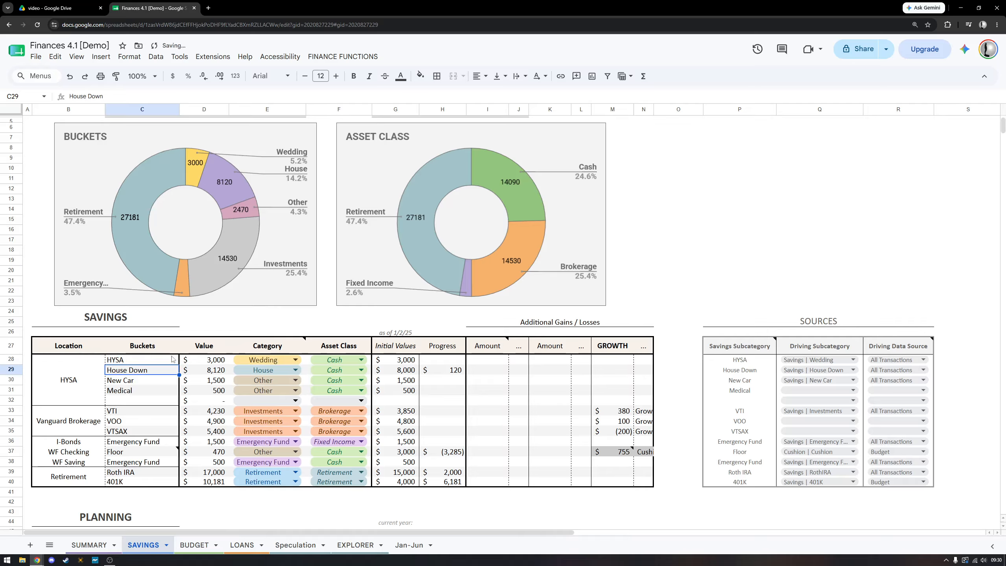
key("ctrl+z")
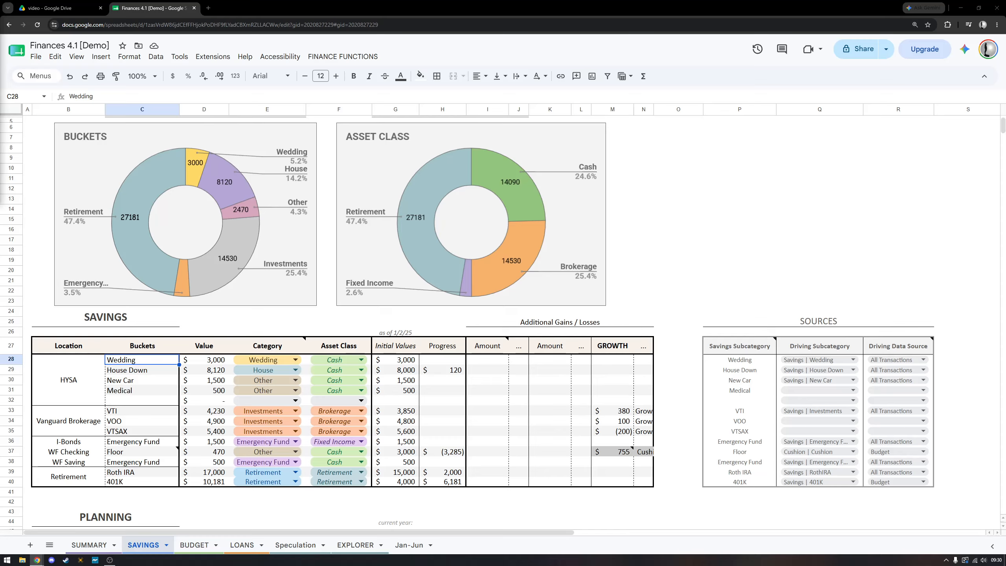
Examine the Initial Values and Progress columns of the Savings table and the Sources table used for automatic tracking.
left_click_drag(398, 347, 412, 489)
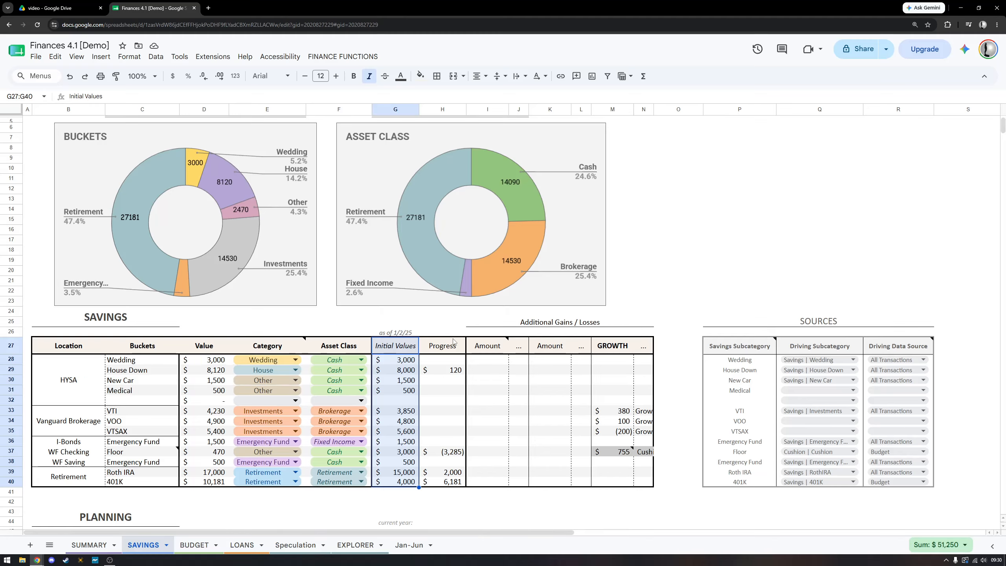
left_click_drag(446, 347, 443, 482)
left_click_drag(743, 349, 910, 477)
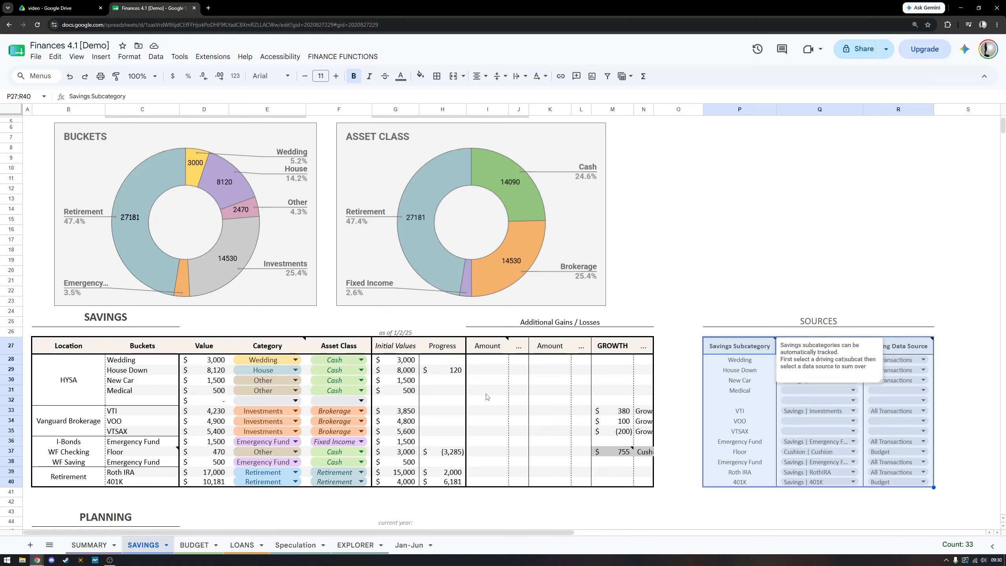
Examine the GROWTH column, including the amounts for VTI, VOO and VTSAX in the Vanguard Brokerage rows.
left_click_drag(625, 346, 632, 487)
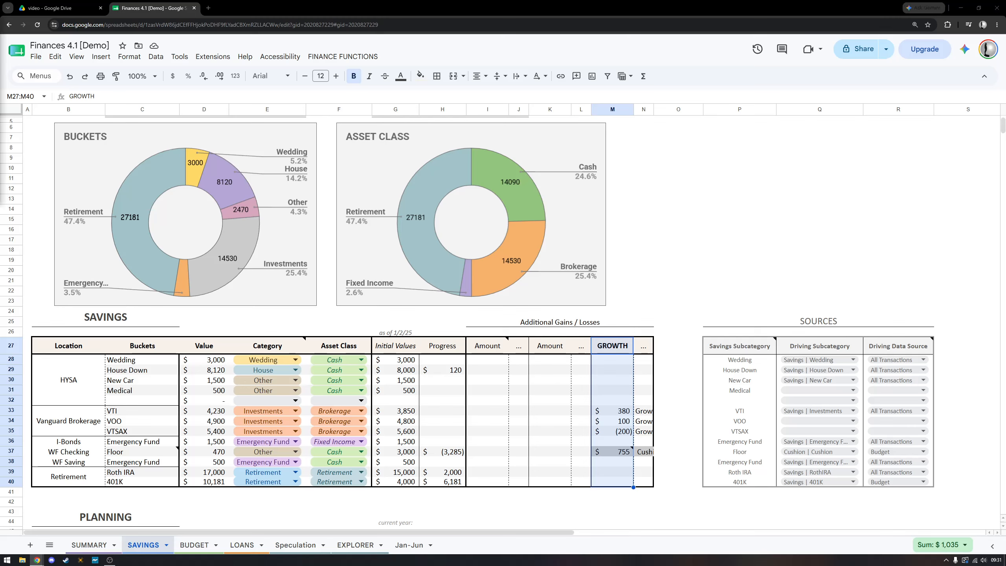
left_click_drag(643, 412, 44, 423)
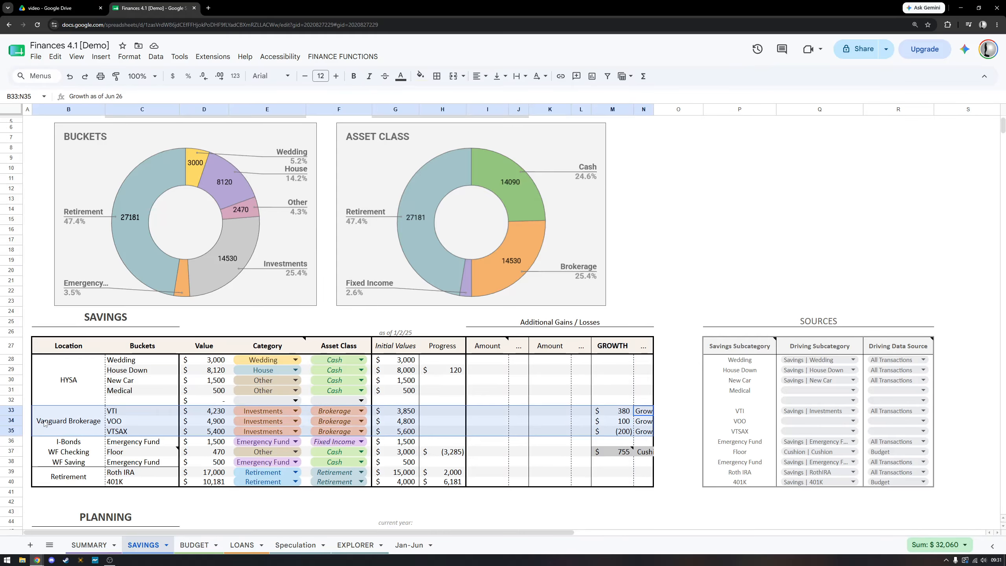
left_click(609, 412)
left_click(615, 421)
left_click(617, 430)
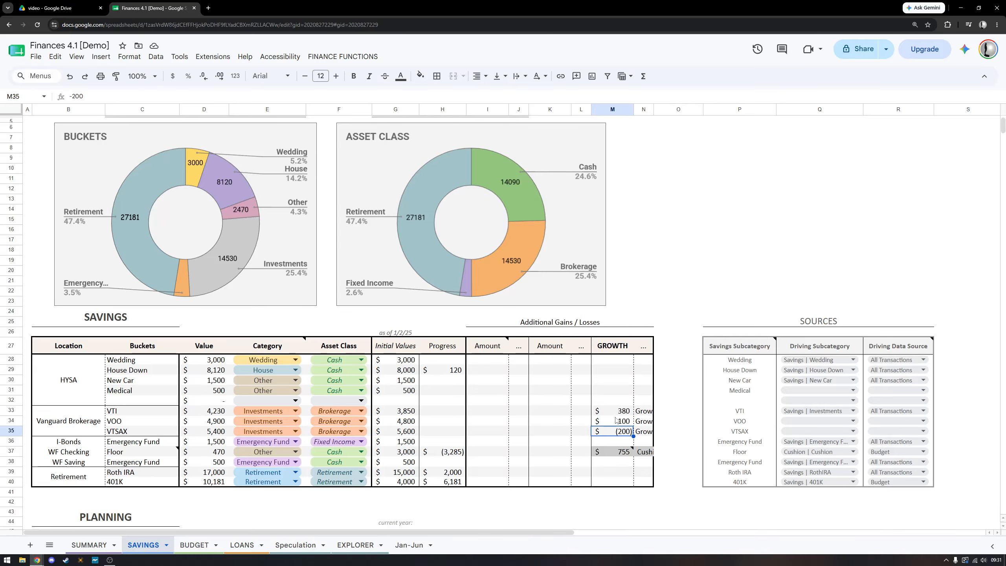
left_click(613, 412)
left_click(615, 421)
left_click(617, 431)
left_click(613, 412)
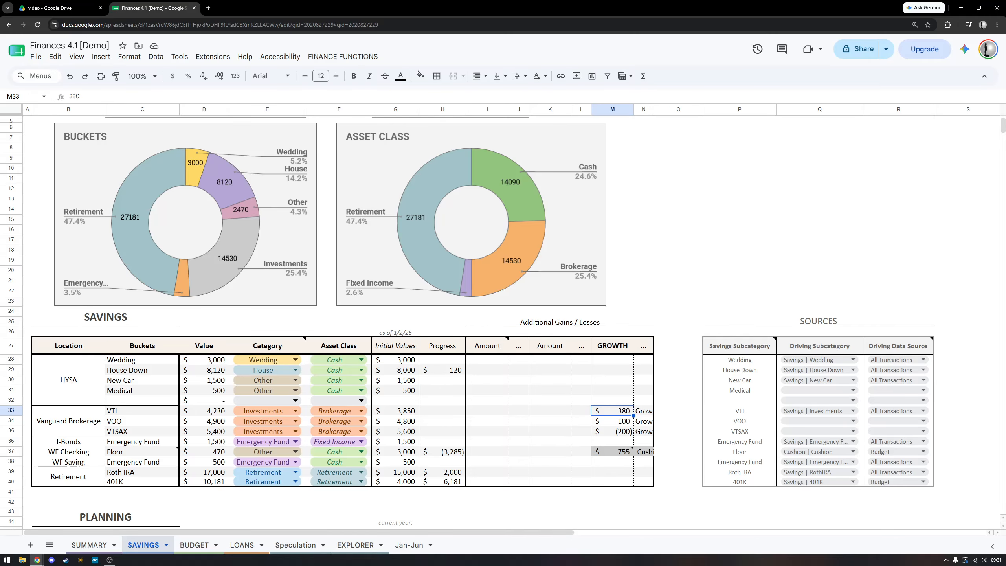
Review the goals, target amounts, target years and progress in the Planning table of the SAVINGS sheet.
scroll(150, 317, "down", 6)
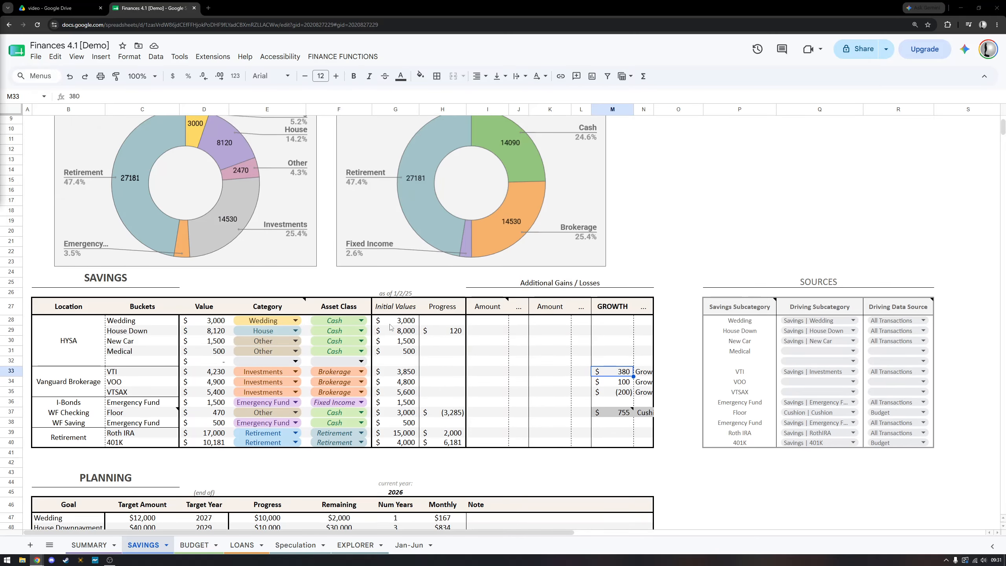
left_click_drag(72, 308, 606, 400)
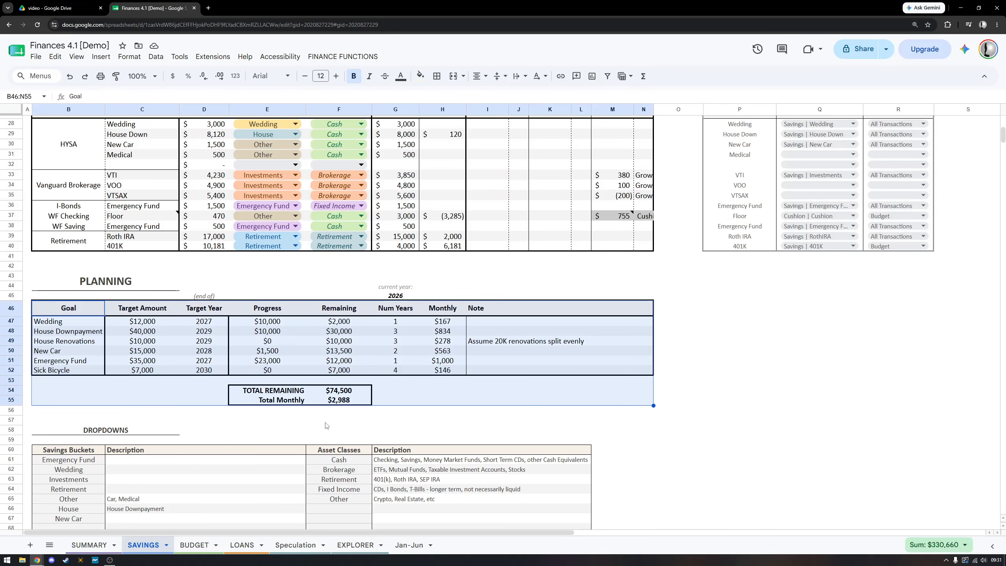
left_click(150, 329)
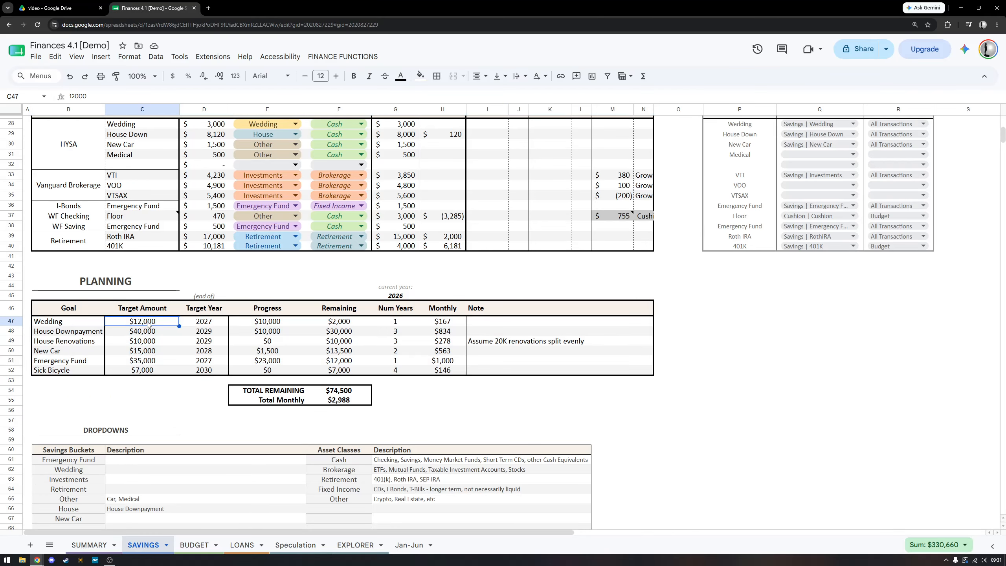
left_click_drag(55, 322, 92, 358)
left_click_drag(139, 323, 148, 375)
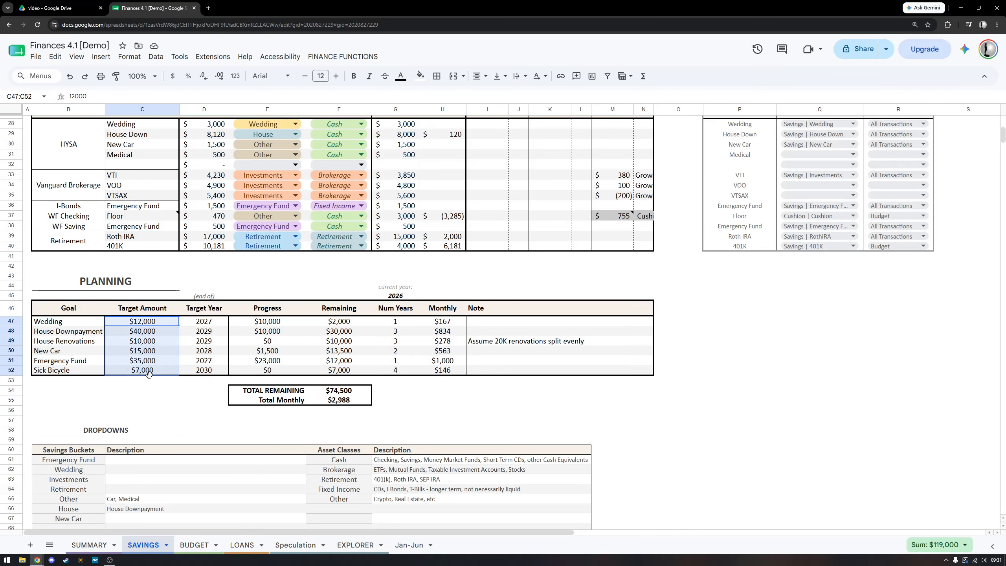
left_click_drag(214, 322, 218, 370)
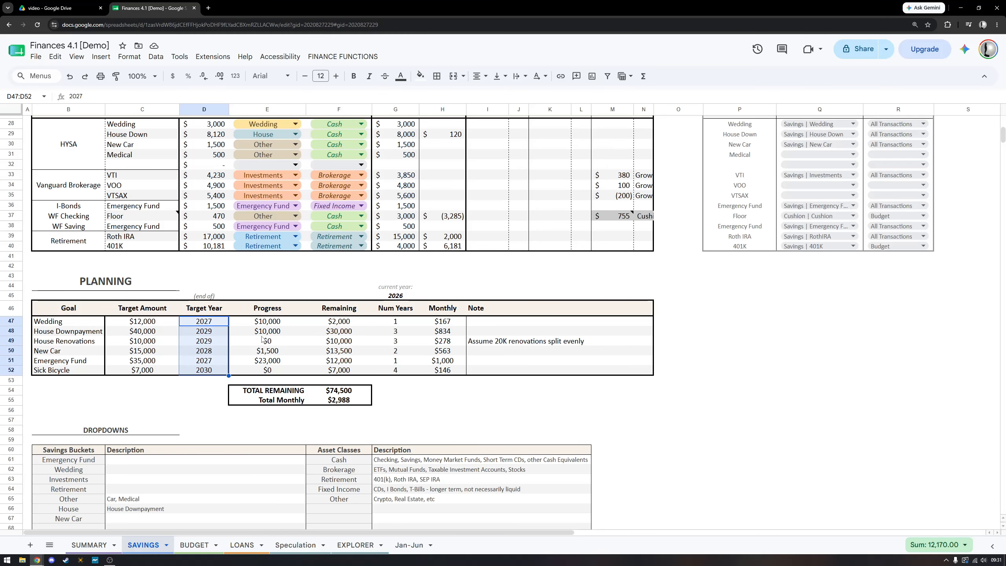
left_click_drag(280, 321, 280, 370)
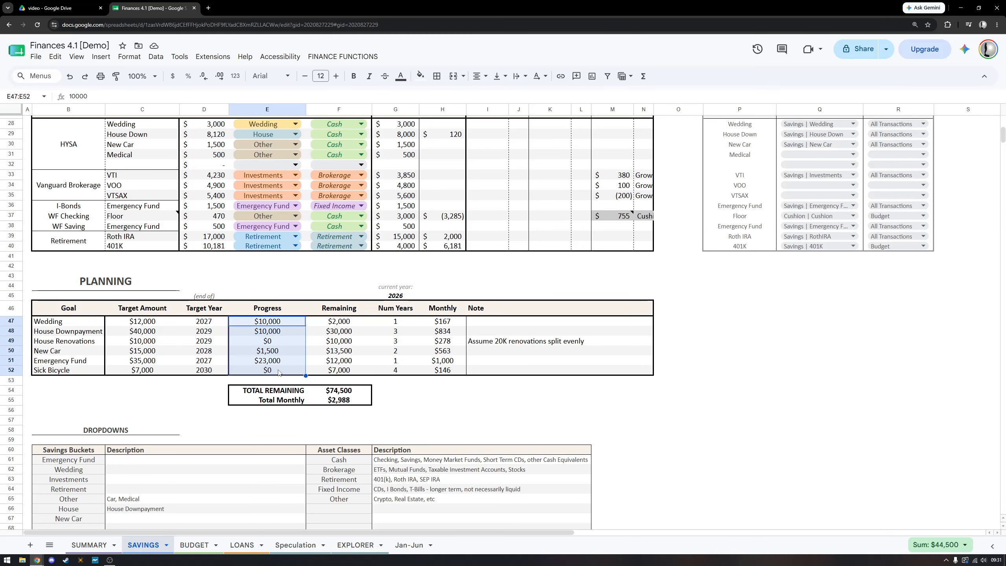
Compare the Planning table's Monthly column with the Total Monthly cell.
left_click(340, 403)
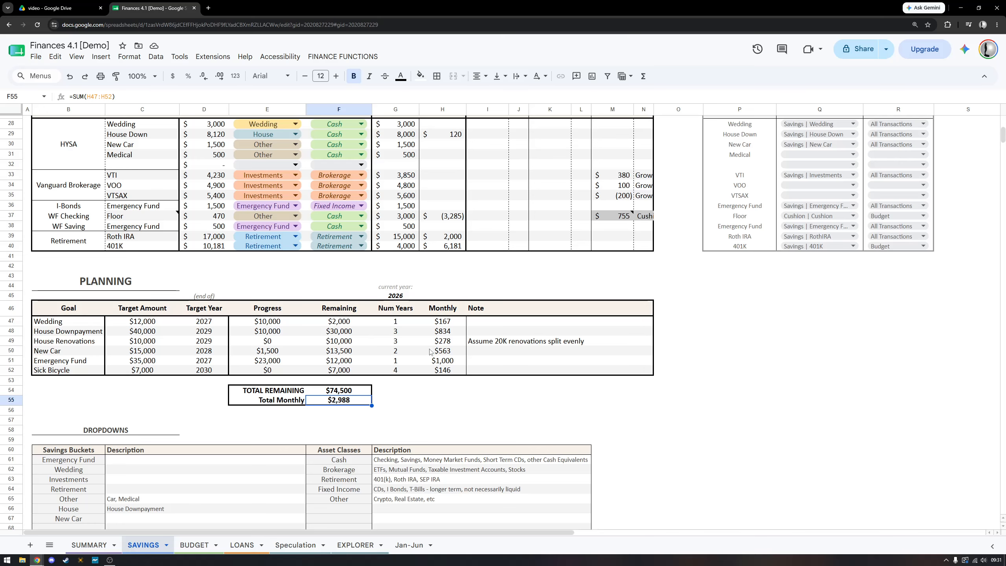
left_click_drag(438, 323, 440, 372)
left_click(334, 402)
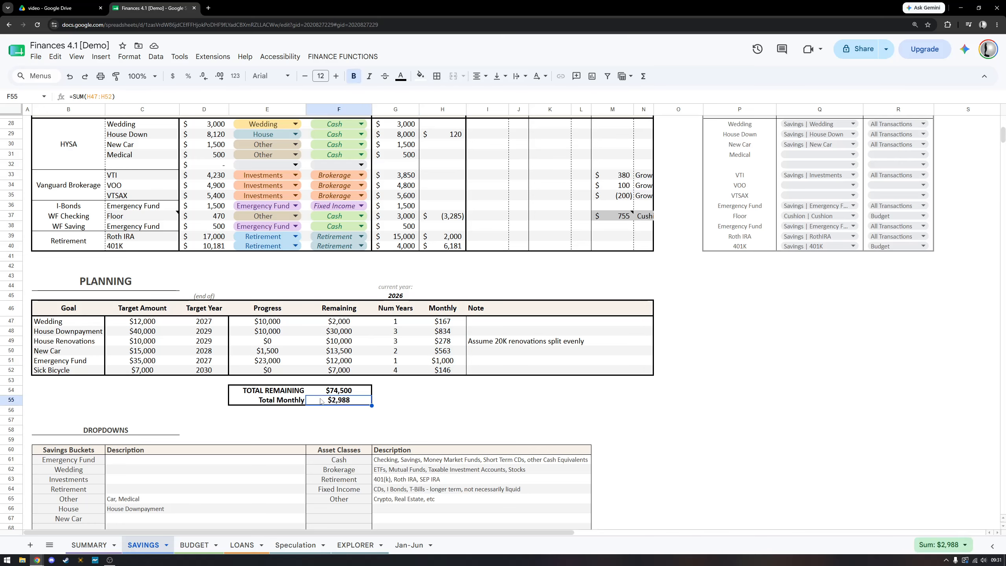
Review the Target Year column in the Planning table and return to the savings totals and charts.
left_click_drag(210, 323, 217, 376)
left_click(232, 409)
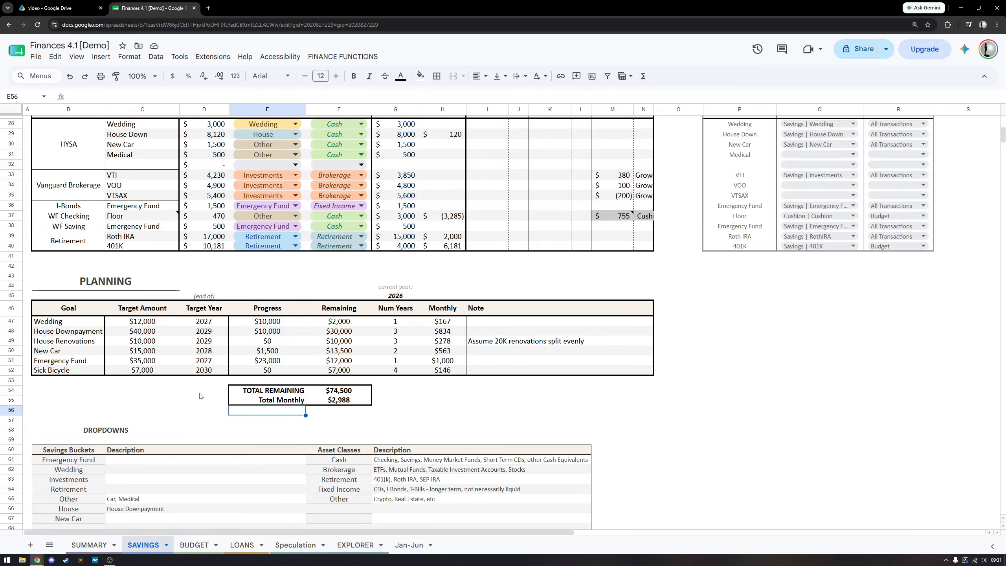
scroll(232, 408, "up", 7)
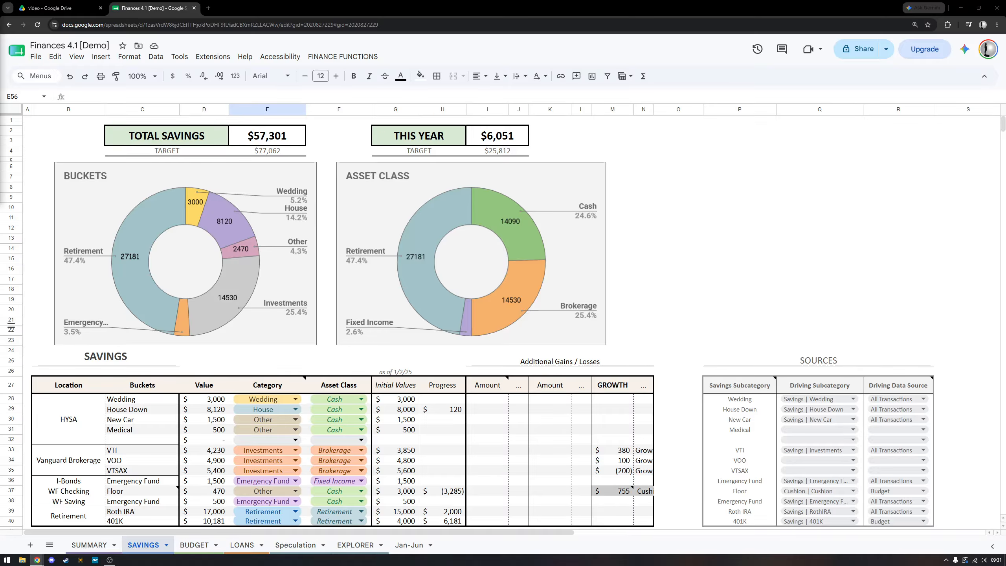
Open the BUDGET sheet and examine the yearly and monthly Master Reference columns, including the Salary note and the monthly Medical formula.
left_click(194, 545)
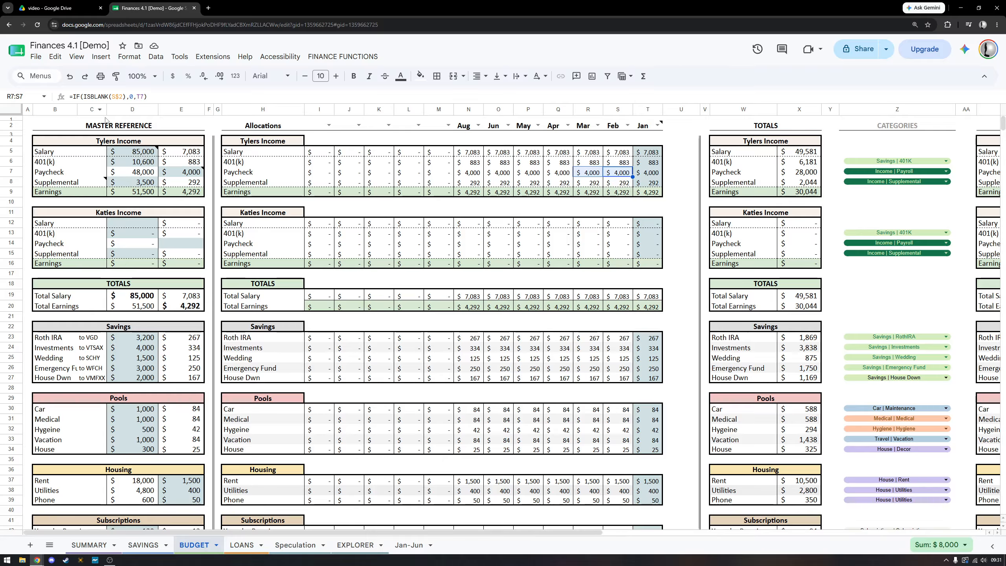
left_click(132, 109)
scroll(196, 272, "down", 3)
scroll(196, 272, "down", 2)
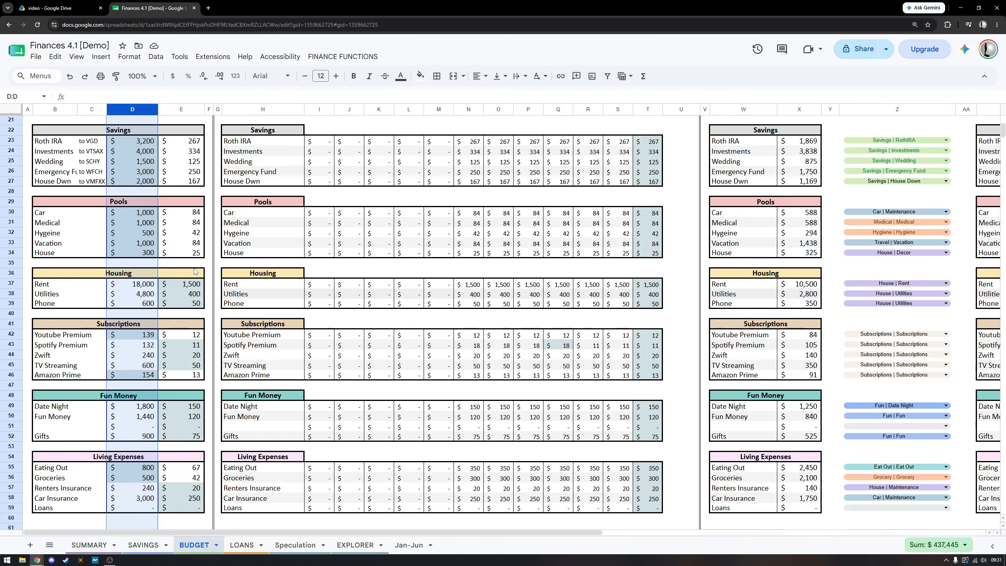
scroll(196, 272, "up", 5)
left_click(165, 106)
left_click_drag(165, 105, 152, 108)
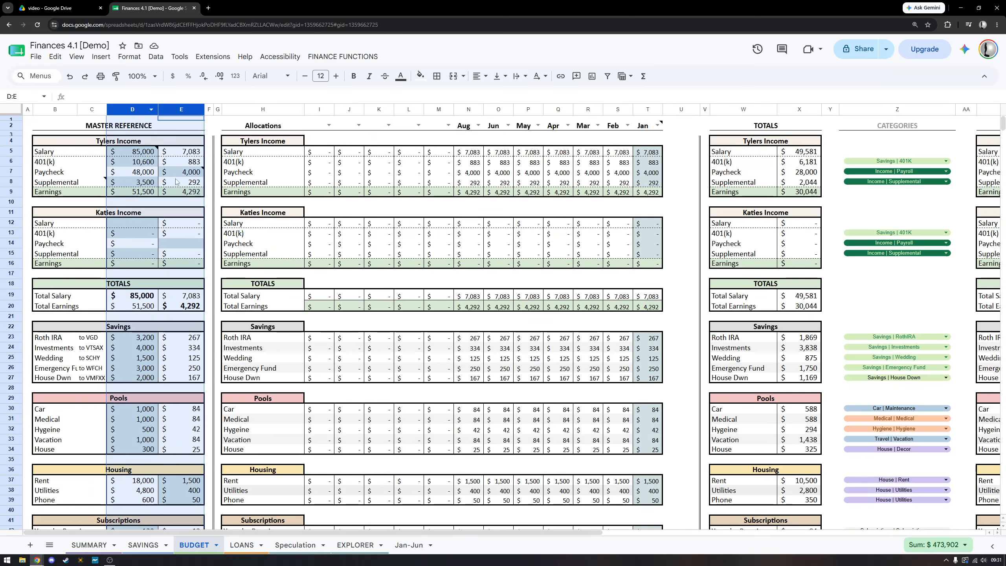
left_click(145, 154)
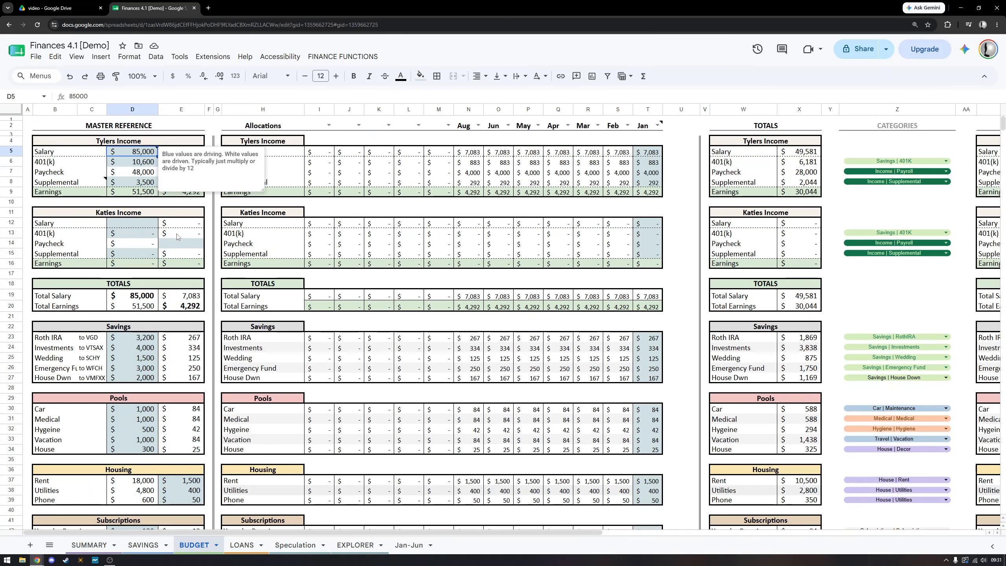
left_click(192, 421)
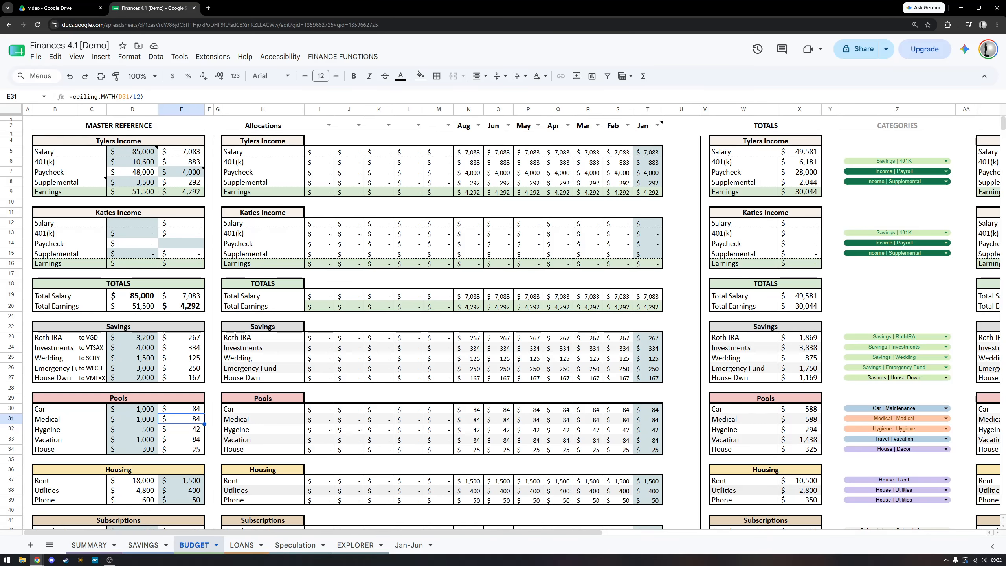
Examine the yearly and monthly Net Payout and Cushion cells at the end of the Master Reference.
scroll(171, 269, "down", 10)
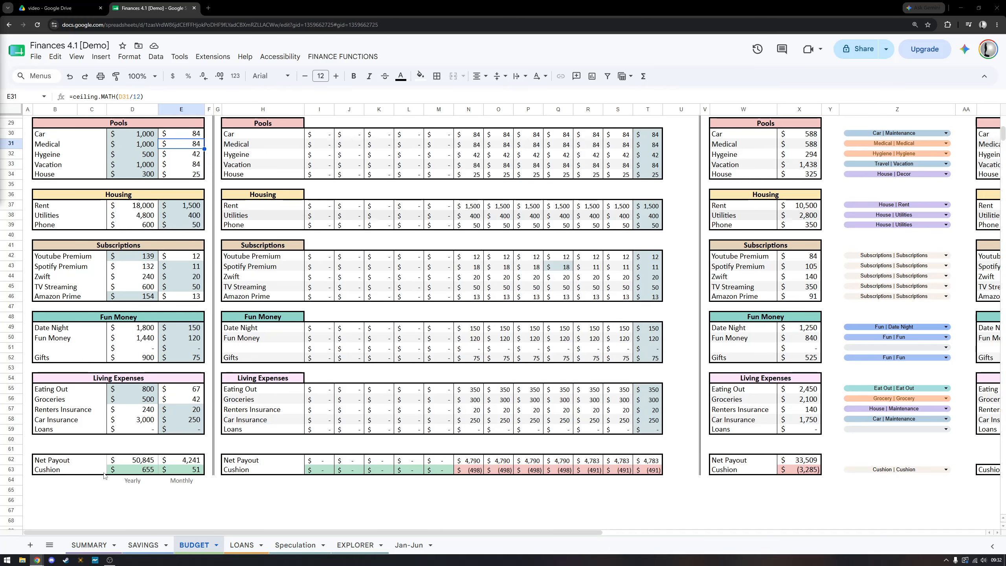
left_click_drag(104, 475, 189, 476)
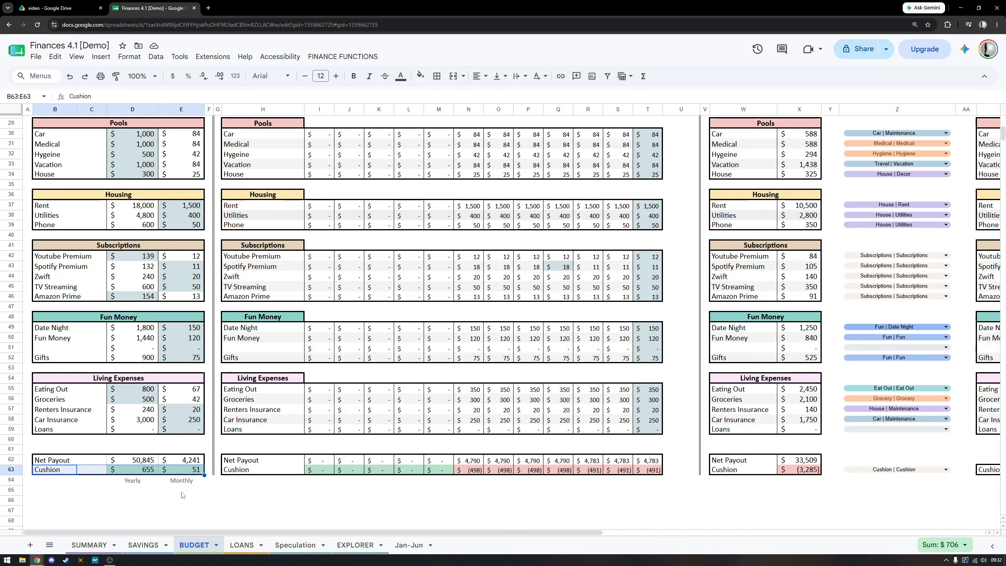
left_click_drag(190, 460, 91, 462)
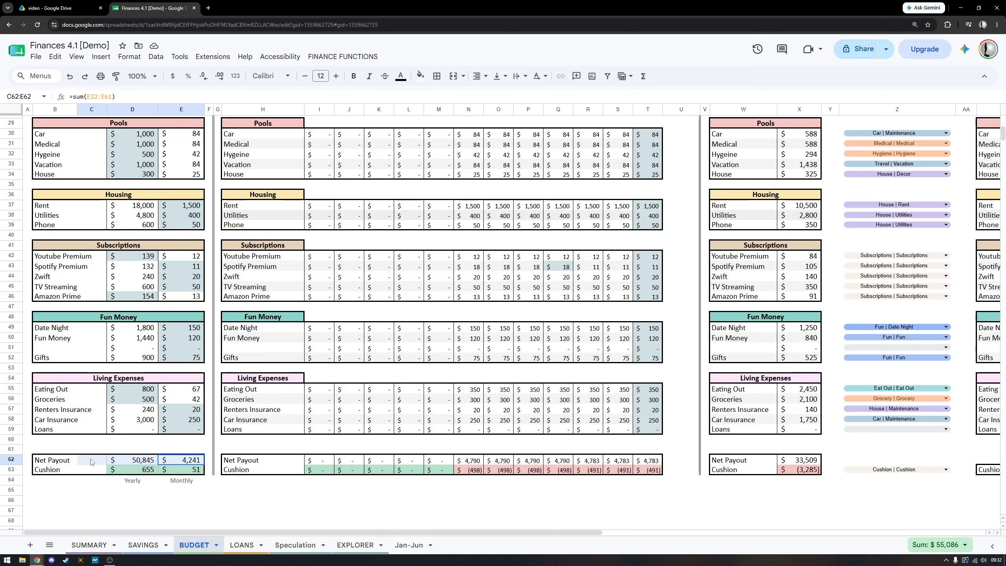
left_click_drag(183, 473, 59, 471)
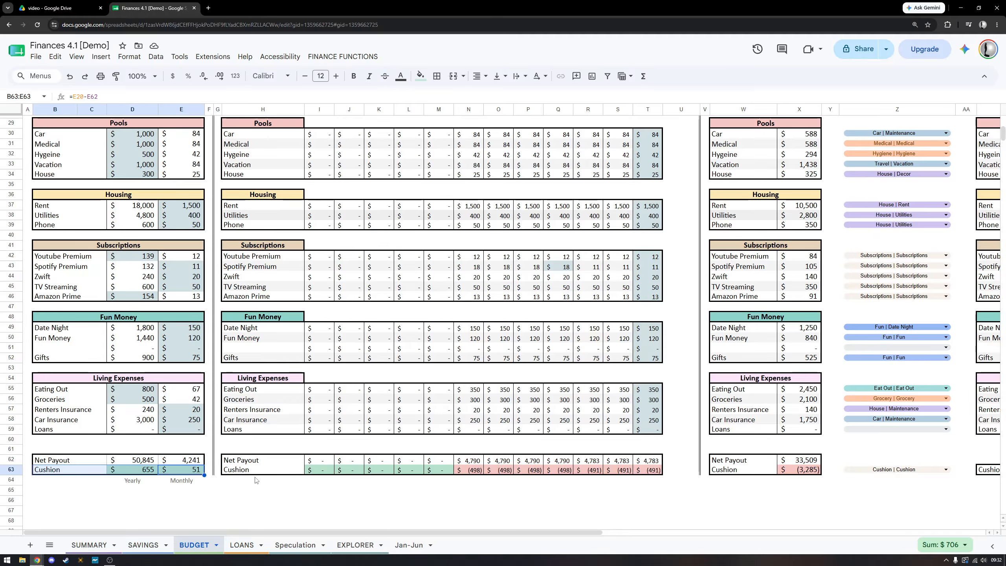
Set the January Paycheck in the first income table under Allocations to 4300.
scroll(258, 479, "up", 7)
left_click(645, 174)
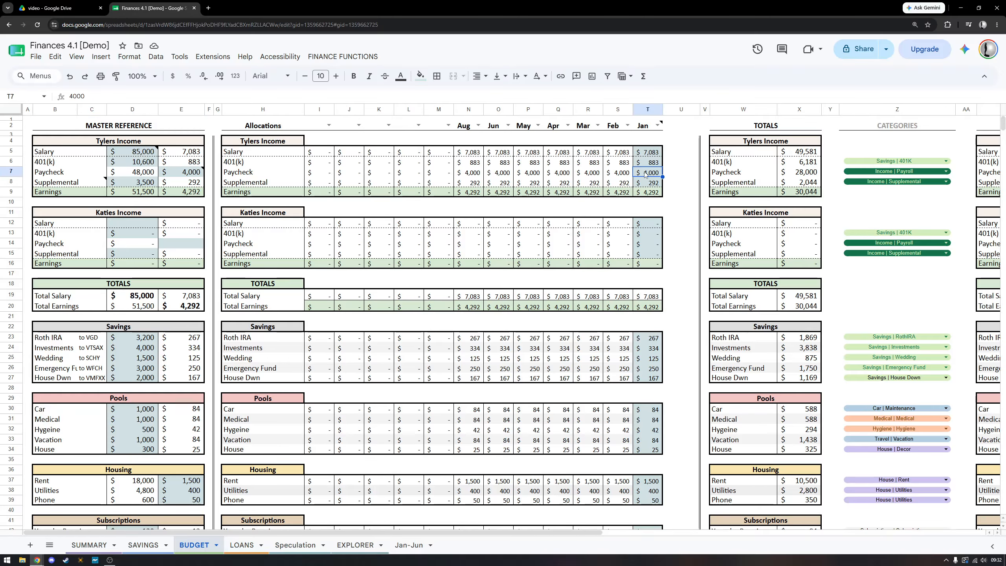
type("4300")
key("Return")
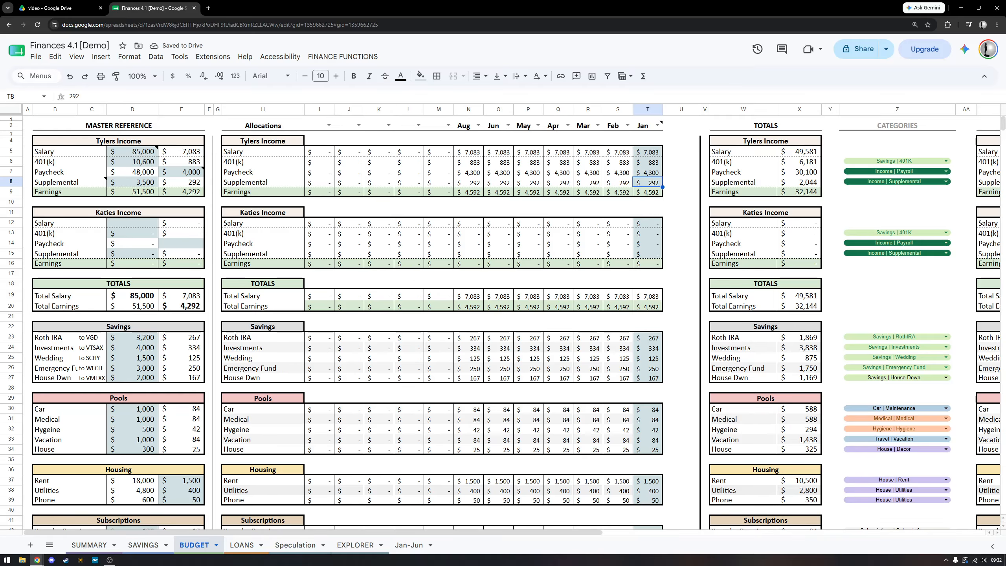
Review the yearly Master Reference amounts in column D from income through Cushion.
left_click(135, 109)
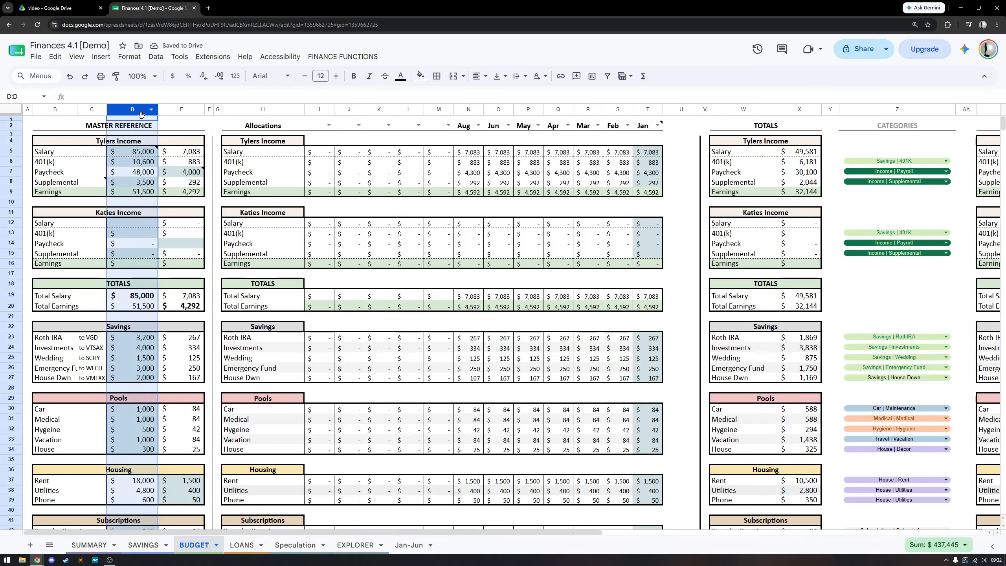
scroll(182, 253, "down", 3)
scroll(179, 254, "down", 4)
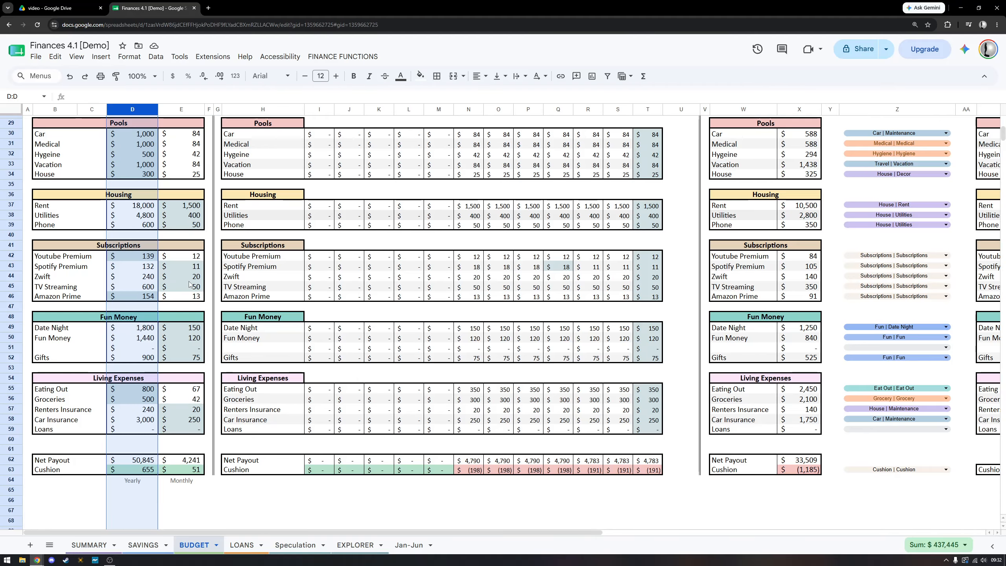
scroll(189, 284, "up", 7)
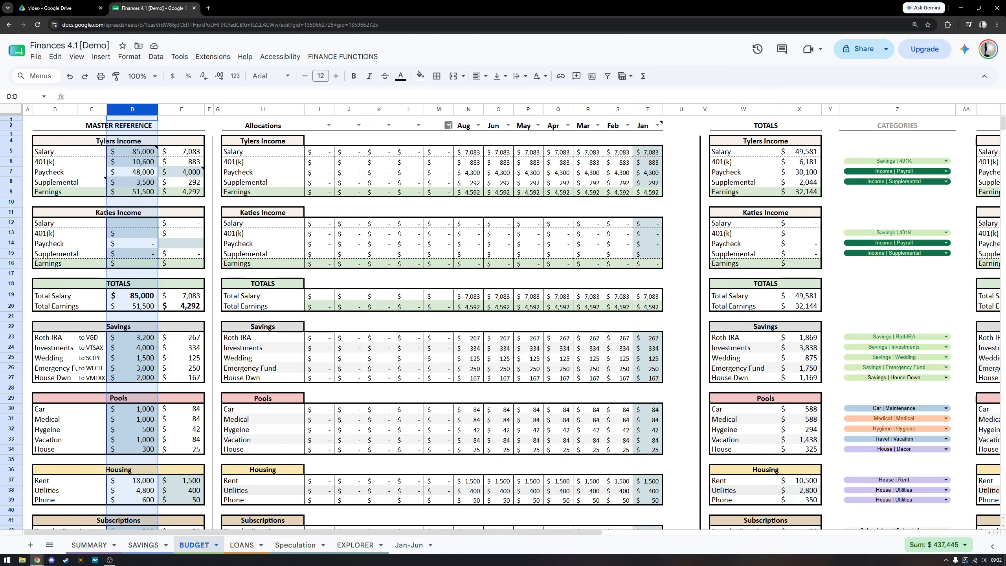
Add Sep and Oct as the next two month headings in the Allocations table.
left_click(446, 125)
left_click(431, 227)
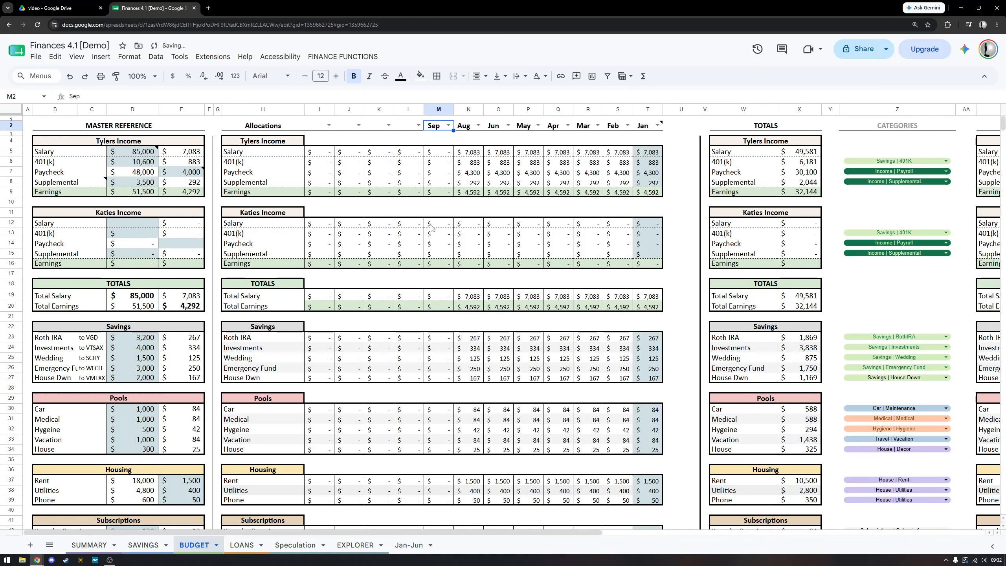
left_click(417, 125)
left_click(408, 264)
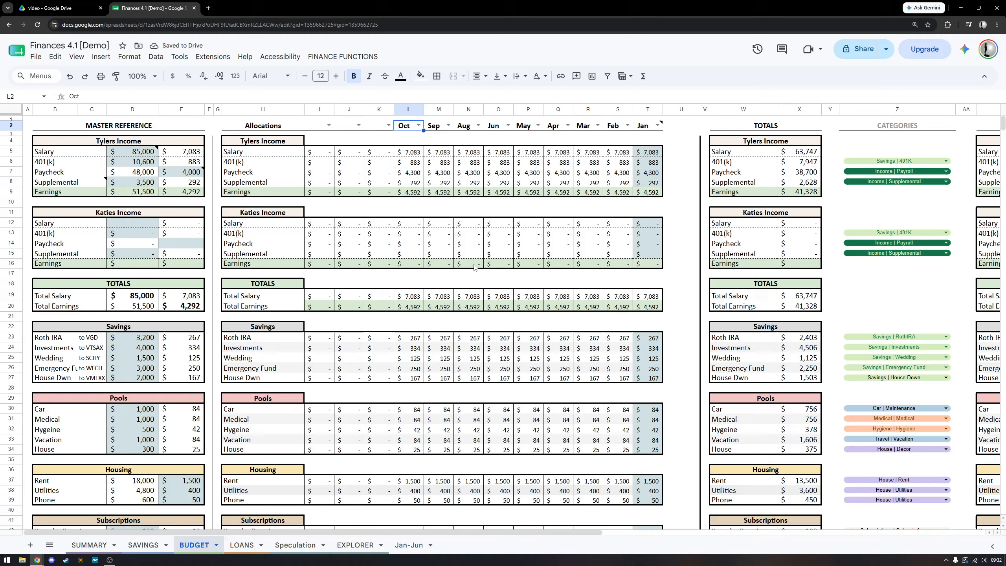
Inspect the Sep allocations column and the formula in the Aug 401(k) cell.
left_click_drag(438, 162, 442, 523)
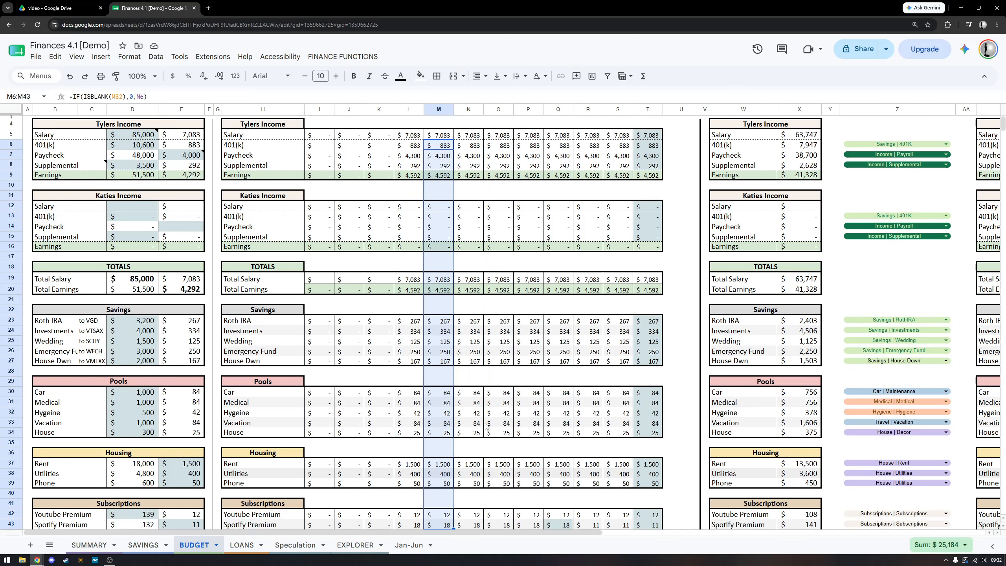
scroll(485, 425, "up", 1)
left_click(472, 164)
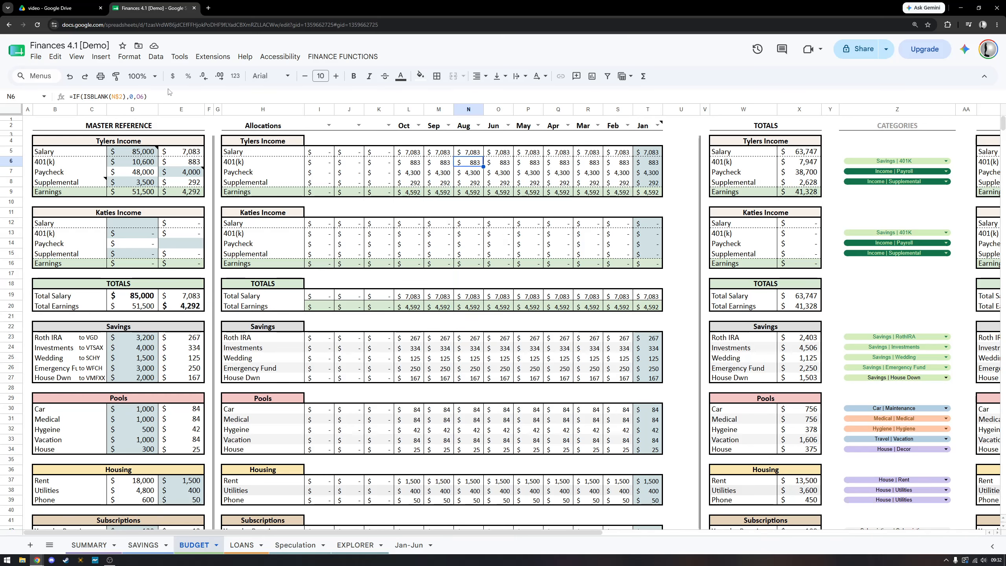
left_click_drag(165, 93, 72, 105)
key("Escape")
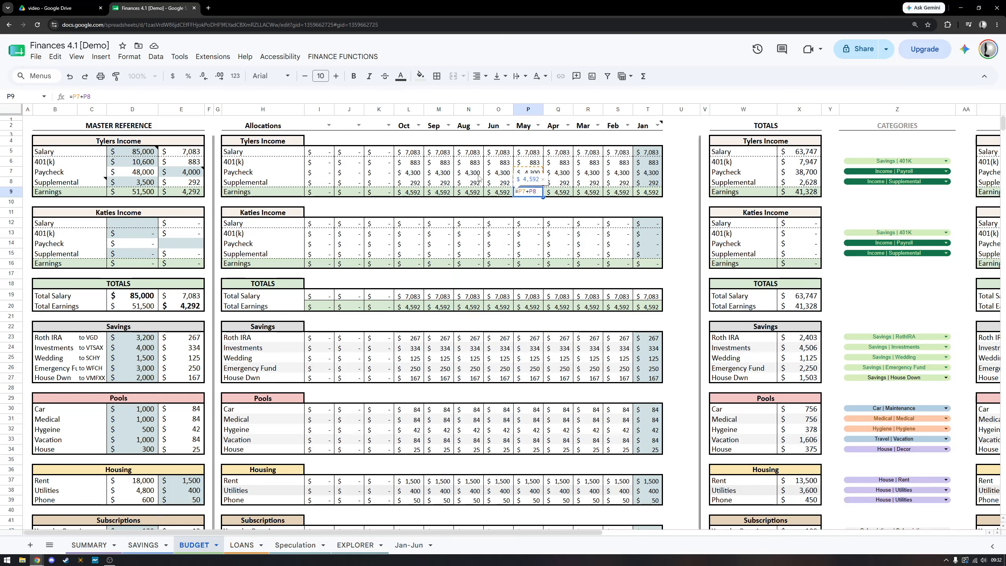
Set the Jun Paycheck allocation to 4500 and check the Aug to Oct Paycheck cells.
left_click(502, 176)
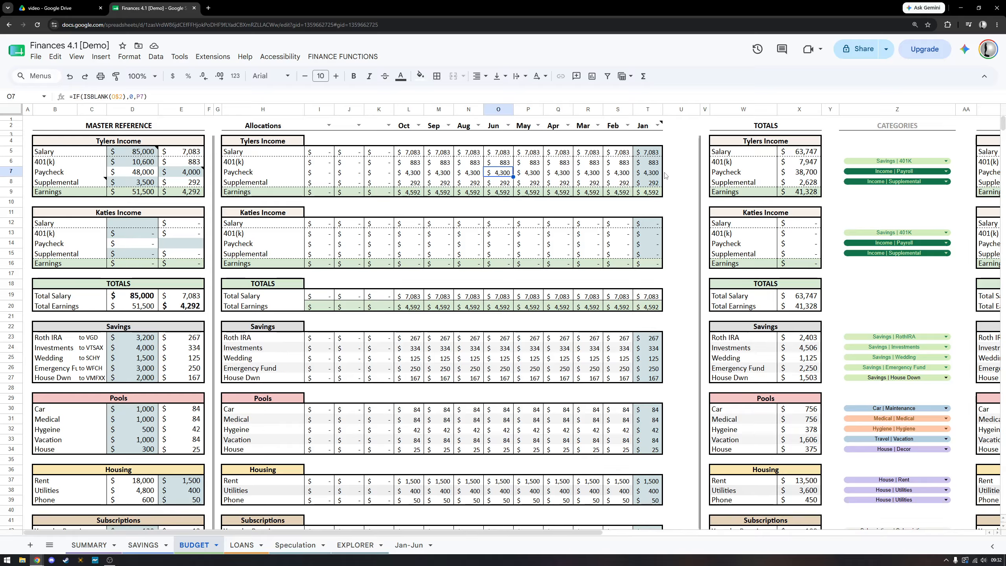
type("4500")
key("Return")
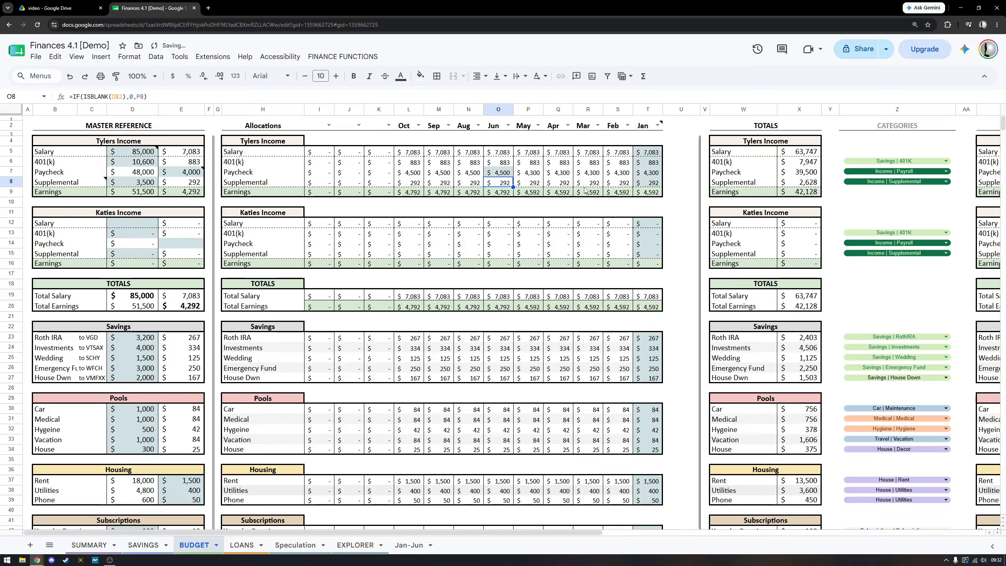
left_click_drag(473, 173, 413, 176)
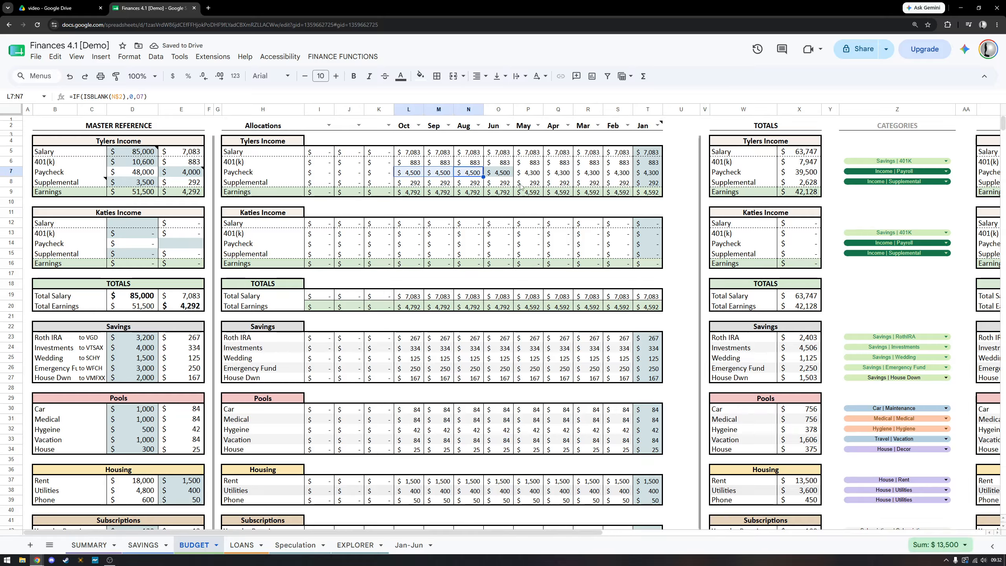
Restore the Jun Paycheck formula by filling it from the May Paycheck cell.
left_click(508, 176)
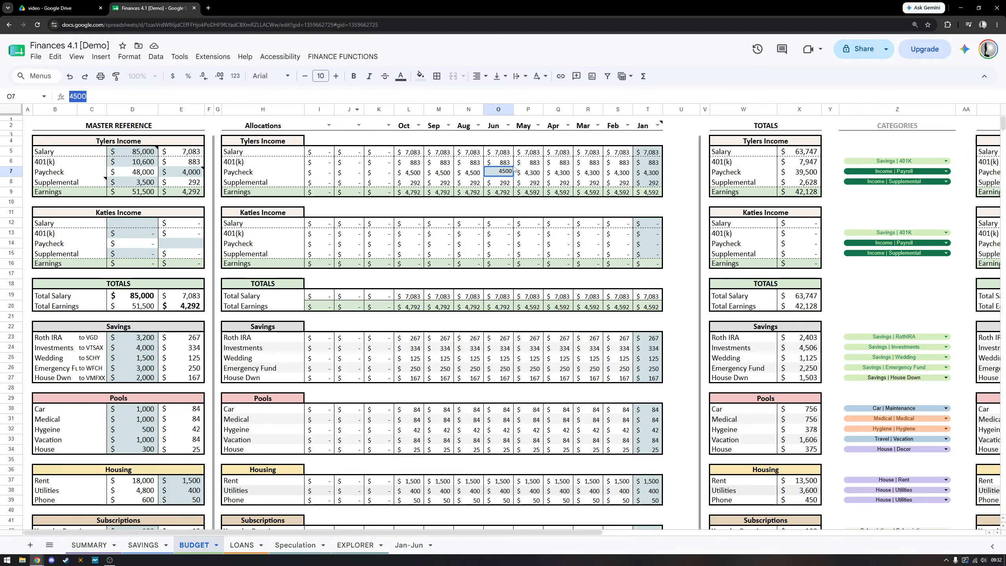
double_click(515, 171)
left_click(469, 183)
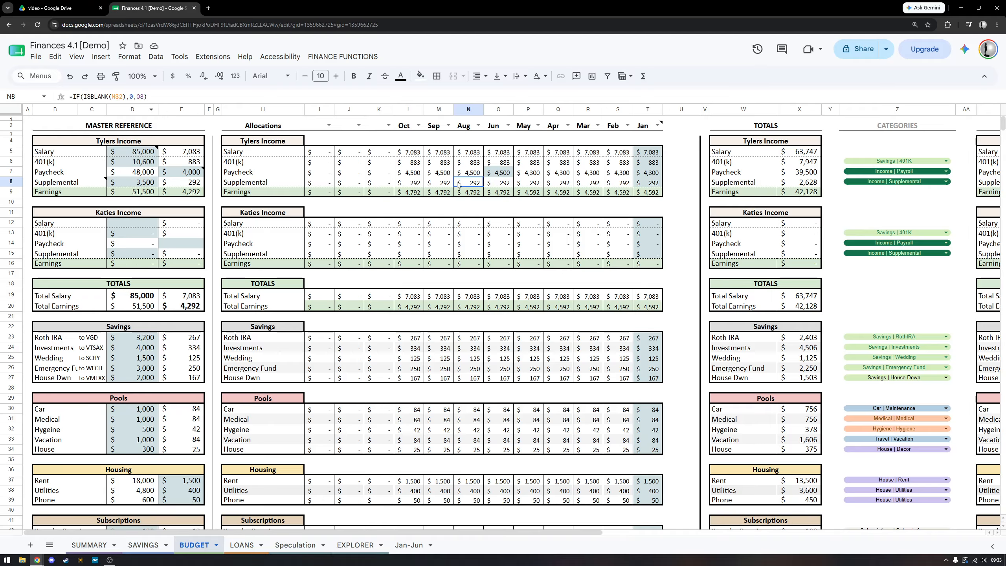
left_click(529, 175)
left_click_drag(542, 177, 510, 176)
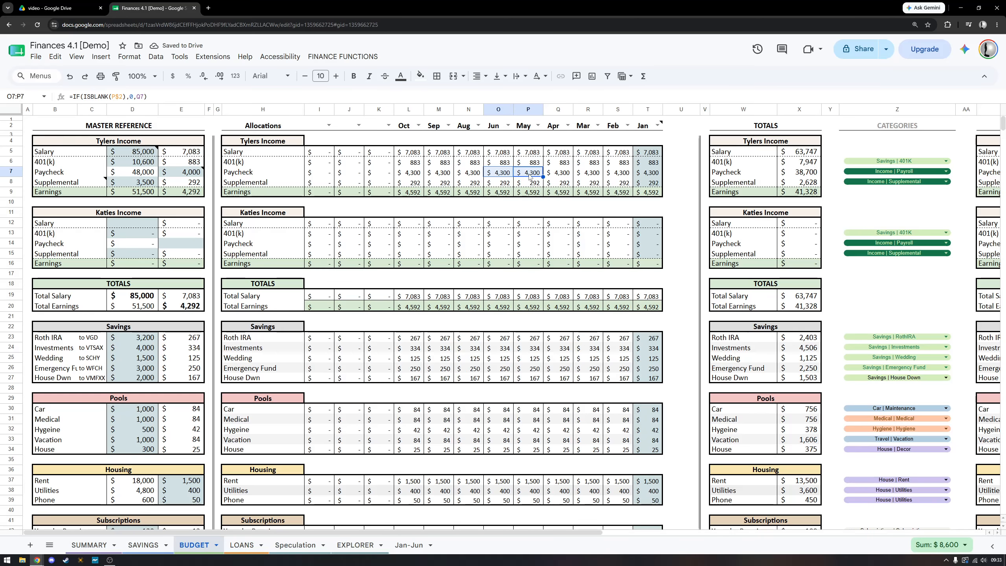
Override the Jun Paycheck allocation with 4500.
left_click(501, 174)
type("4500")
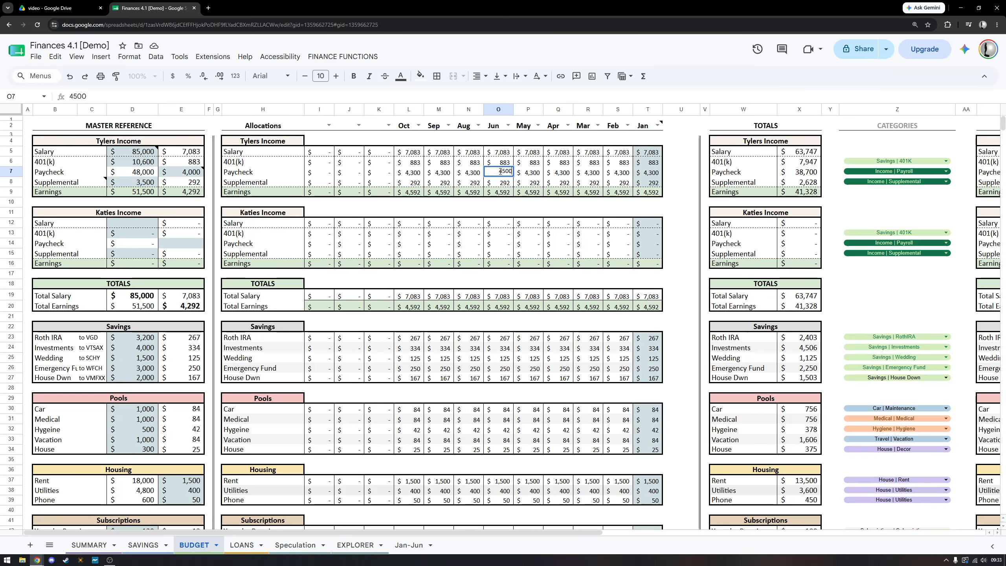
key("Return")
left_click(501, 174)
Compare the Cushion amounts for Jan to May with those for Jun to Oct, and check the Cushion total.
scroll(505, 356, "down", 10)
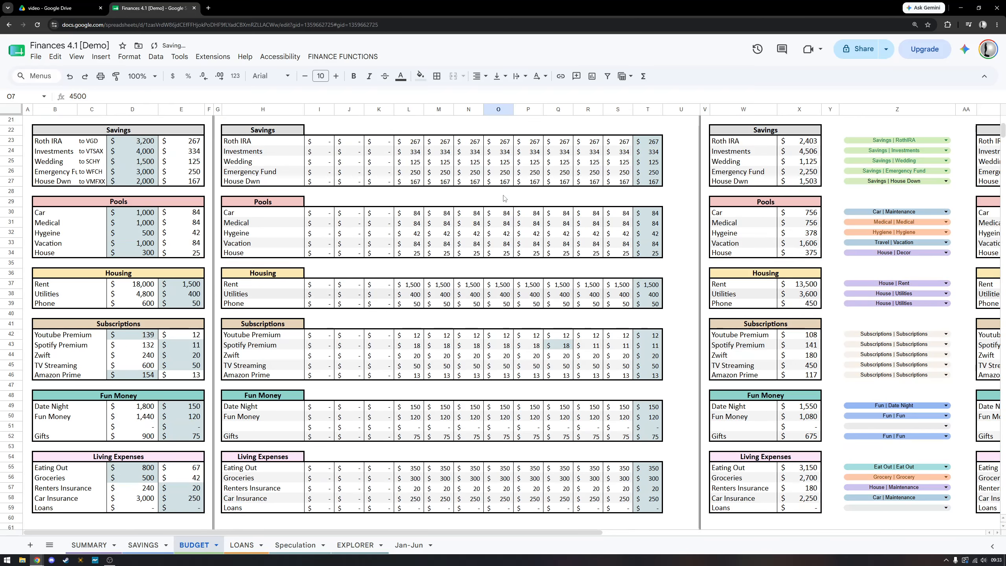
left_click_drag(528, 352, 649, 353)
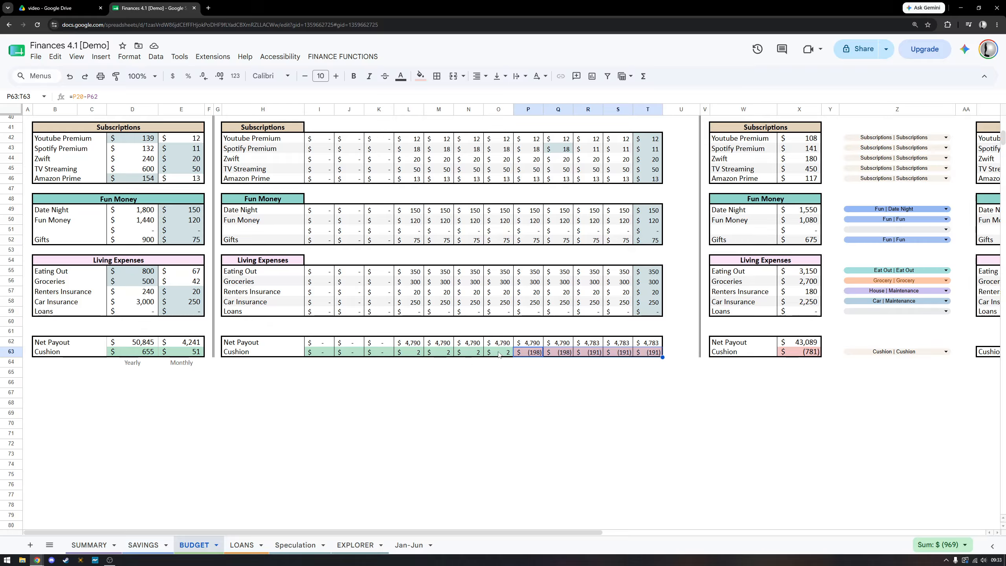
left_click_drag(499, 353, 410, 353)
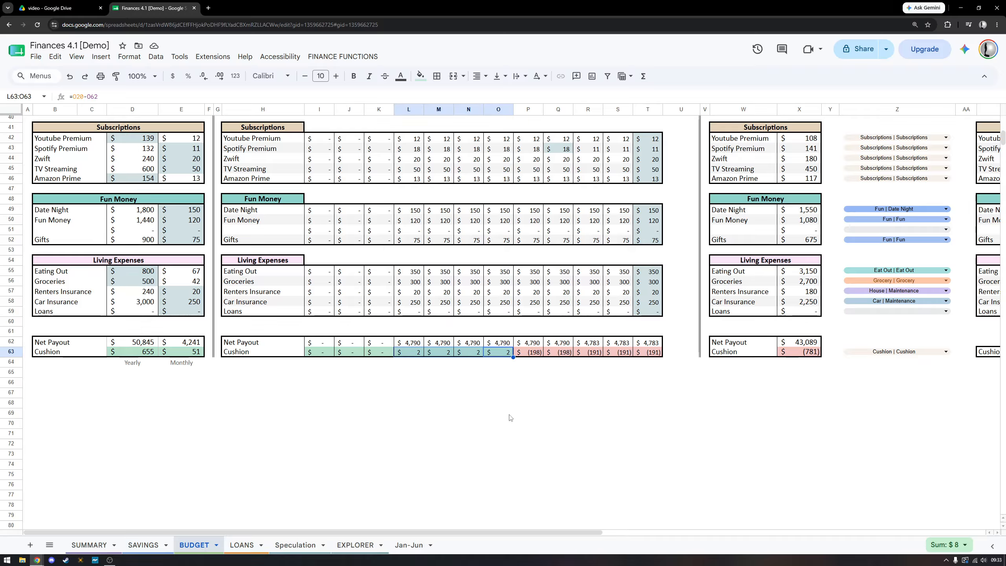
left_click(805, 353)
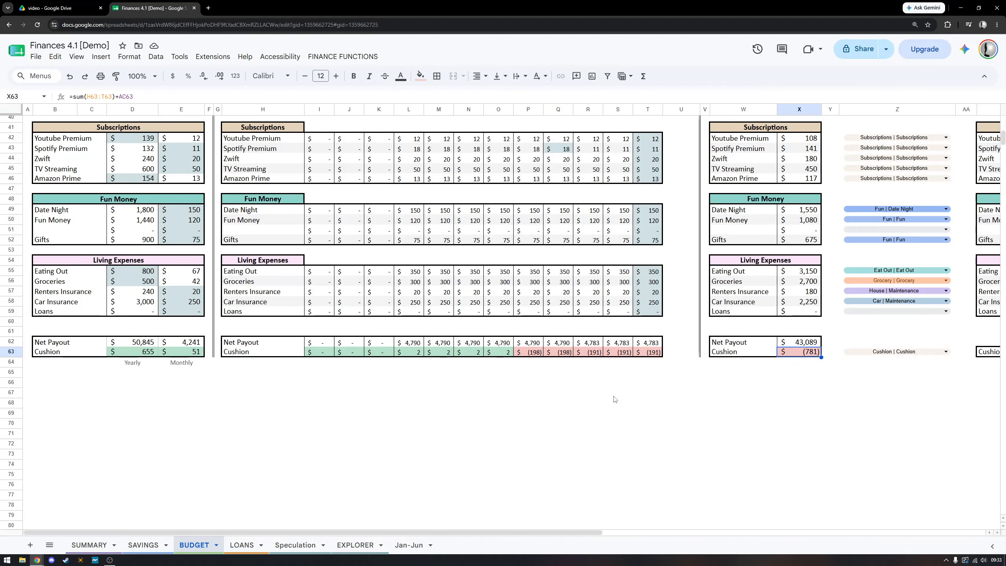
Review the category names in the Master Reference's Savings, Pools and Housing tables.
scroll(578, 377, "up", 3)
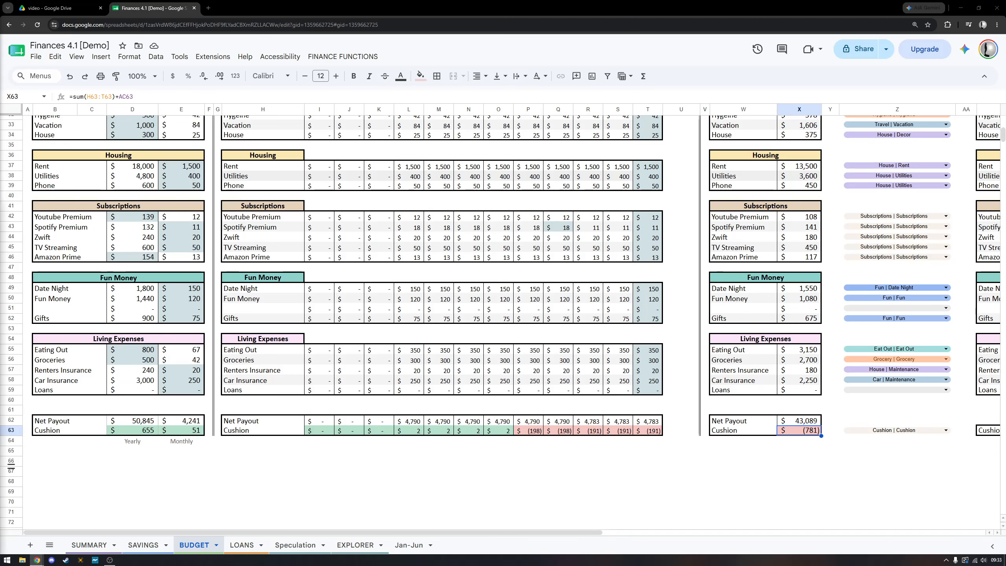
scroll(438, 304, "up", 10)
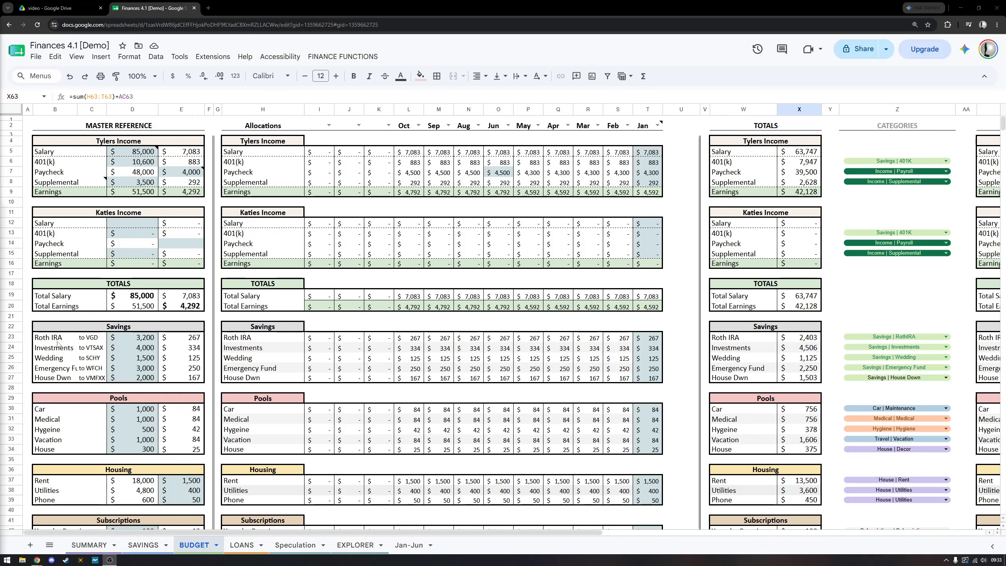
left_click_drag(58, 337, 55, 501)
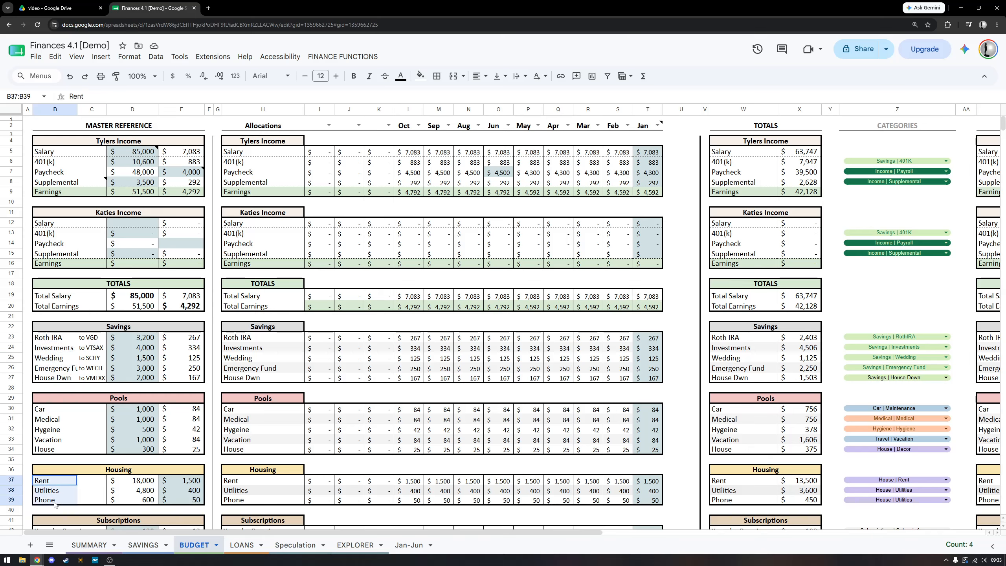
Compare the Roth IRA row and the Subscriptions rows with the transaction categories assigned to them in the Categories column.
left_click(924, 339)
key("Escape")
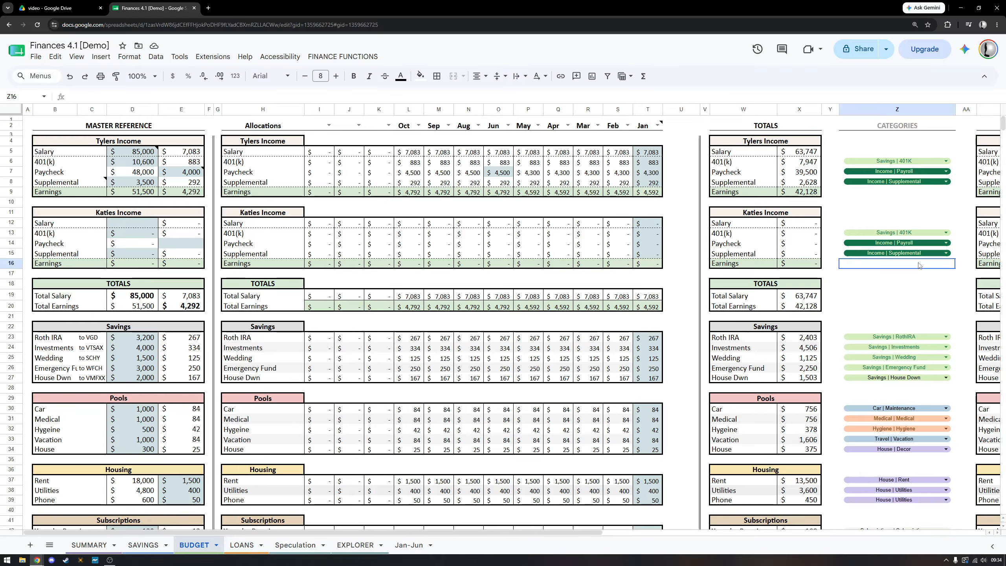
left_click(11, 336)
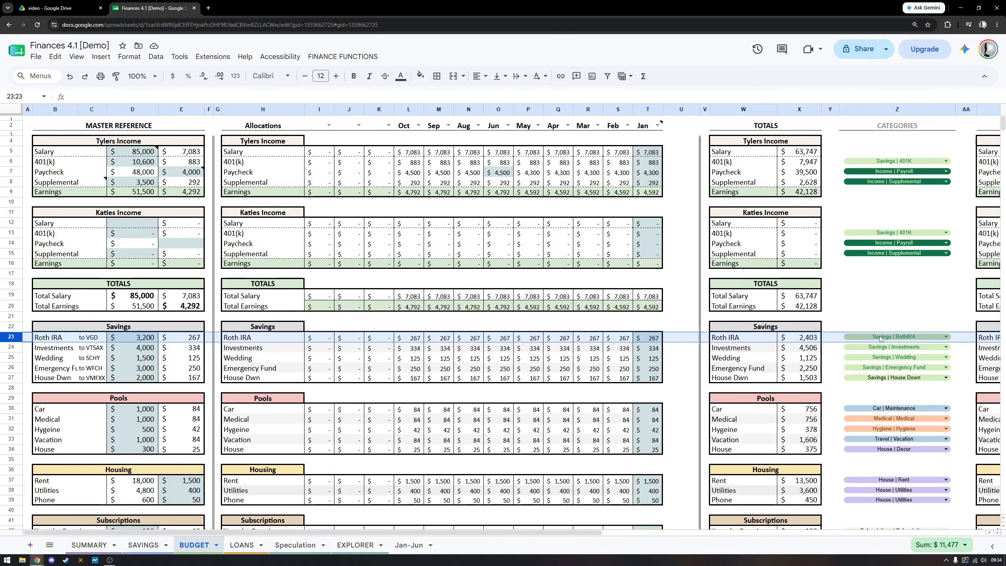
scroll(881, 472, "down", 5)
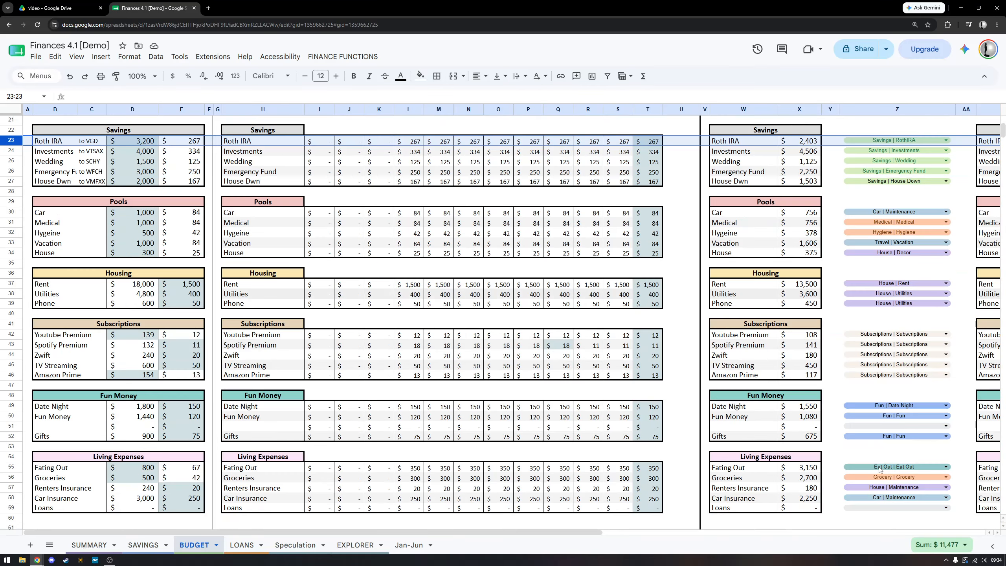
left_click_drag(11, 334, 11, 383)
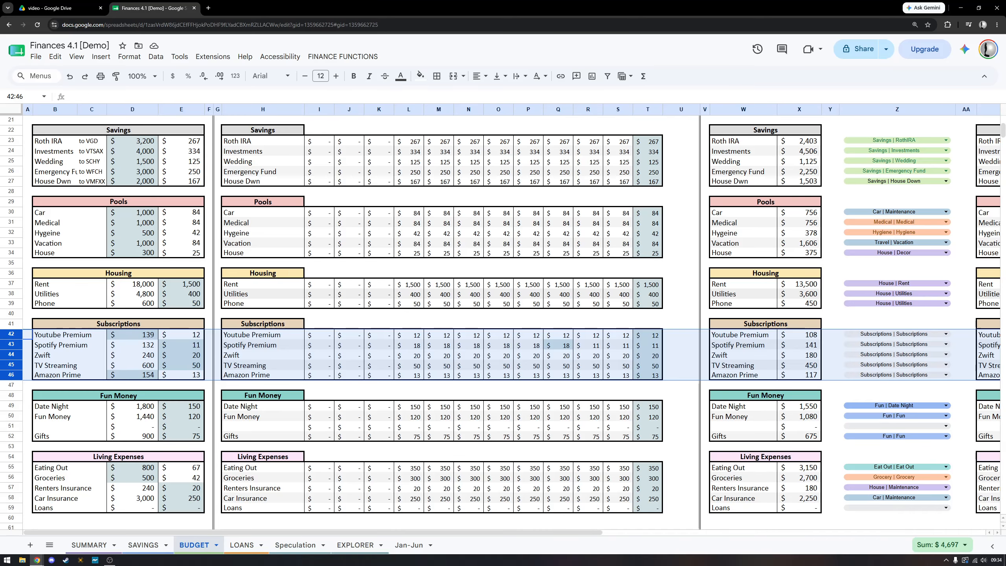
Examine the Master Reference's Savings table, checking each item's destination note and the yearly amounts.
scroll(315, 316, "up", 4)
left_click_drag(79, 252, 79, 296)
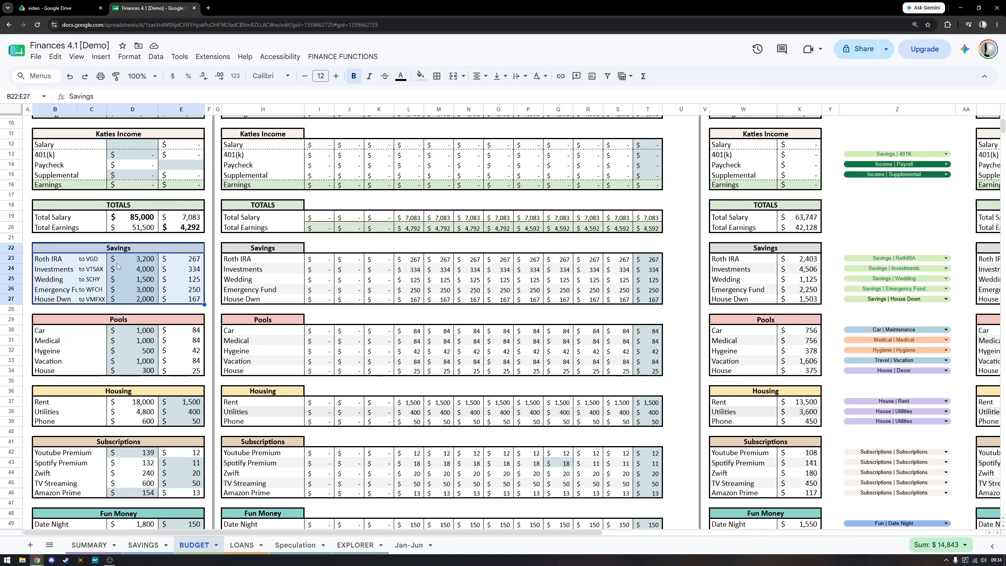
left_click(82, 262)
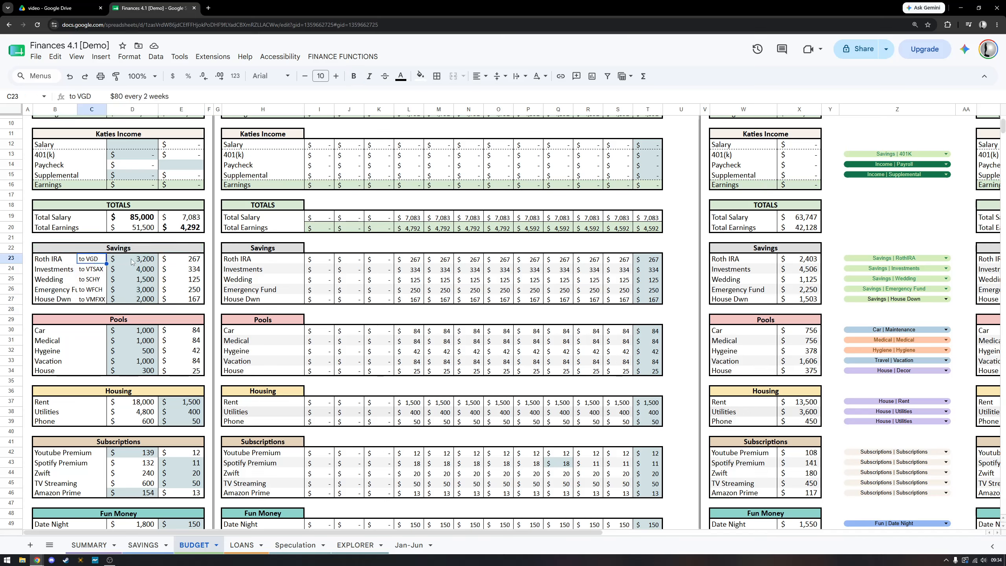
left_click_drag(132, 261, 133, 300)
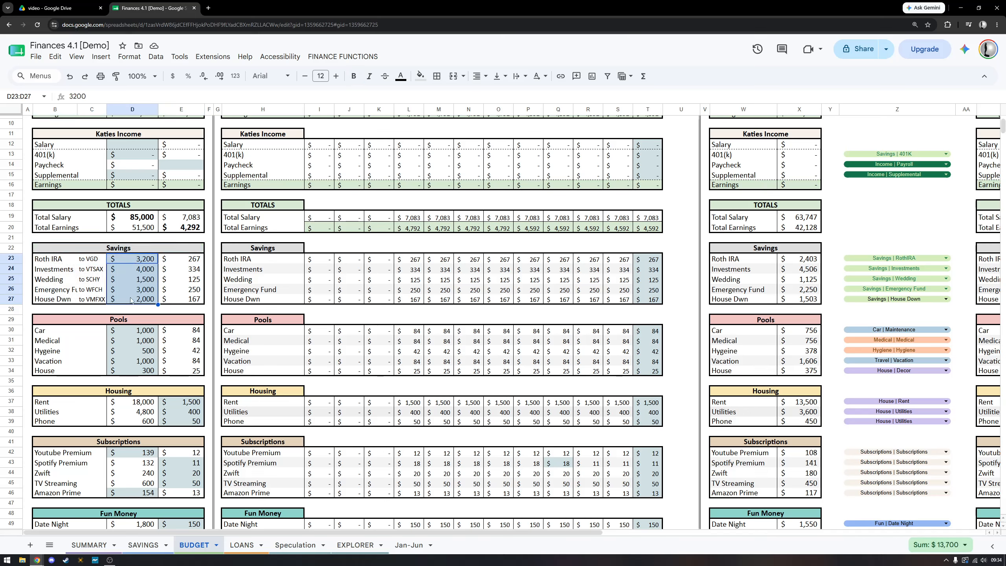
left_click_drag(90, 261, 95, 304)
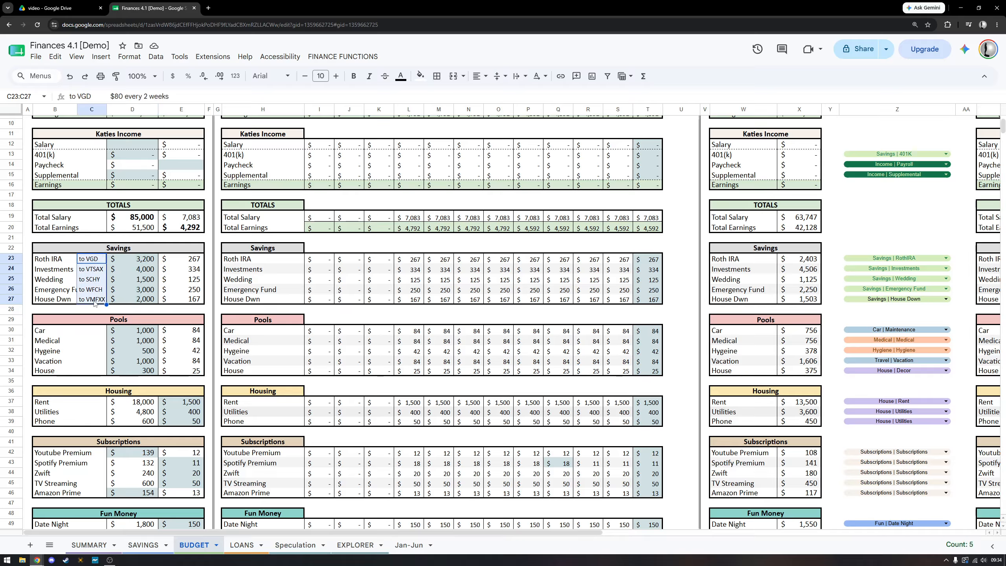
left_click(91, 260)
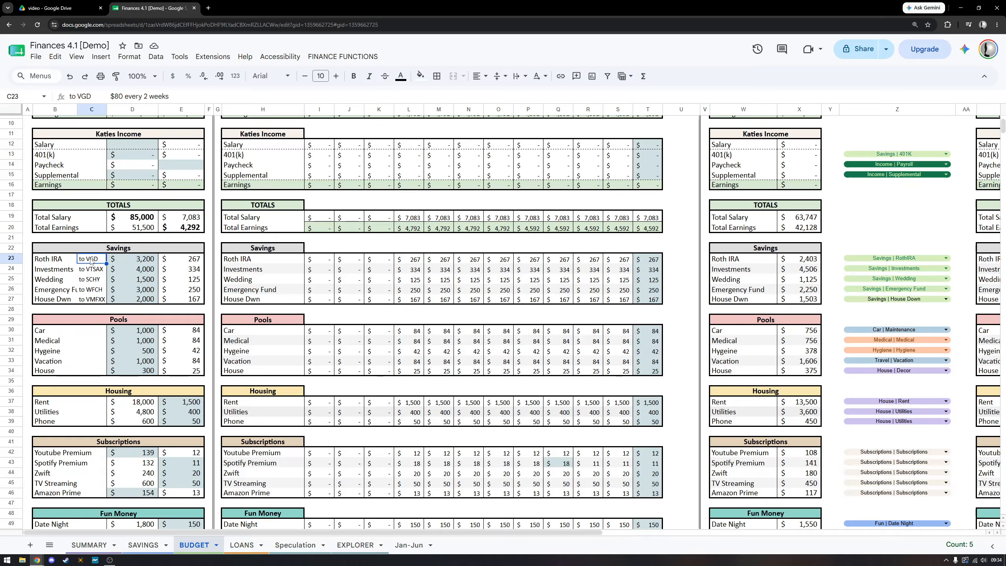
left_click(93, 282)
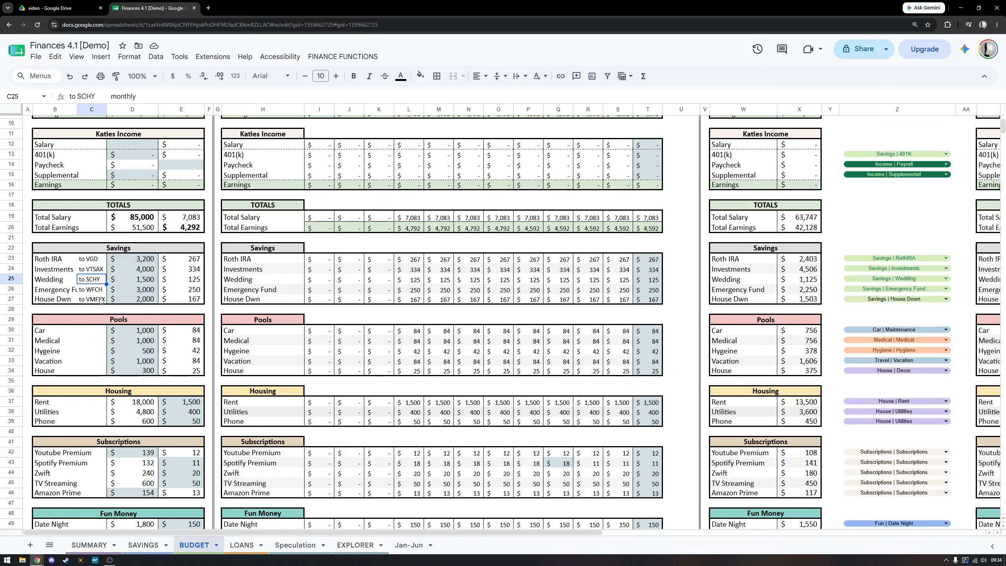
left_click_drag(95, 261, 94, 299)
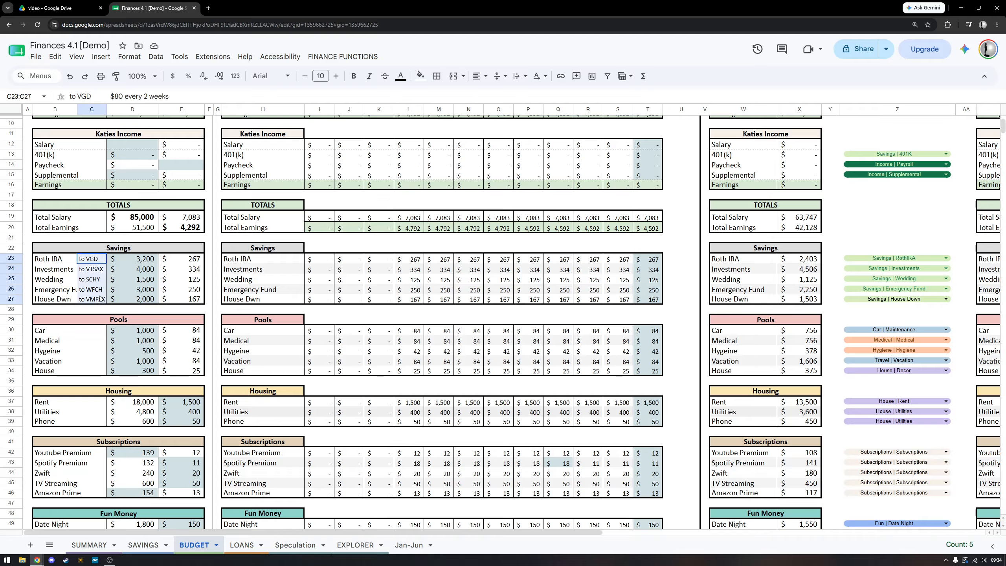
left_click_drag(142, 262, 139, 301)
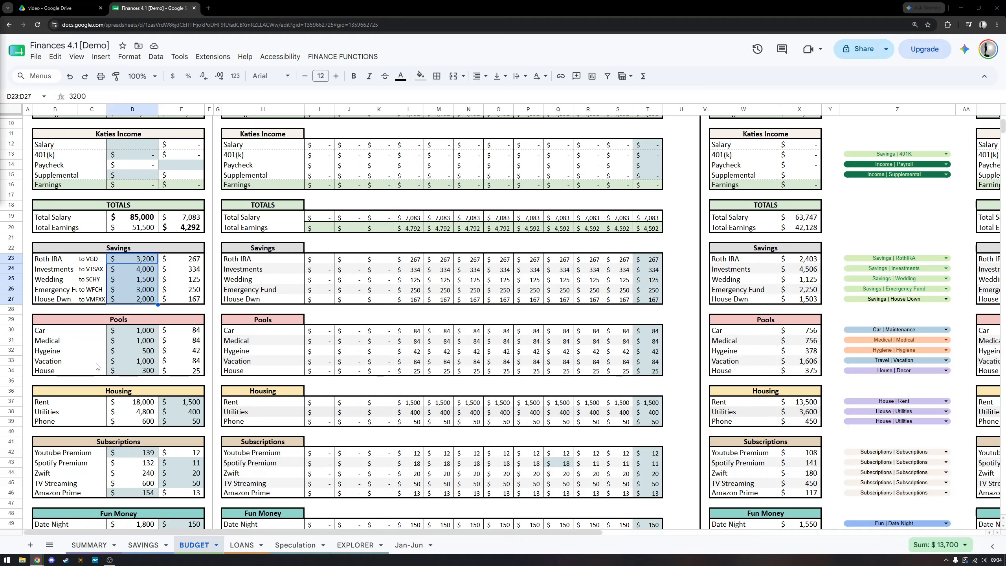
Examine the Pools table's yearly amounts, the Car pool's monthly formula and the categories assigned to the pools.
left_click_drag(147, 333, 147, 370)
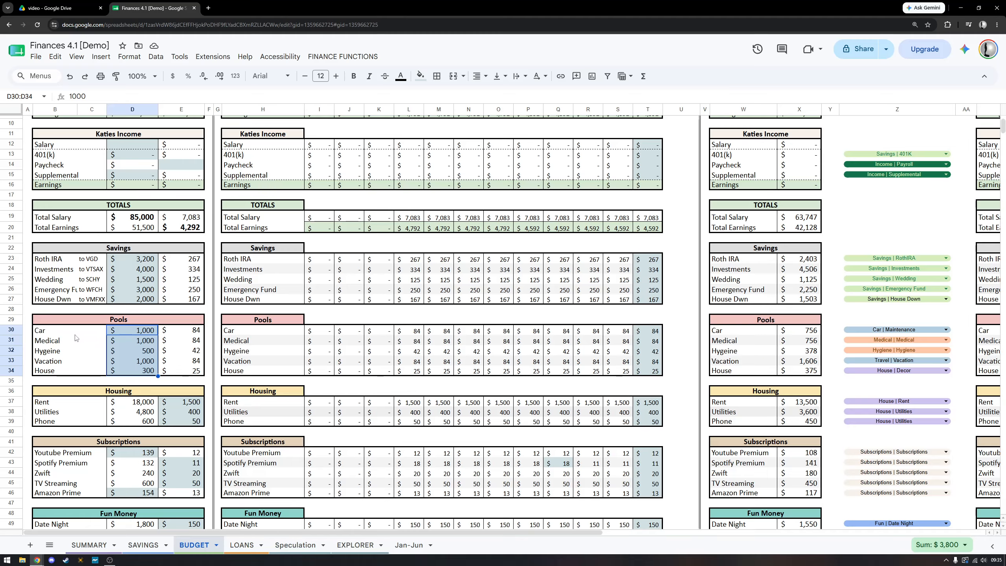
left_click(105, 331)
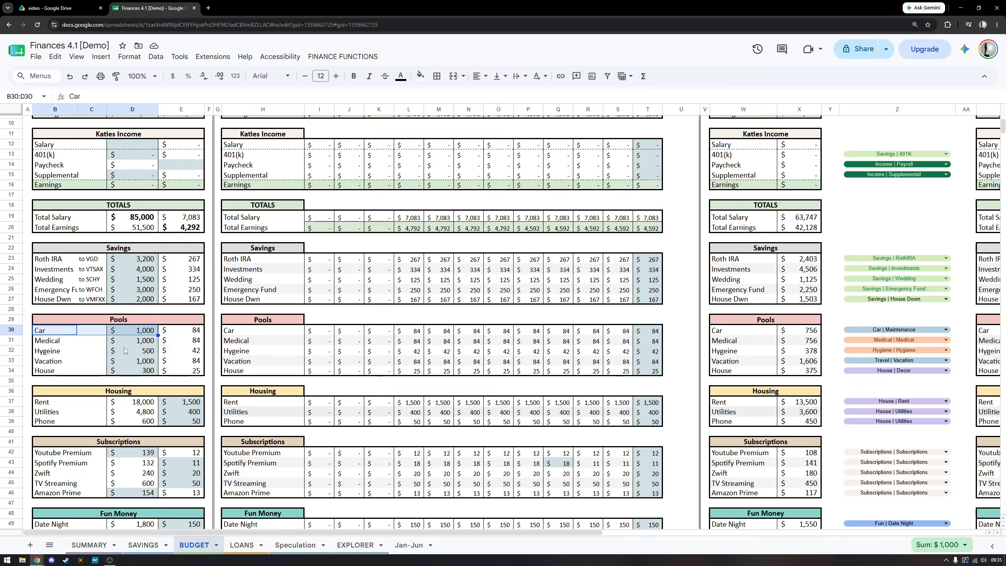
left_click(197, 331)
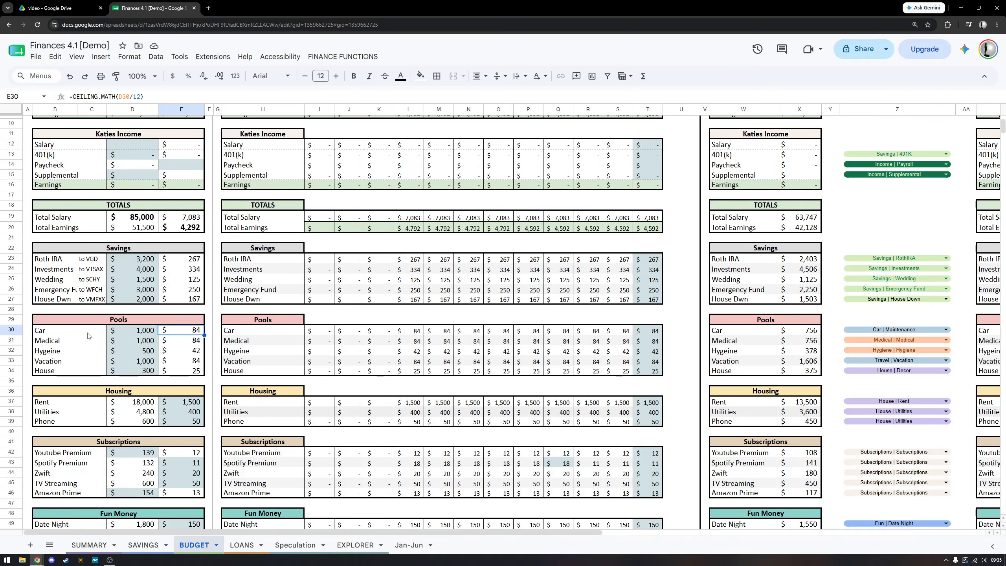
left_click_drag(93, 330, 191, 372)
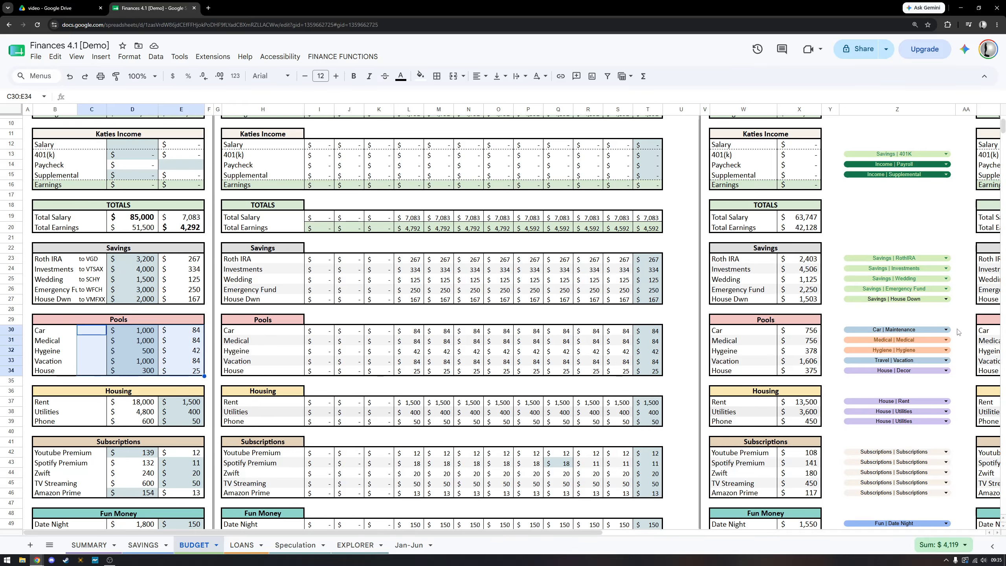
left_click_drag(922, 330, 966, 370)
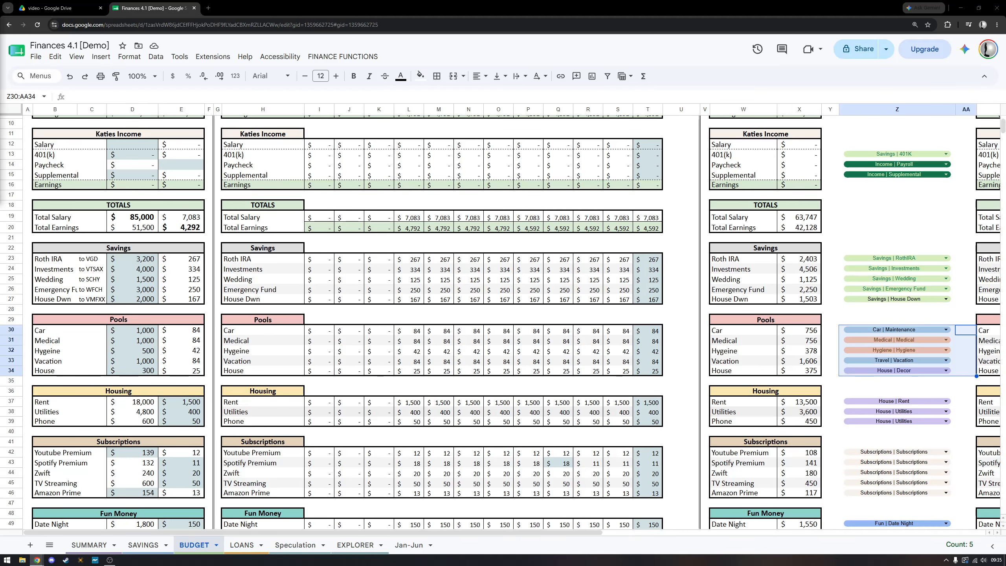
Review the Cushion row, comparing the yearly and monthly reference values with the monthly allocations.
scroll(206, 293, "down", 10)
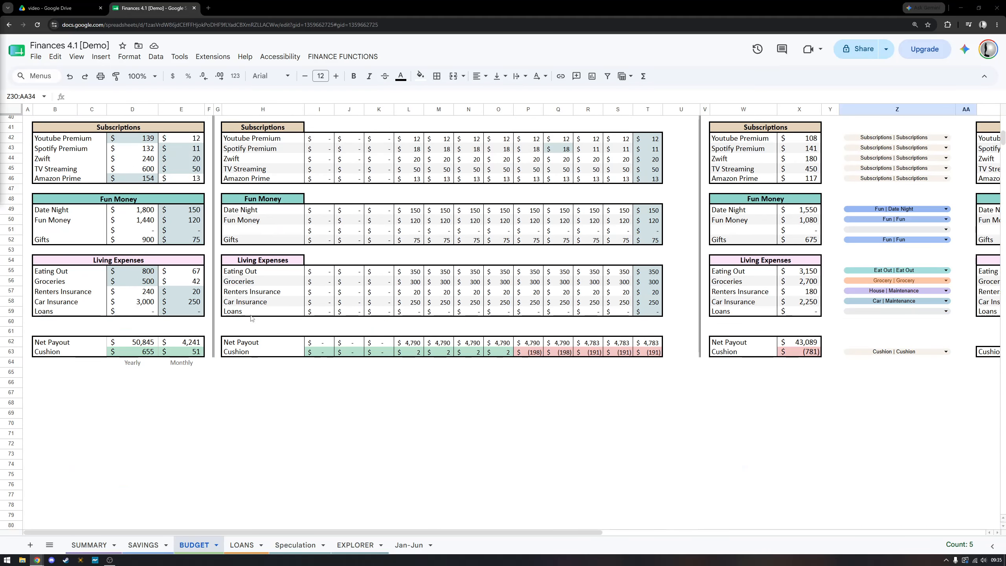
left_click(3, 352)
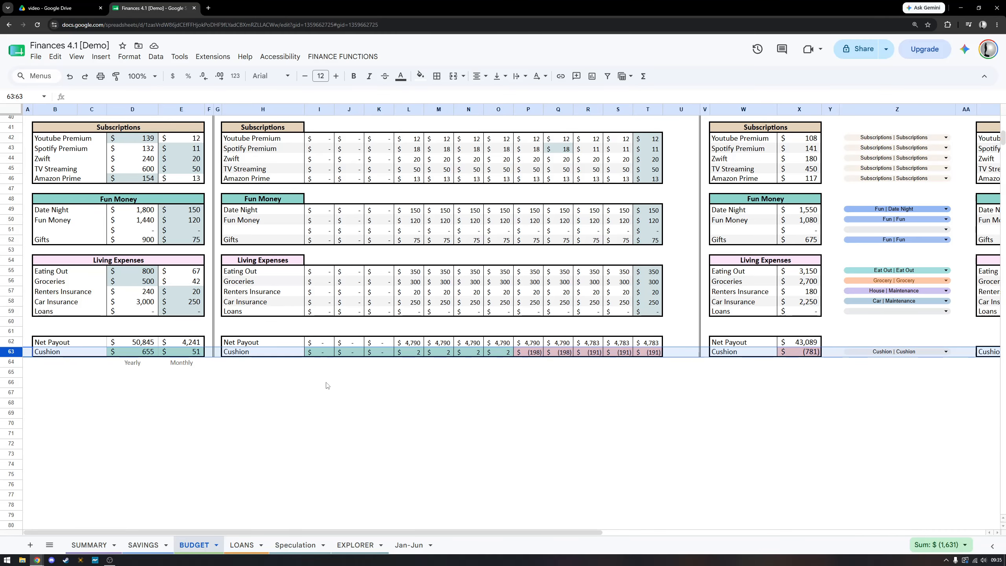
left_click(180, 352)
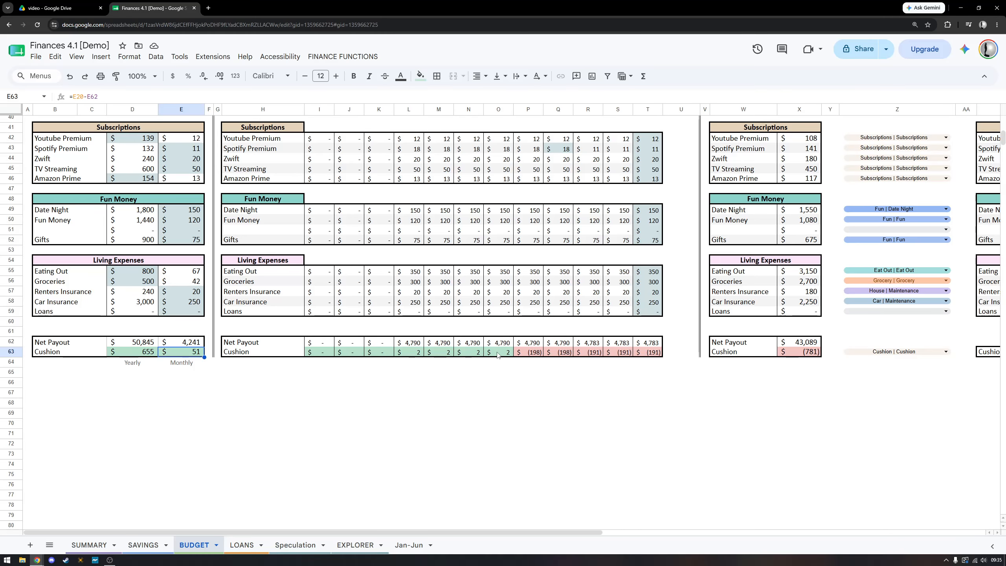
left_click_drag(498, 354, 319, 351)
left_click_drag(408, 271, 525, 304)
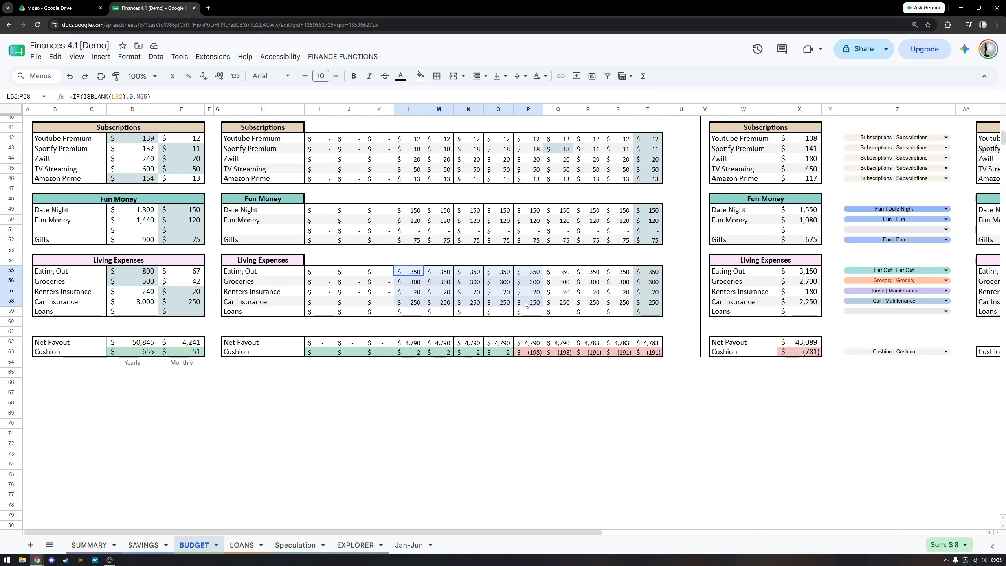
left_click(621, 385)
left_click_drag(649, 354, 526, 353)
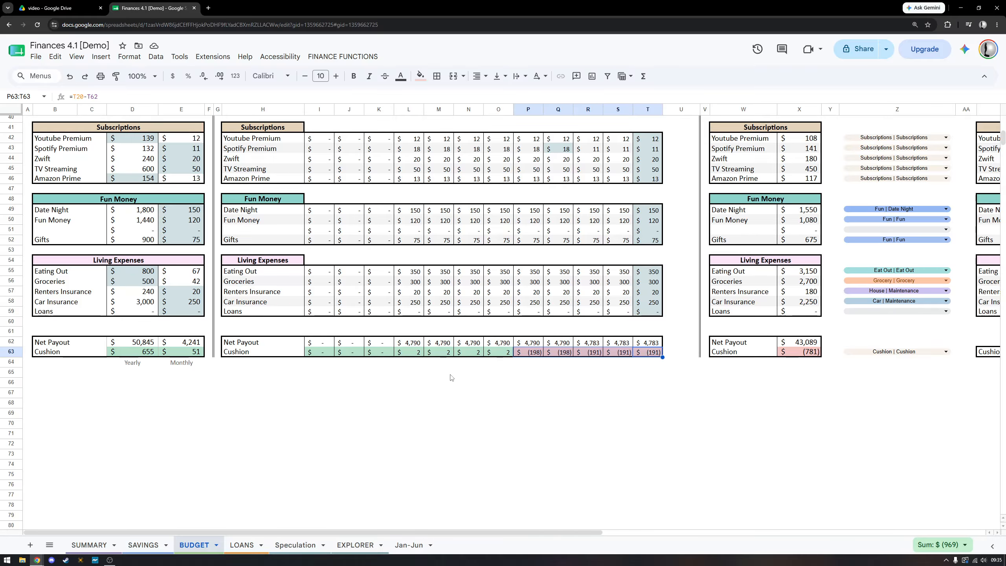
left_click_drag(171, 350, 133, 351)
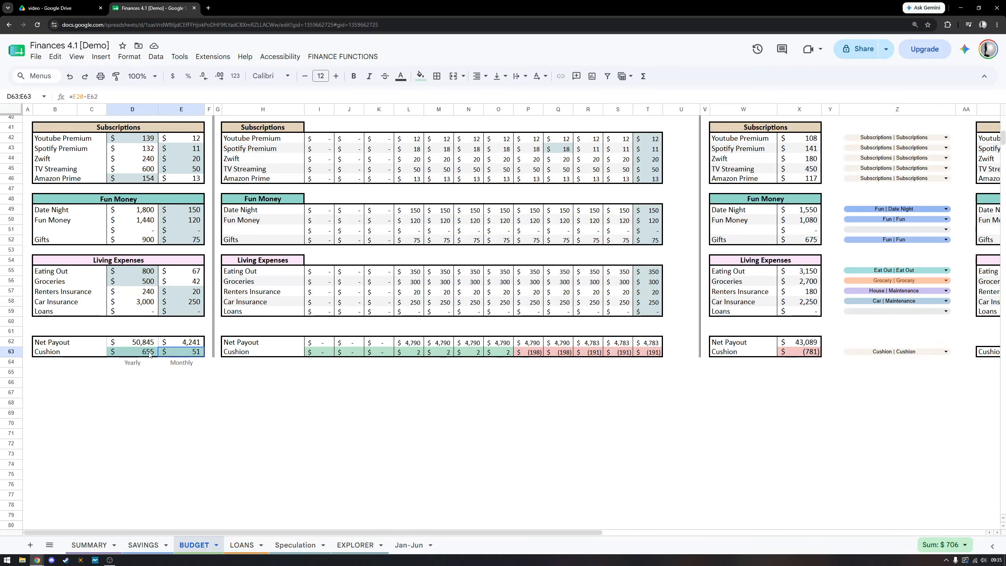
scroll(316, 386, "up", 3)
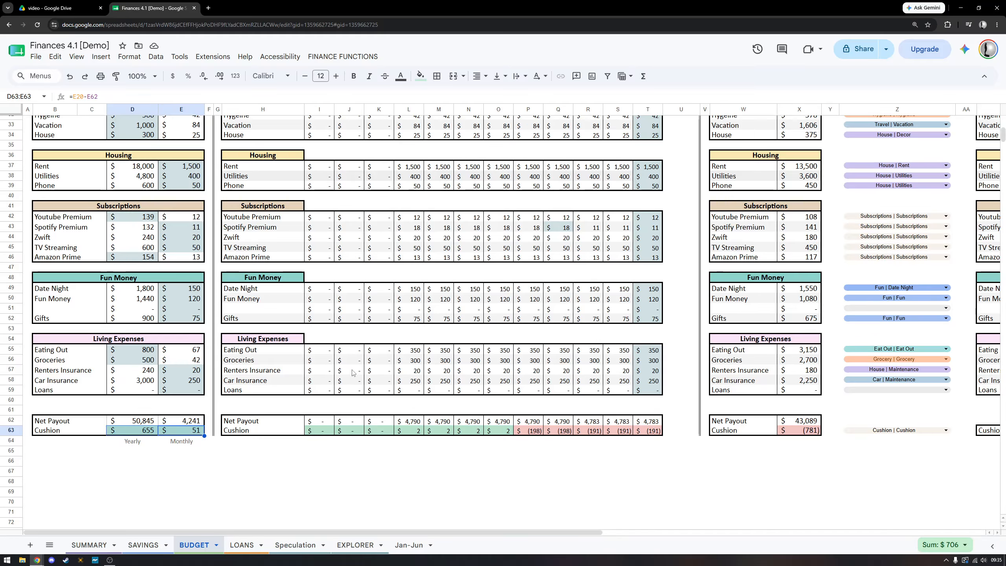
left_click(389, 462)
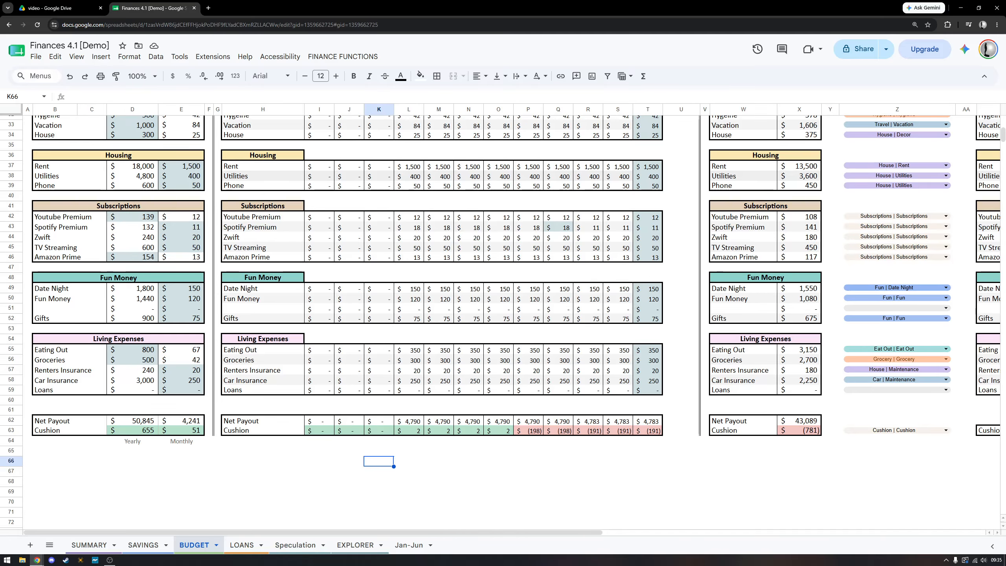
Open the LOANS sheet and review the loan names, balances, rates and minimum payments in the Loan Data table.
left_click(241, 545)
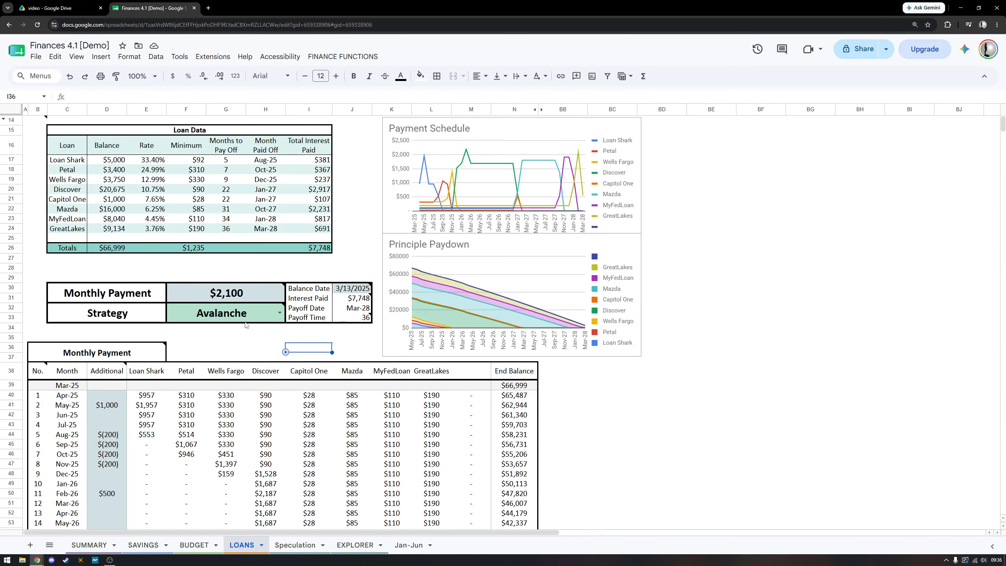
mouse_move(234, 316)
left_click(225, 337)
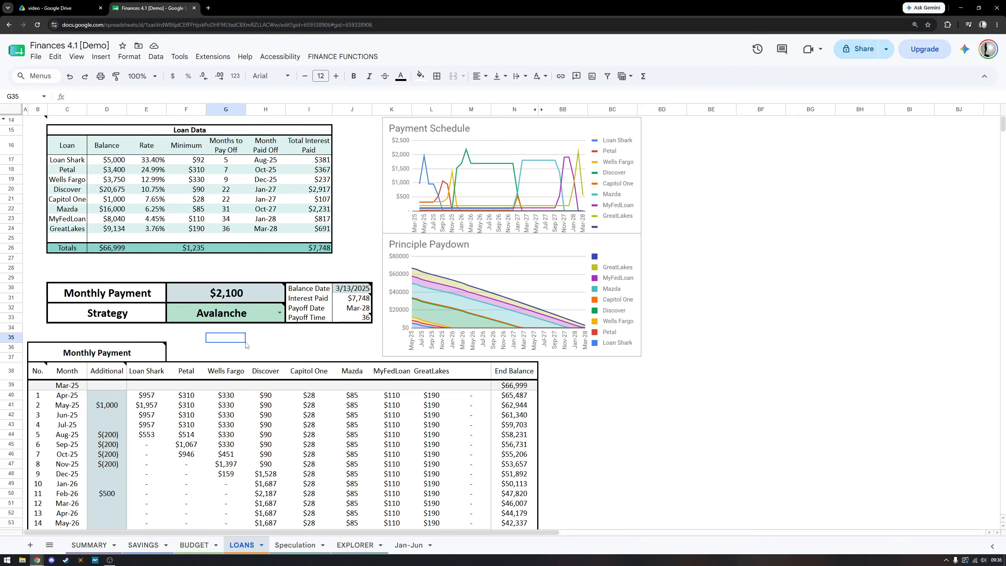
scroll(221, 329, "down", 3)
scroll(205, 356, "up", 3)
left_click(292, 260)
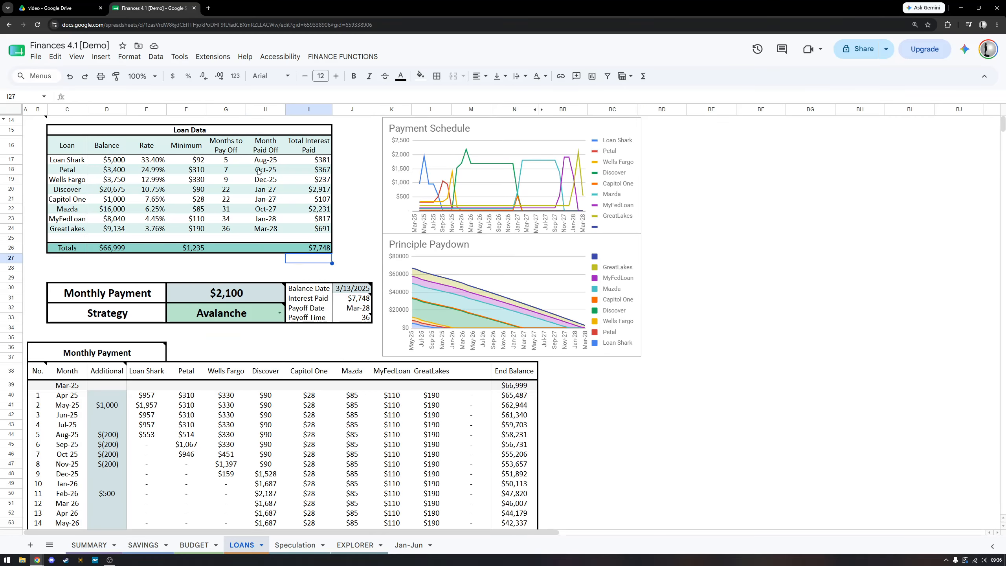
left_click_drag(59, 160, 71, 234)
left_click_drag(117, 161, 120, 229)
left_click_drag(156, 162, 151, 230)
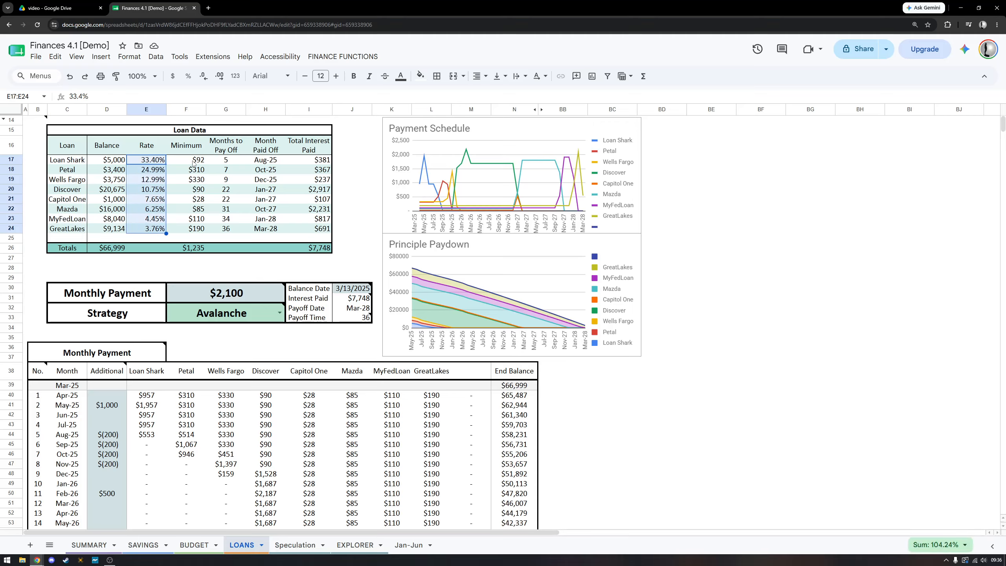
left_click_drag(194, 161, 196, 229)
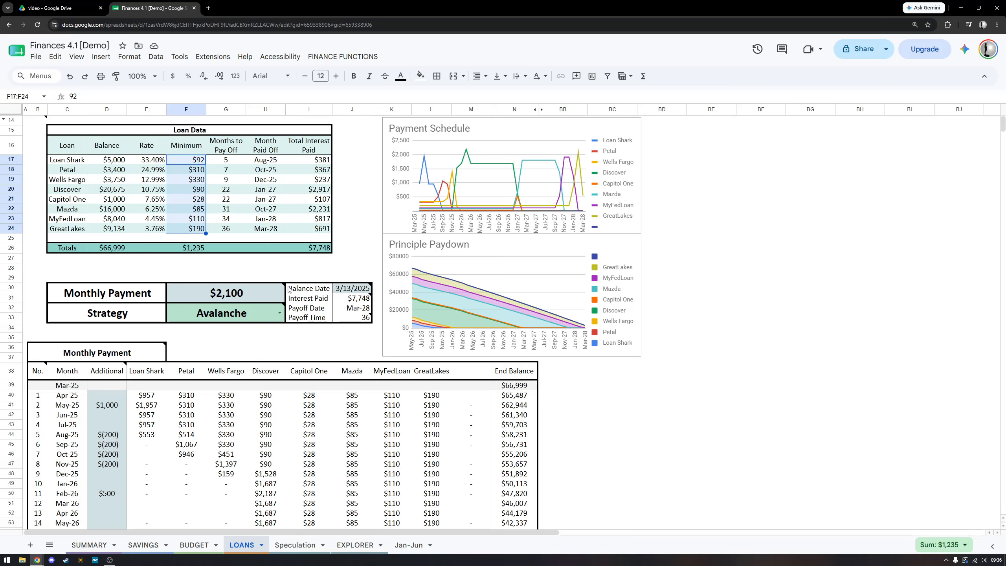
View the available payoff strategies and their explanatory note, keeping Avalanche selected.
left_click(280, 312)
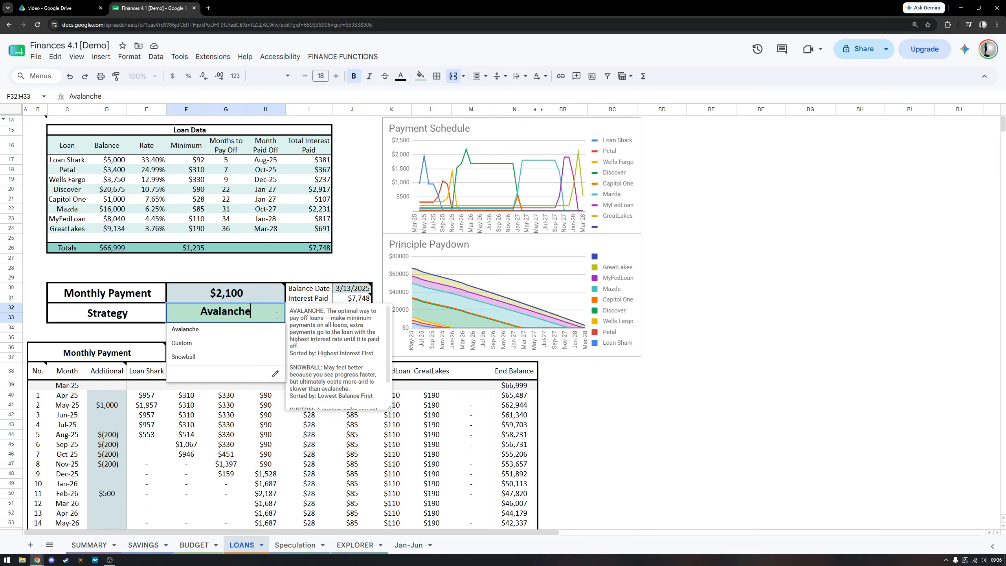
left_click(278, 260)
left_click(256, 318)
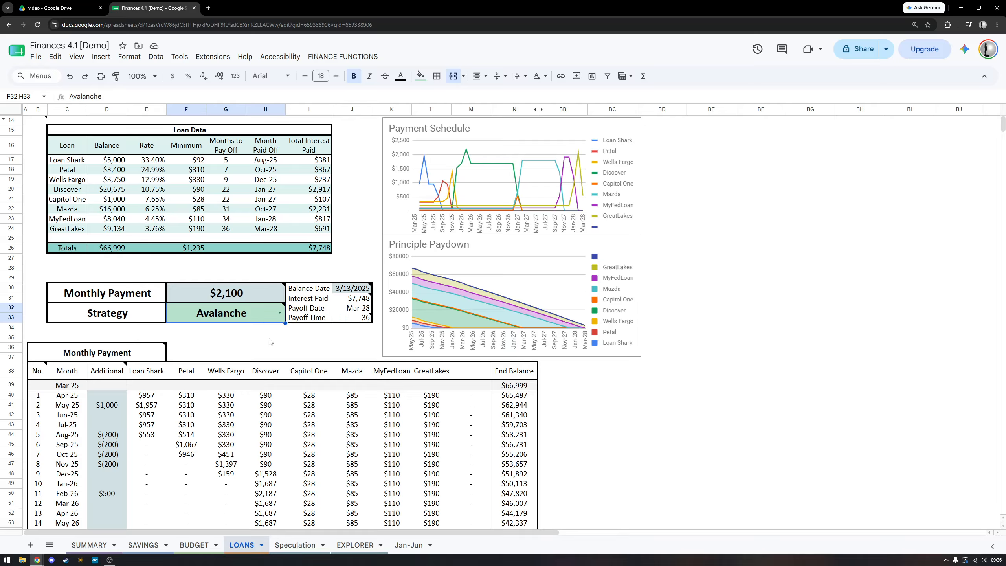
Check the payoff date, payoff time and interest paid beside the monthly payment and strategy.
left_click(346, 309)
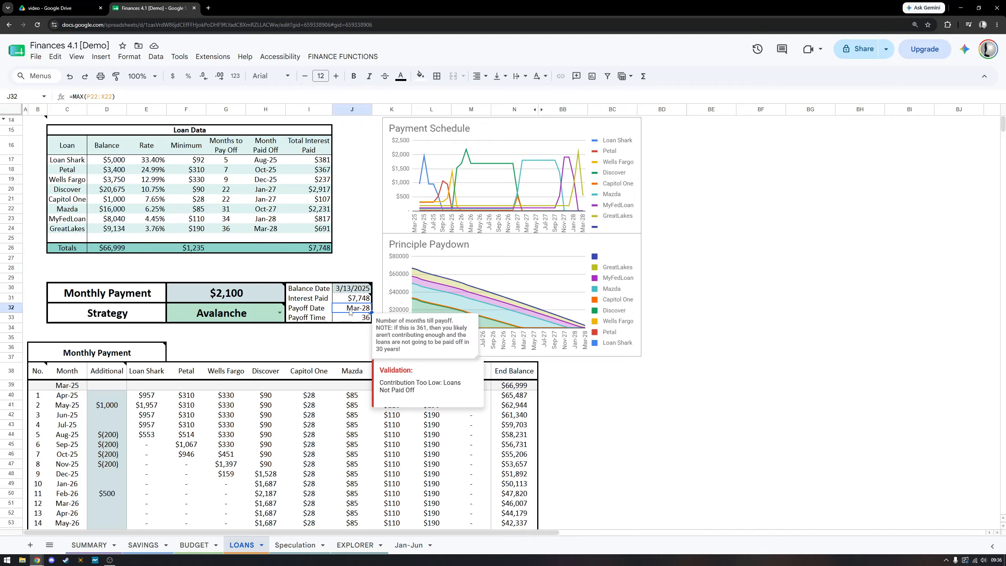
left_click(346, 316)
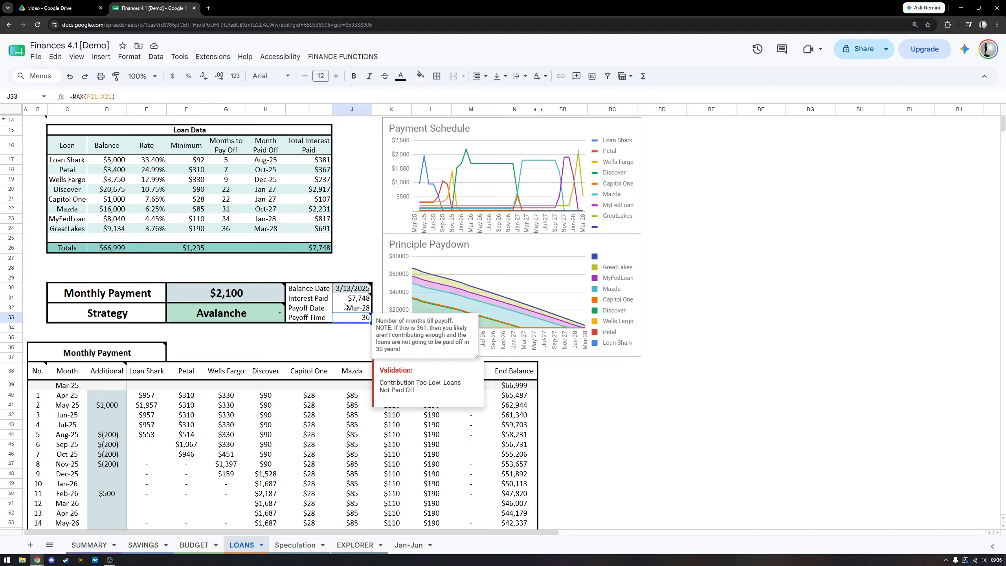
left_click(346, 299)
left_click(339, 330)
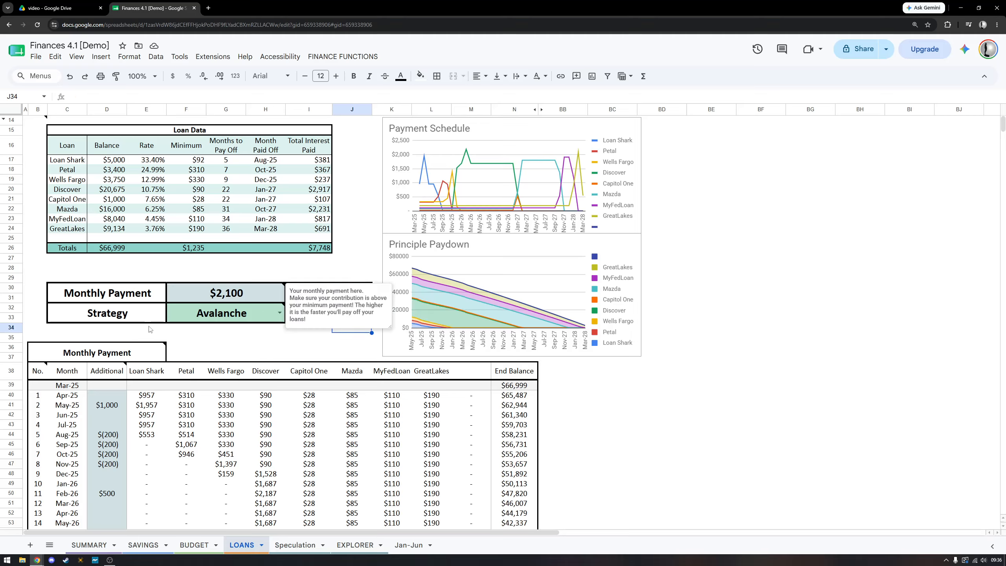
Enter an additional loan payment of 8000 for May-26 in the Monthly Payment schedule.
left_click(247, 295)
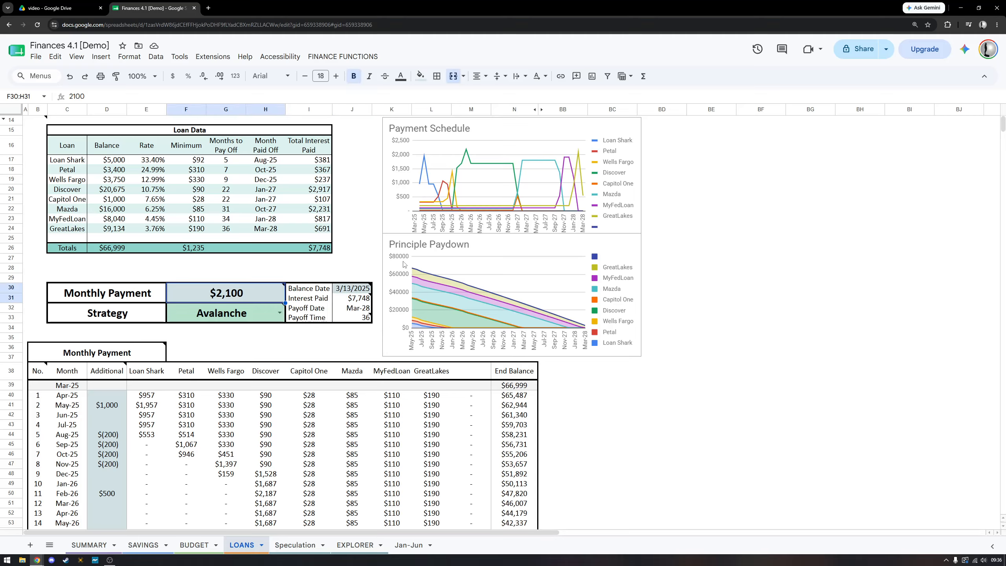
scroll(405, 260, "down", 5)
scroll(270, 241, "up", 3)
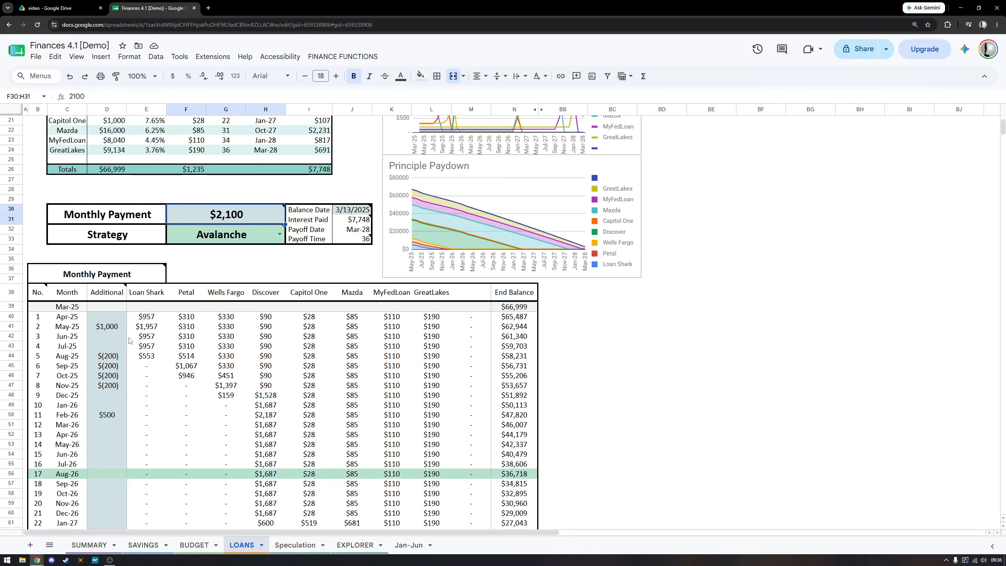
left_click_drag(107, 317, 107, 454)
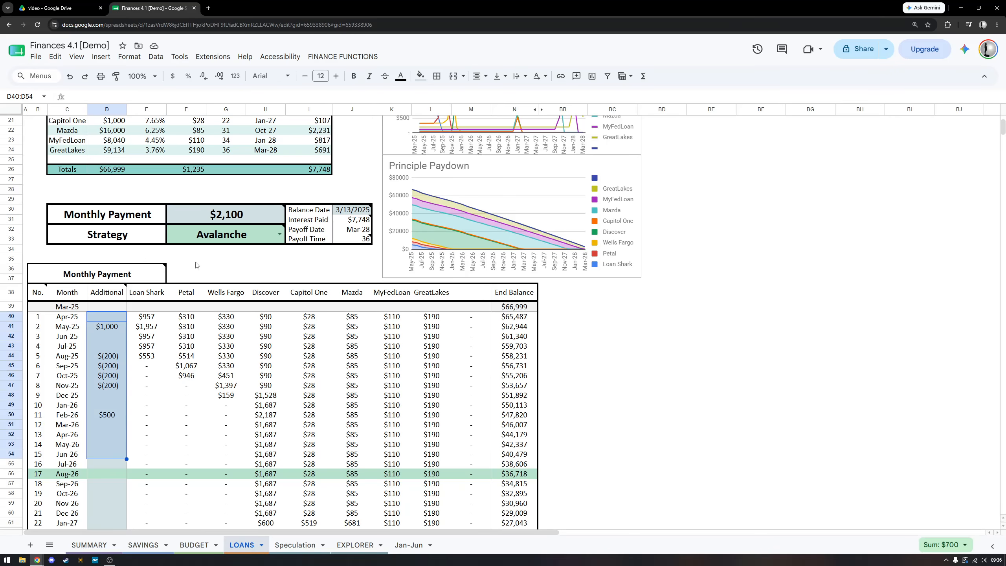
left_click(110, 436)
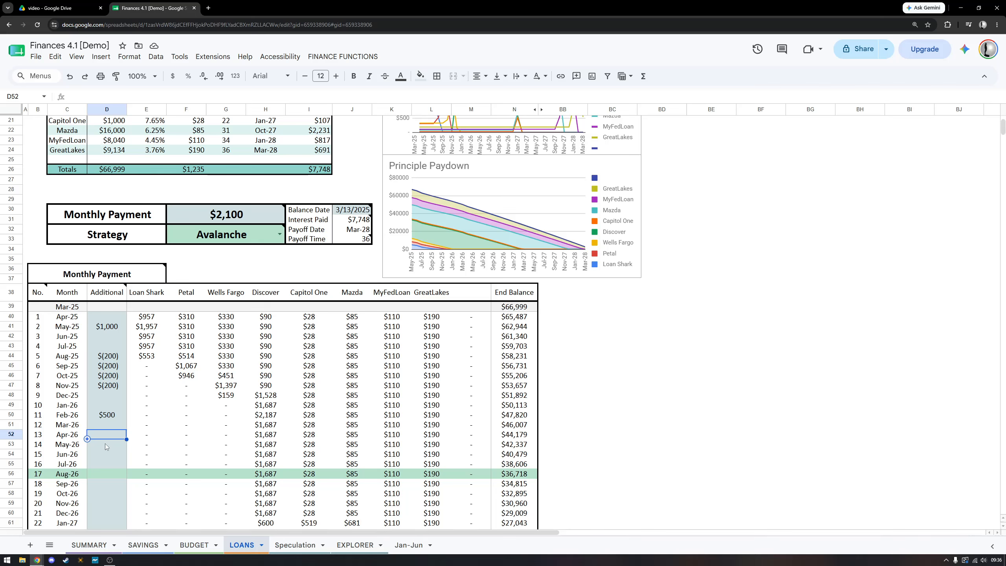
key("Down")
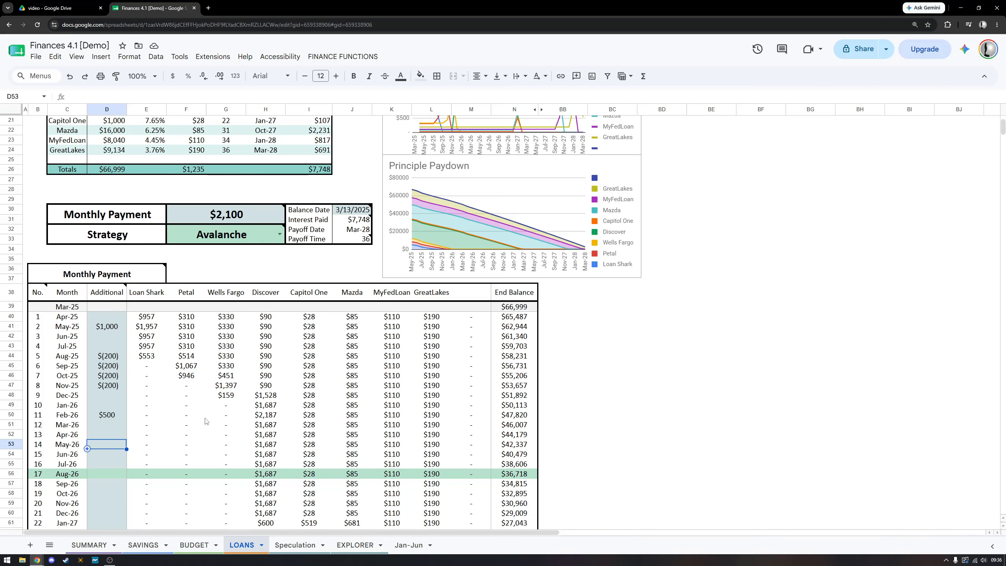
type("8000")
key("Return")
Check the interest paid, payoff date and payoff time against the payment schedule and loan charts.
left_click_drag(361, 221, 360, 238)
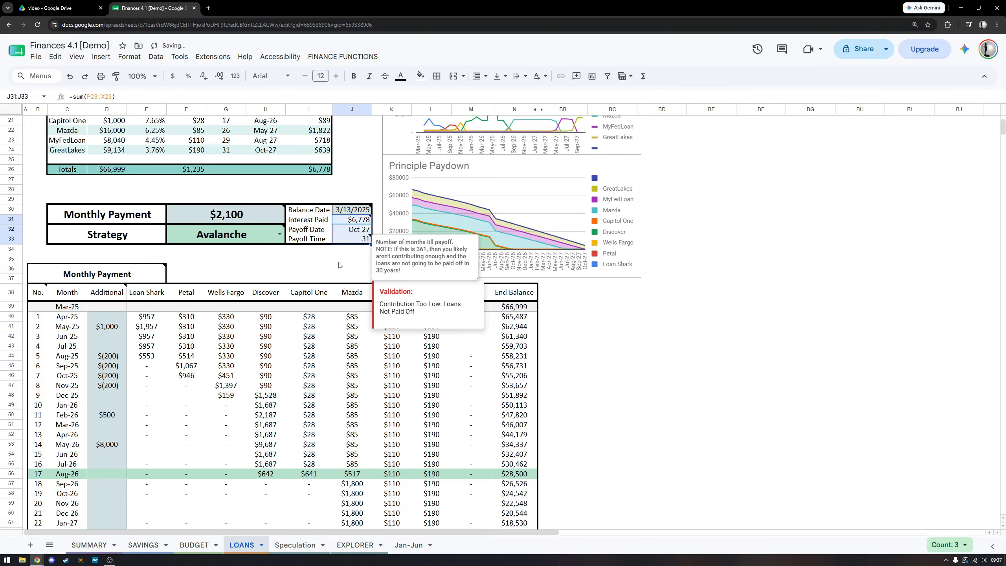
left_click(351, 230)
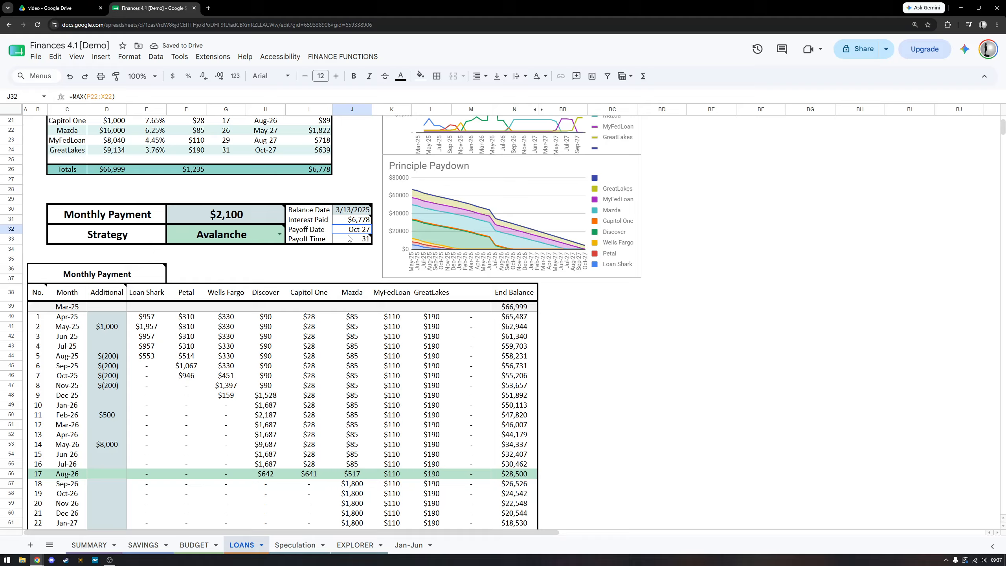
left_click(347, 238)
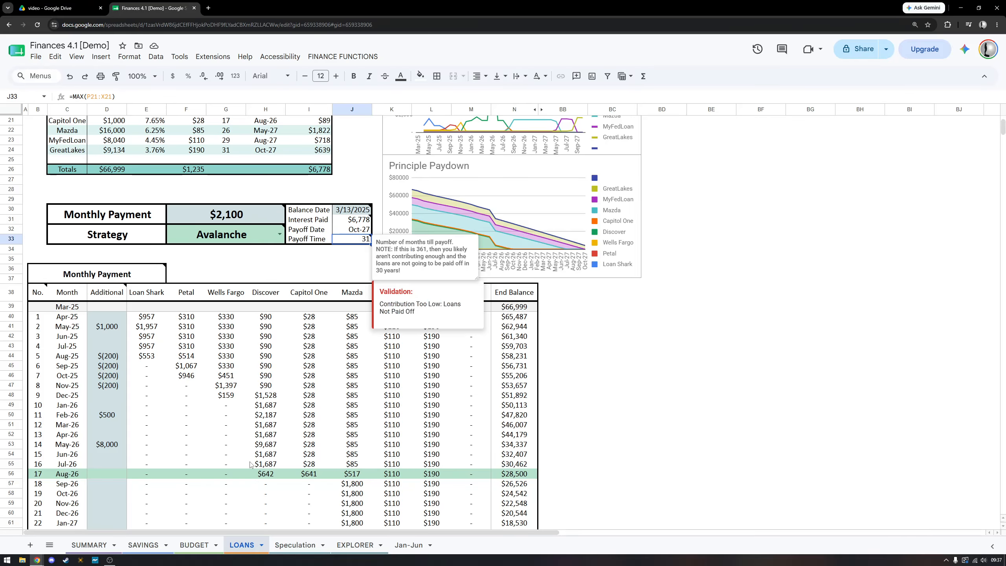
scroll(198, 456, "down", 4)
scroll(200, 432, "up", 6)
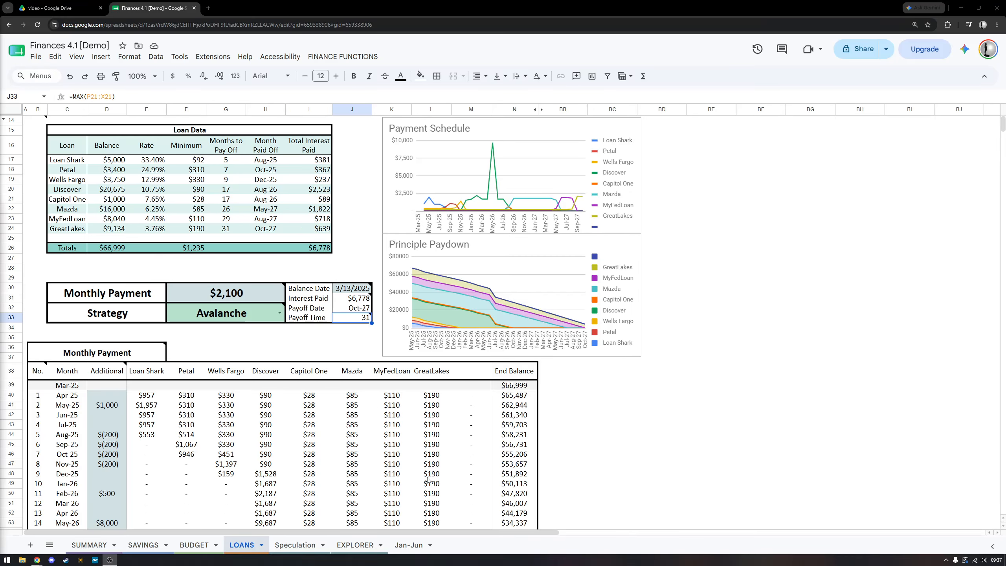
Hide the LOANS sheet and look over the 2026 and 2027 budget projections on the Speculation sheet.
left_click(261, 545)
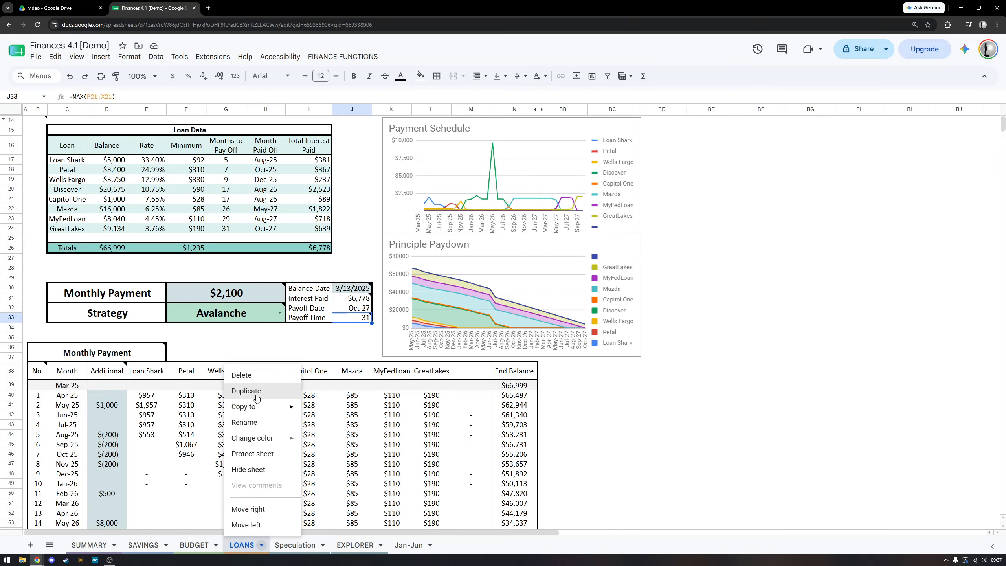
left_click(253, 470)
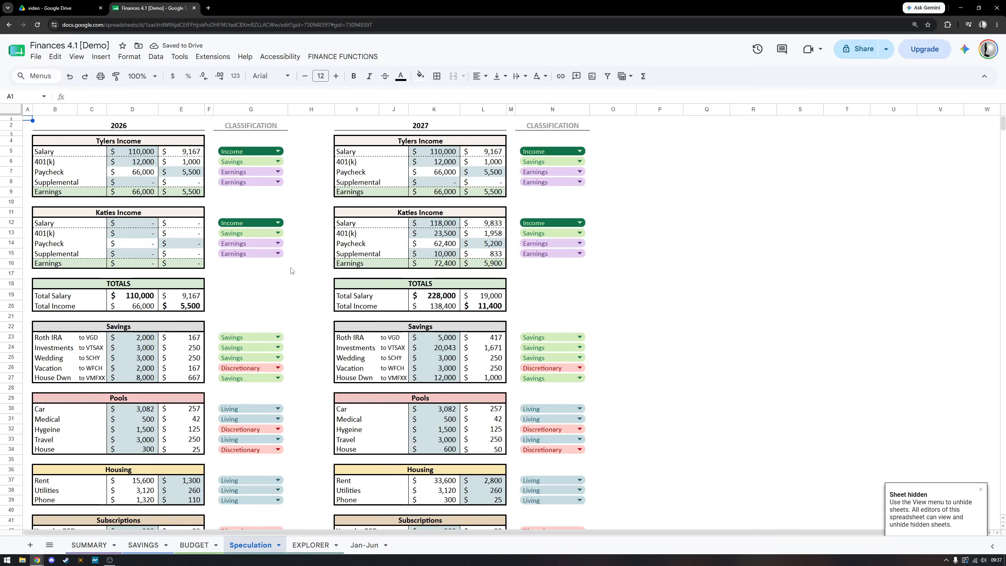
scroll(291, 269, "down", 10)
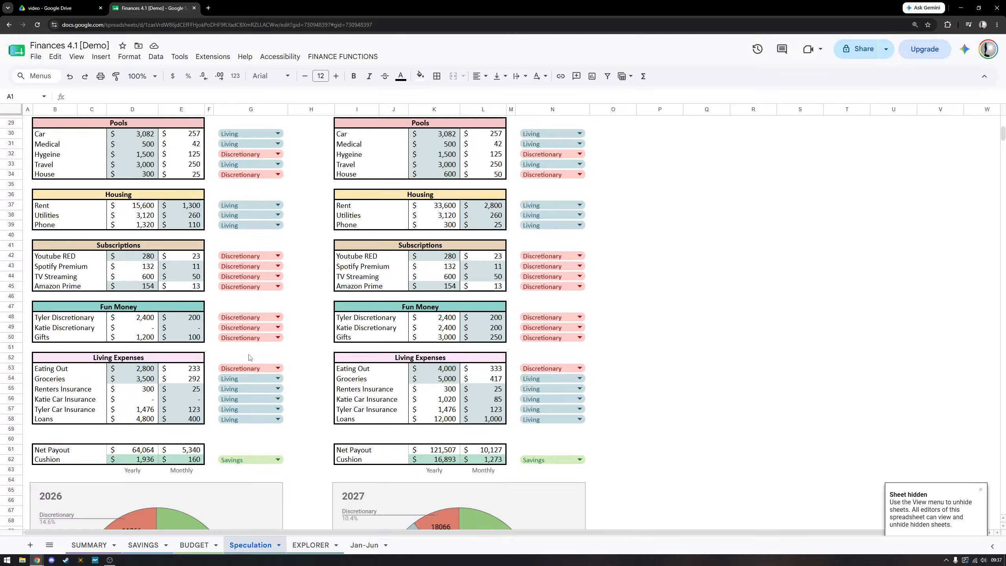
scroll(71, 254, "up", 1)
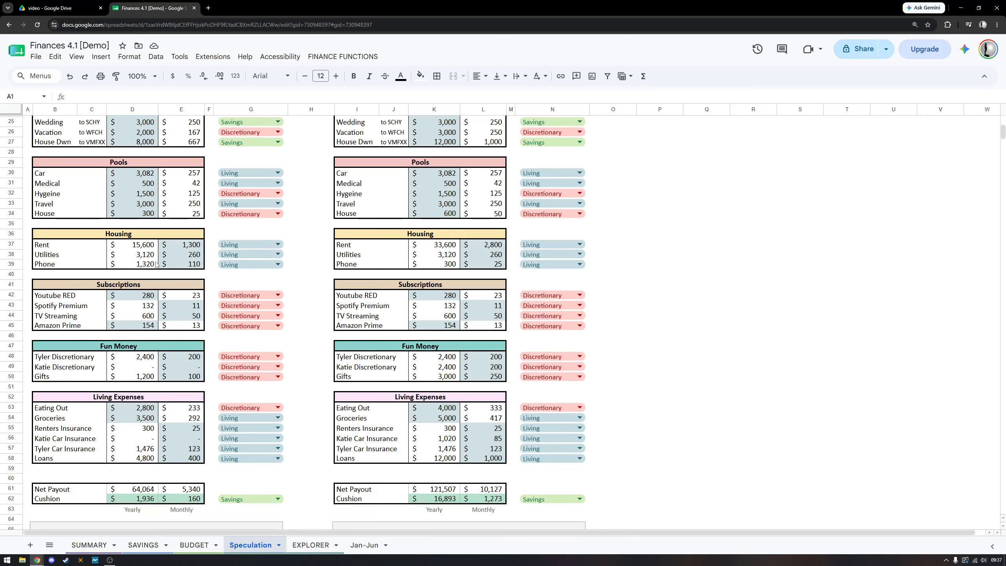
View the classification options for the 2026 Rent row and examine the whole 2026 Classification column.
left_click(270, 244)
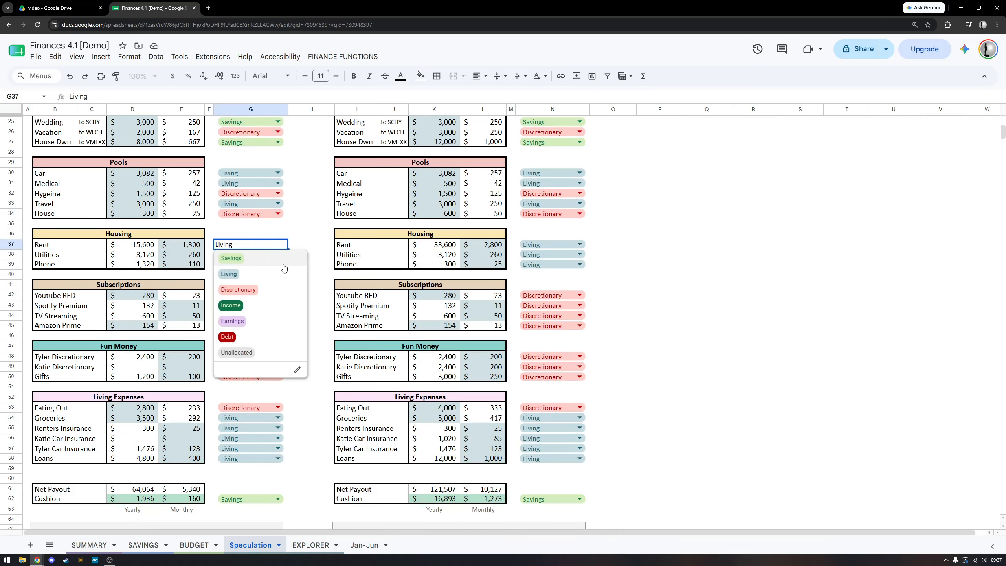
left_click(311, 234)
scroll(249, 198, "up", 6)
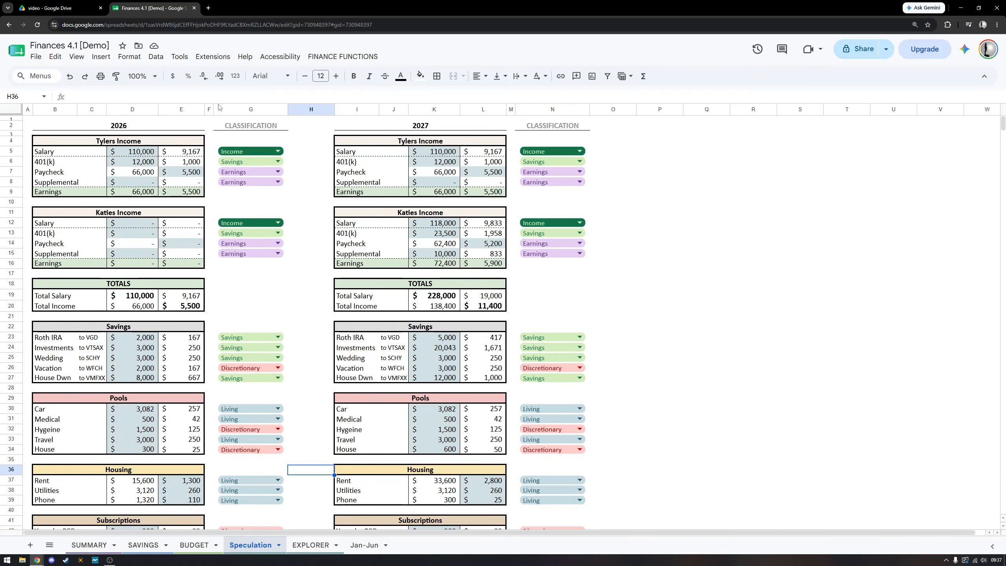
left_click(250, 109)
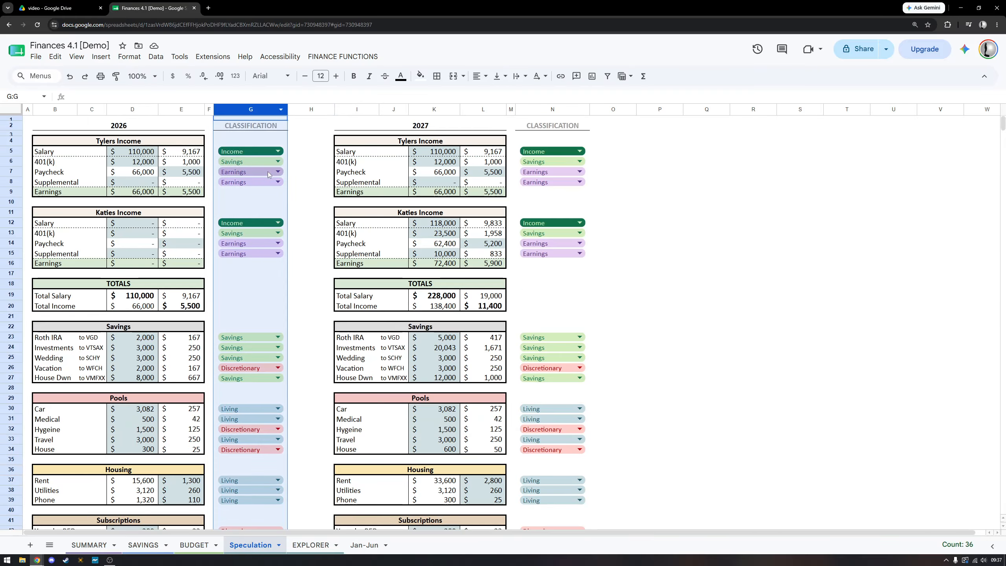
scroll(265, 177, "down", 3)
scroll(264, 179, "down", 8)
Compare the Savings, Living and Discretionary shares in the 2026 and 2027 doughnut charts.
left_click(221, 356)
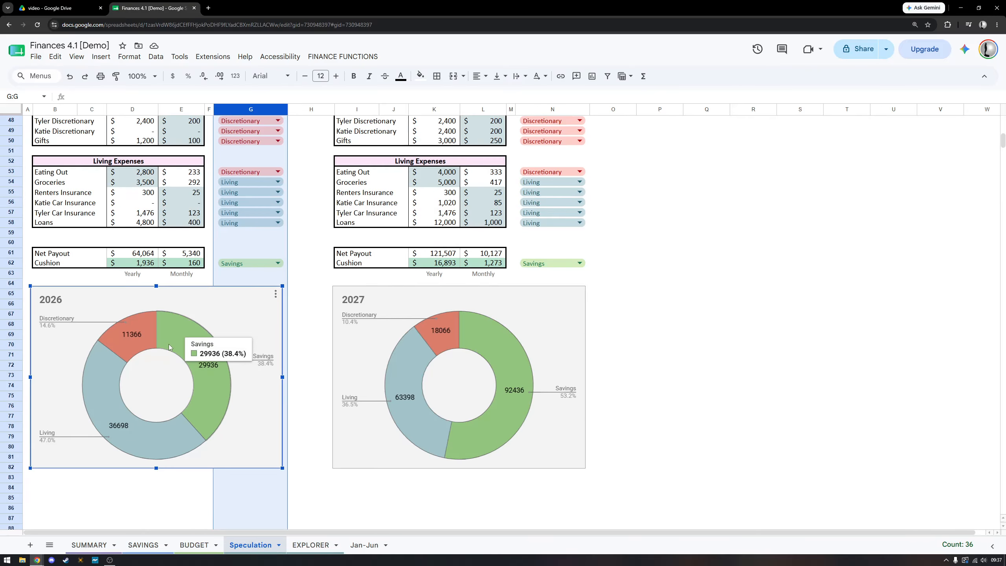
left_click(523, 324)
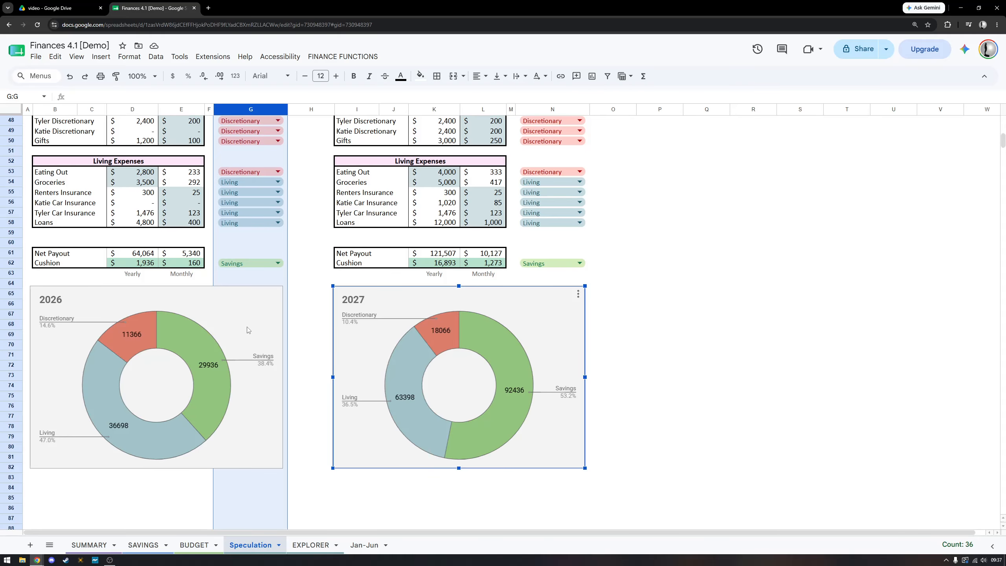
left_click(189, 347)
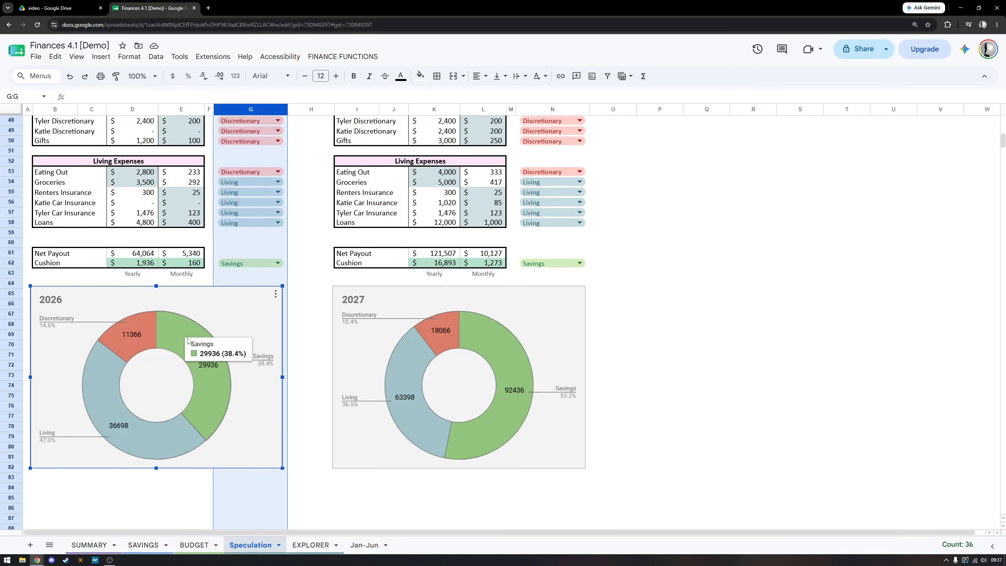
left_click(500, 350)
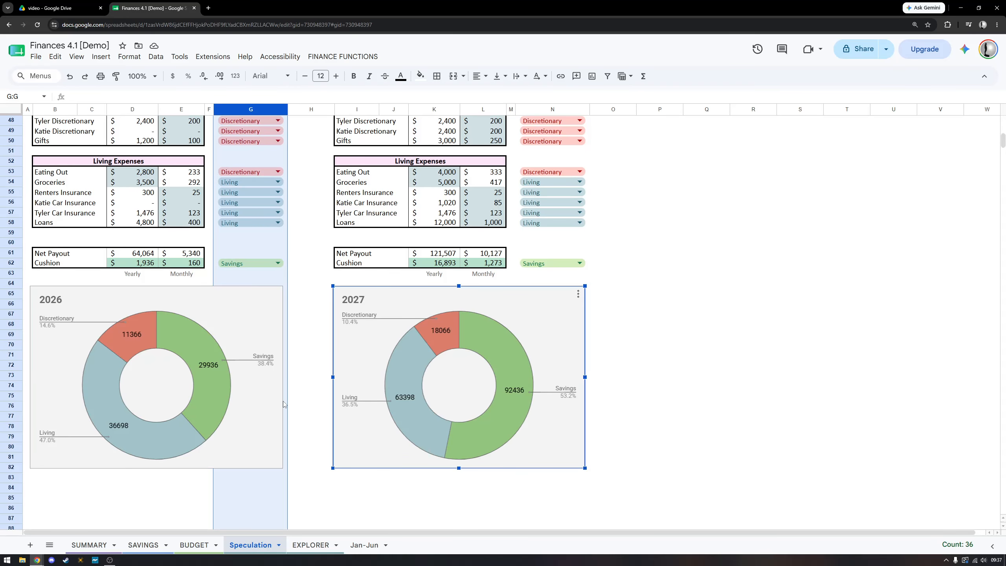
left_click(88, 364)
left_click(425, 441)
Review the yearly 2026 Savings amounts from Roth IRA to House Dwn beside the 2027 column.
scroll(337, 369, "up", 12)
left_click(655, 288)
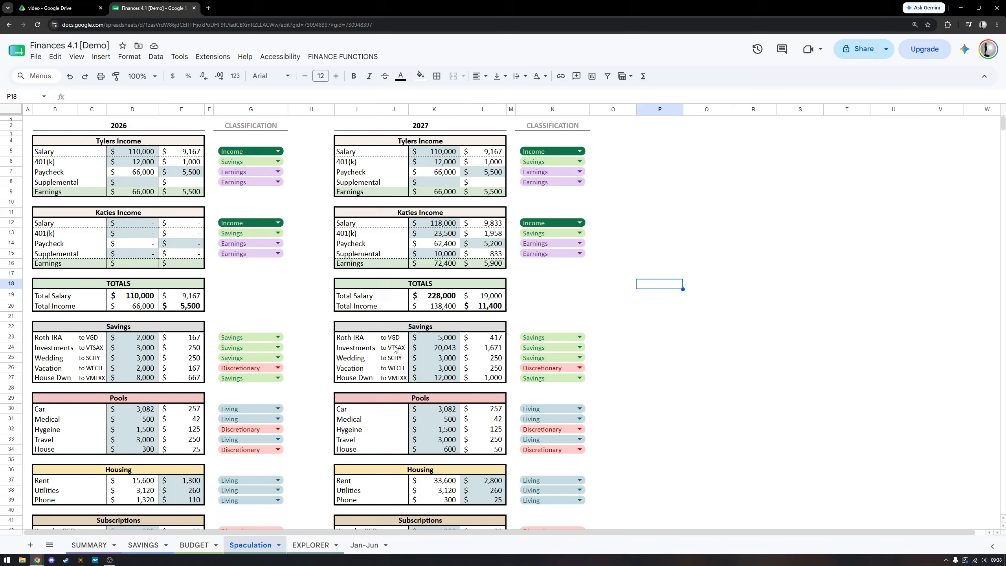
left_click_drag(150, 340, 148, 379)
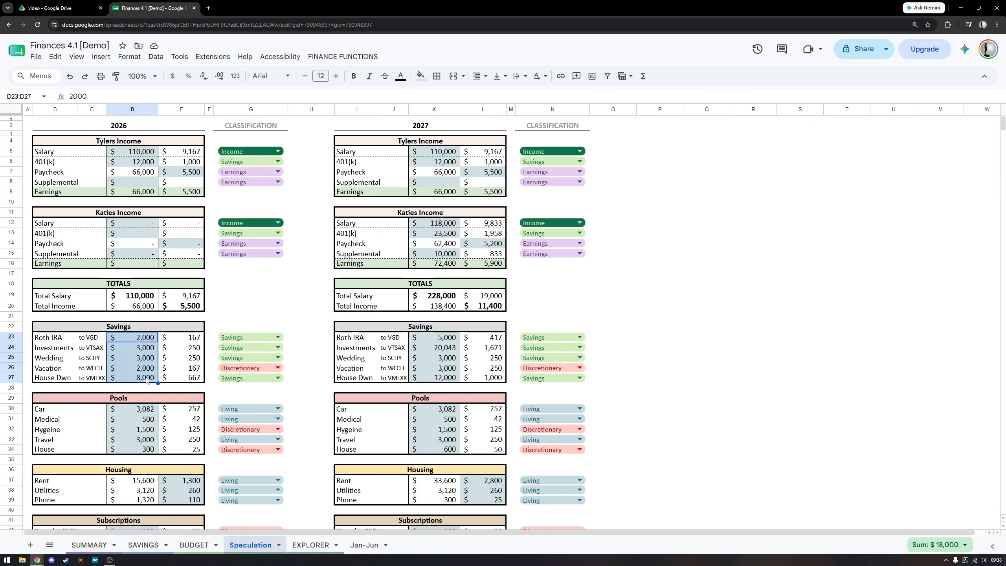
left_click(334, 387)
scroll(334, 430, "down", 2)
scroll(330, 422, "up", 2)
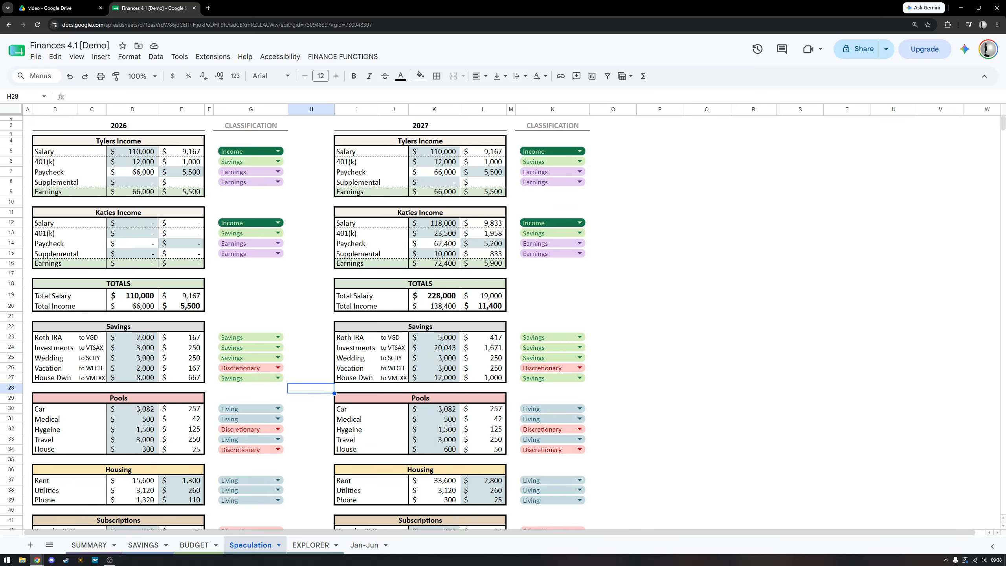
Hide the Speculation sheet and open the EXPLORER sheet.
right_click(263, 541)
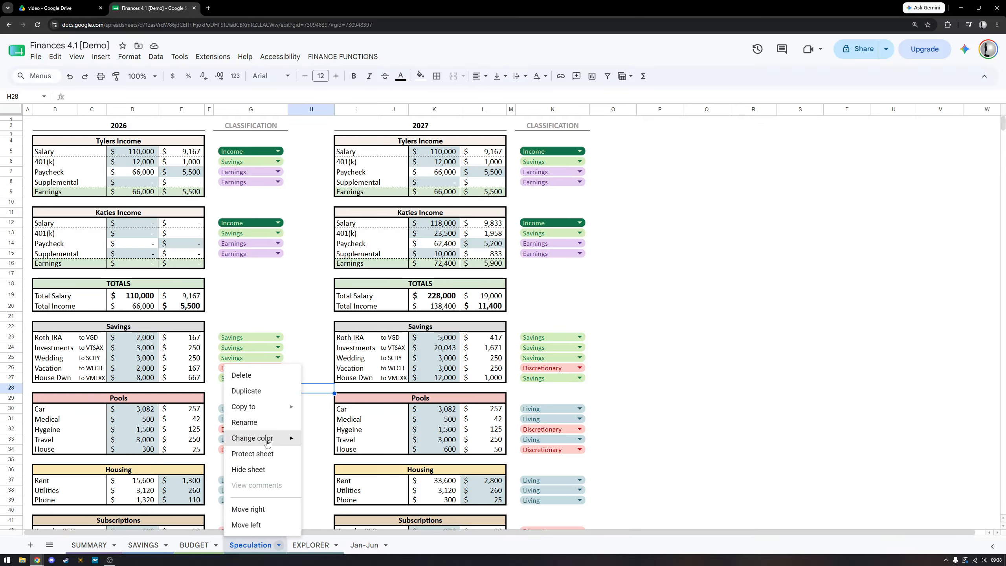
left_click(265, 471)
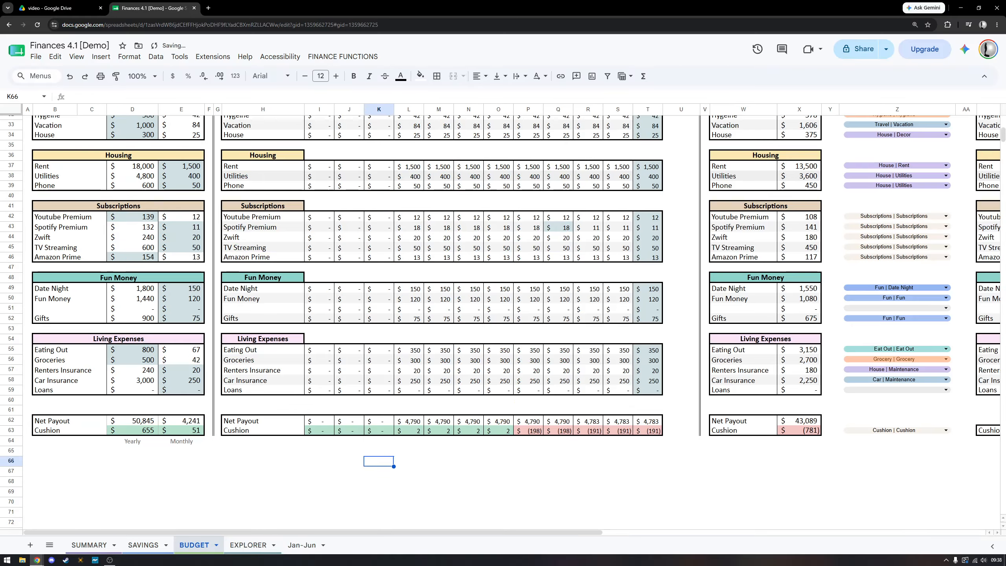
left_click(247, 545)
left_click(284, 239)
scroll(283, 242, "left", 3)
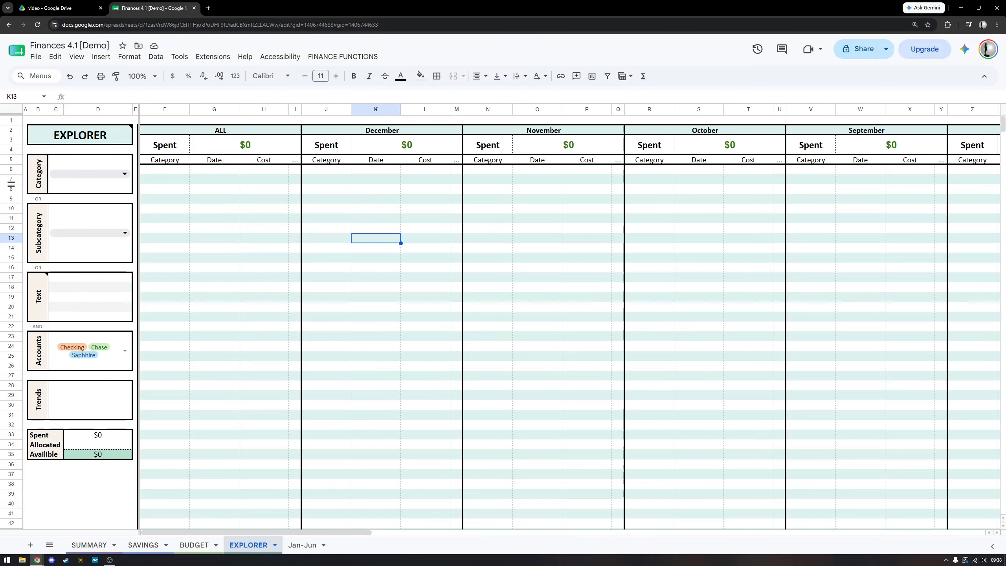
Filter the explorer by the Grocery and Eat Out categories.
left_click(109, 173)
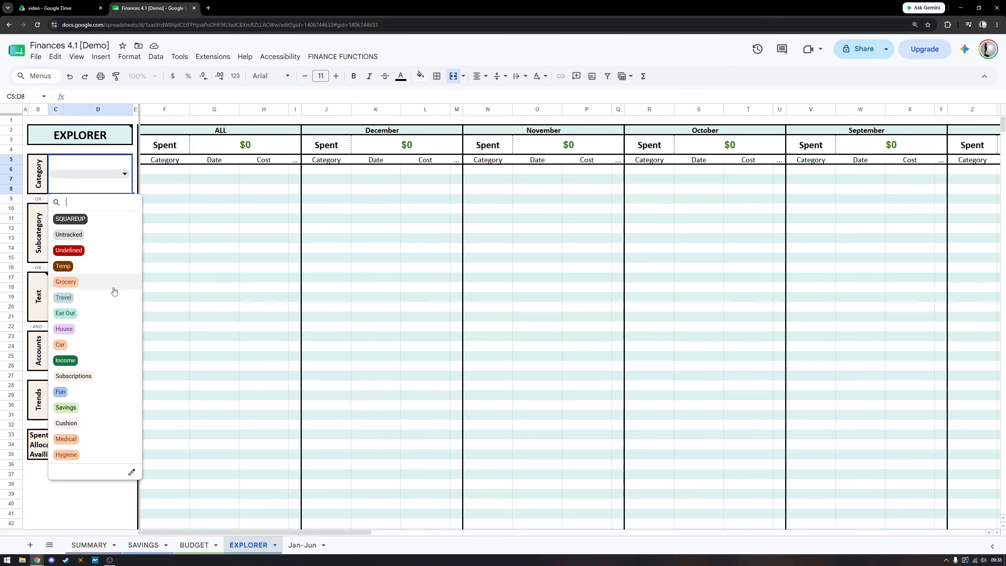
left_click(105, 284)
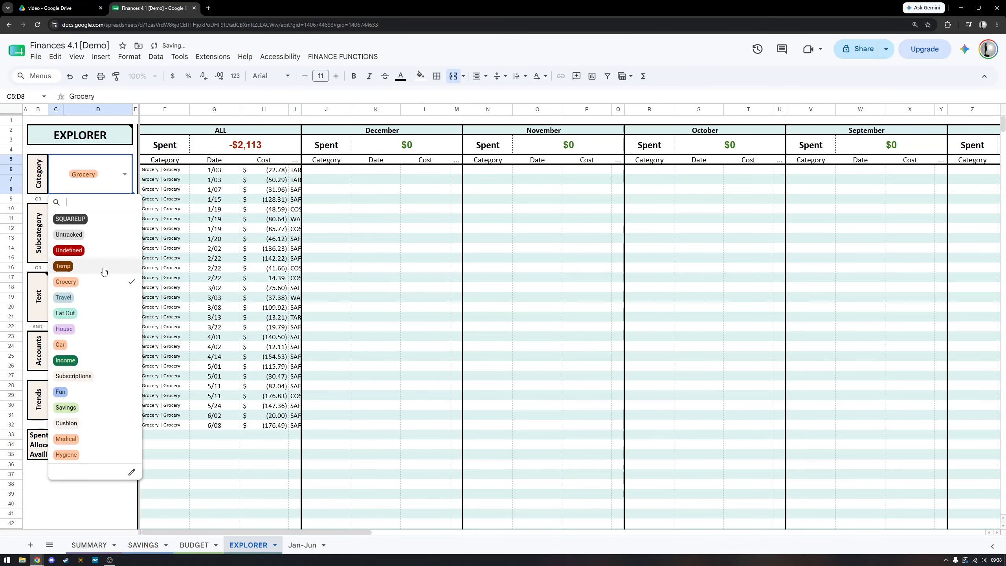
left_click(99, 313)
left_click(410, 237)
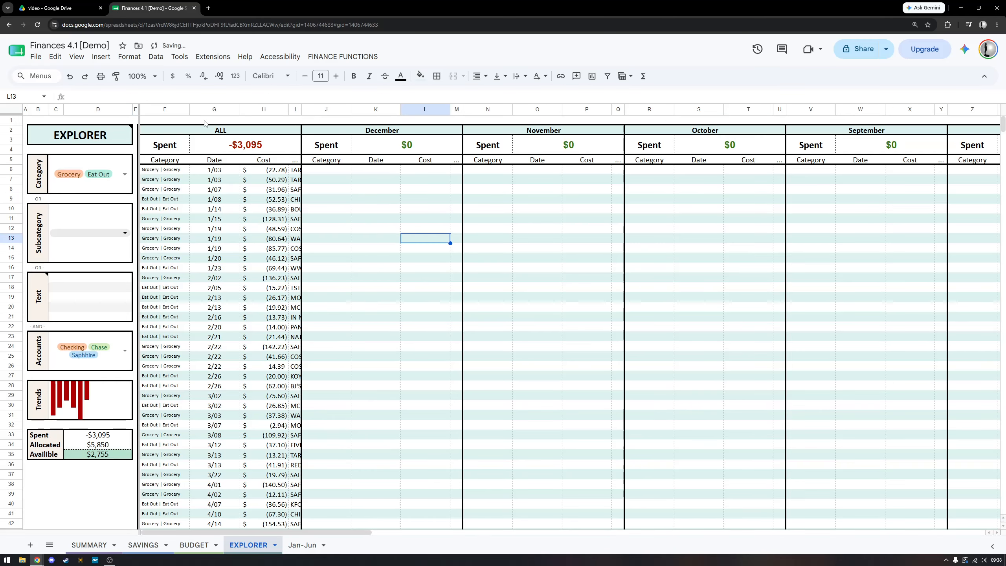
Remove Eat Out from the explorer's category filter, keeping only Grocery.
left_click(113, 183)
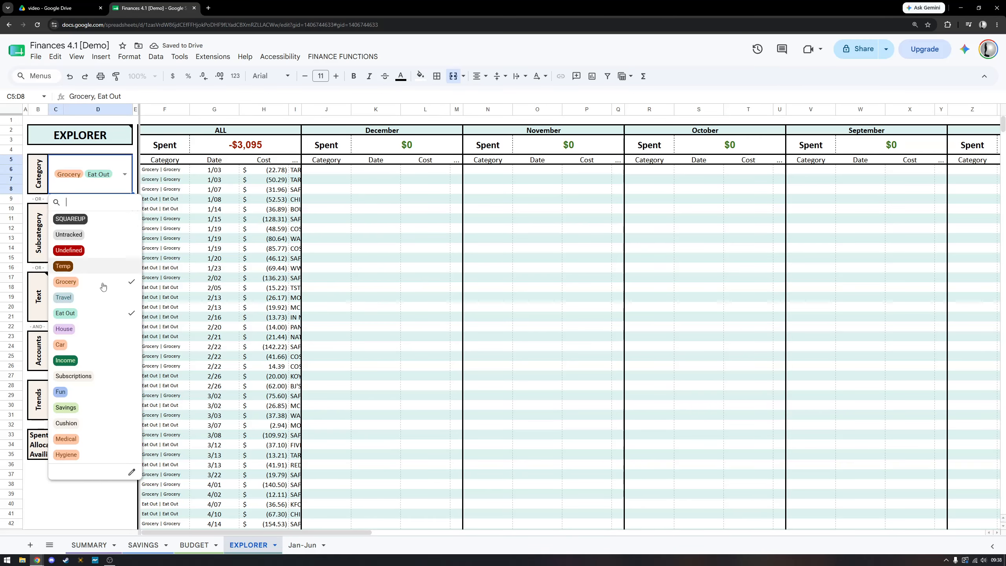
left_click(96, 312)
left_click(345, 209)
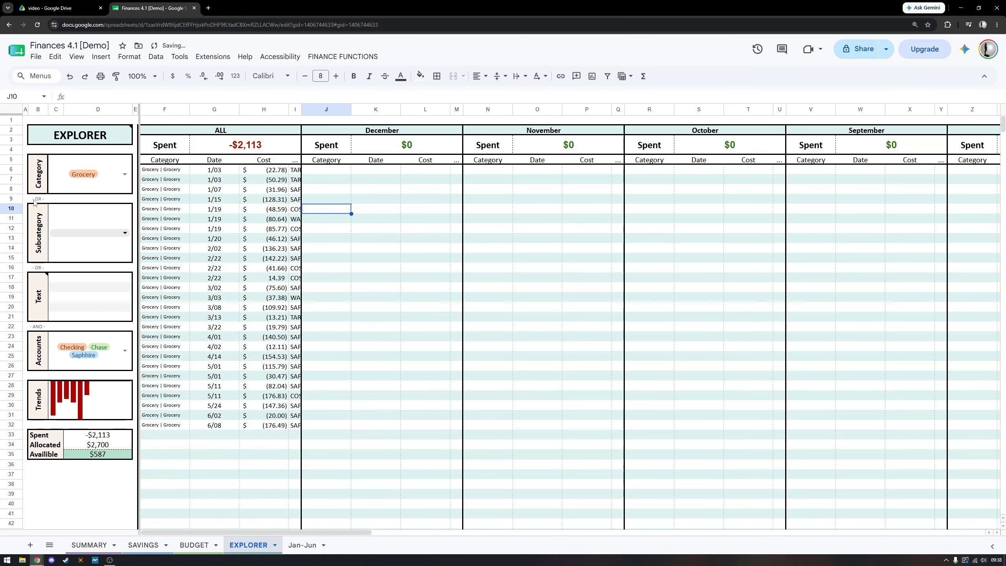
Review the Grocery transactions in the ALL section and the monthly sections from December back to January.
scroll(397, 348, "right", 1)
left_click(181, 131)
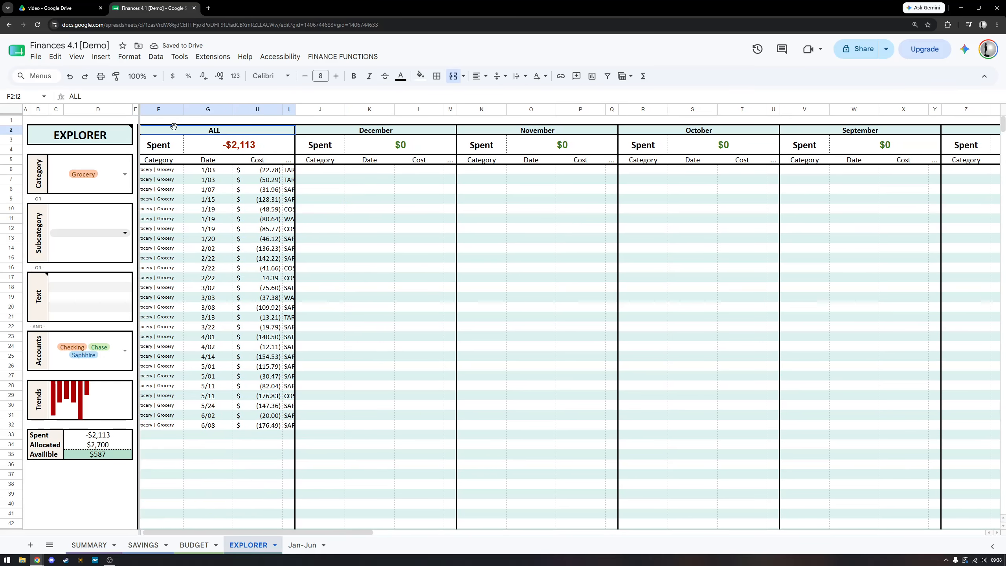
scroll(382, 224, "right", 20)
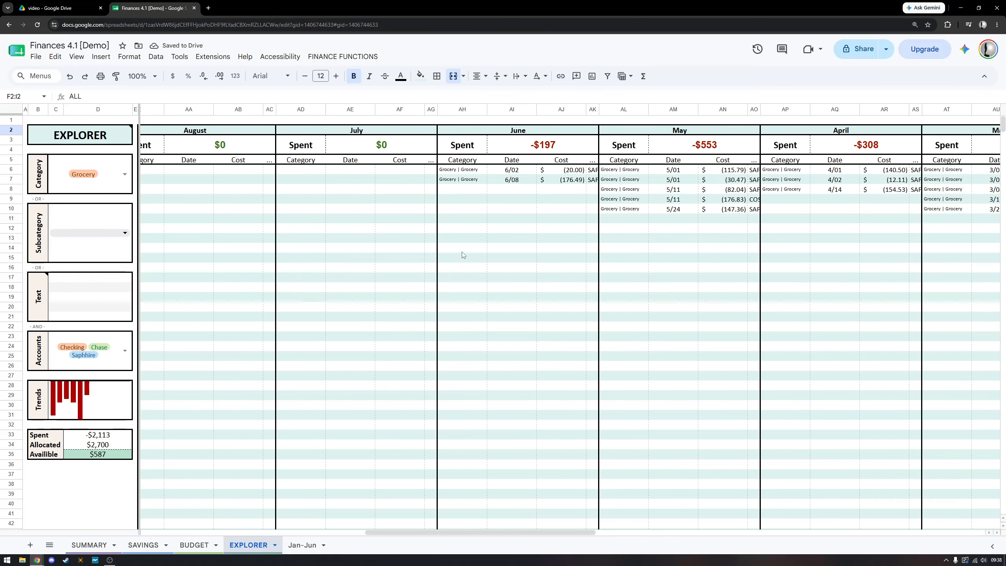
scroll(553, 197, "right", 10)
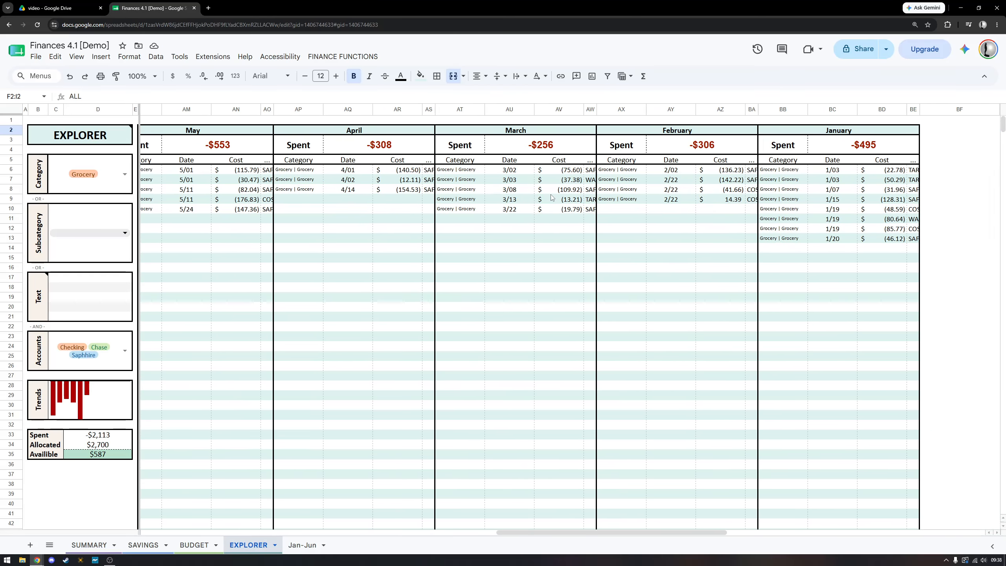
scroll(553, 196, "left", 15)
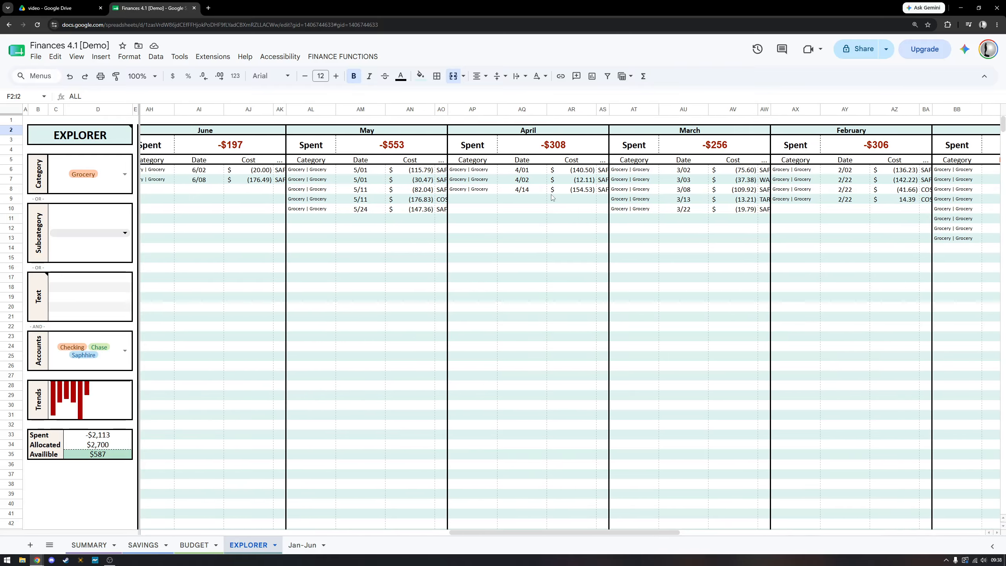
Clear the explorer's Category filter and filter by the Fun | Fun subcategory instead.
scroll(550, 198, "left", 2)
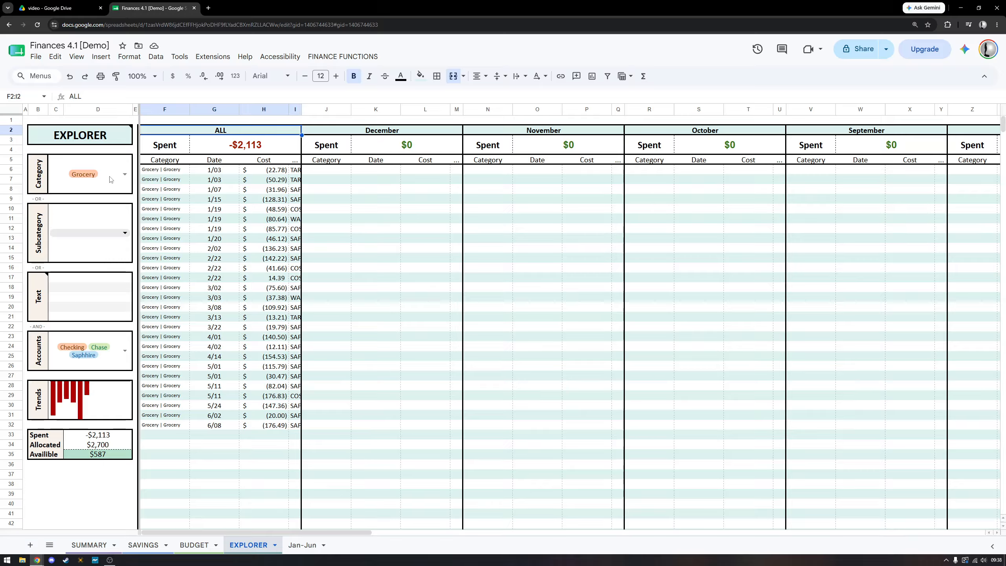
left_click(114, 185)
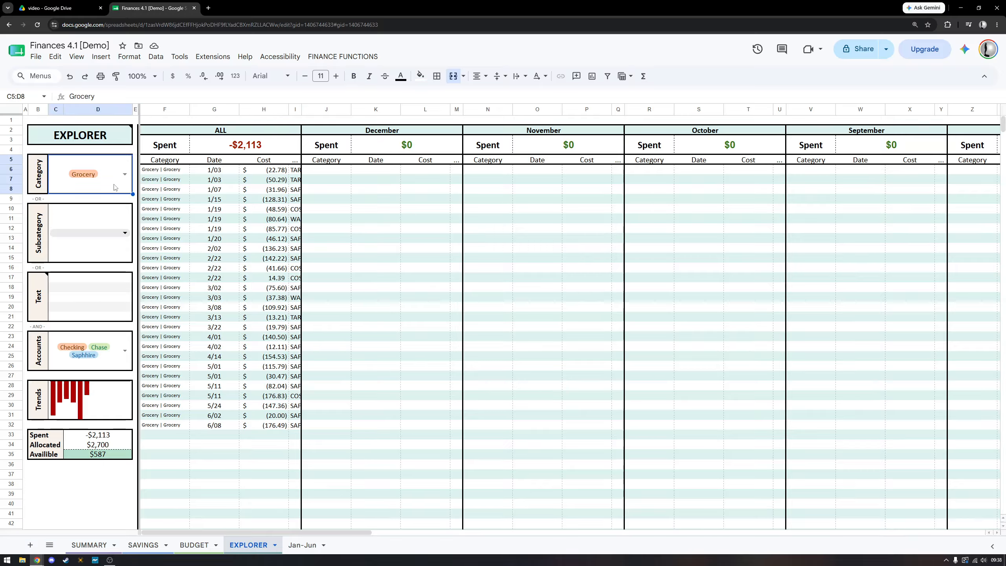
key("Delete")
left_click(103, 232)
scroll(107, 376, "down", 5)
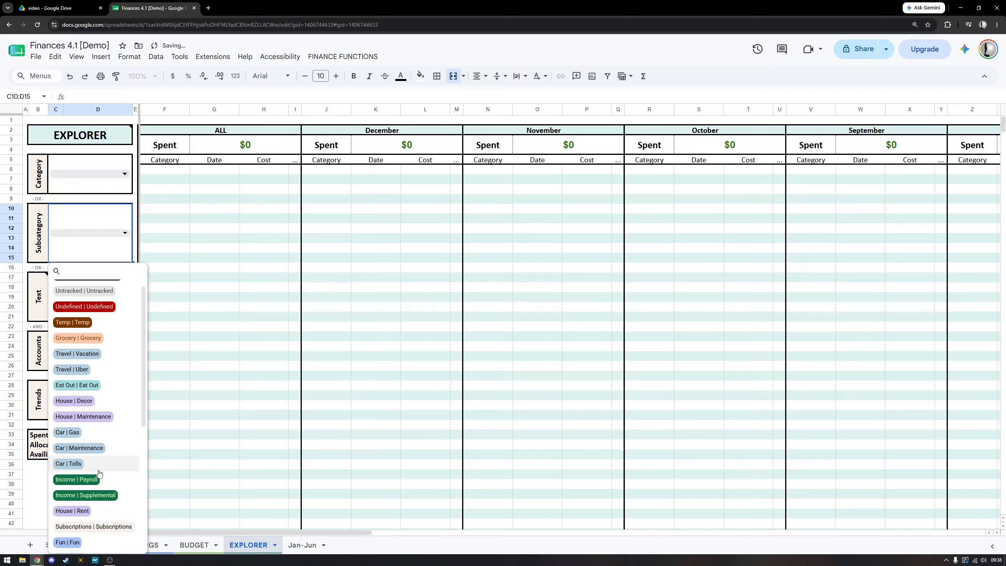
left_click(101, 472)
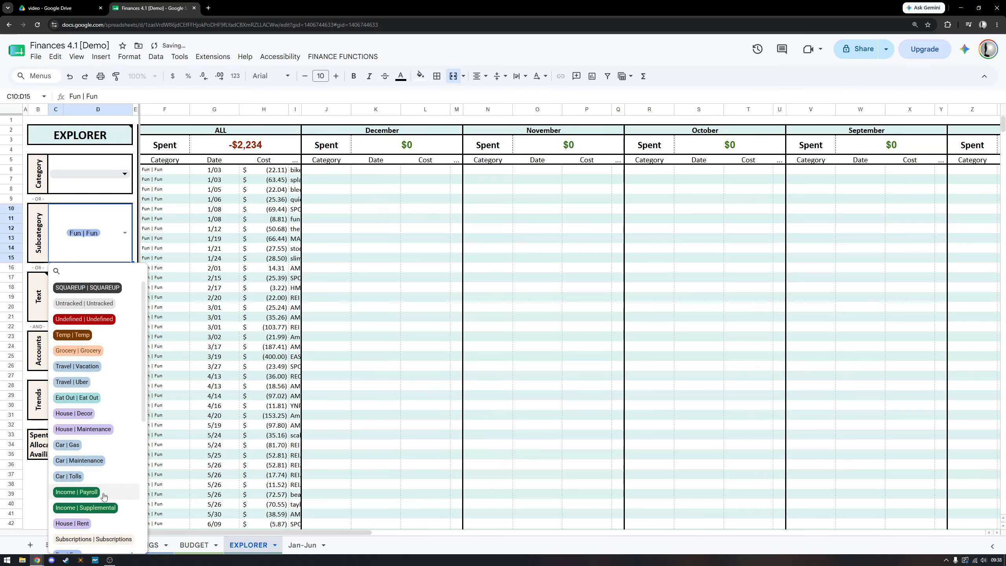
Replace Fun | Fun with Fun | Bikes in the explorer's Subcategory filter.
scroll(105, 497, "down", 1)
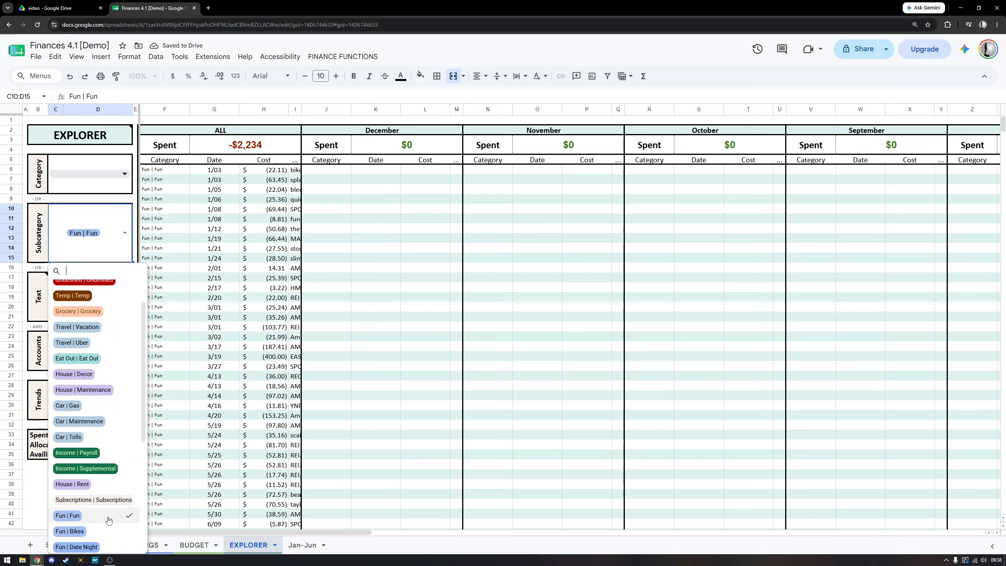
left_click(107, 515)
scroll(104, 499, "down", 2)
left_click(102, 493)
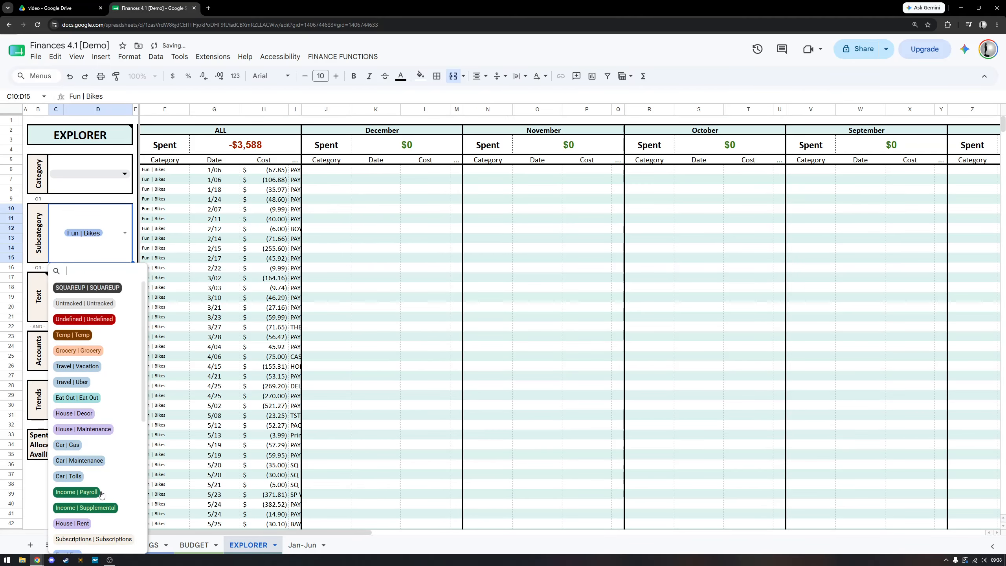
Remove Fun | Bikes from the Subcategory filter and filter the explorer by the whole Fun category.
scroll(102, 495, "down", 2)
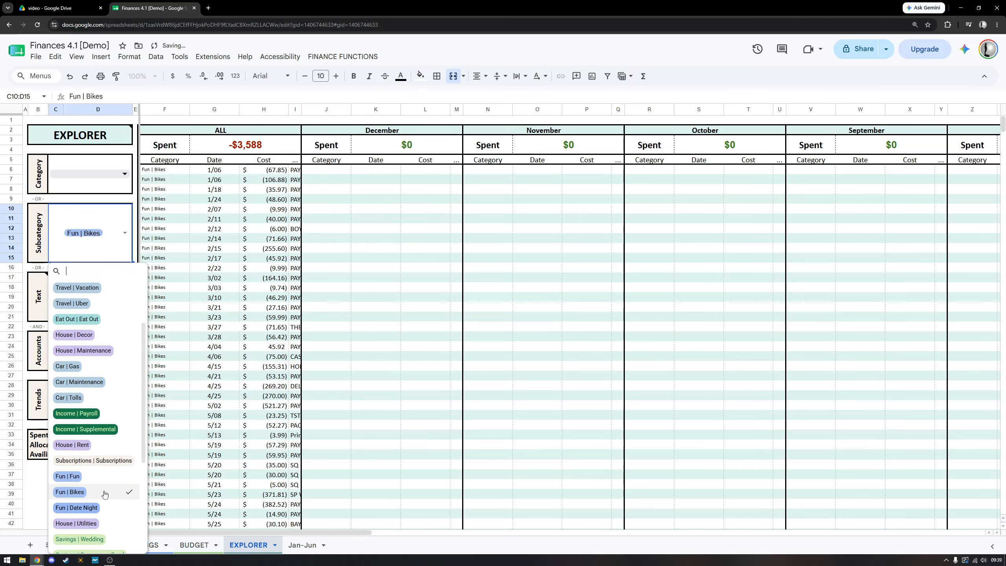
left_click(102, 492)
left_click(104, 174)
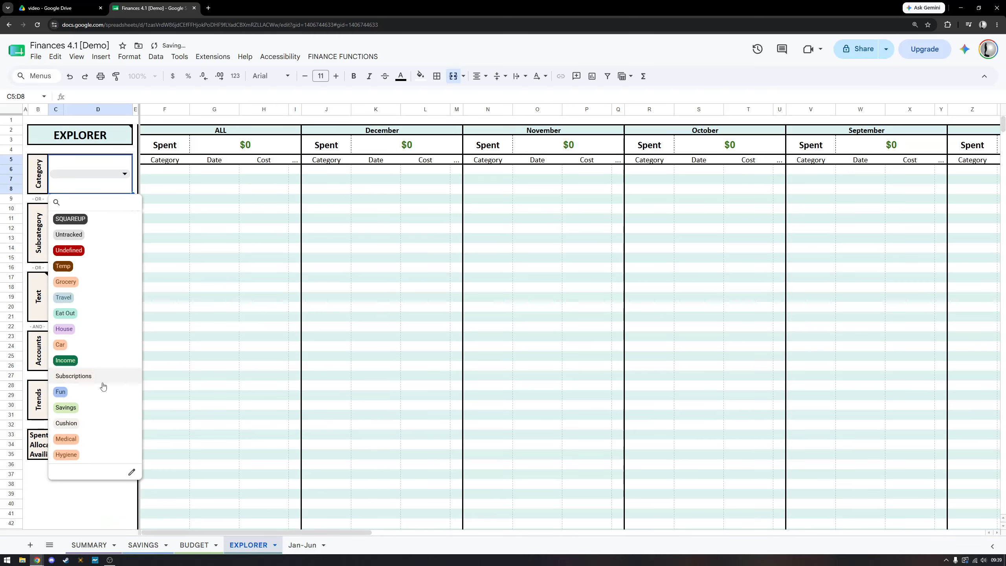
left_click(102, 378)
left_click(103, 391)
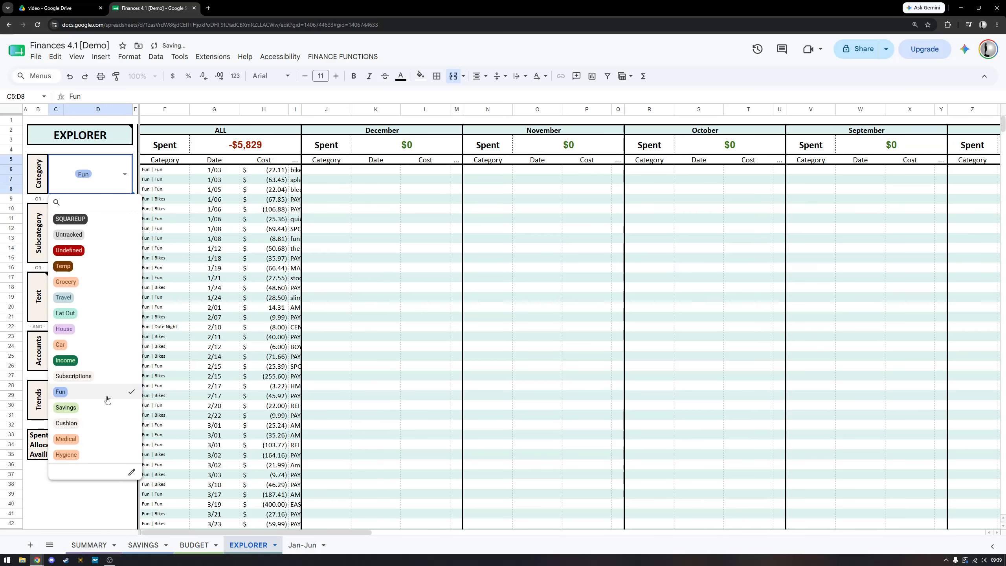
Switch the explorer's Category filter from Fun to Subscriptions.
left_click(106, 392)
left_click(109, 376)
left_click(269, 369)
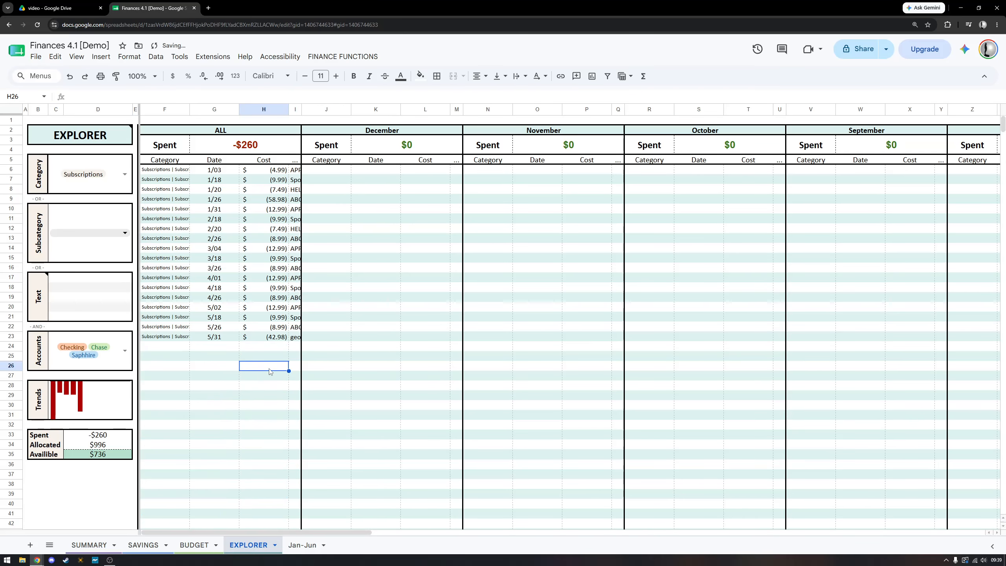
Sum the subscription costs in the ALL section and review the monthly subscription spending back to January.
left_click_drag(265, 169, 267, 336)
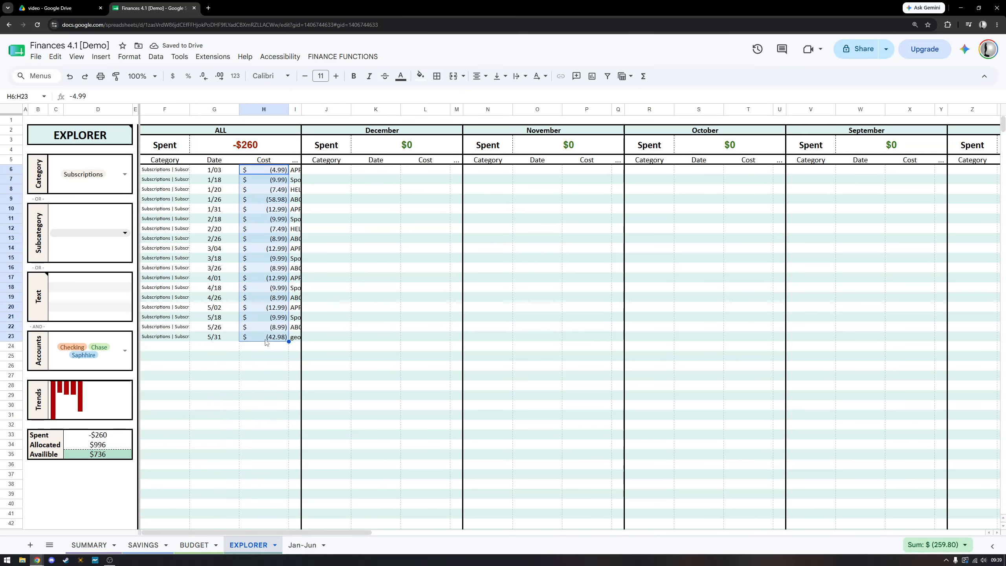
scroll(514, 317, "right", 3)
scroll(514, 317, "right", 10)
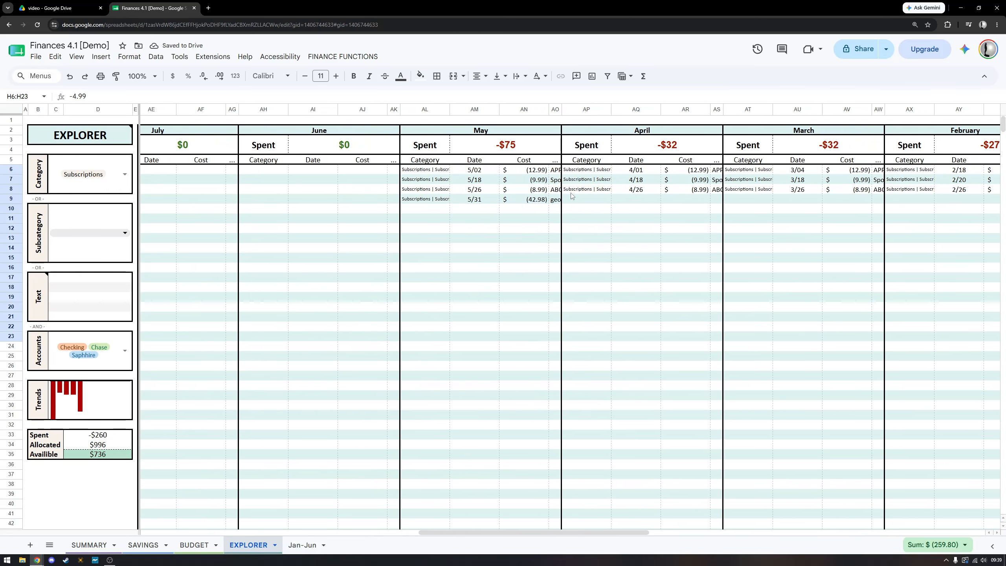
scroll(570, 200, "right", 5)
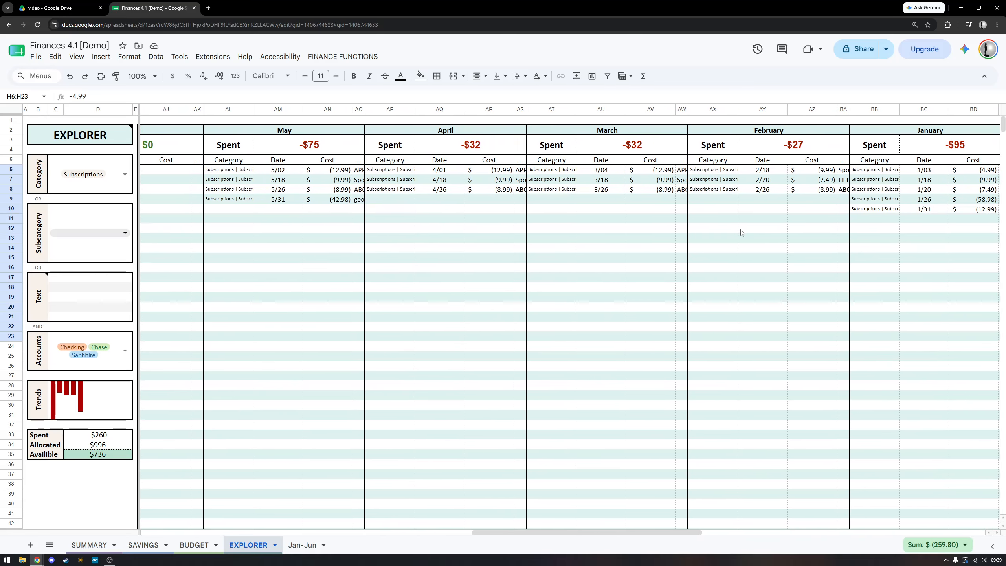
scroll(677, 250, "left", 12)
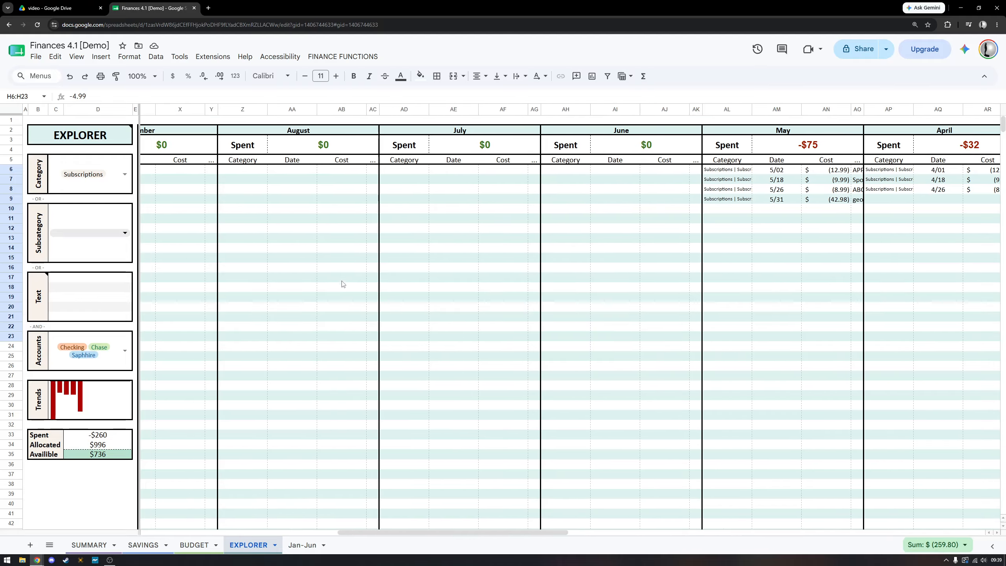
Clear the Subscriptions category filter and filter the explorer by the text REI.
left_click(97, 185)
key("Delete")
scroll(211, 323, "left", 5)
left_click(80, 301)
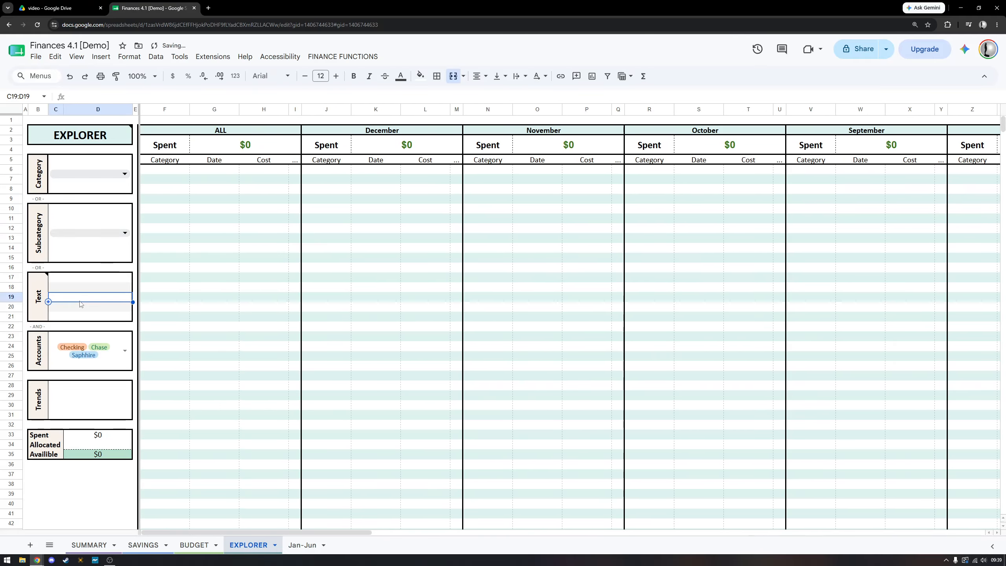
type("REI")
key("Return")
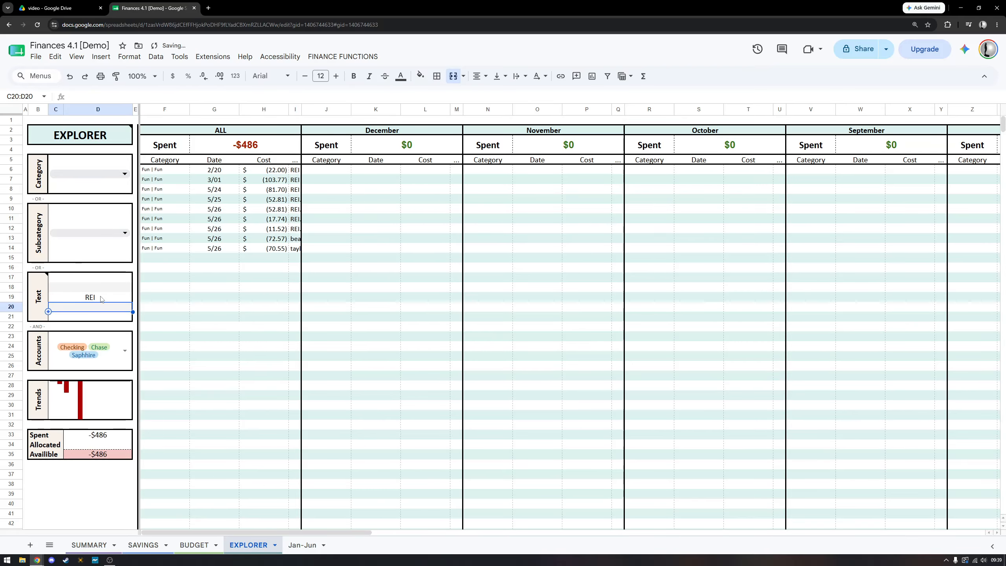
Change the explorer's text filter to mcd.
left_click(101, 299)
key("BackSpace")
type("mcd")
key("Return")
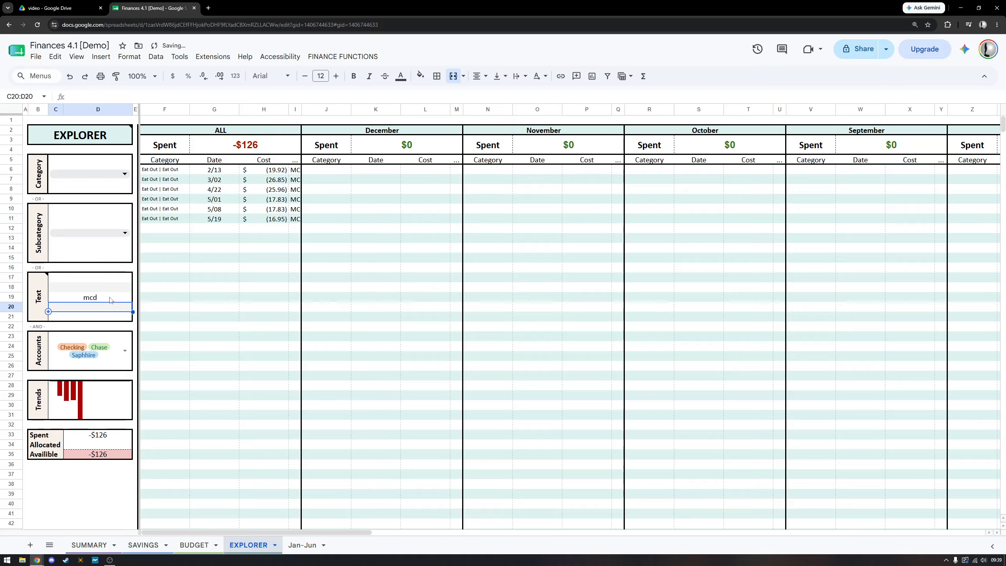
Clear the explorer's text filter and open the list of subcategories to filter by.
left_click(110, 298)
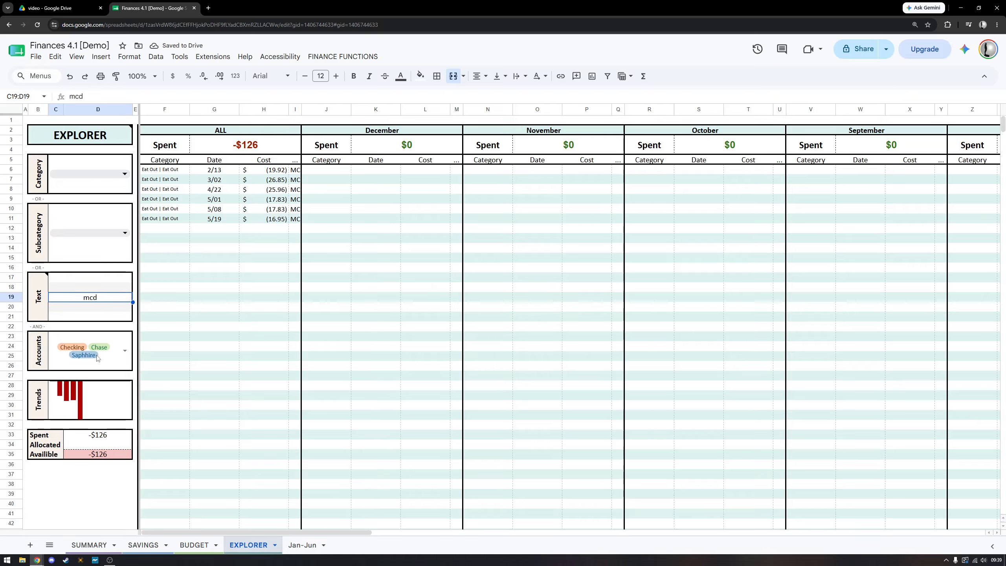
key("Delete")
left_click(99, 230)
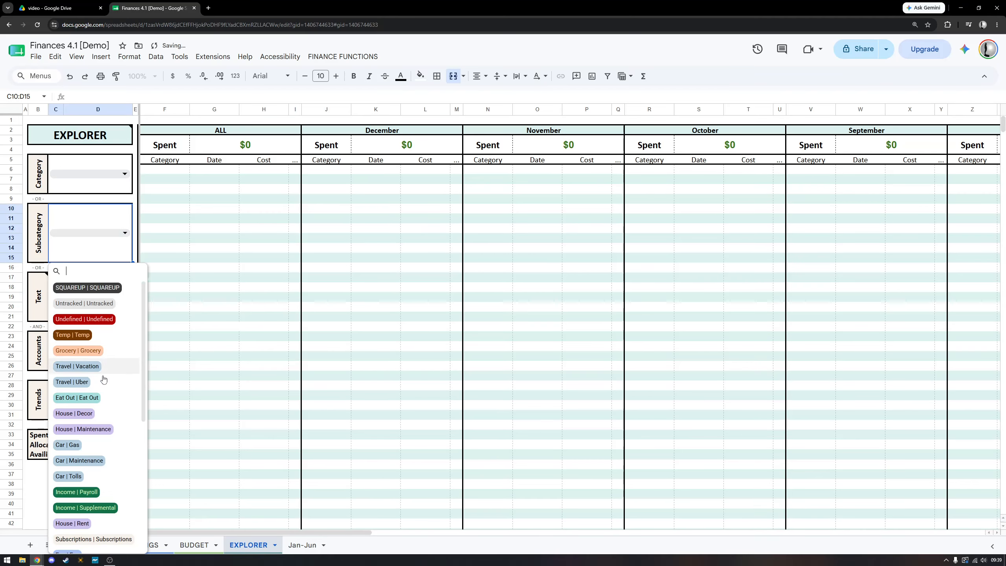
scroll(99, 396, "down", 5)
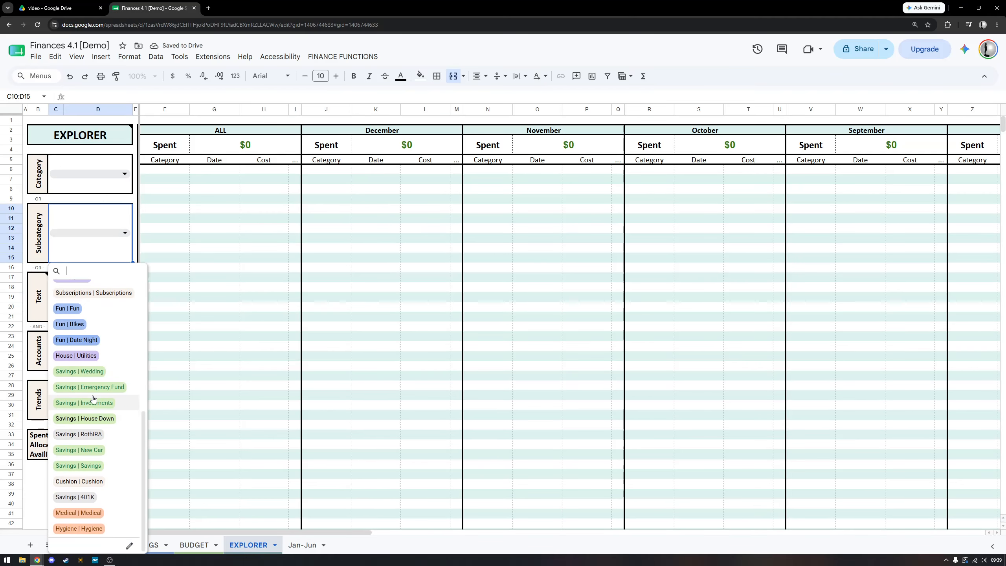
Filter the Explorer sheet by the Fun category and inspect its Spent, Allocated and Available cells.
scroll(100, 326, "up", 1)
left_click(88, 173)
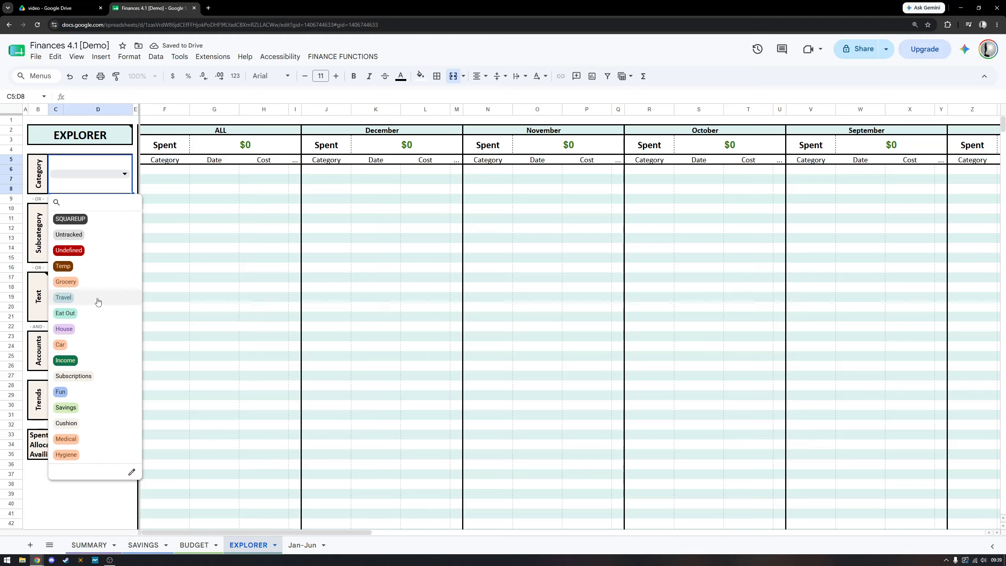
left_click(96, 391)
left_click_drag(99, 434, 99, 454)
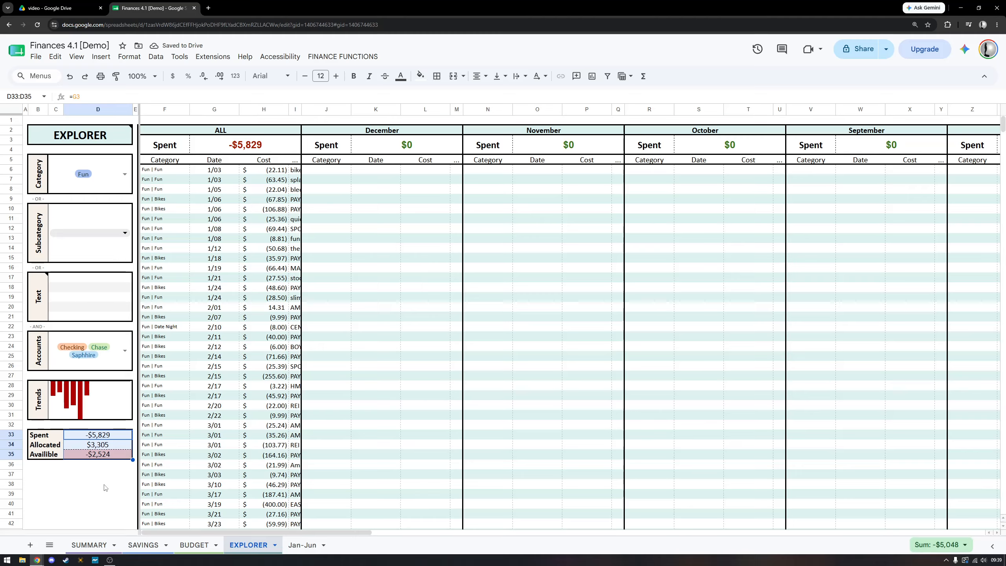
left_click(90, 445)
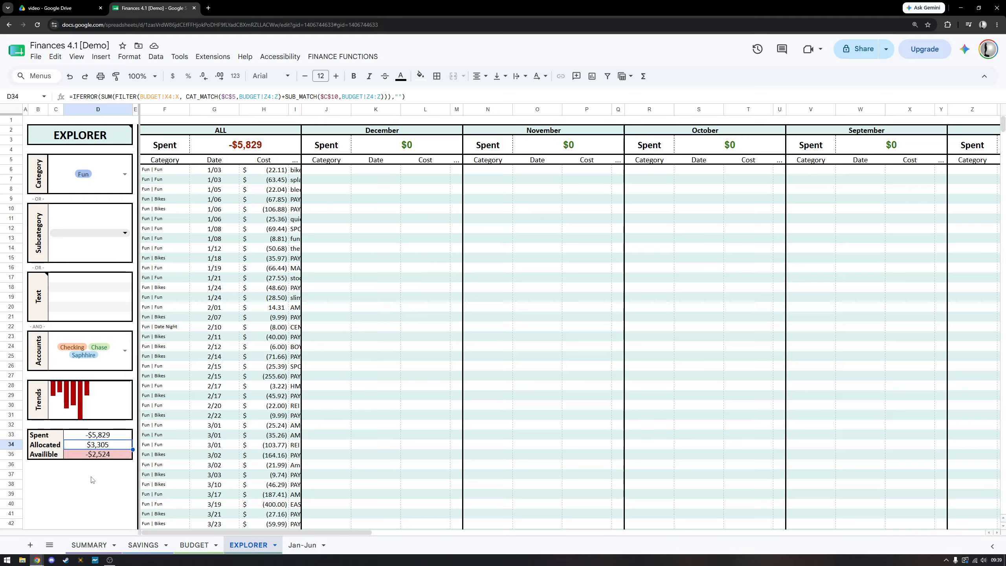
left_click(89, 458)
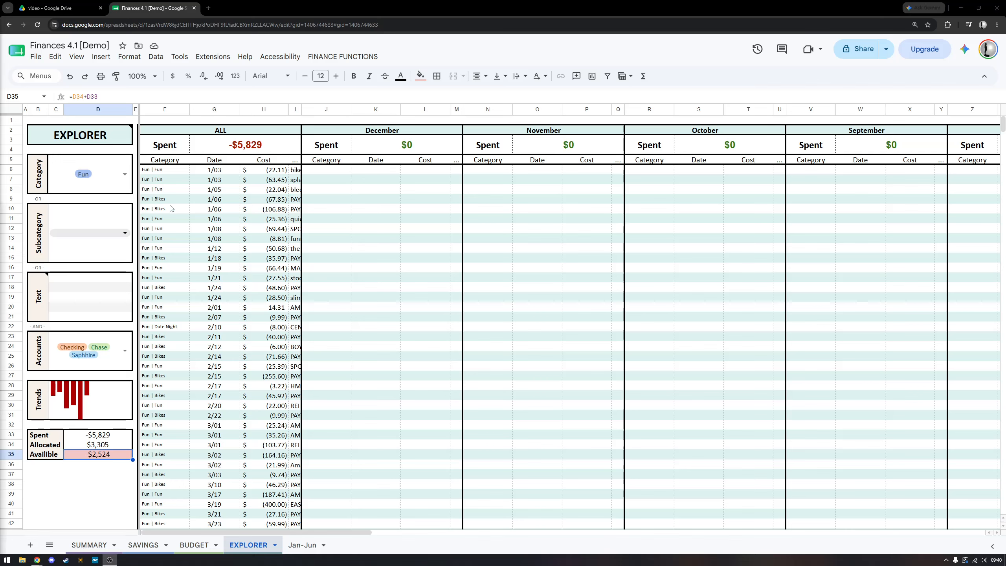
Review the filtered transactions under ALL and the formula behind their Spent total, dismissing any edit warning.
left_click(119, 184)
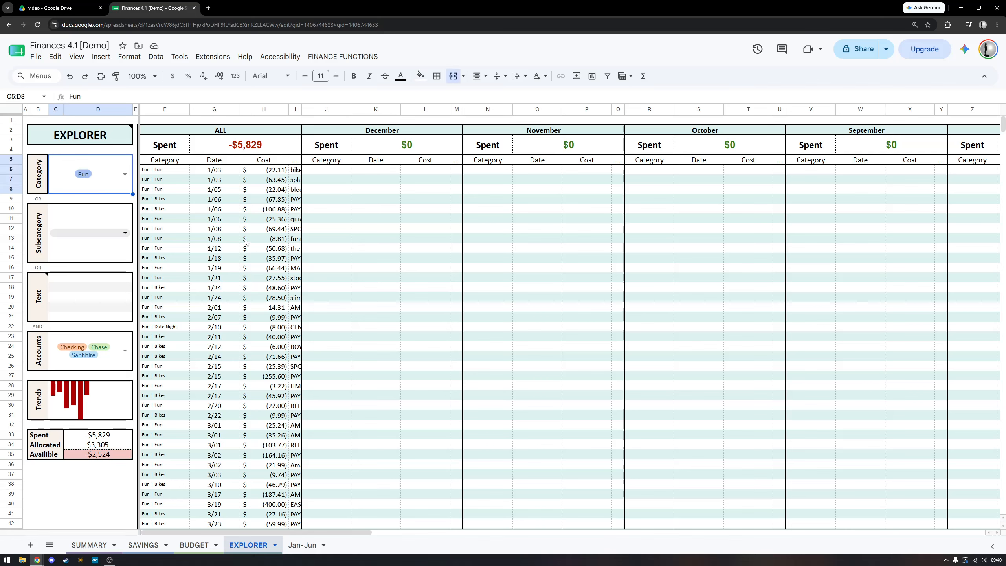
left_click_drag(169, 182, 298, 430)
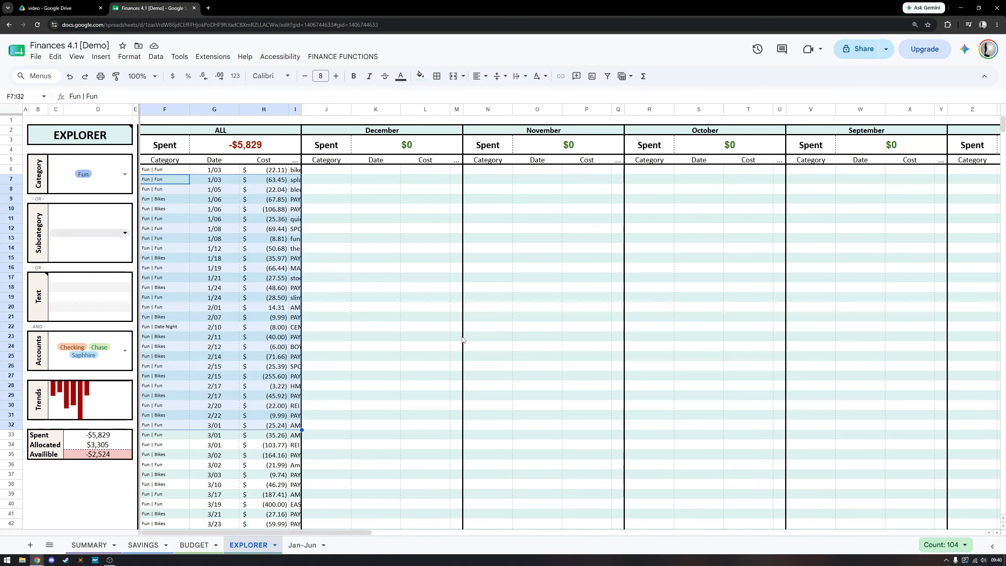
left_click(335, 268)
left_click(245, 150)
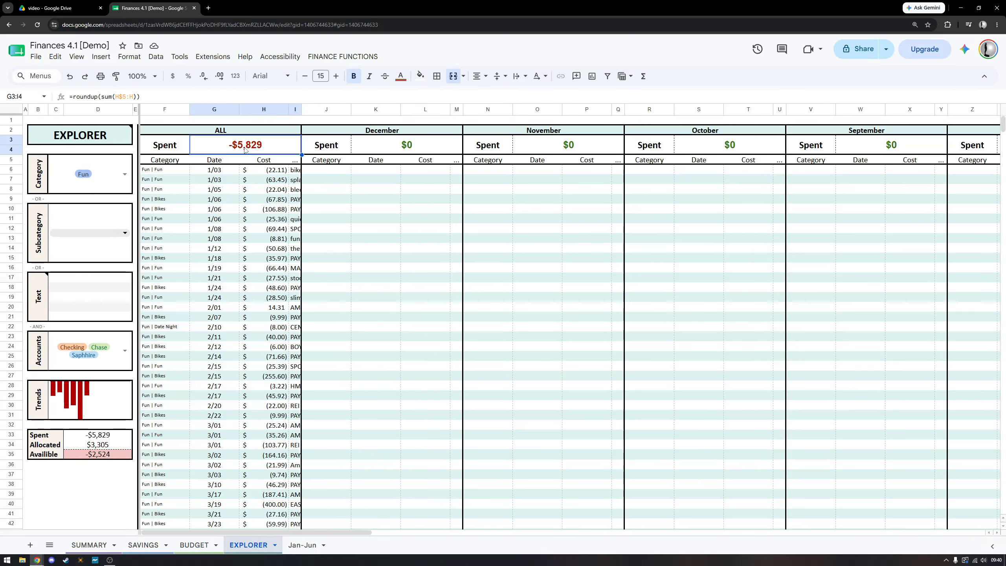
left_click(141, 97)
left_click(266, 170)
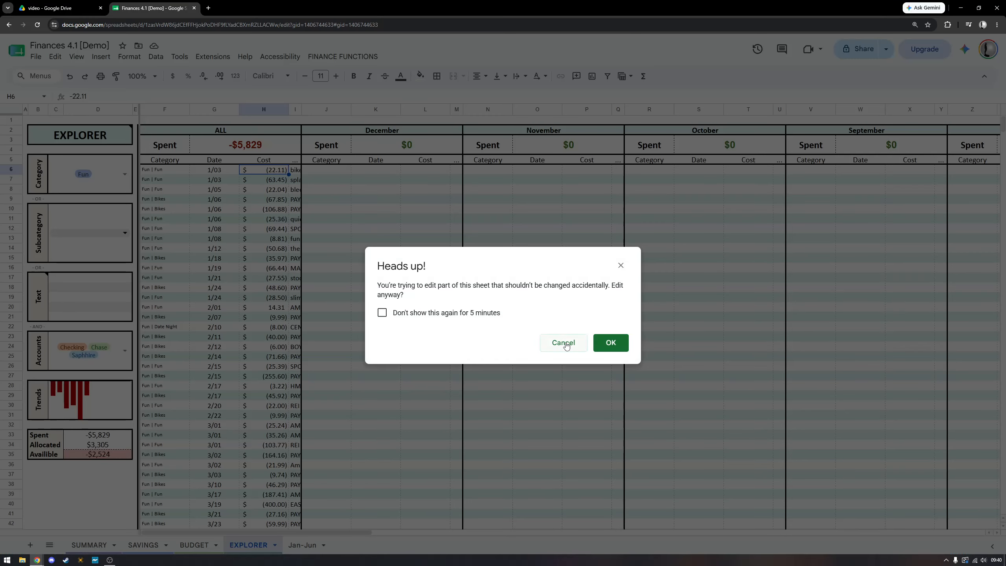
left_click(566, 343)
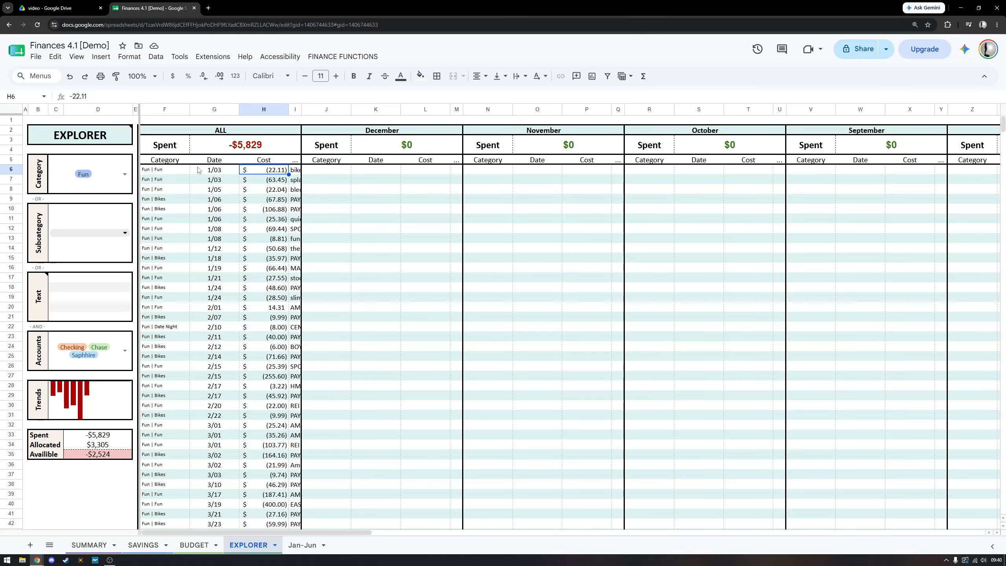
Inspect the FILTER formula in cell F6 that feeds the ALL transaction list, leaving it without saving edits.
left_click(178, 174)
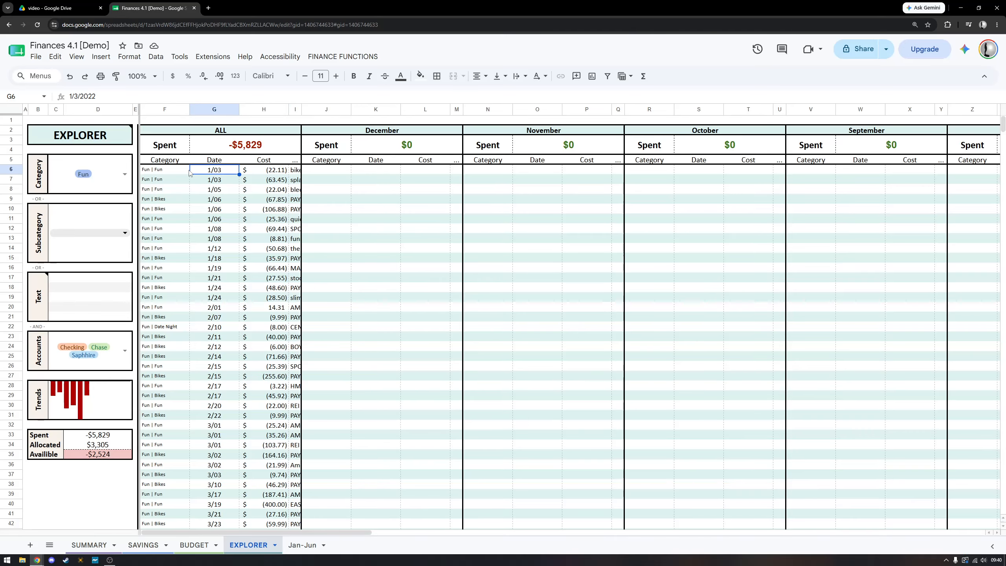
double_click(107, 97)
mouse_move(105, 104)
left_mouse_down()
mouse_move(105, 151)
mouse_move(105, 112)
left_mouse_up()
left_click(328, 294)
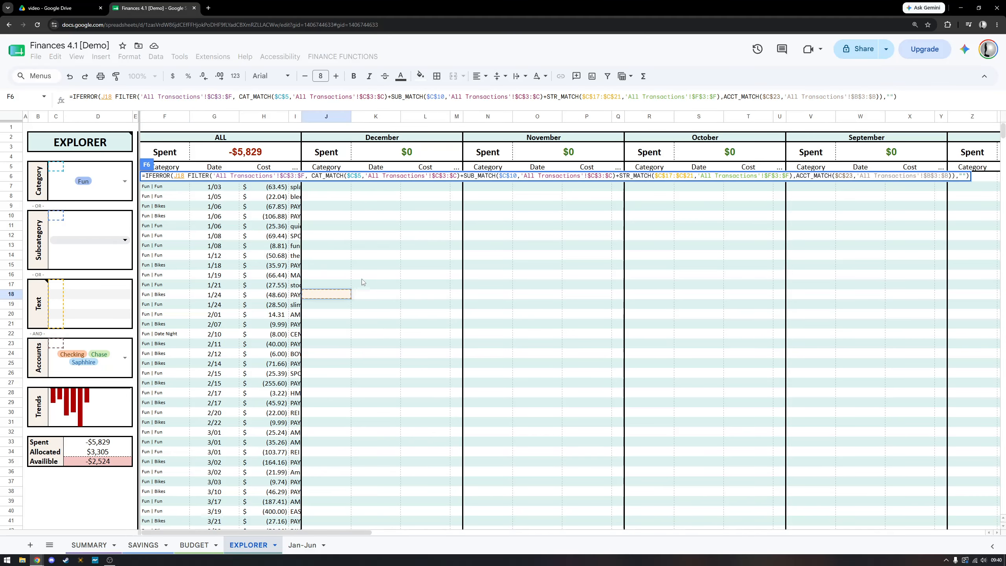
key("Escape")
left_click(321, 209)
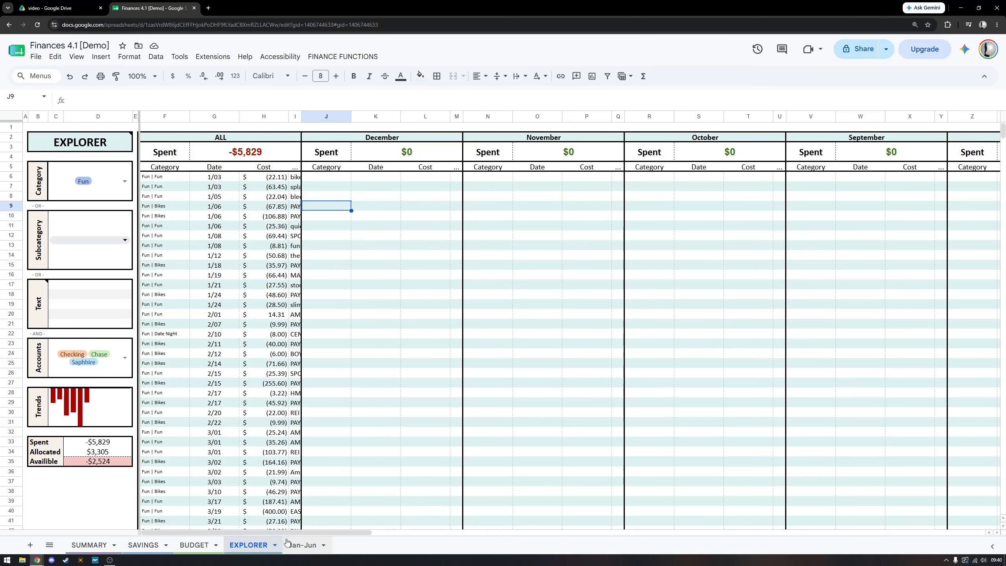
Go to the Jan-Jun sheet and review the available finance functions and the transaction tables they act on.
left_click(302, 545)
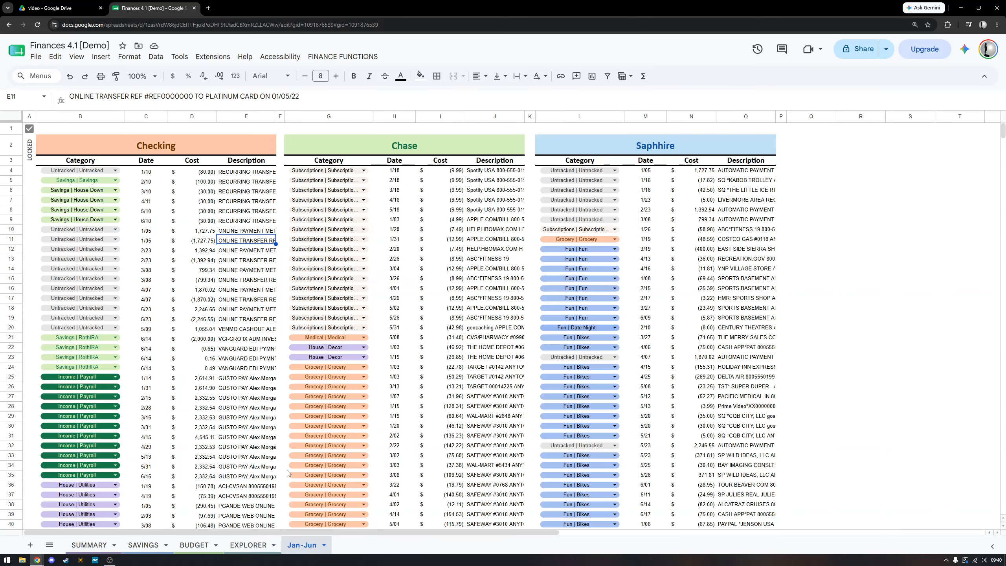
left_click(342, 57)
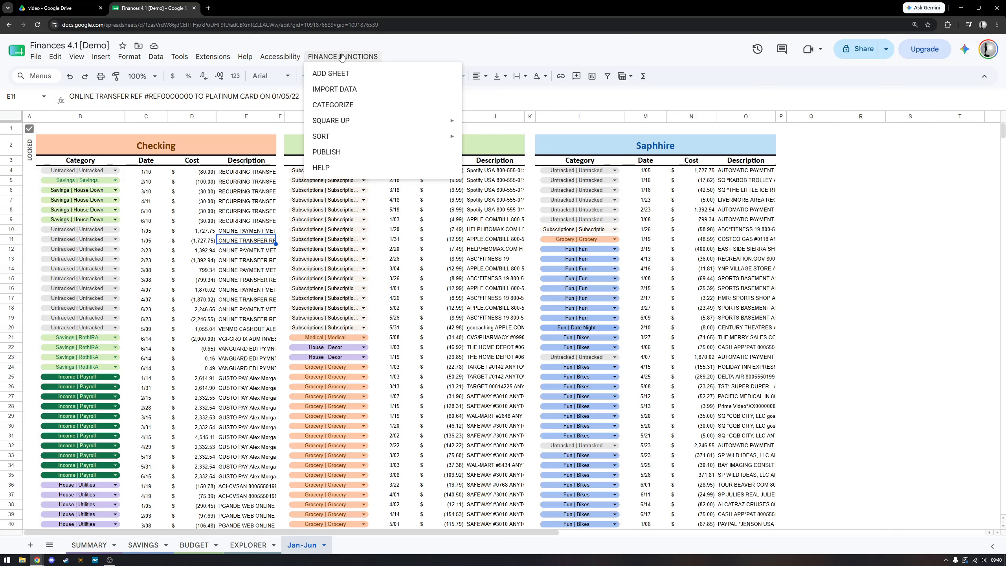
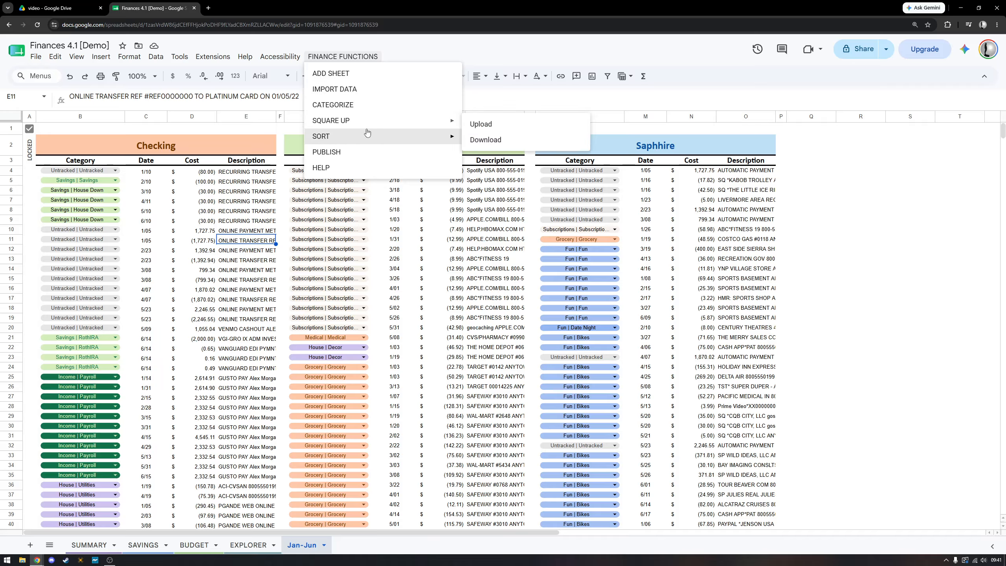
mouse_move(368, 136)
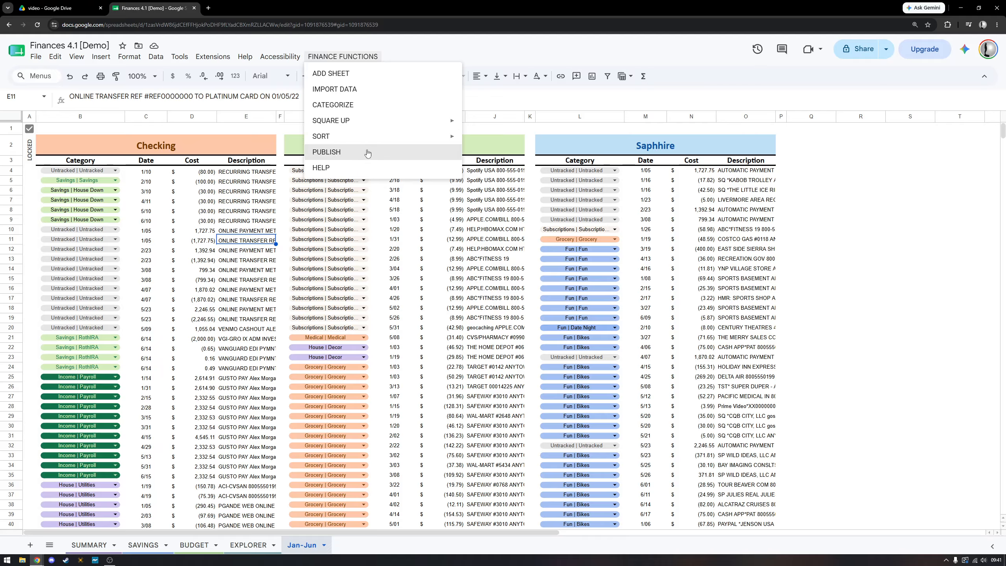
left_click_drag(745, 436, 146, 201)
Show the finance functions' built-in help with its topic list, and close it.
left_click(343, 56)
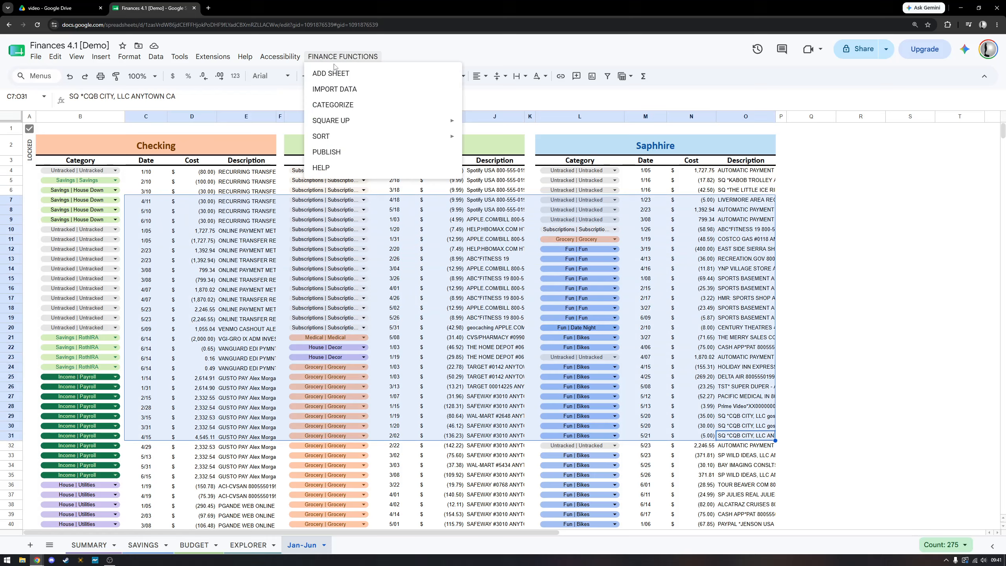
left_click(349, 168)
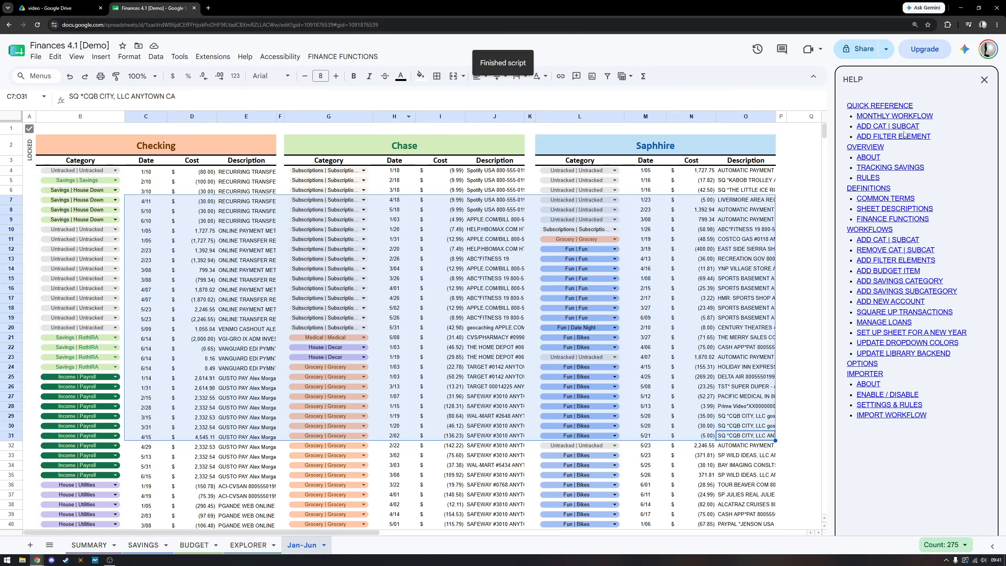
left_click(986, 79)
left_click_drag(371, 278, 394, 279)
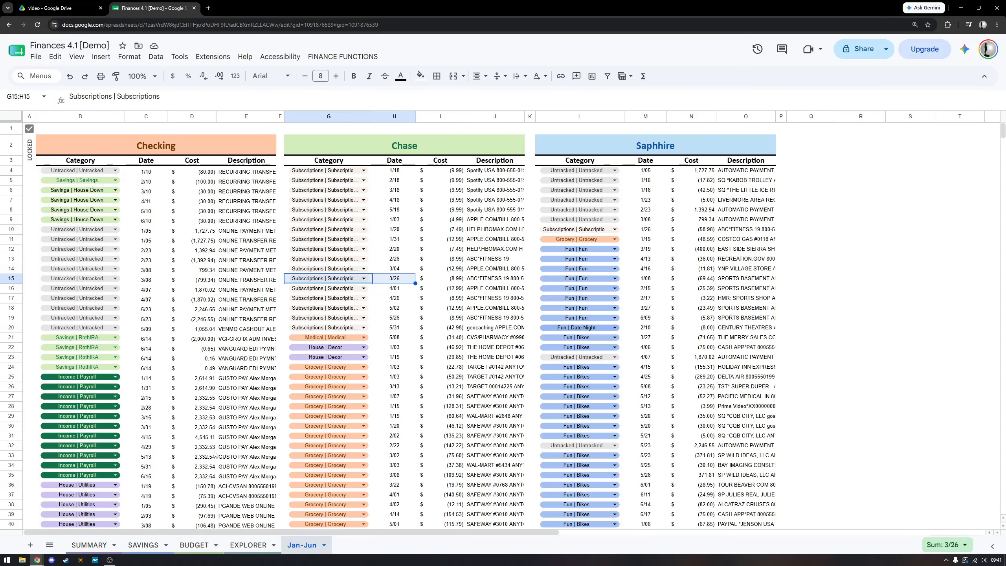
Switch to Google Drive and open the importer folder beside the Finances 4.1 [Demo] spreadsheet to view its CSV files.
left_click(39, 10)
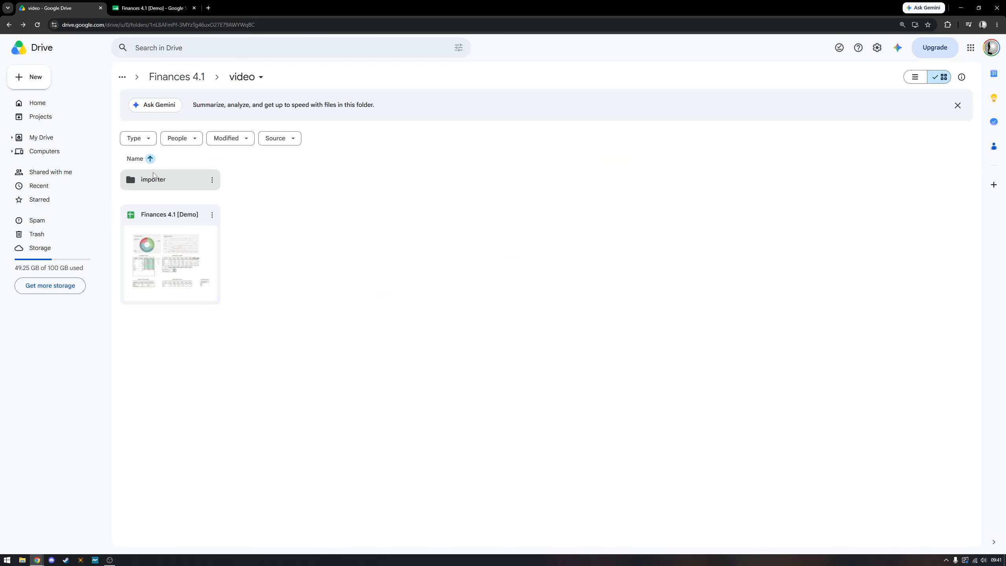
left_click(184, 239)
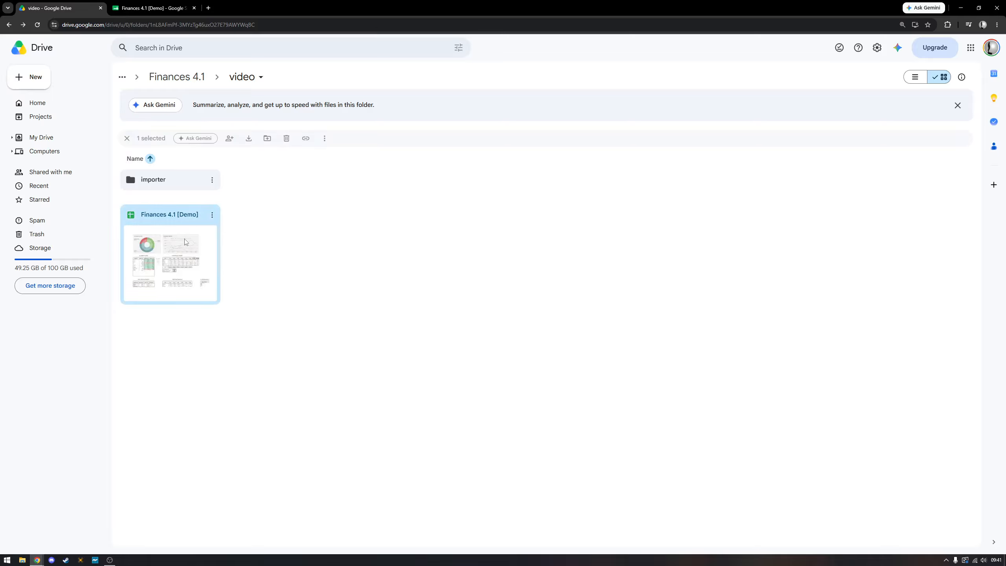
left_click(166, 178)
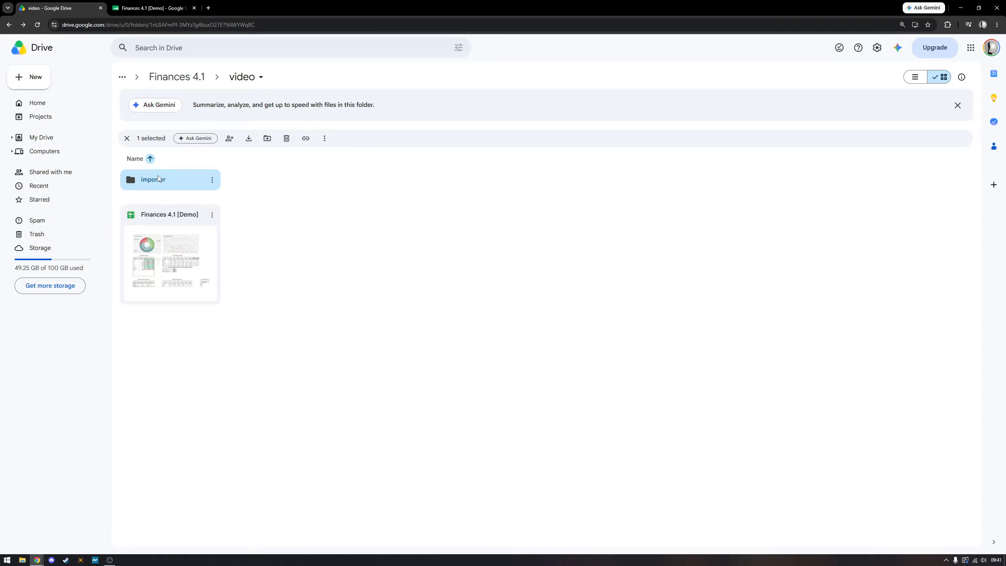
double_click(177, 182)
left_click_drag(401, 305, 191, 210)
left_click(304, 293)
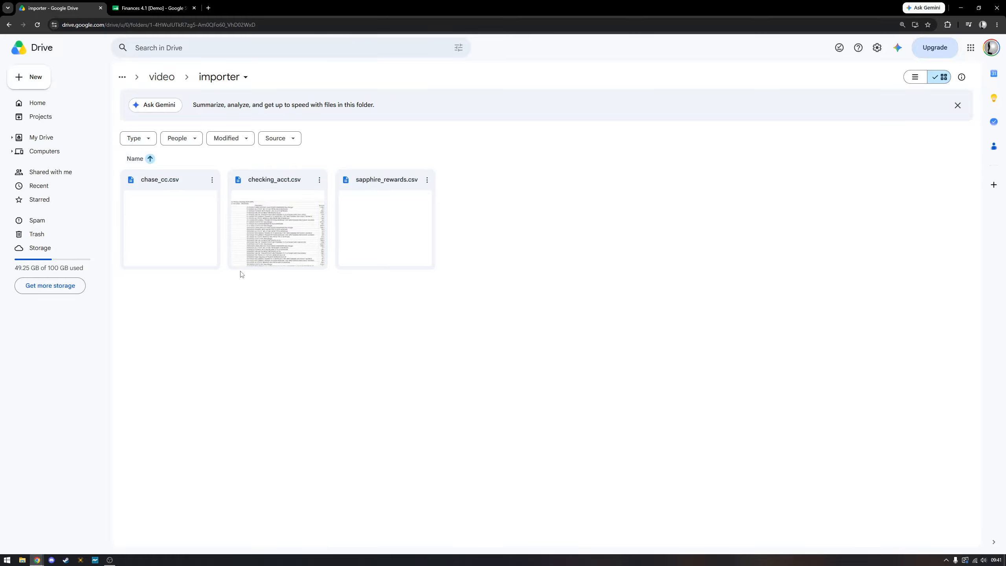
Preview chase_cc.csv, checking_acct.csv and sapphire_rewards.csv in turn, comparing their header rows and column layouts, and close the preview.
double_click(198, 214)
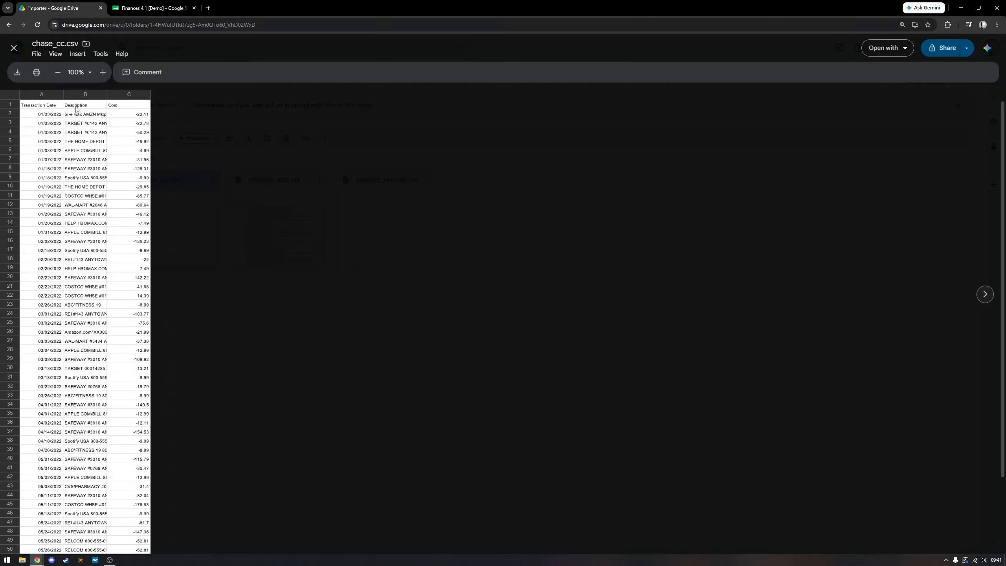
left_click_drag(34, 105, 112, 110)
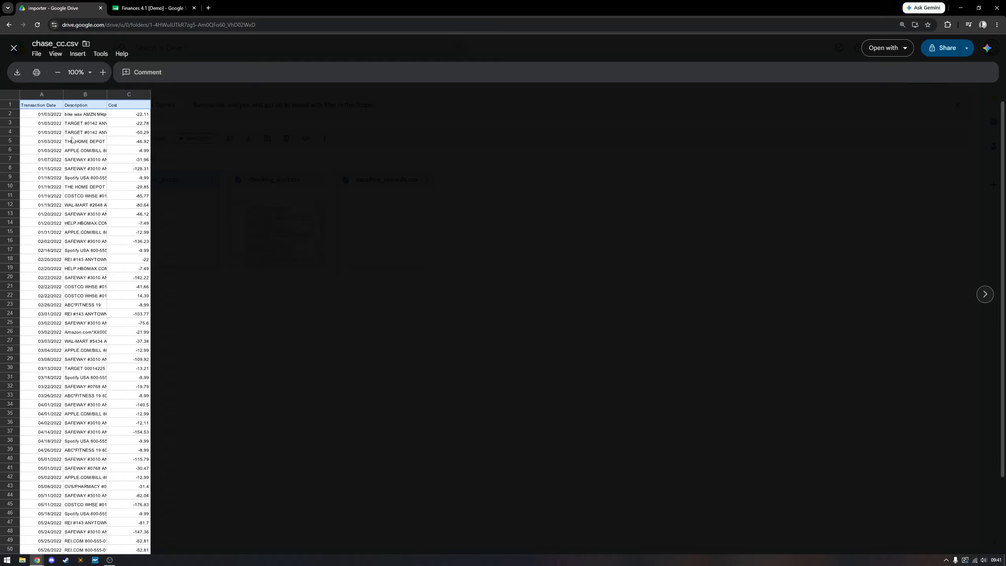
left_click(984, 293)
left_click_drag(138, 107, 35, 119)
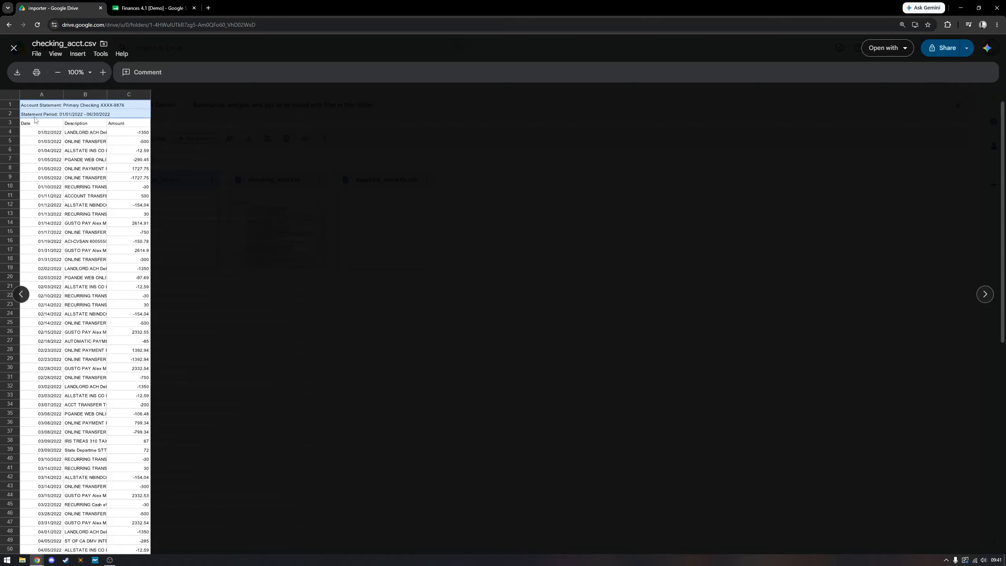
left_click(985, 293)
left_click(141, 298)
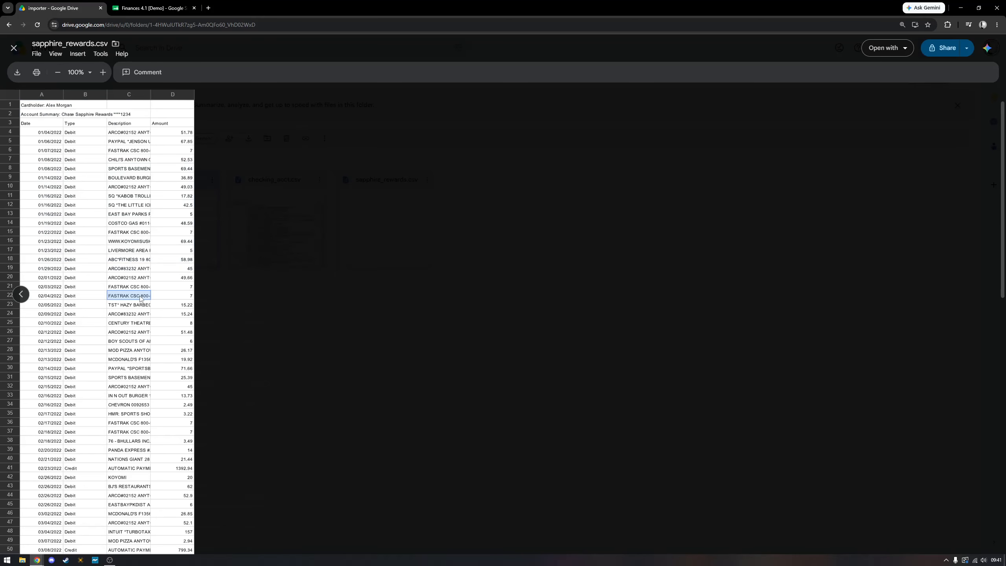
left_click(171, 172)
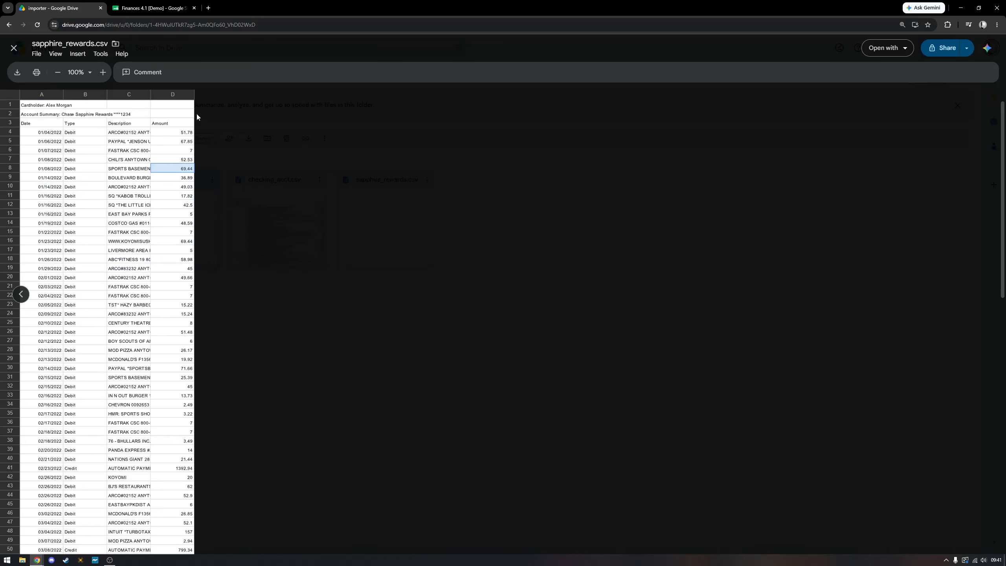
left_click(14, 47)
left_click(412, 366)
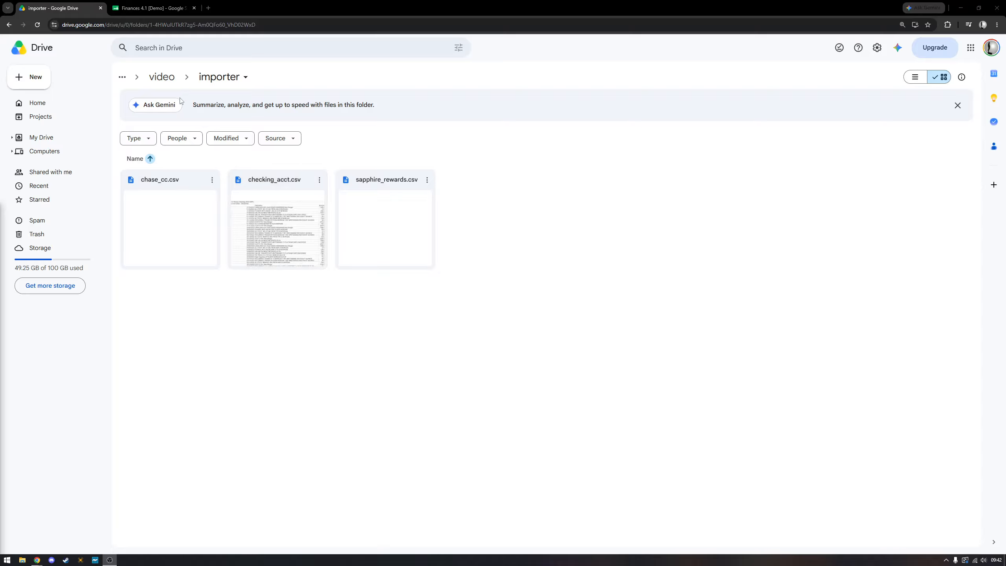
Examine the date, description and amount rows in checking_acct.csv, and return to the video folder.
double_click(319, 248)
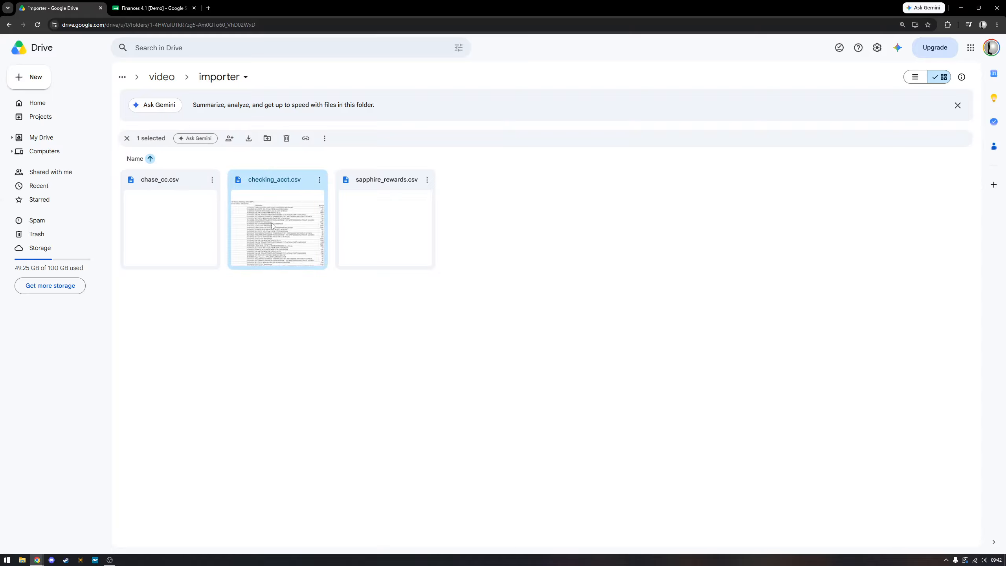
left_click_drag(43, 156, 45, 217)
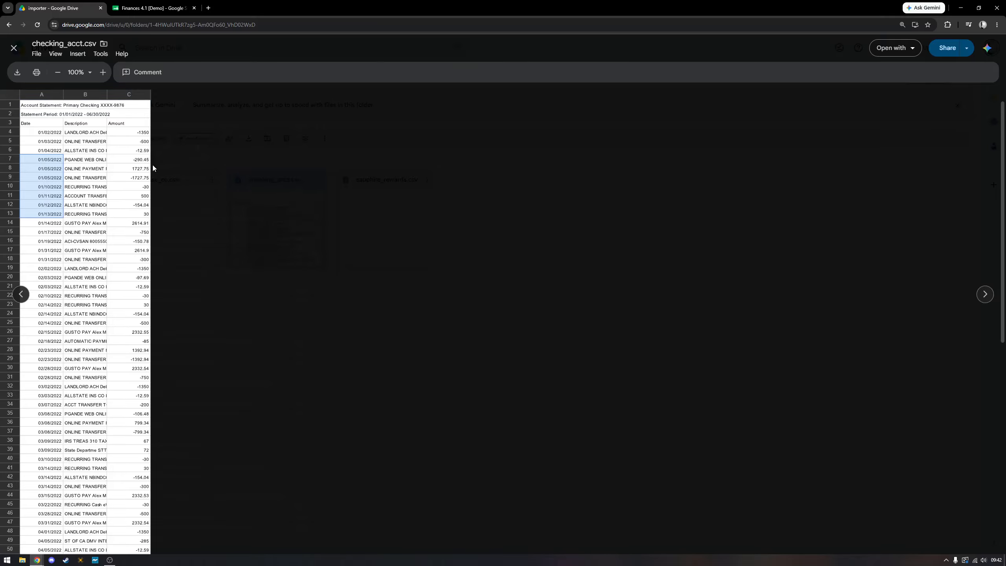
left_click_drag(128, 161, 44, 224)
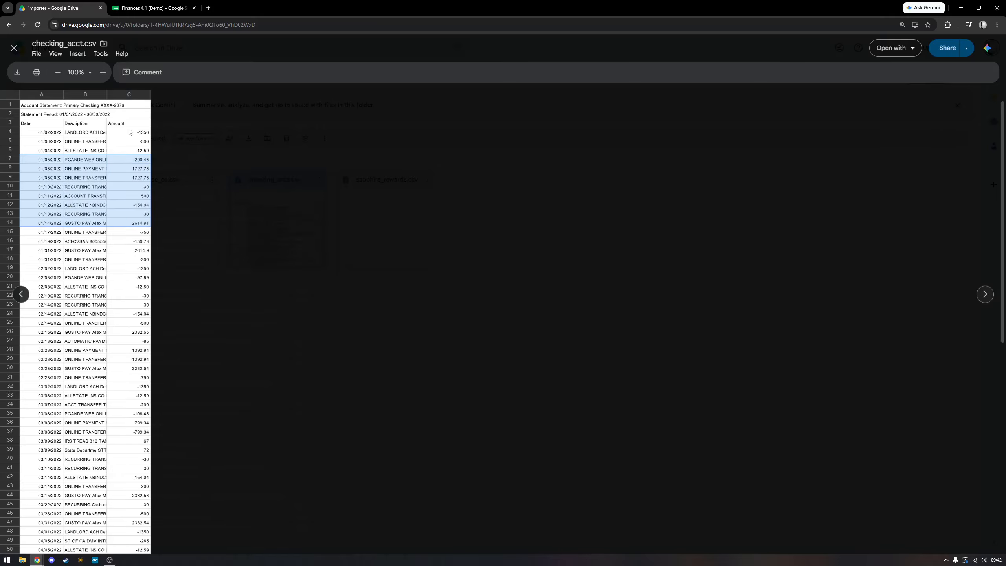
left_click(14, 48)
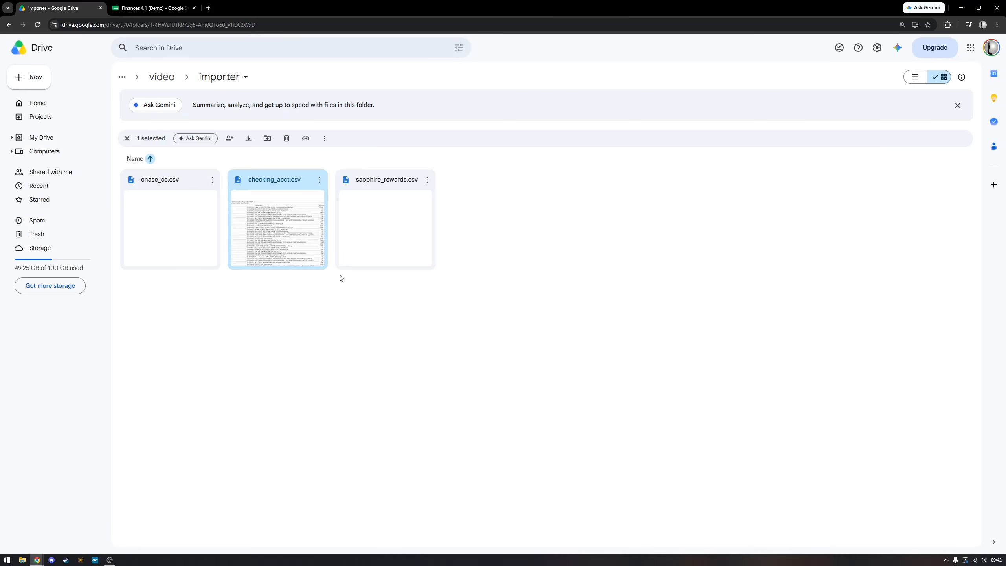
left_click(398, 297)
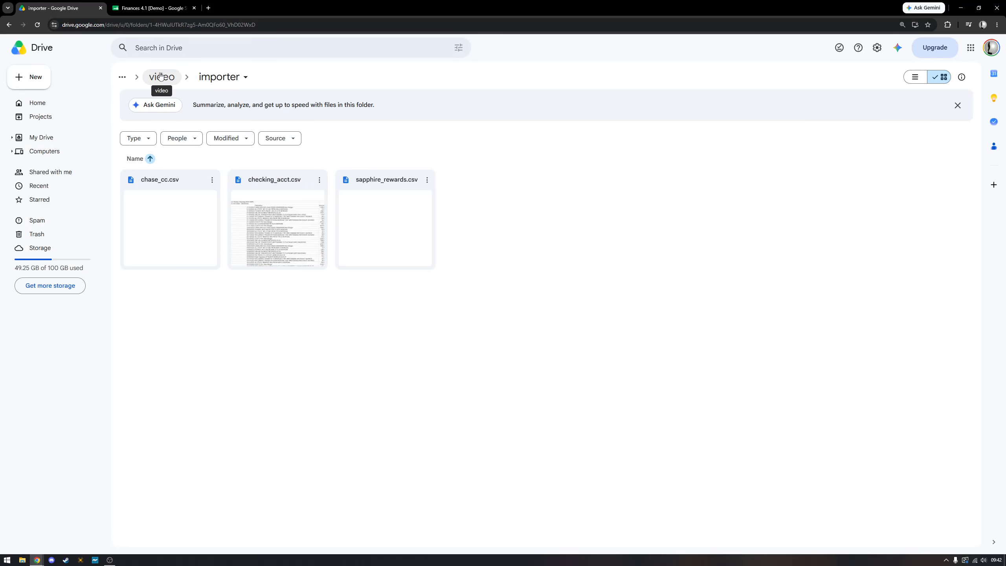
left_click(161, 77)
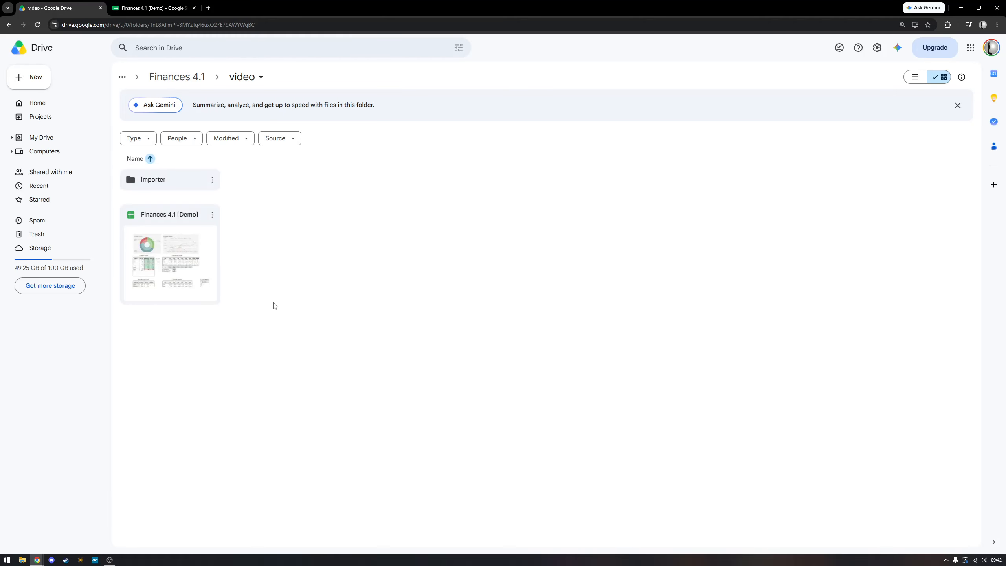
Switch to the Finances 4.1 [Demo] spreadsheet and add a transaction sheet named demo with the finance functions.
left_click(145, 9)
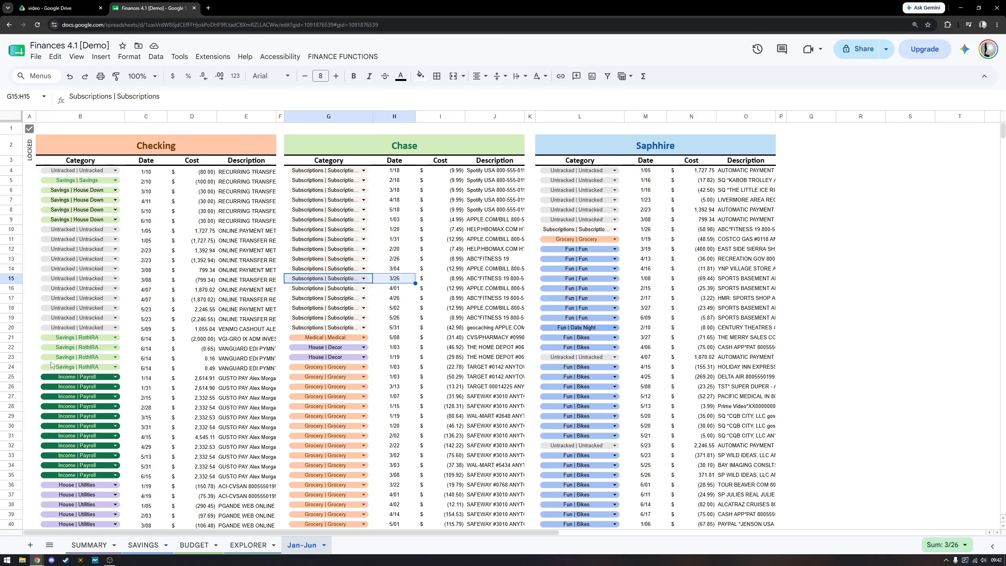
key("alt+Tab")
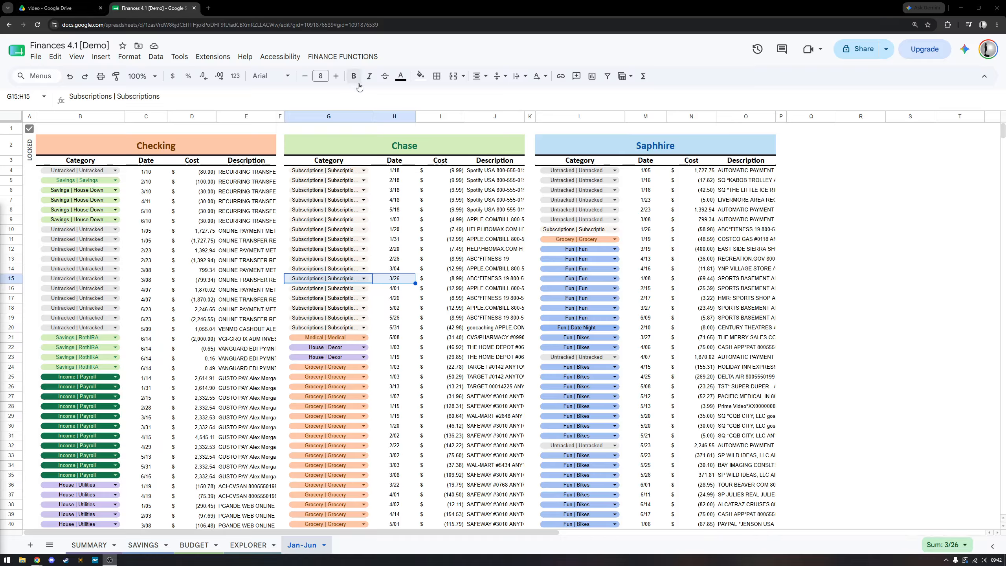
left_click(338, 58)
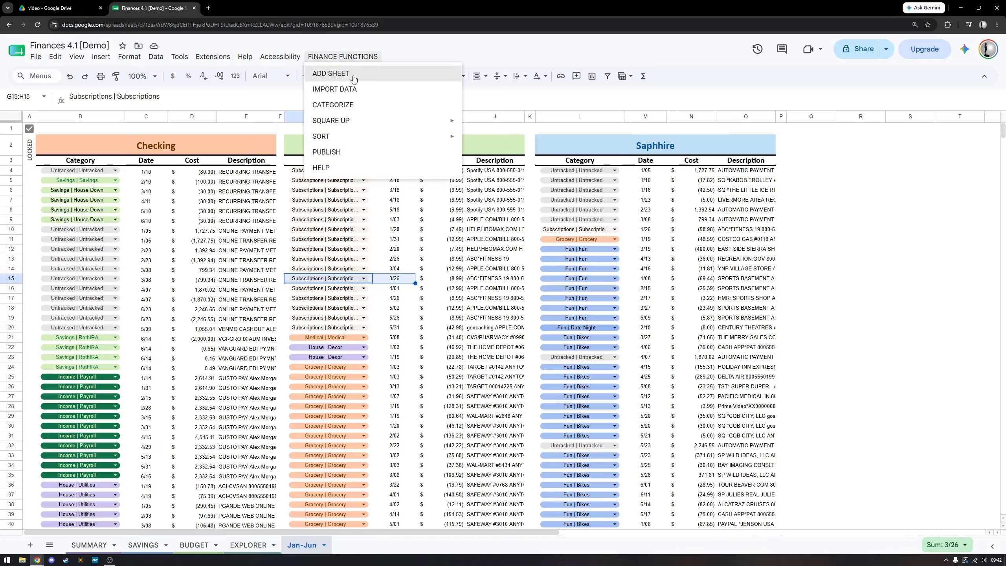
left_click(353, 72)
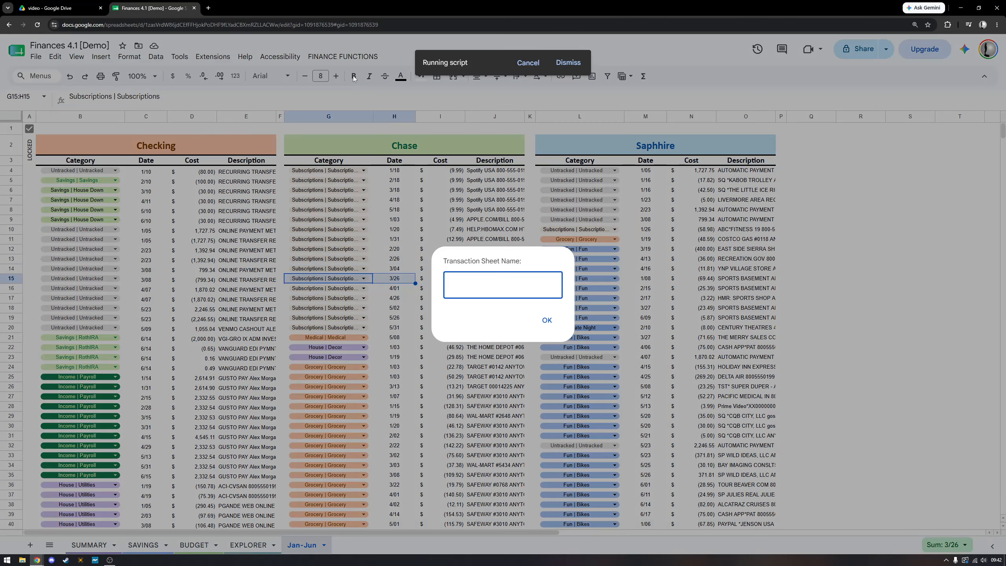
type("demo")
left_click(546, 321)
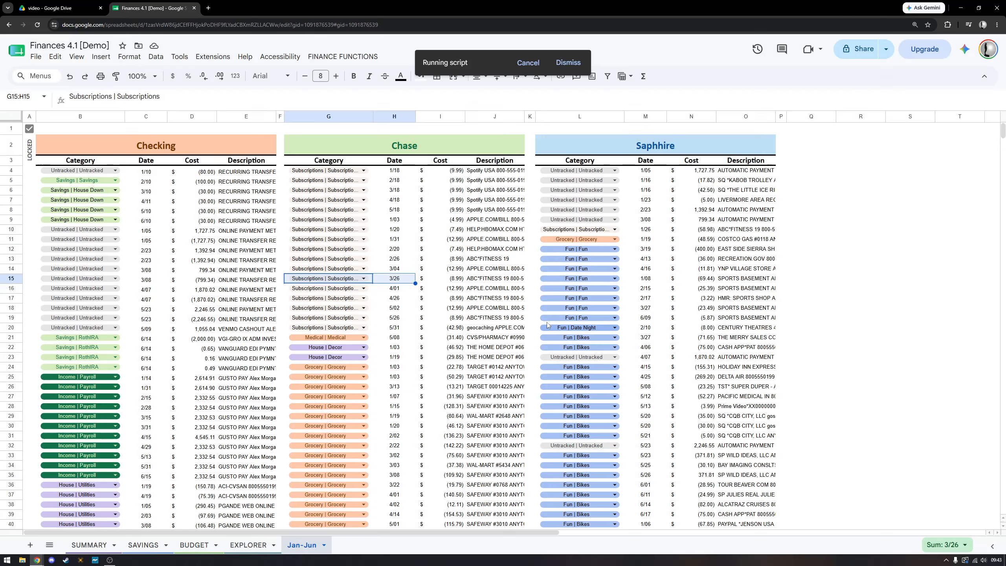
Hide the Jan-Jun sheet and open the new _demo sheet.
right_click(303, 549)
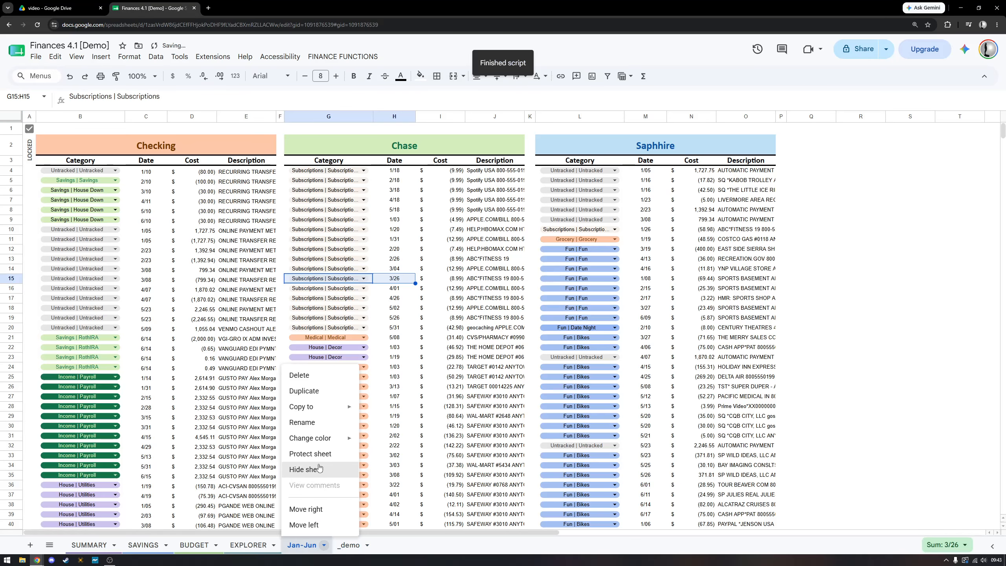
left_click(306, 469)
left_click(303, 548)
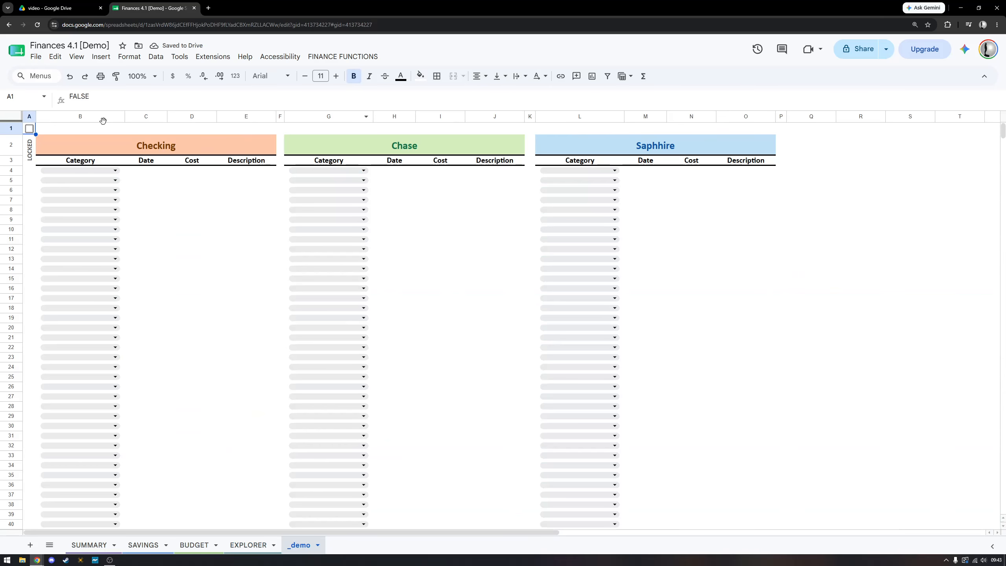
Examine the empty sheet's Checking, Chase and Saphhire account blocks, their blank transaction cells and the category choices.
left_click(232, 141)
left_click(498, 139)
left_click(671, 152)
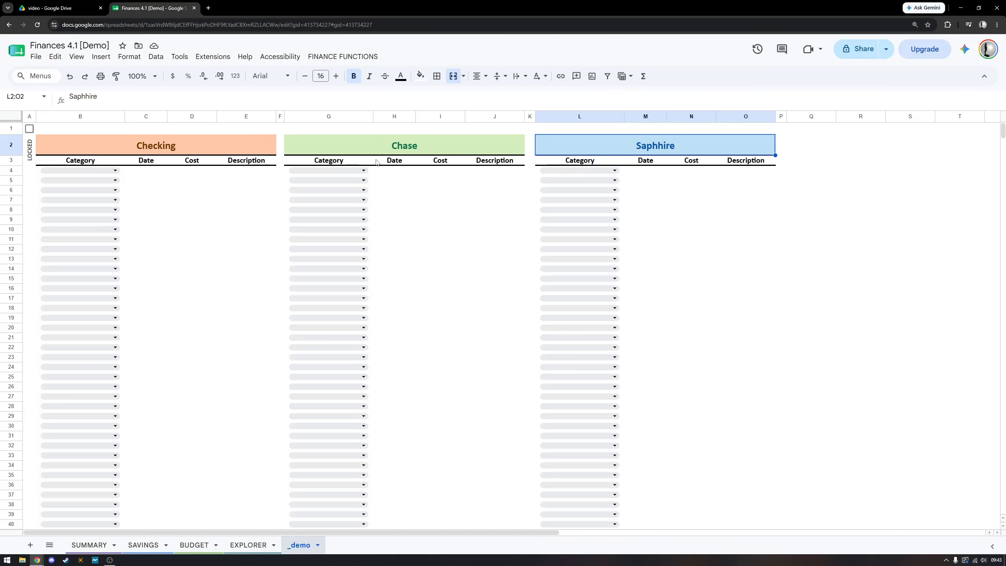
left_click_drag(180, 182, 234, 317)
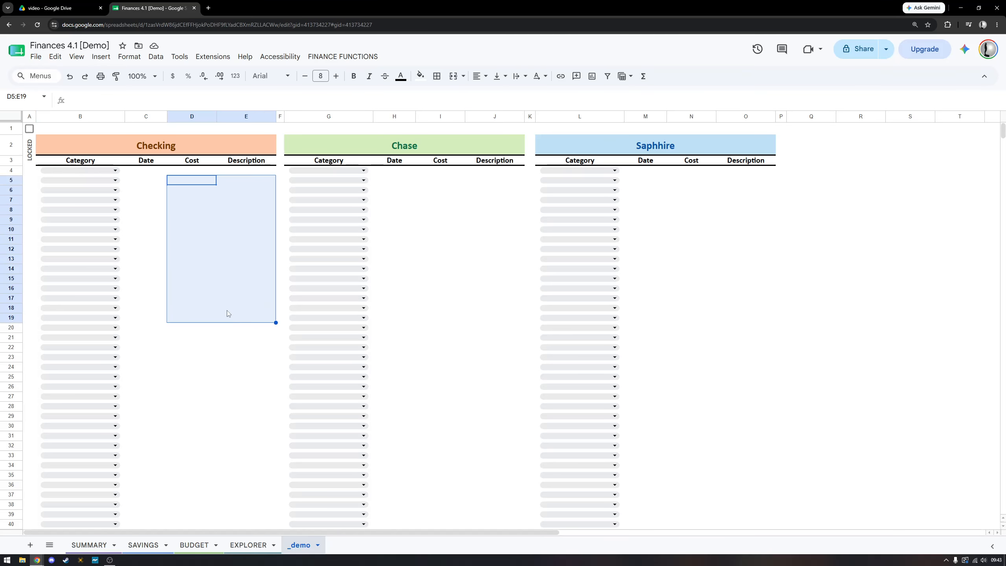
left_click(147, 237)
left_click(111, 190)
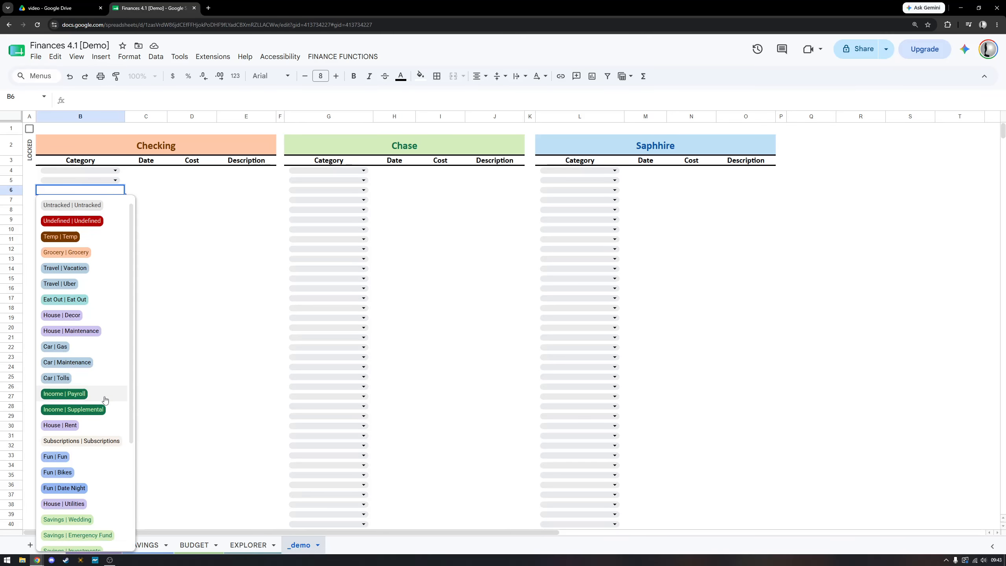
scroll(105, 392, "down", 3)
left_click(160, 347)
left_click(180, 212)
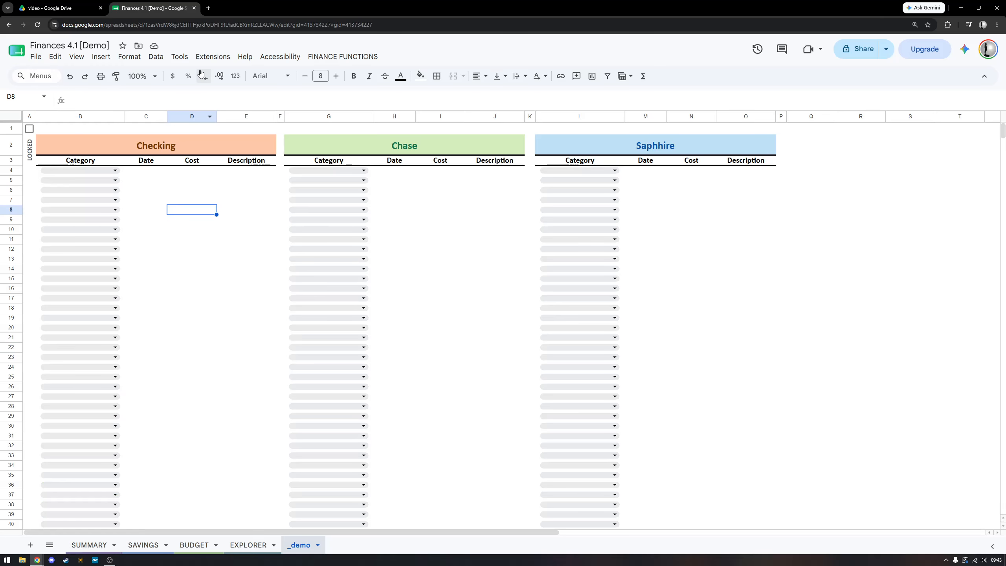
Import the bank transaction data into the _demo sheet with the finance functions.
left_click(349, 59)
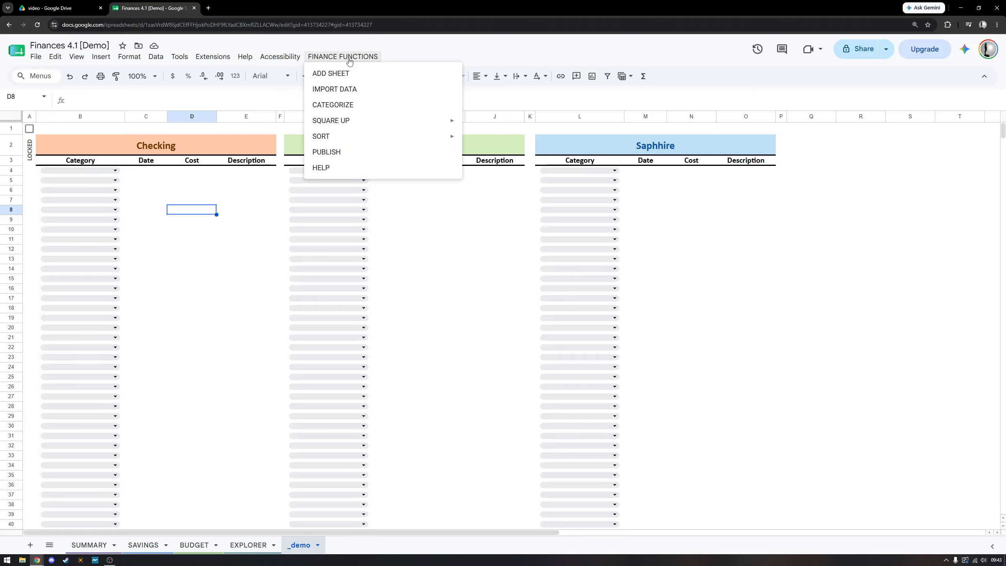
left_click(366, 90)
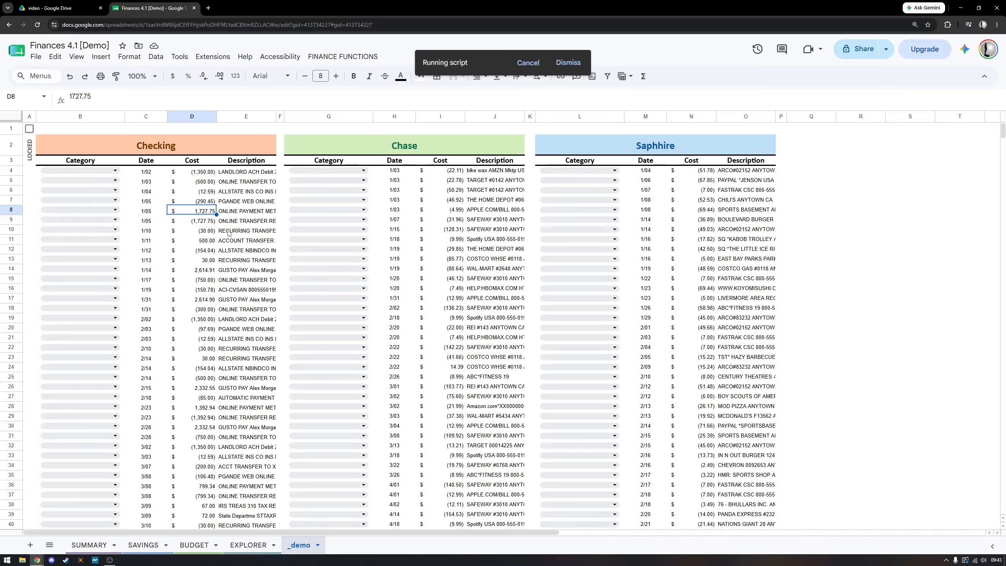
left_click_drag(243, 192, 251, 313)
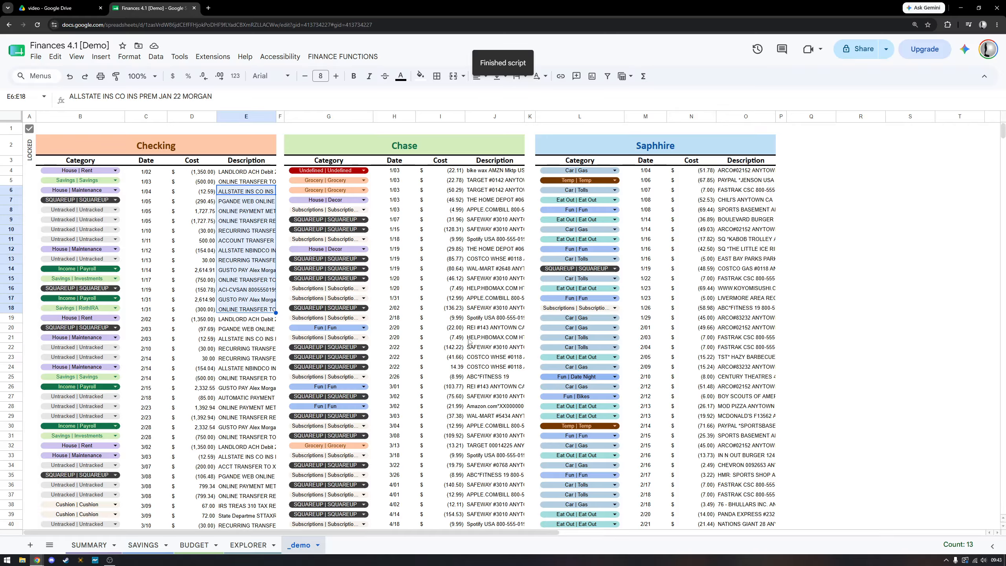
Review the imported transactions and their assigned categories throughout the three account blocks, including the Undefined row in Saphhire.
left_click(480, 272)
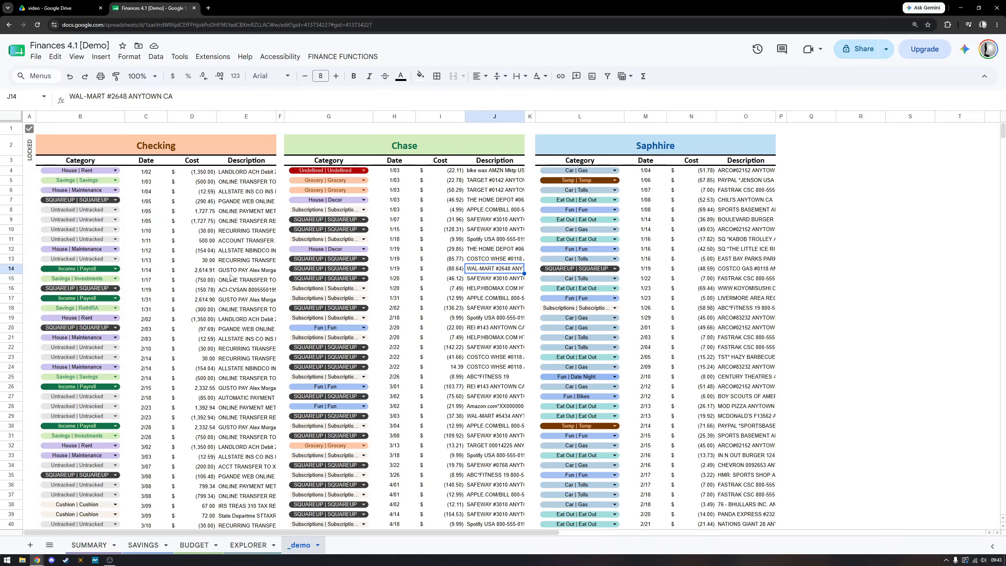
scroll(231, 277, "down", 15)
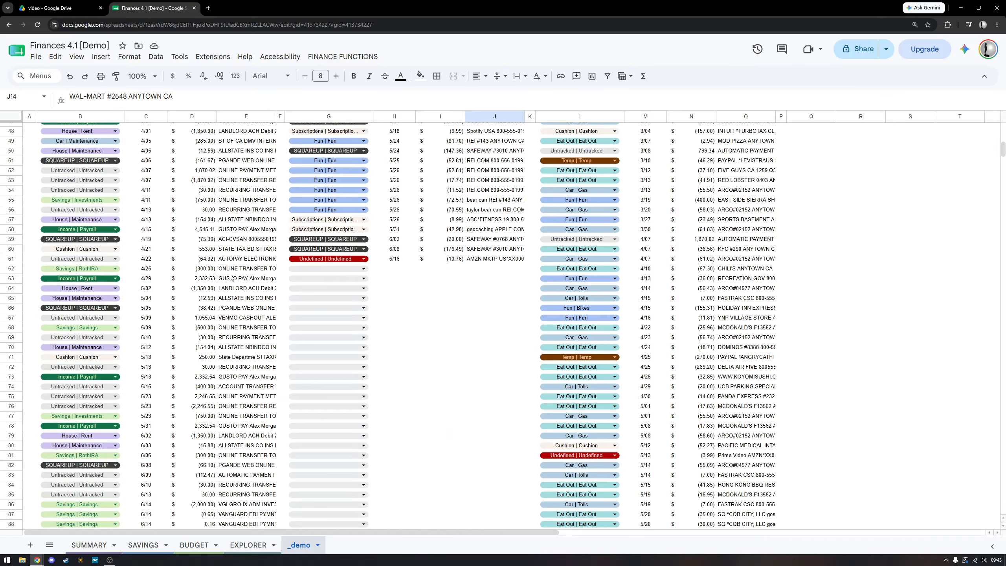
scroll(419, 343, "down", 10)
scroll(424, 344, "up", 11)
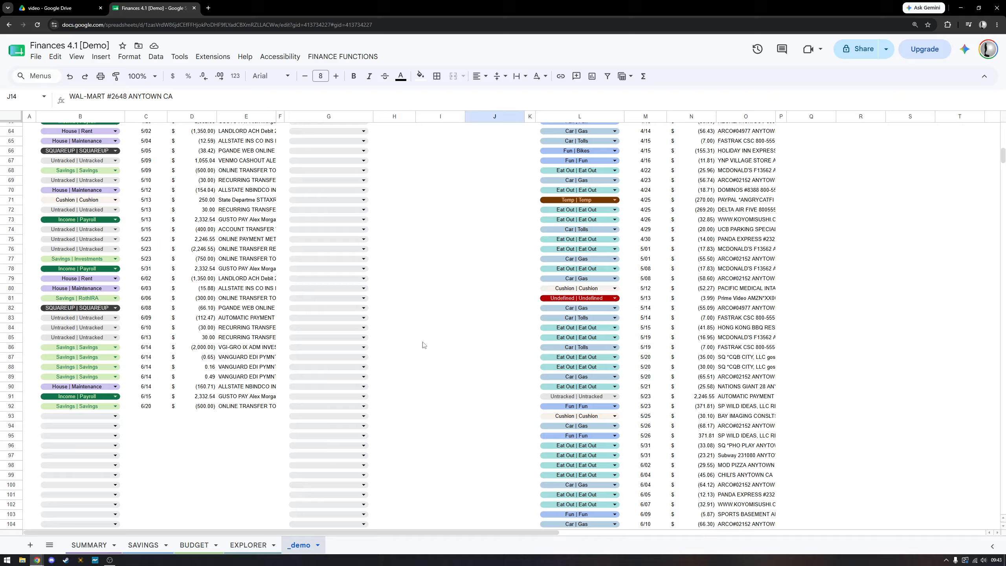
left_click_drag(526, 299, 697, 299)
scroll(524, 297, "up", 14)
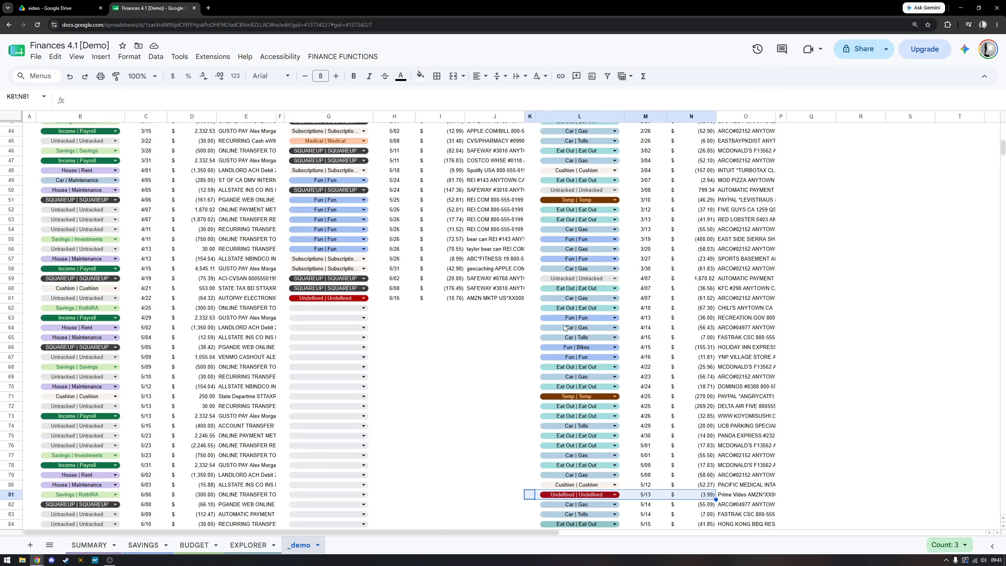
left_click(495, 258)
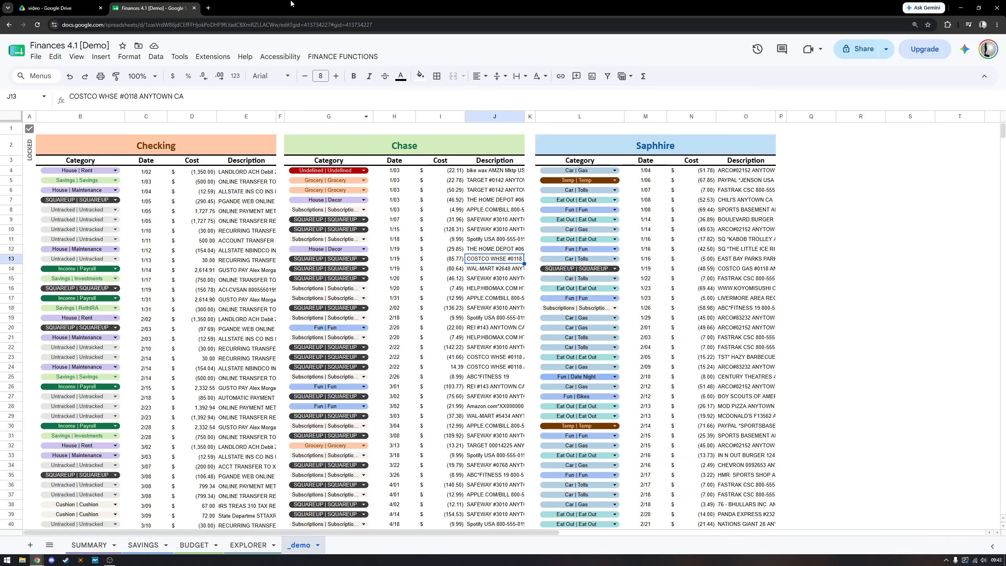
Sort the _demo sheet's transactions by category using the finance functions.
left_click(340, 56)
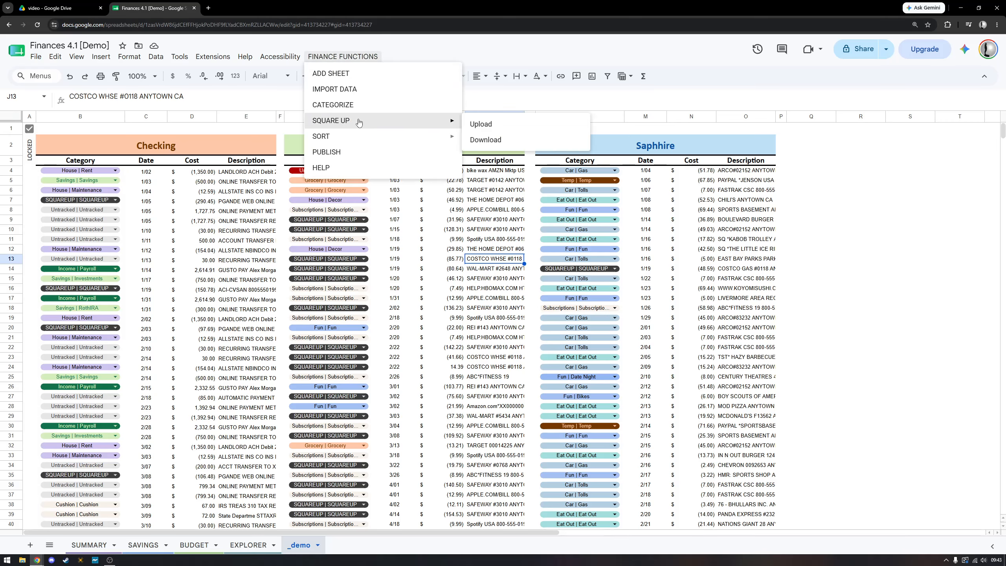
mouse_move(360, 136)
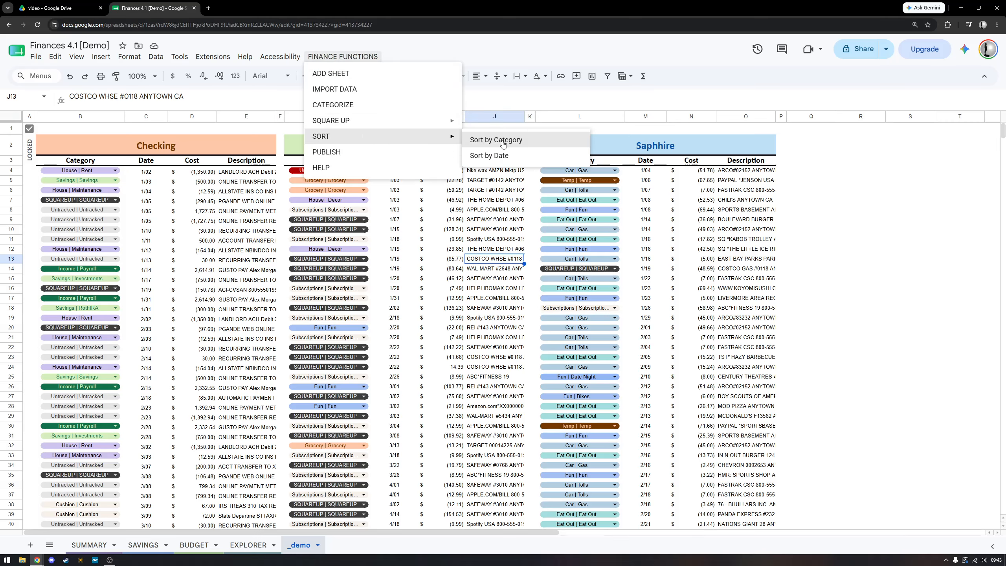
left_click(503, 141)
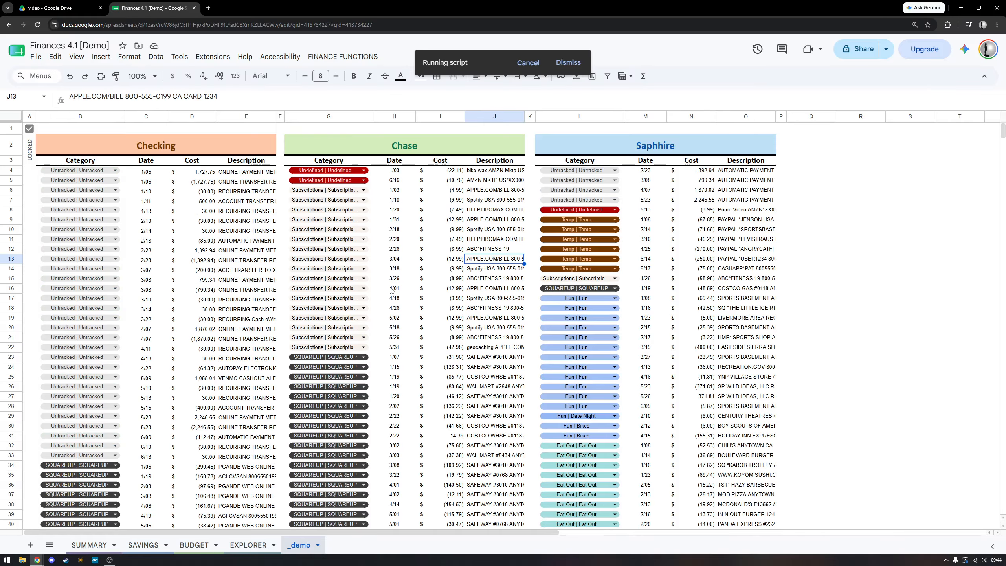
scroll(381, 331, "up", 1)
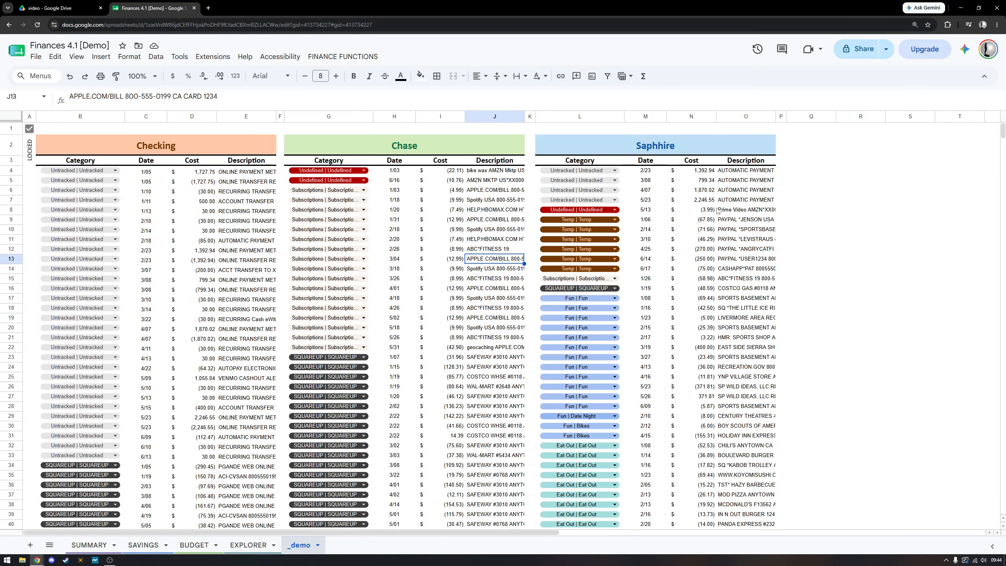
In the Saphhire block, set the Prime Video row's category to Fun | Fun and the first two Temp rows to Fun | Bikes.
left_click(614, 209)
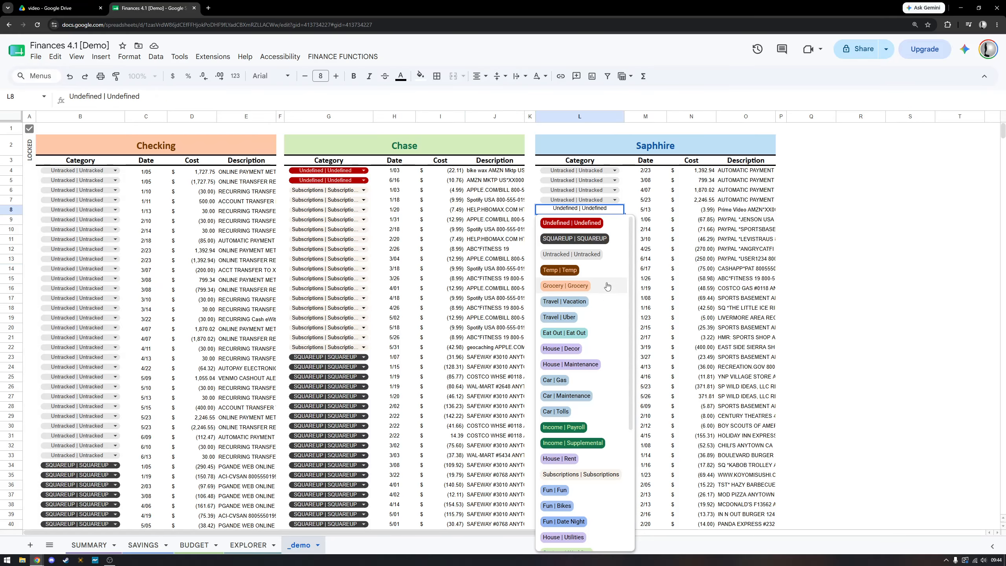
left_click(588, 490)
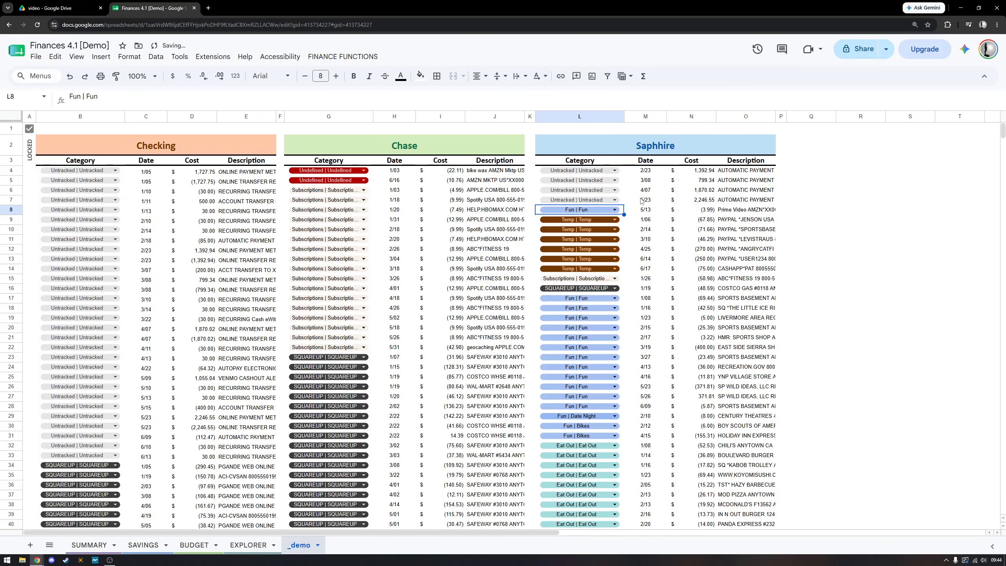
left_click_drag(731, 220, 730, 269)
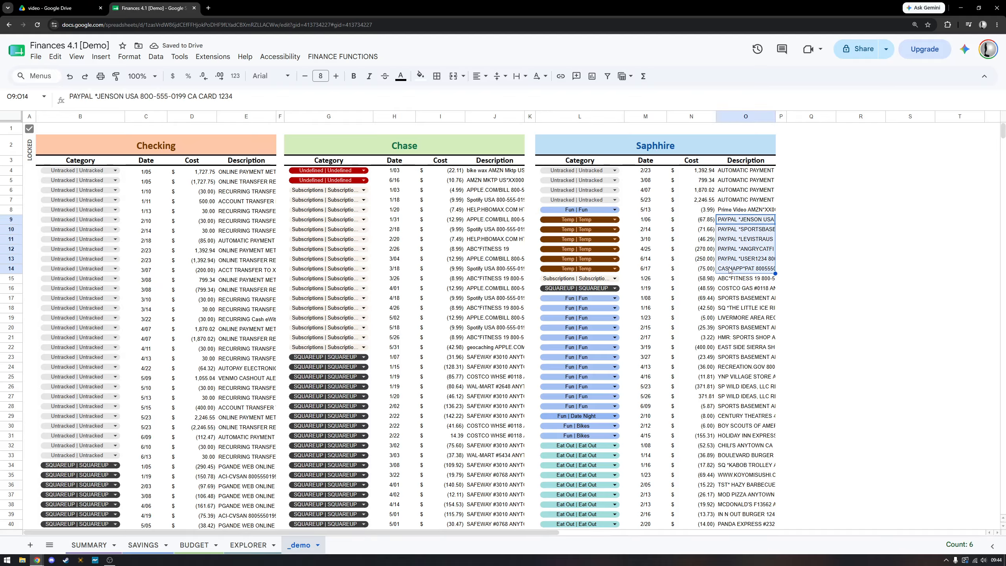
left_click(615, 222)
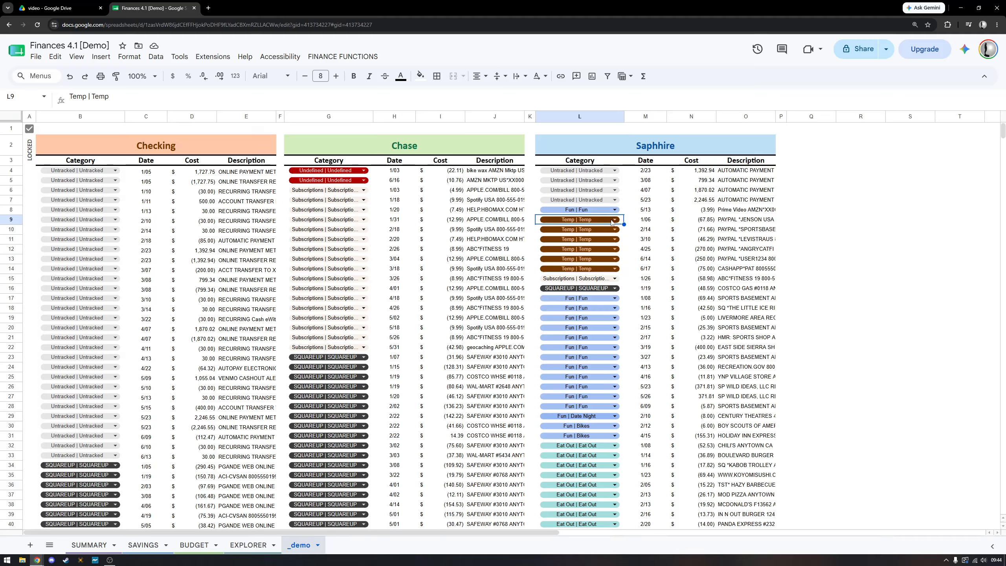
left_click(614, 220)
scroll(578, 376, "down", 3)
left_click(570, 406)
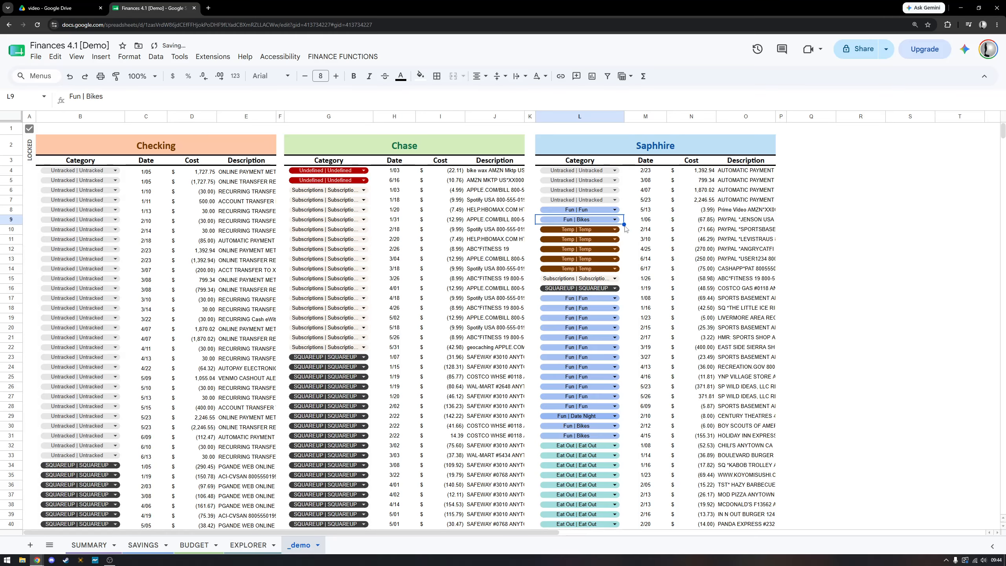
left_click_drag(623, 224, 624, 234)
Set the category of the 3/10 PAYPAL *LEVISTRAUS transaction in the Saphhire block to Hygiene | Hygiene.
left_click(724, 241)
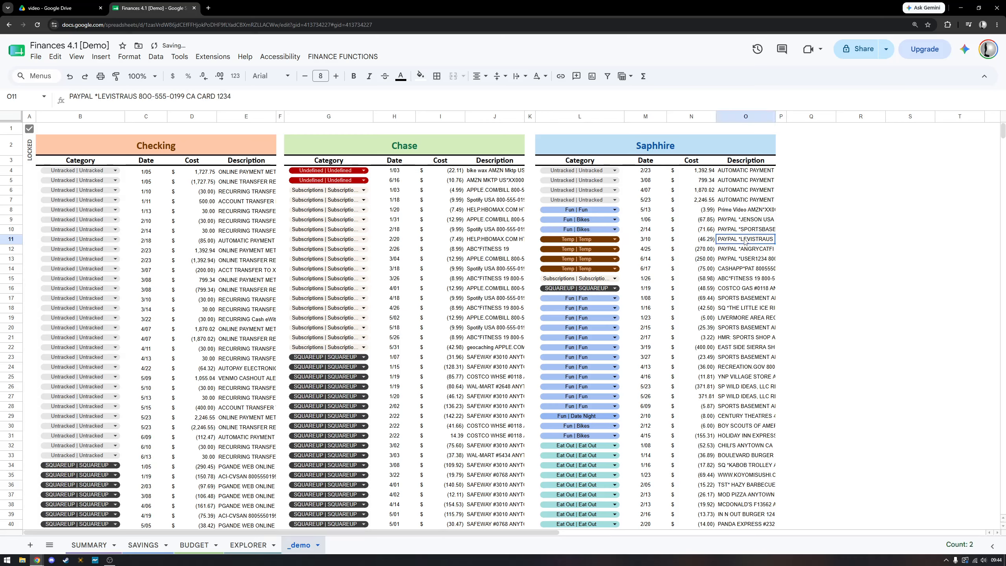
left_click(604, 241)
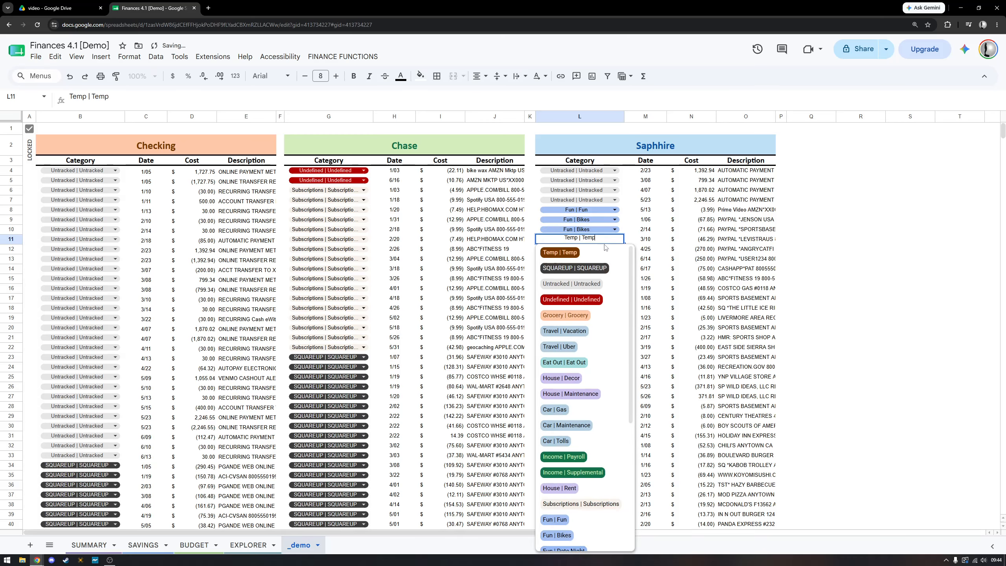
double_click(574, 238)
triple_click(574, 238)
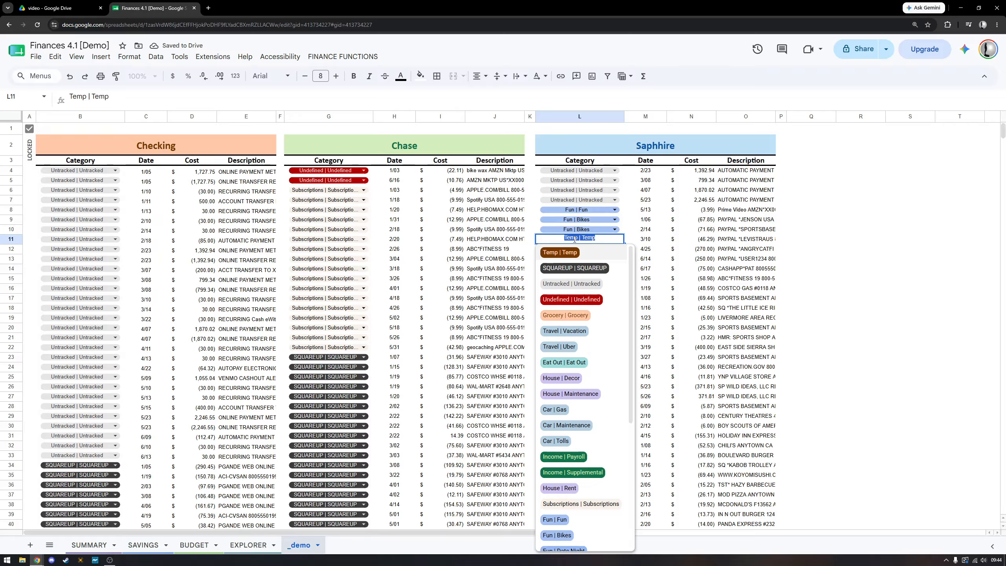
type("hy")
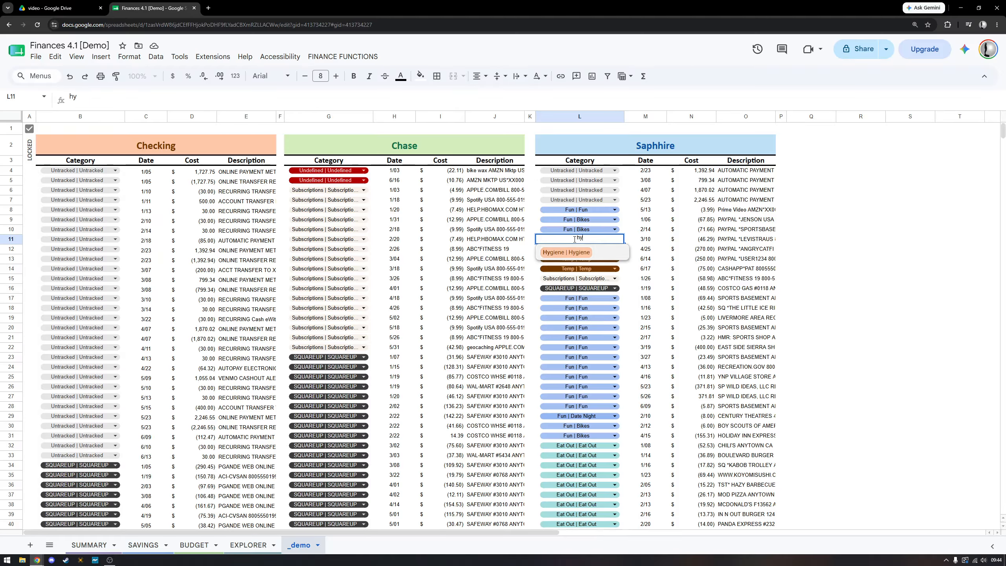
key("Return")
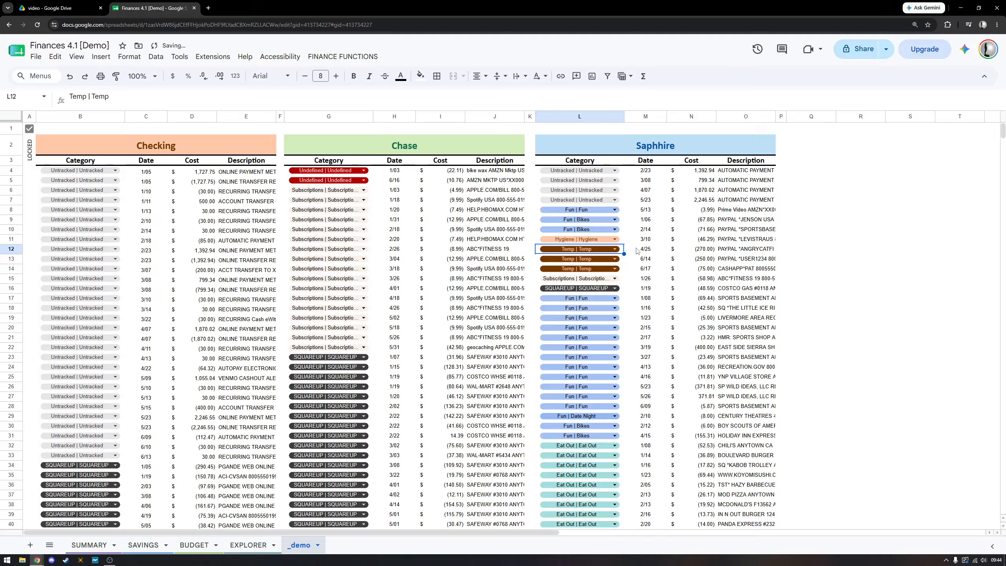
Copy the Fun | Bikes category from the Saphhire block's 1/06 row into its three remaining Temp rows.
left_click(621, 213)
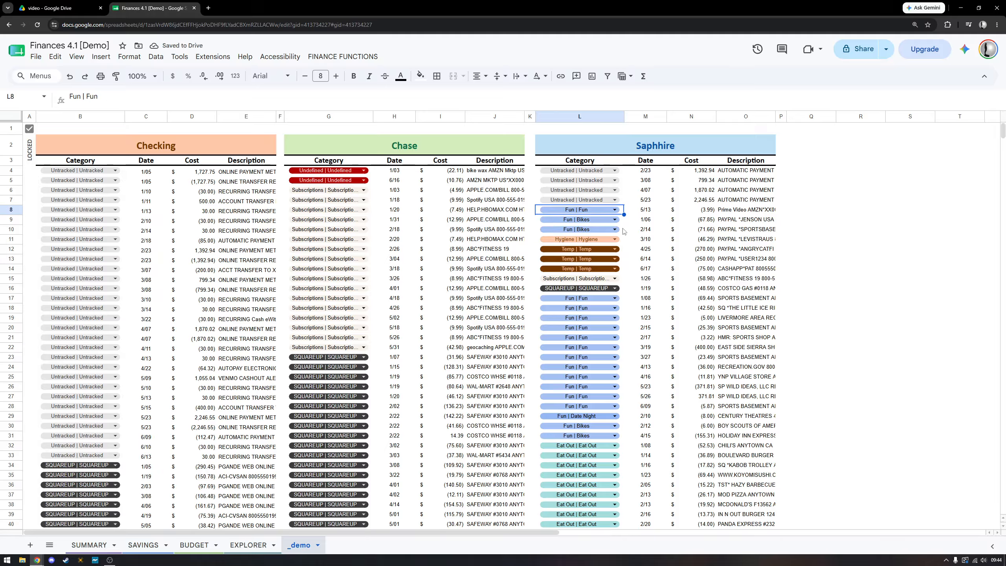
left_click(621, 220)
key("ctrl+c")
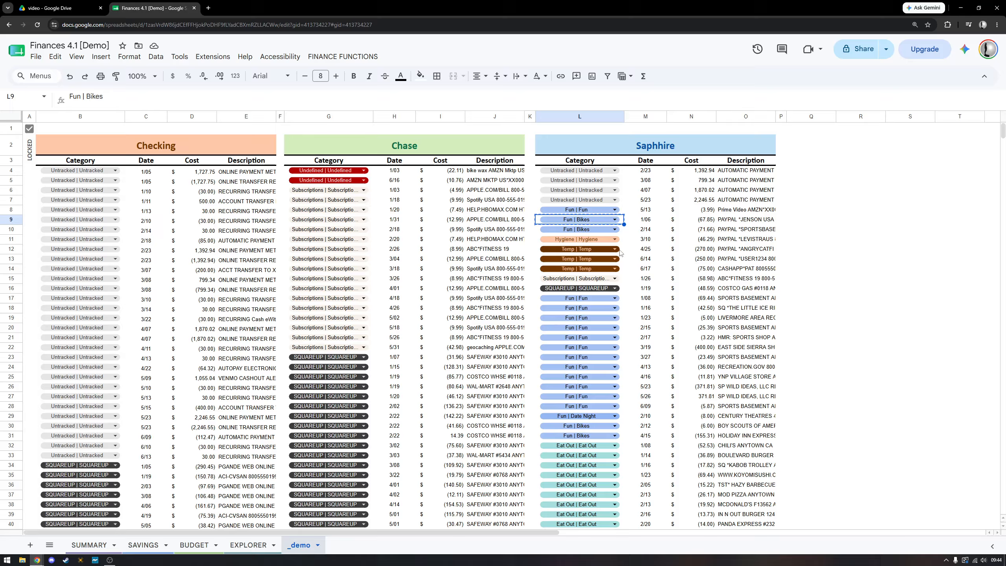
double_click(619, 249)
key("Escape")
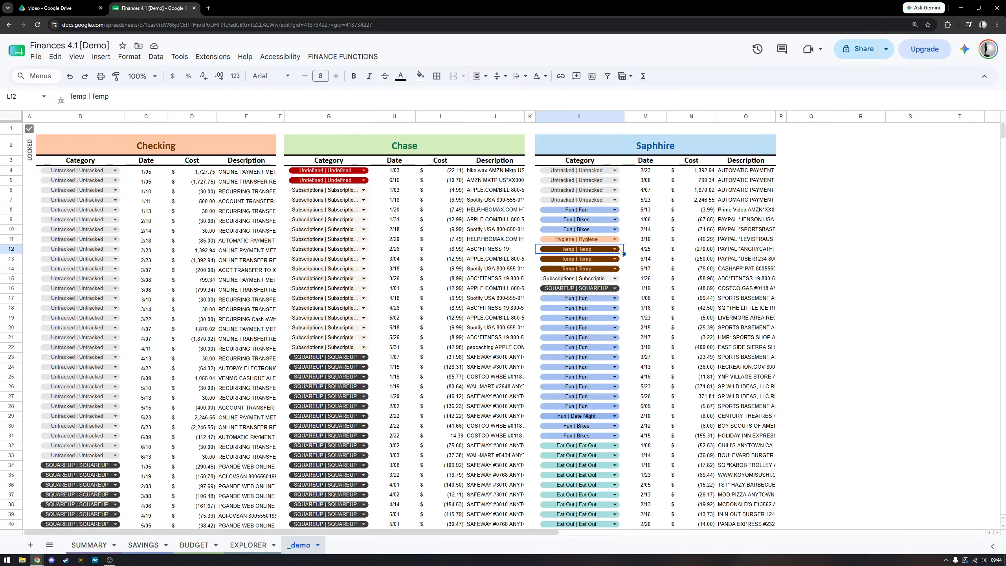
key("ctrl+v")
key("Down")
key("ctrl+v")
key("Down")
key("ctrl+v")
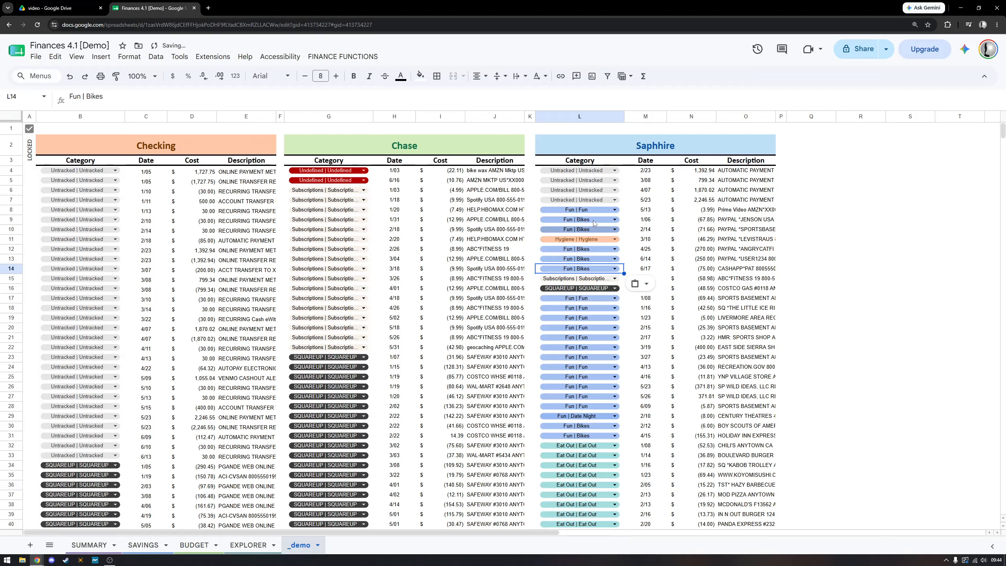
Set both Undefined rows at the top of the Chase block to Fun | Bikes by copying the category from Saphhire.
left_click(484, 181)
left_click(473, 172)
key("Down")
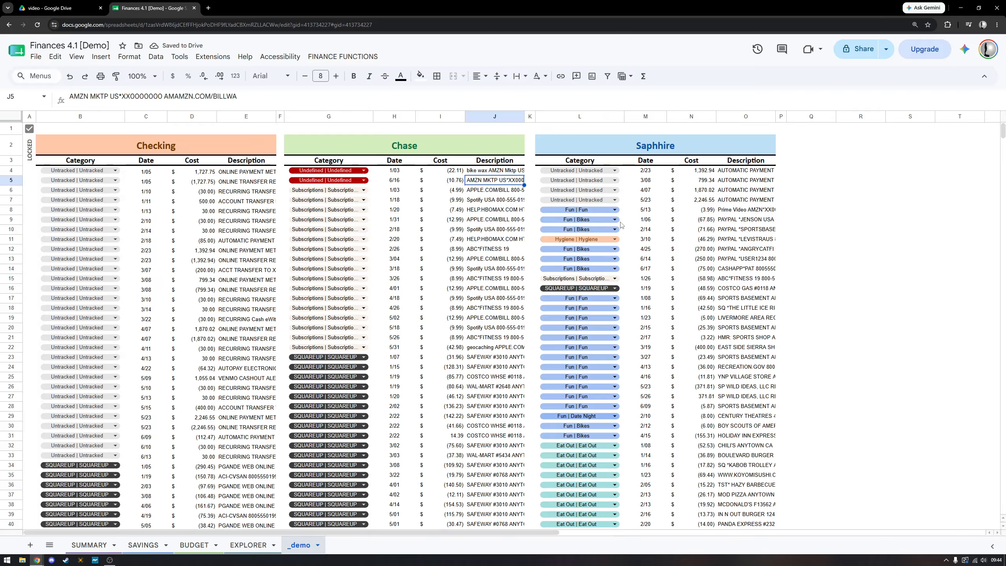
left_click(577, 221)
key("ctrl+c")
left_click(370, 171)
key("ctrl+v")
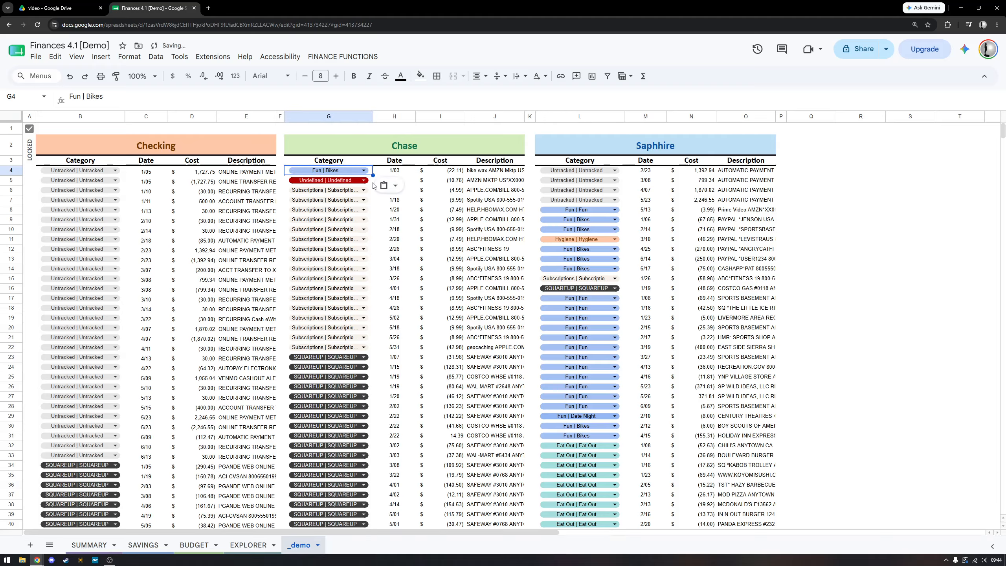
key("Down")
key("ctrl+v")
left_click(443, 240)
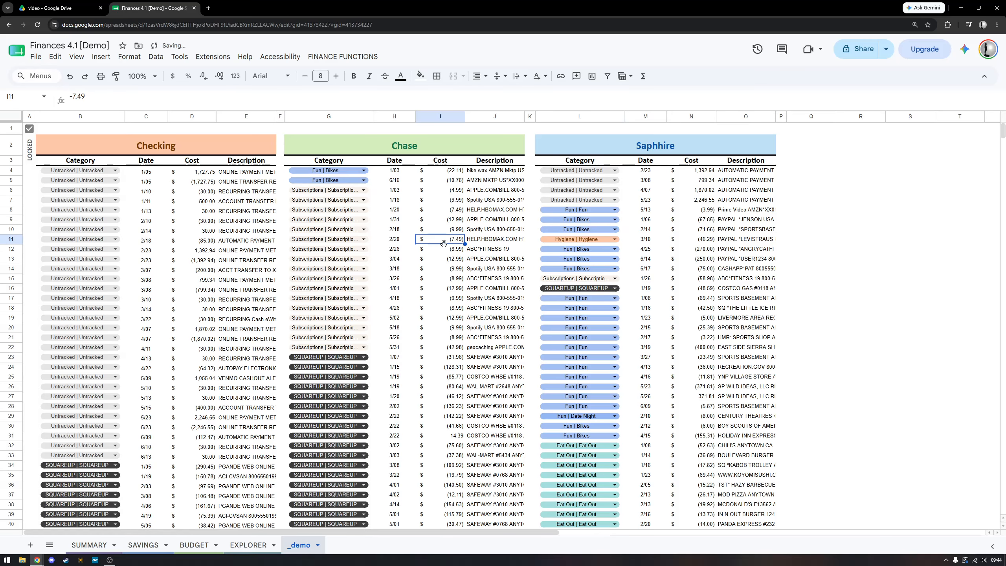
Review the categorized transactions down the sheet, then examine the Untracked rows and early transfers in the Checking block.
scroll(304, 262, "down", 15)
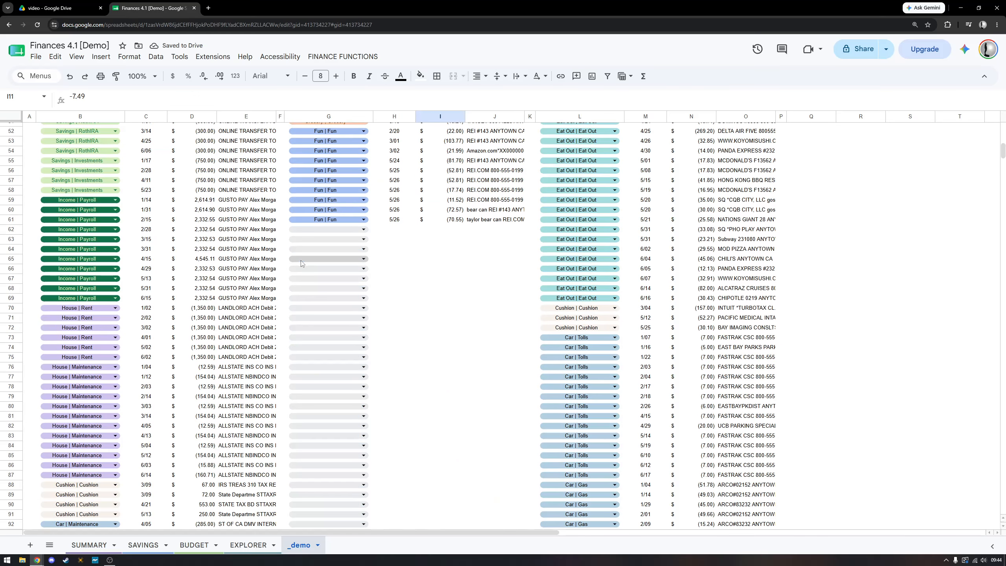
scroll(299, 266, "up", 6)
scroll(299, 268, "up", 10)
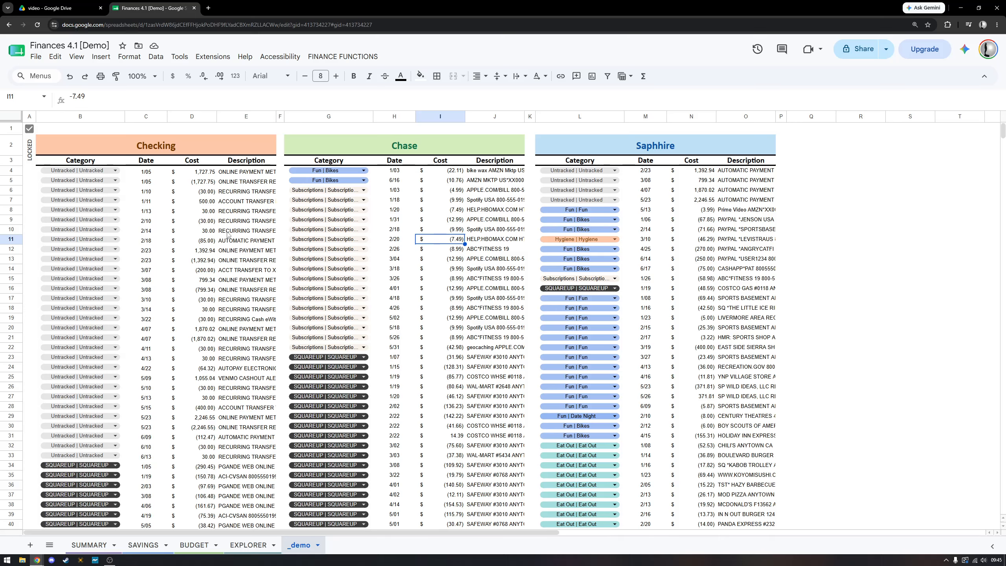
left_click(239, 211)
left_click(121, 183)
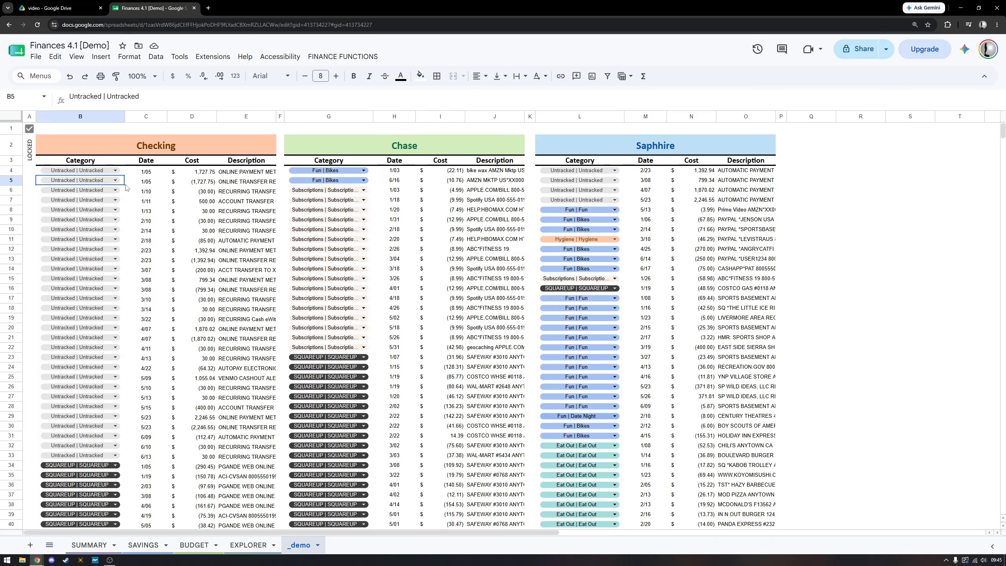
left_click_drag(123, 183, 206, 456)
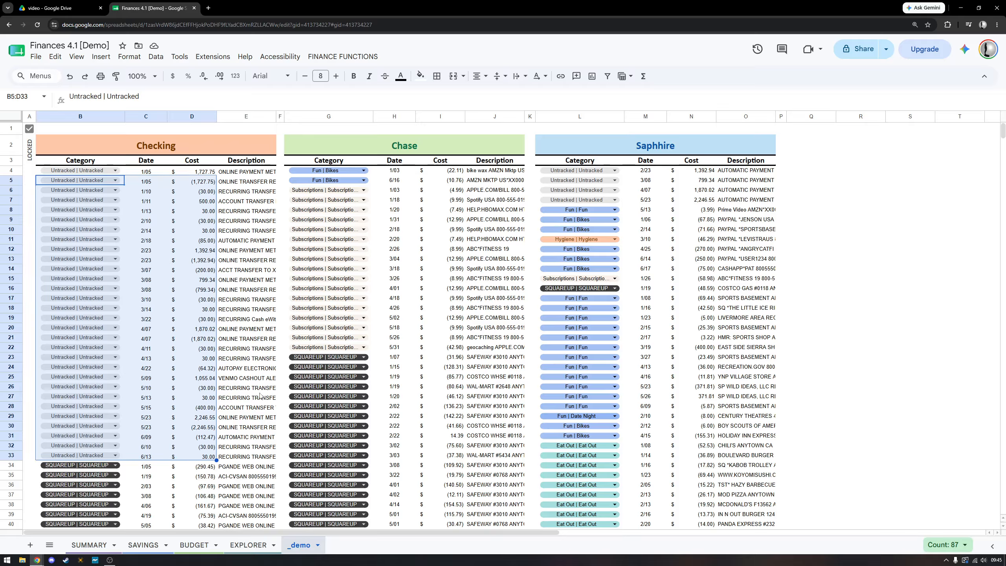
left_click(260, 390)
left_click_drag(237, 193, 228, 214)
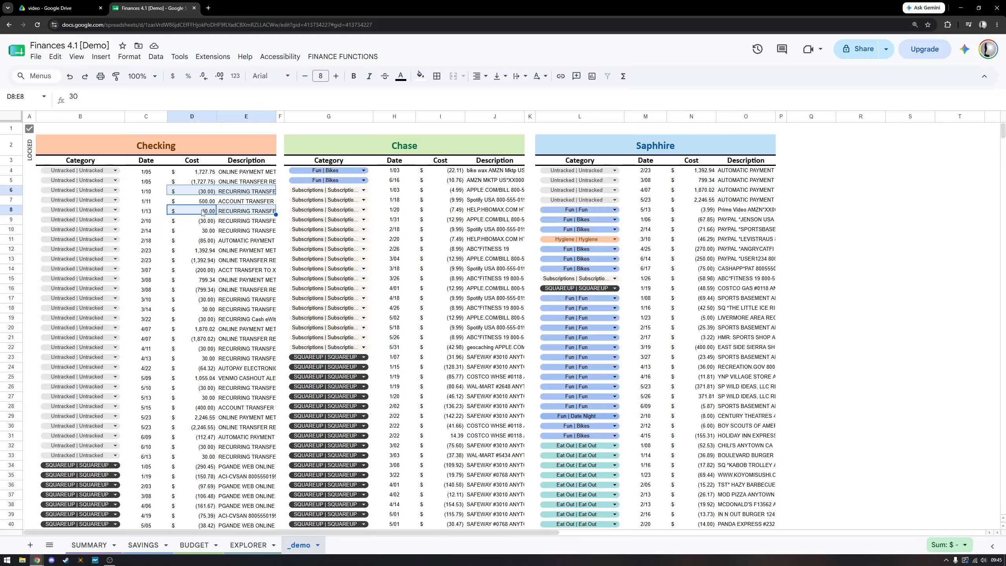
left_click_drag(204, 175, 206, 181)
left_click(244, 181)
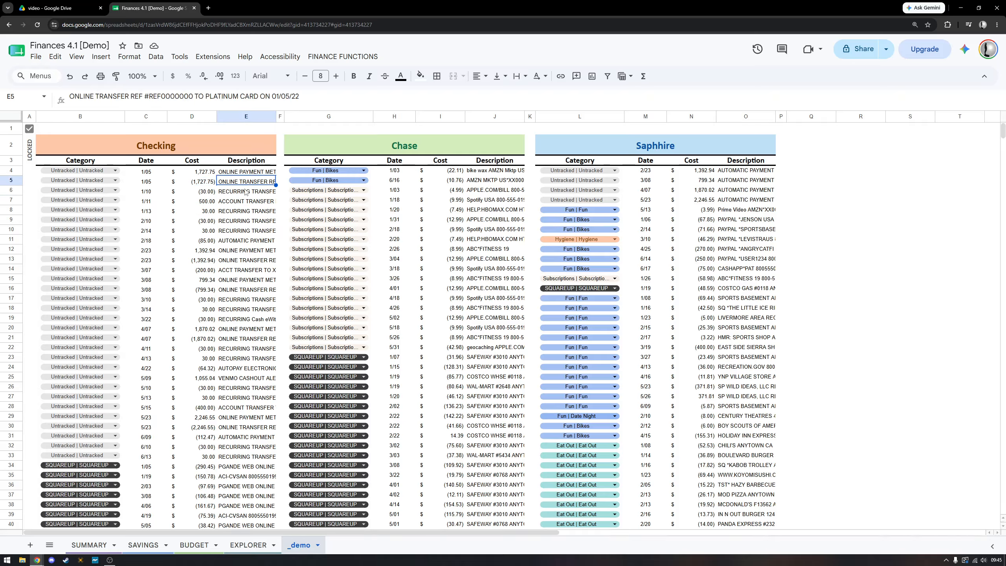
Compare the 2/23 card payment transfer in Checking with Saphhire's automatic payments, and read the 2/10 recurring transfer's full description.
left_click(192, 261)
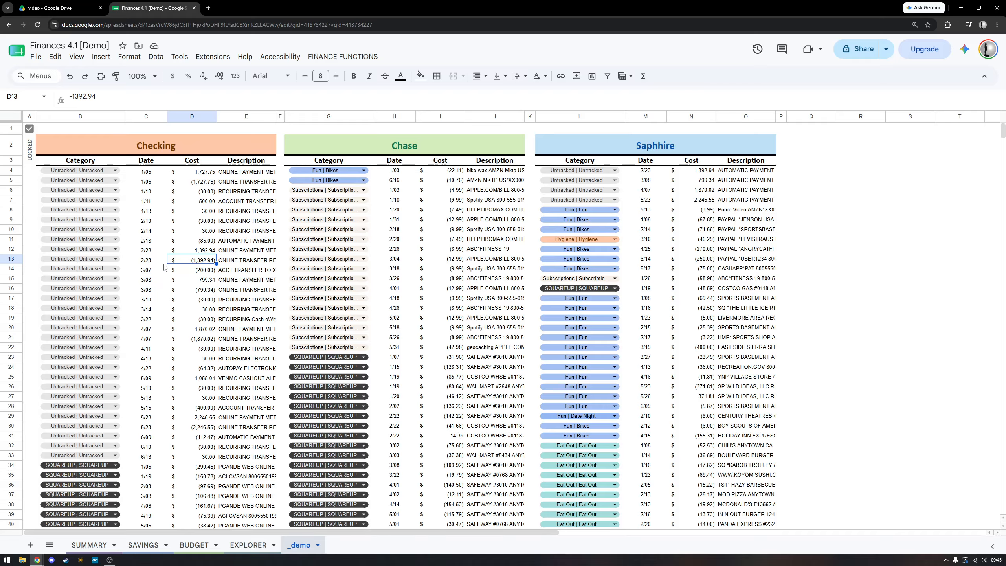
left_click_drag(101, 260, 219, 259)
left_click(246, 261)
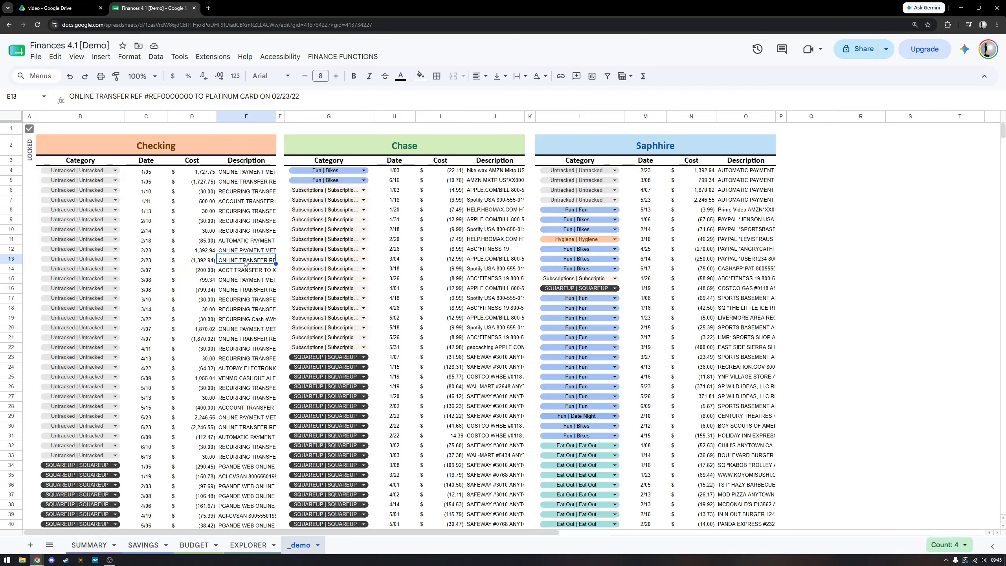
left_click_drag(622, 191, 728, 192)
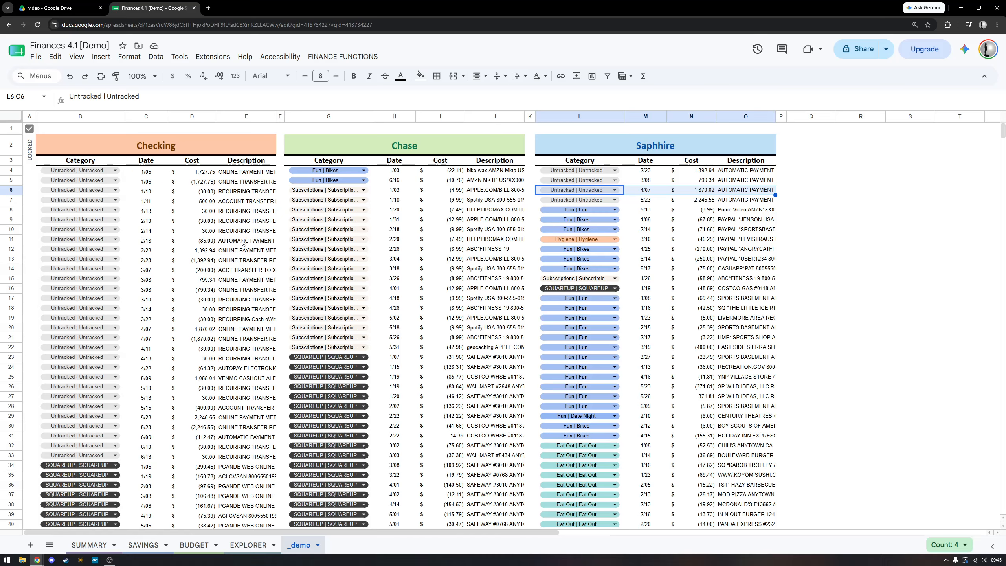
left_click(233, 220)
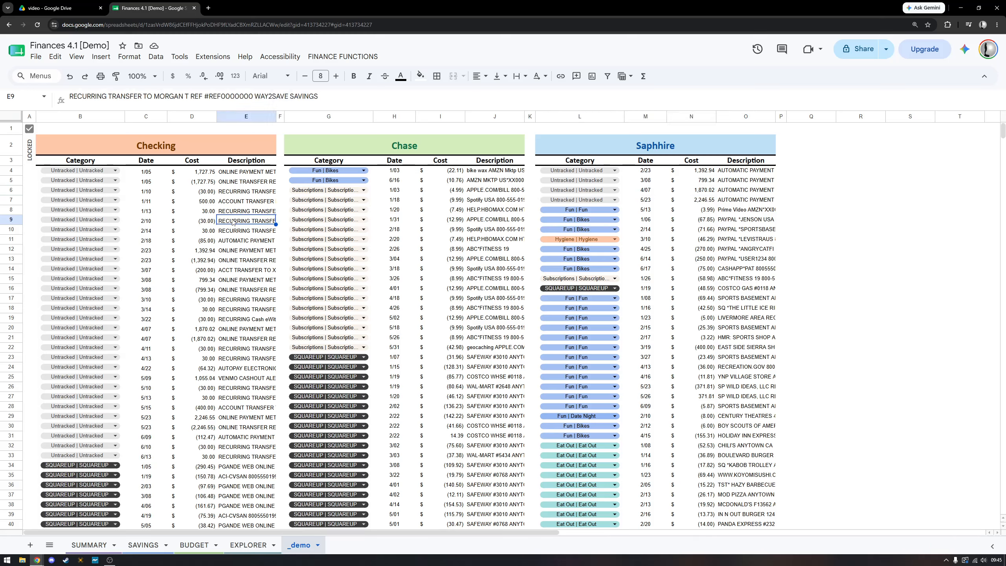
double_click(233, 219)
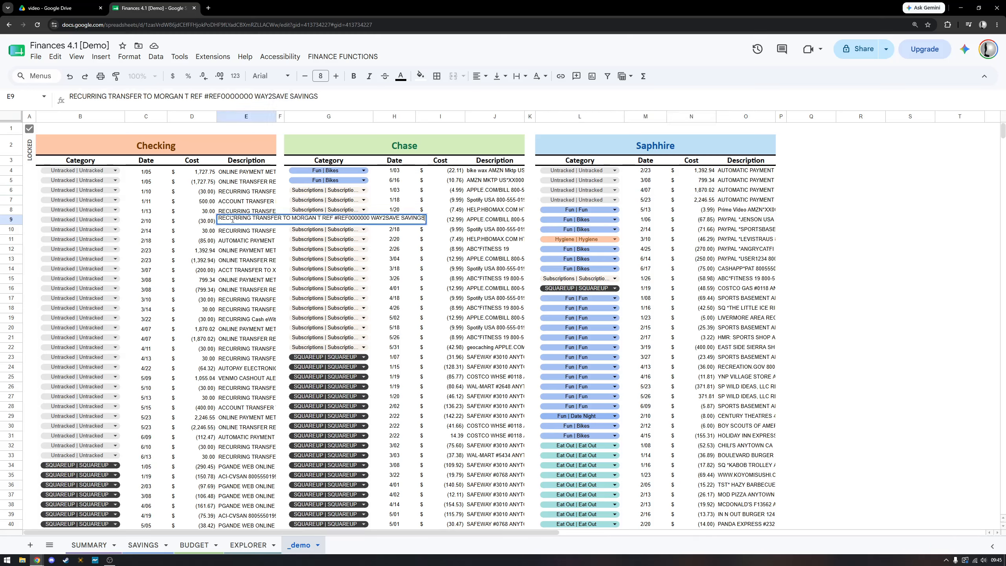
left_click(234, 245)
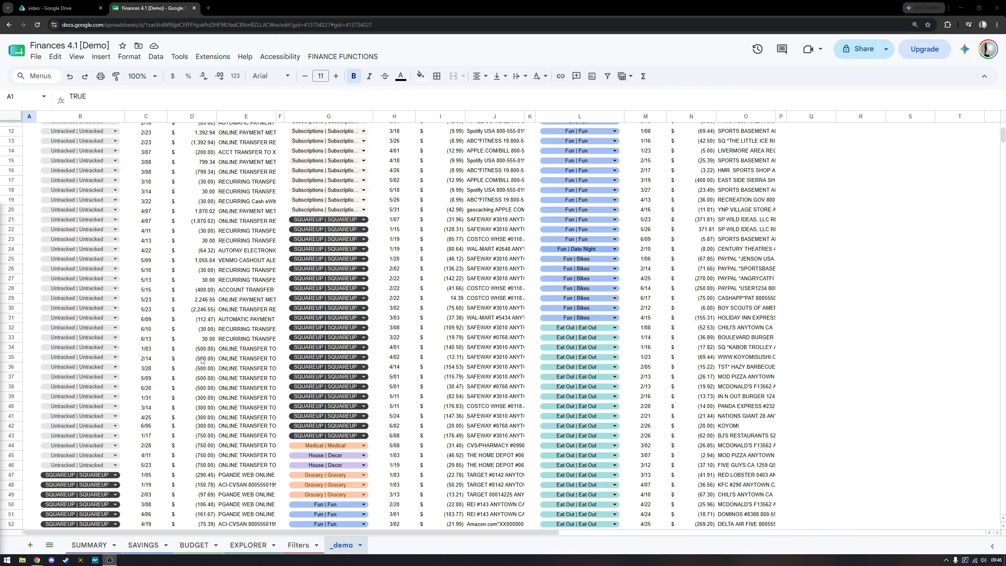
Examine the Untracked 500, 300 and 750 dollar online transfers in the Checking block and read their descriptions.
left_click(202, 350)
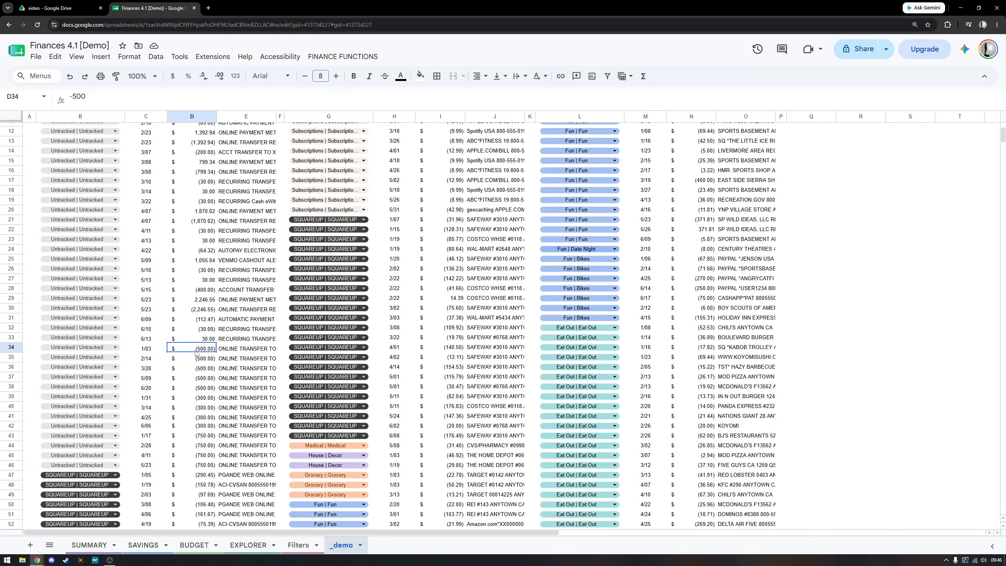
left_click(251, 351)
left_click(204, 350)
left_click(198, 398)
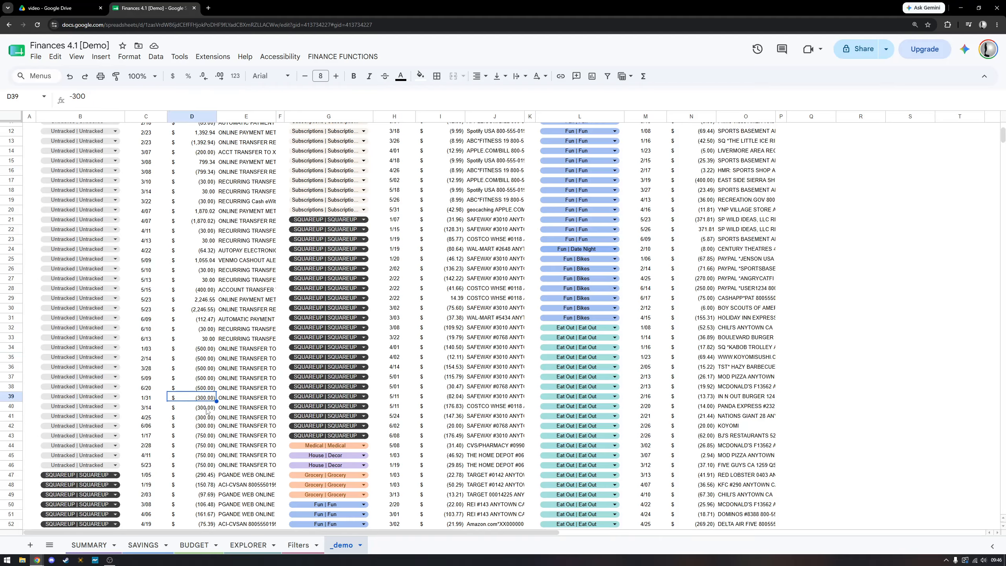
left_click(191, 438)
left_click(247, 439)
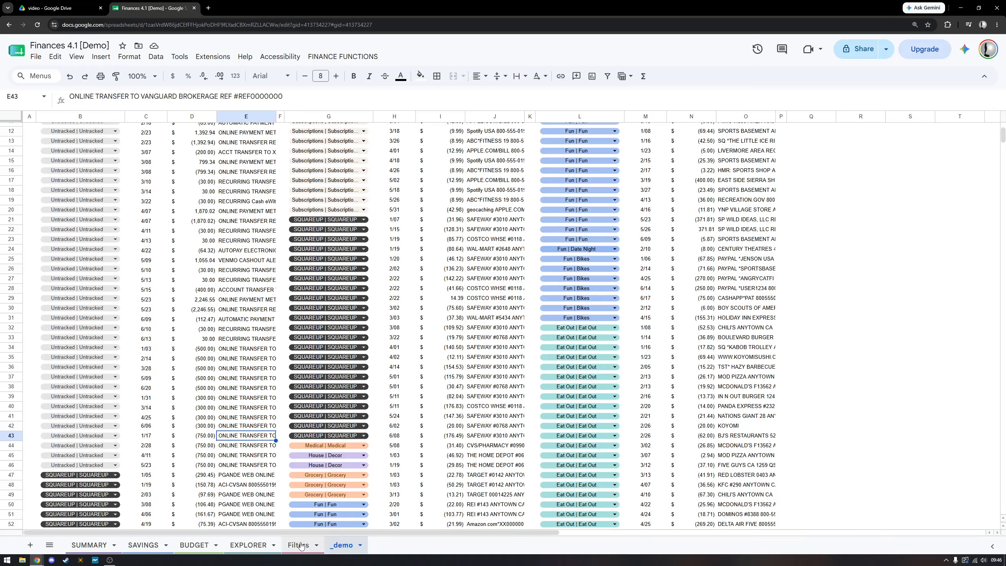
Open the Filters sheet, checking back briefly on the _demo sheet's transactions.
left_click(50, 545)
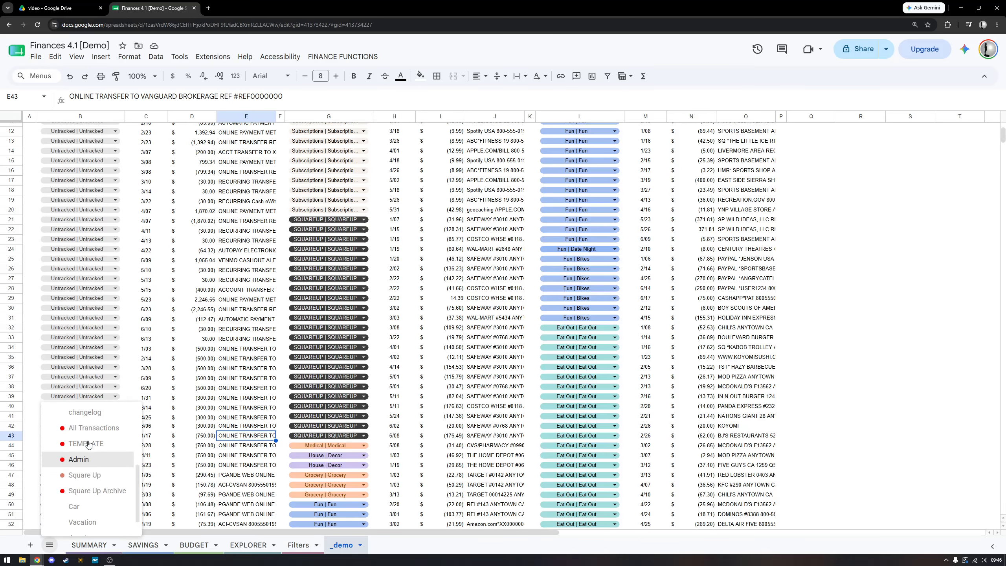
left_click(79, 472)
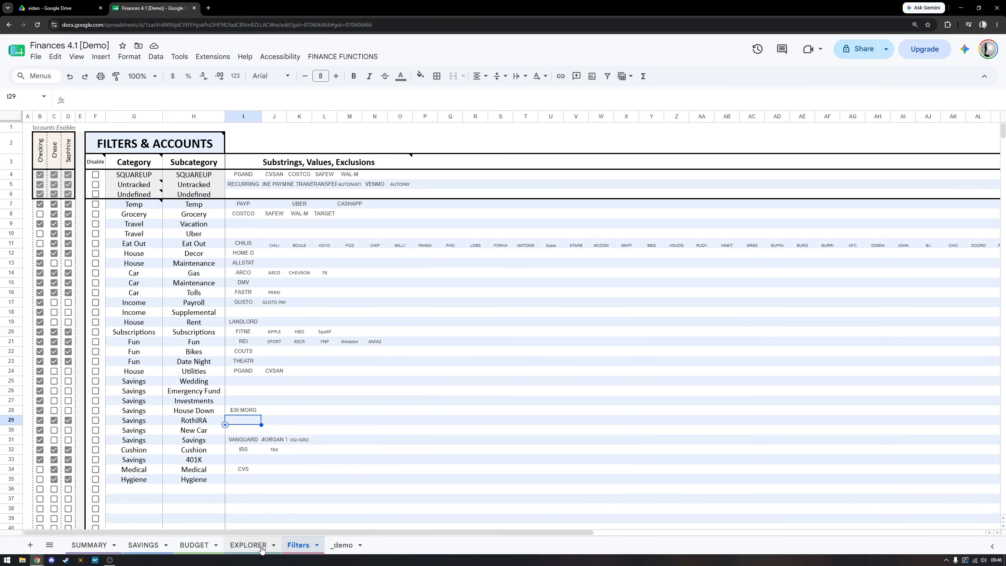
left_click(339, 546)
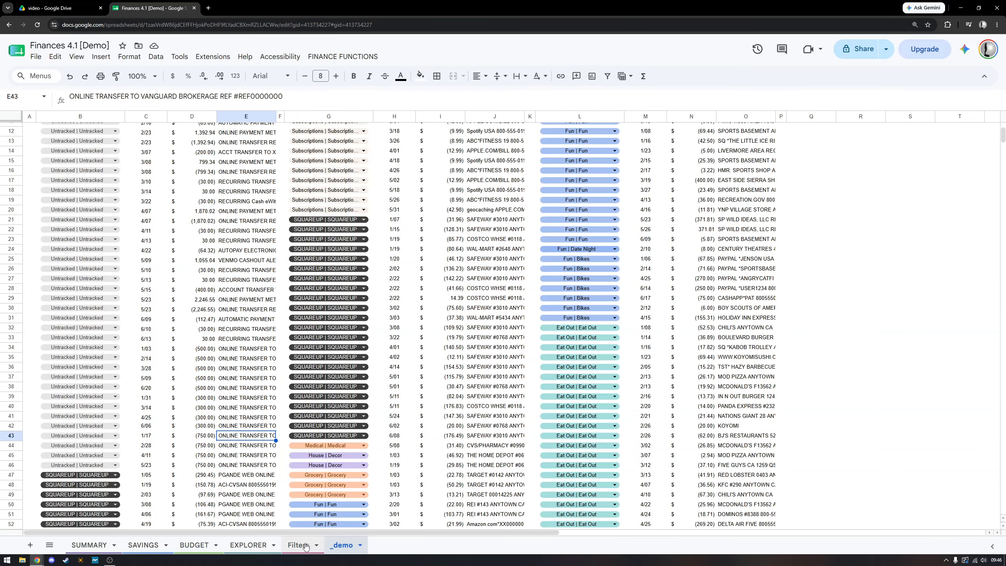
left_click(298, 545)
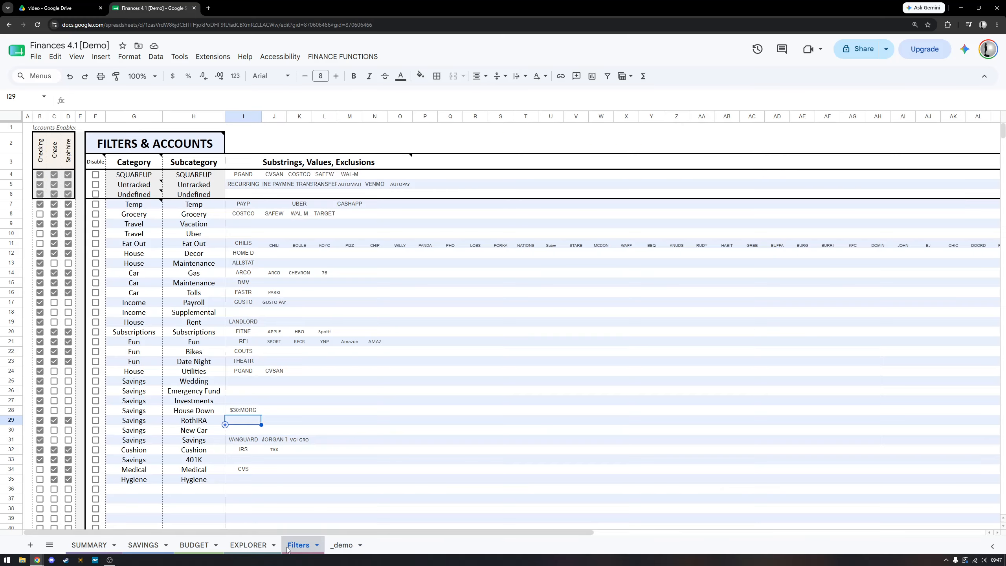
Examine the Filters sheet's category and subcategory pairs and their substrings, including the Eat Out, Grocery, SQUAREUP, Untracked and Hygiene rows.
left_click_drag(131, 204, 184, 477)
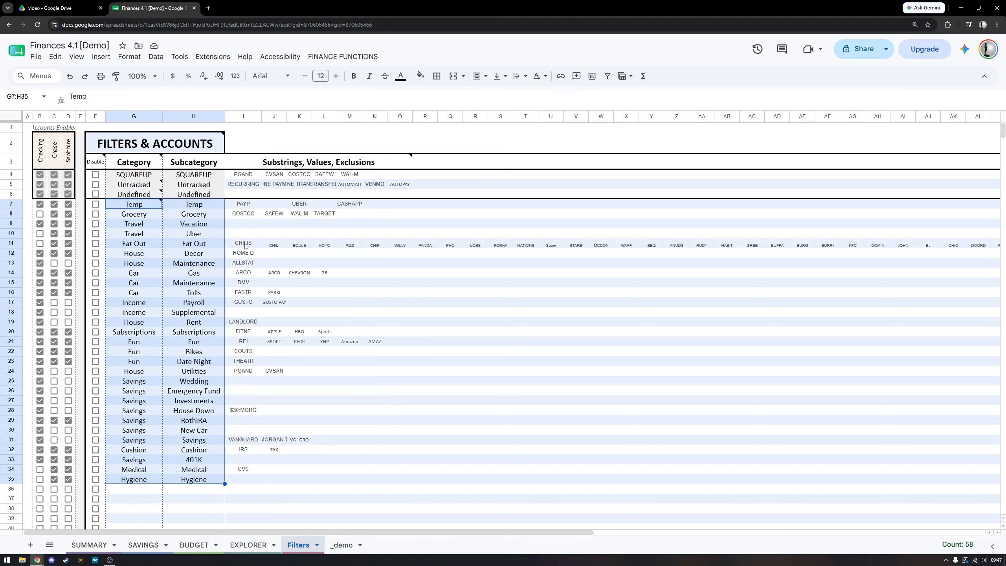
left_click_drag(243, 243, 529, 251)
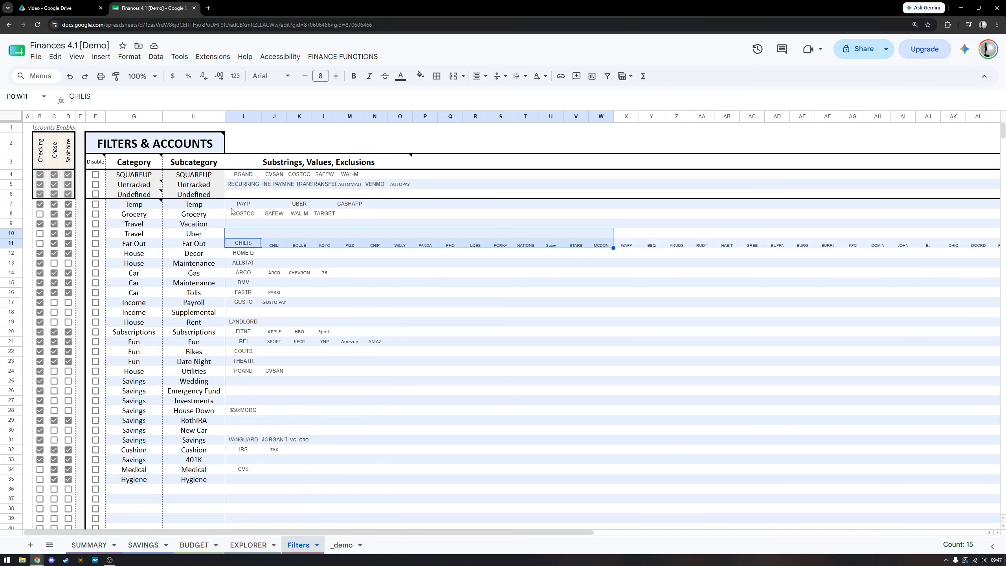
left_click_drag(233, 213, 320, 215)
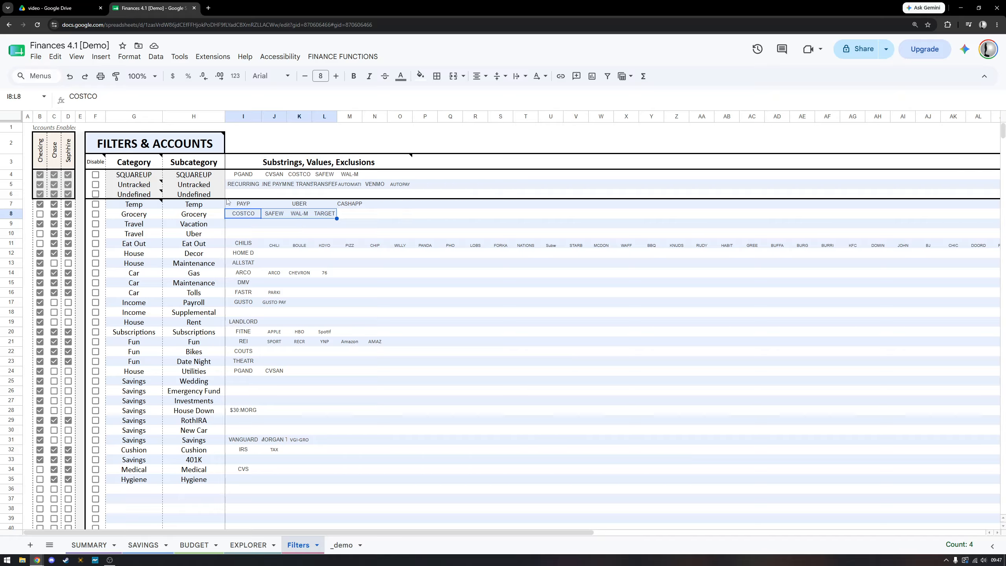
left_click_drag(127, 184, 190, 182)
left_click_drag(315, 264, 300, 254)
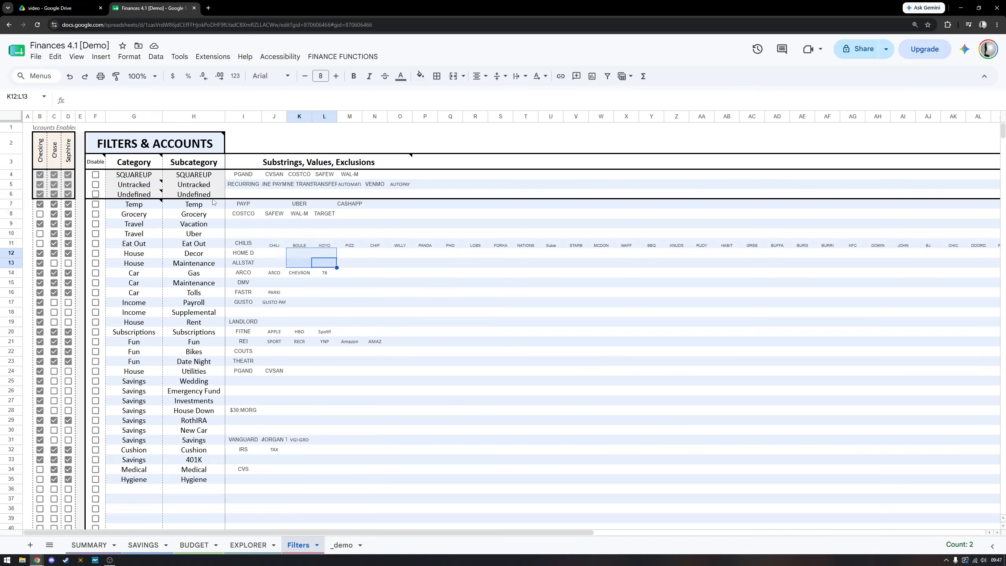
left_click_drag(127, 174, 194, 174)
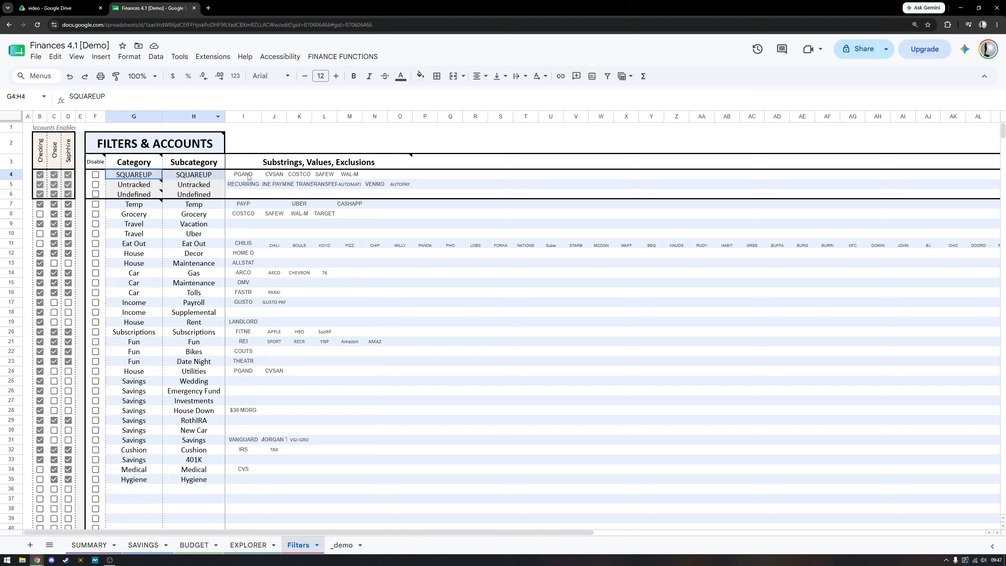
left_click_drag(131, 185, 378, 269)
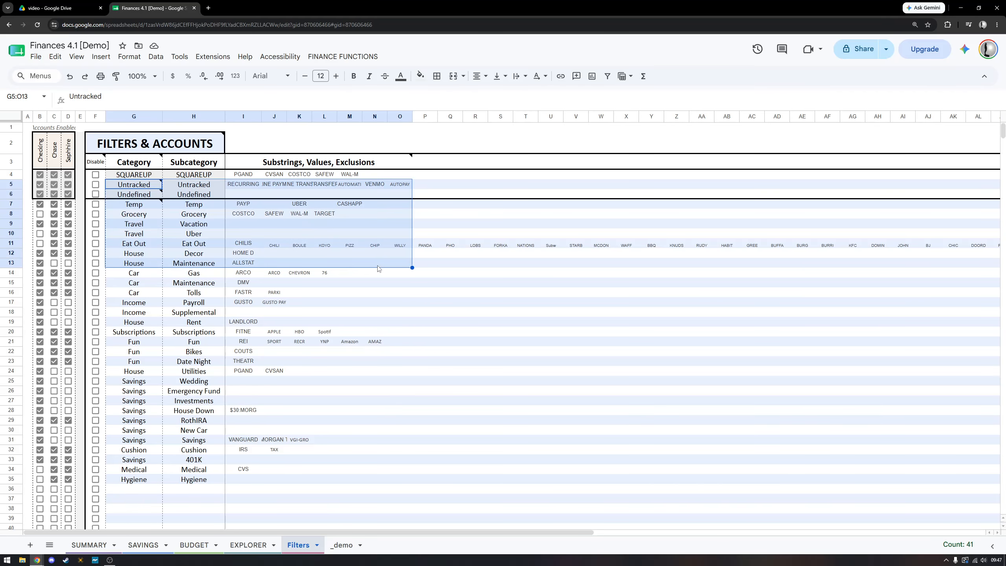
left_click(299, 341)
left_click_drag(134, 479, 270, 480)
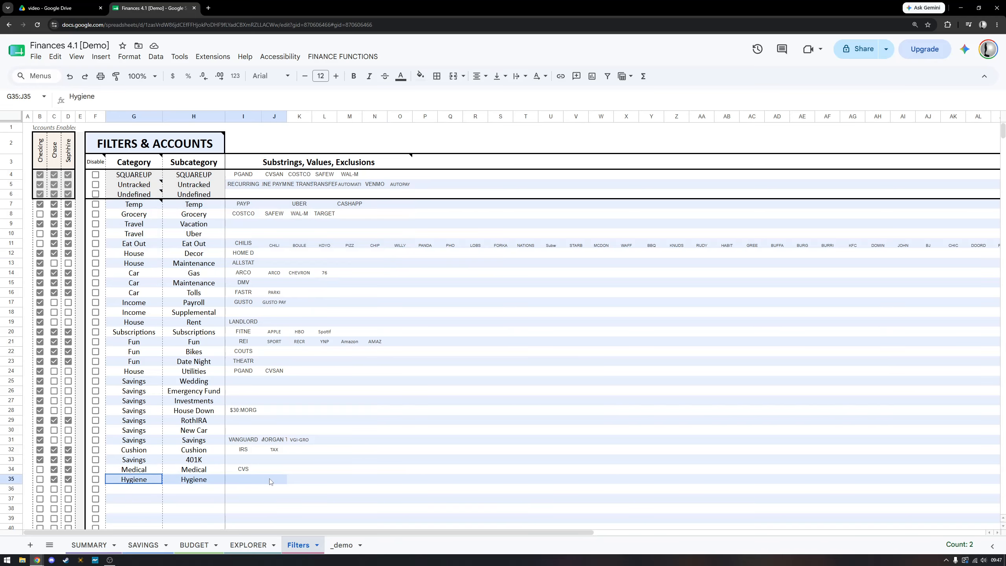
left_click(380, 352)
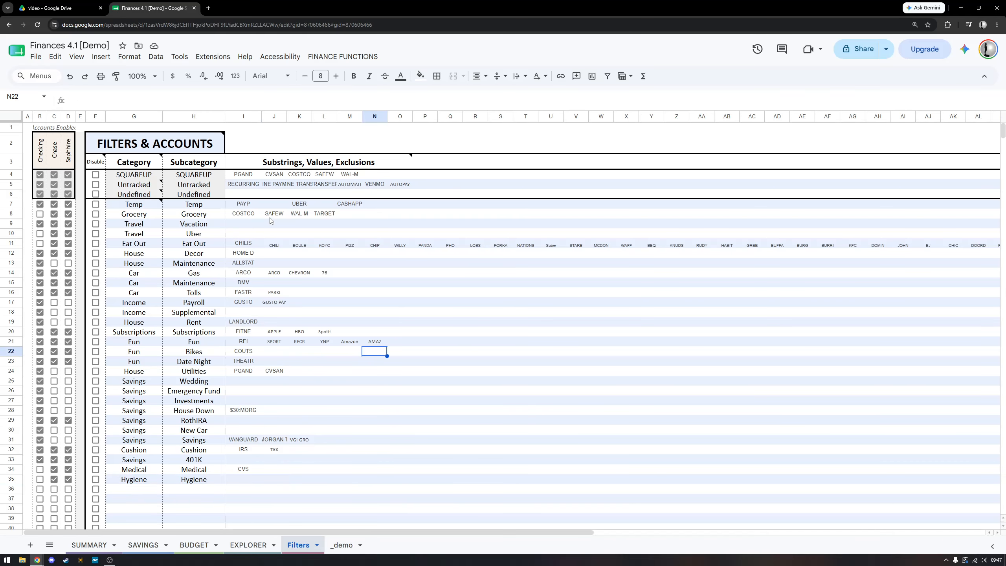
left_click_drag(133, 185, 192, 185)
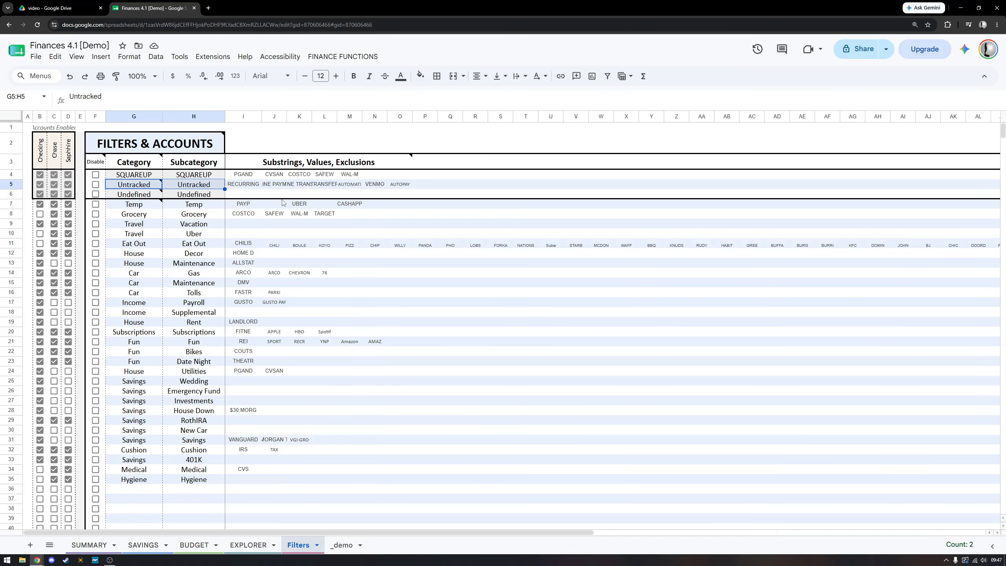
Examine the Untracked row's substrings on the Filters sheet, from RECURRING and ONLINE PAYMENT through TRANSFER.
left_click(246, 189)
left_click(275, 186)
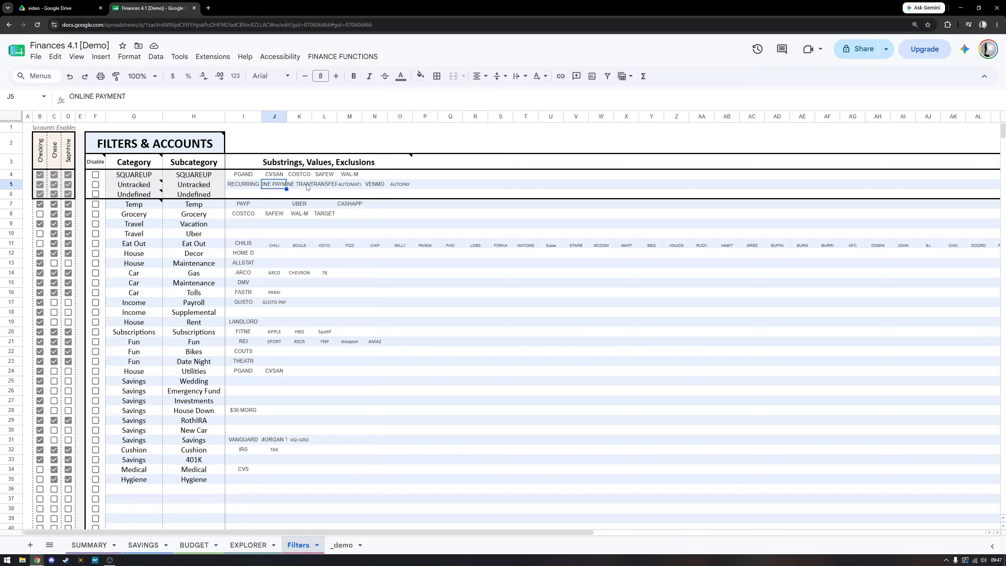
left_click(307, 188)
left_click(325, 187)
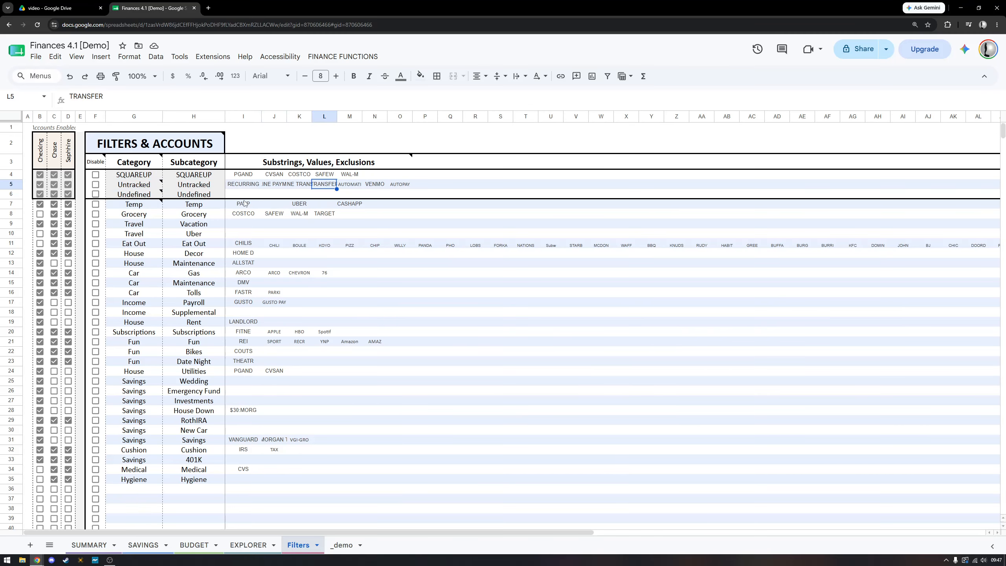
left_click_drag(243, 185, 325, 187)
Examine the descriptions of the 500, 300 and 750 dollar Untracked online transfers in the _demo sheet's Checking block.
left_click(344, 545)
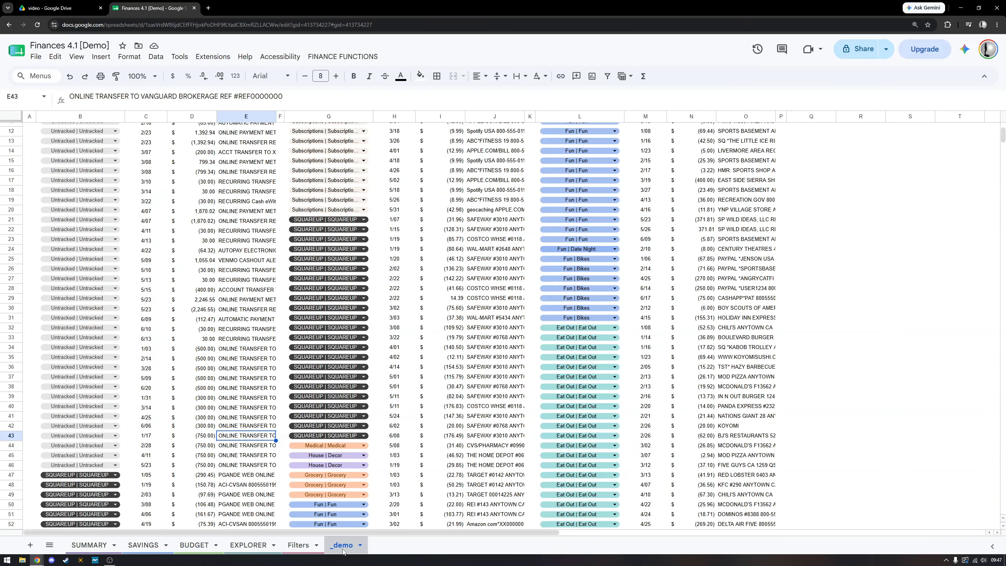
left_click(238, 387)
left_click(238, 358)
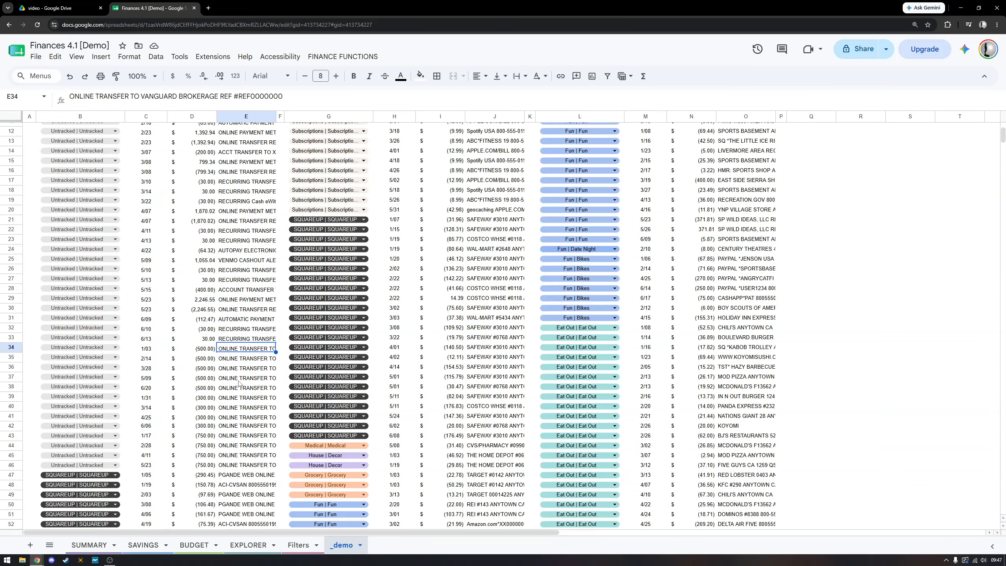
left_click(240, 379)
left_click(241, 398)
left_click(238, 417)
left_click(236, 435)
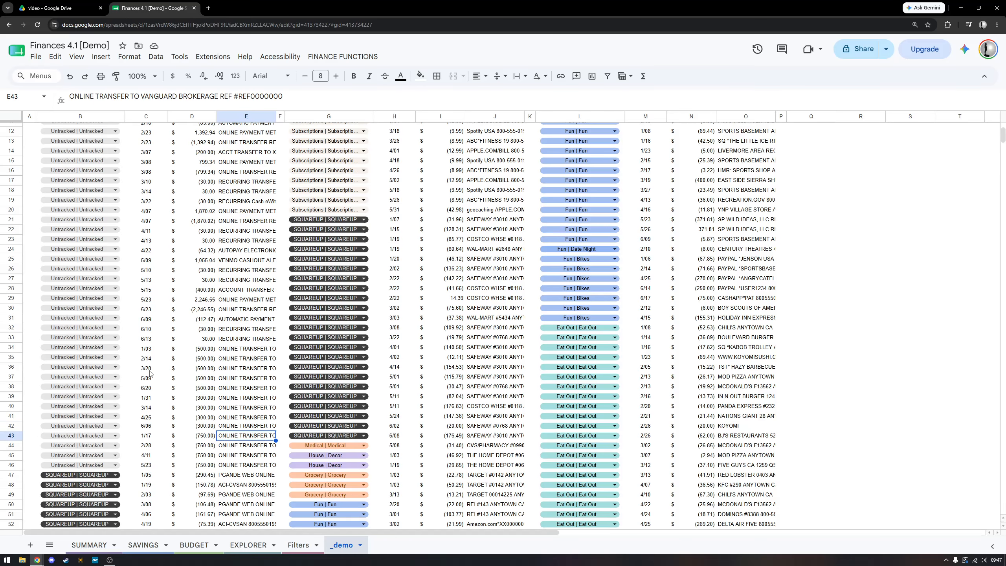
left_click_drag(146, 367, 126, 464)
left_click(251, 388)
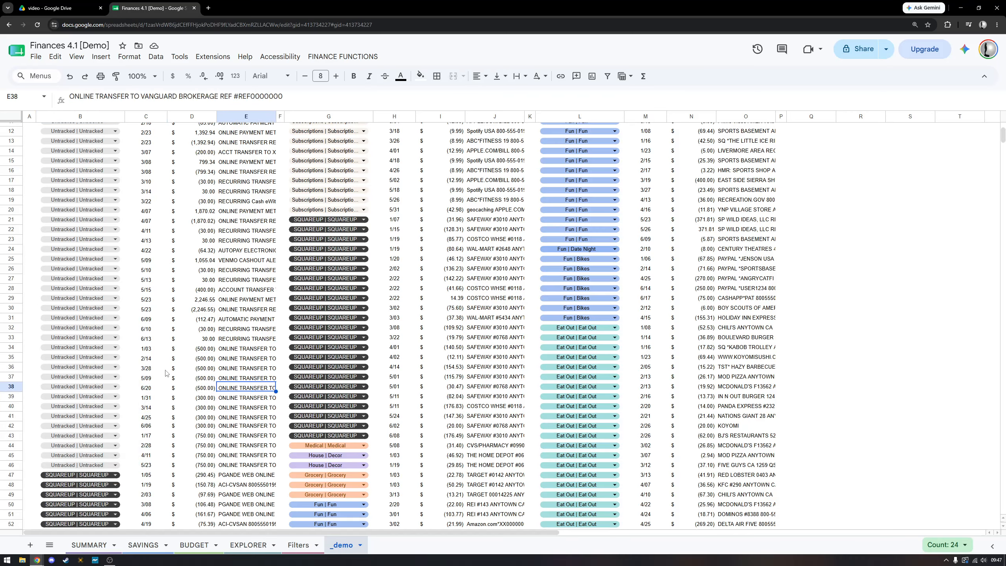
Browse the savings category options for the 3/28 Checking transfer without changing it, and highlight VANGUARD in its description.
left_click(114, 366)
scroll(102, 468, "down", 3)
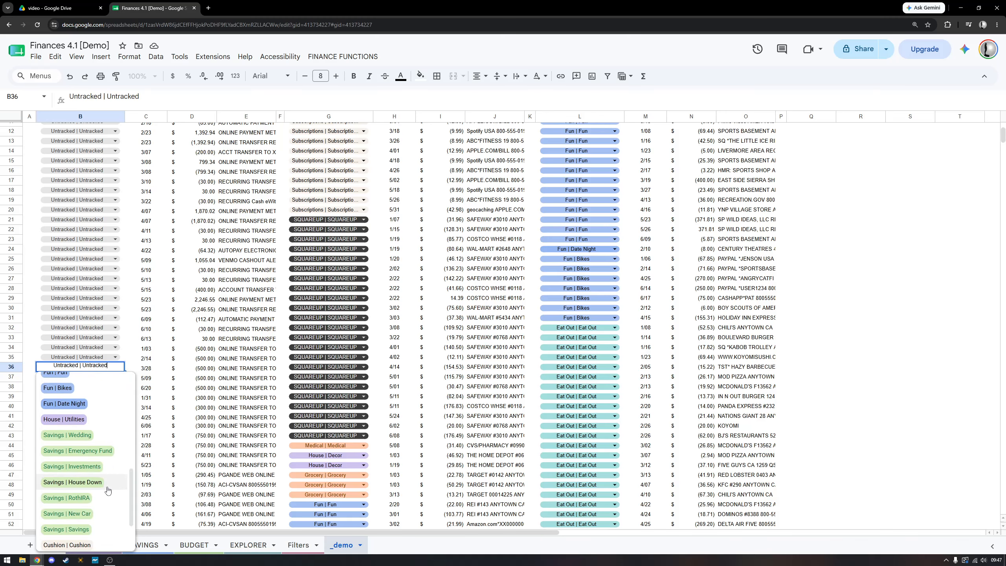
left_click(243, 367)
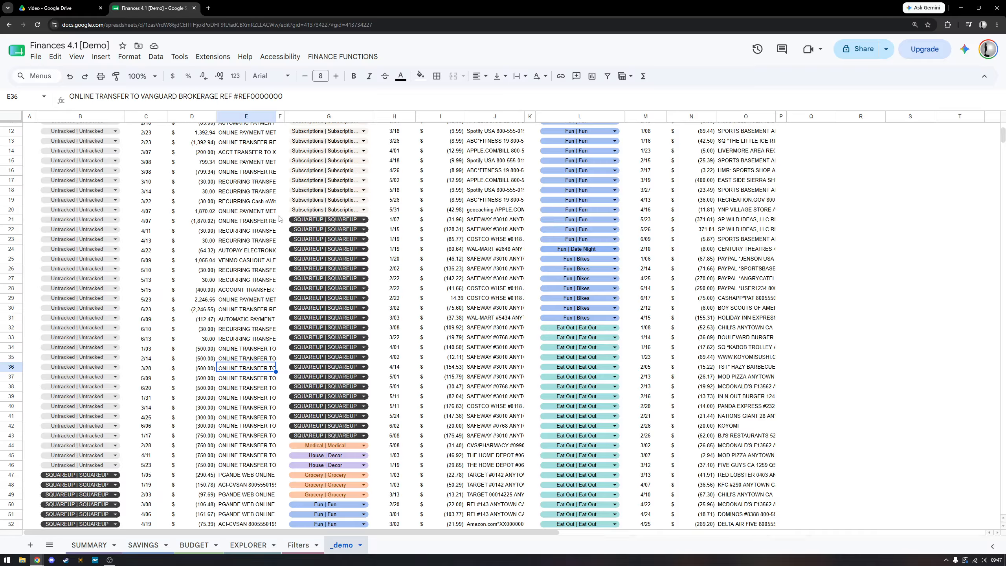
double_click(267, 368)
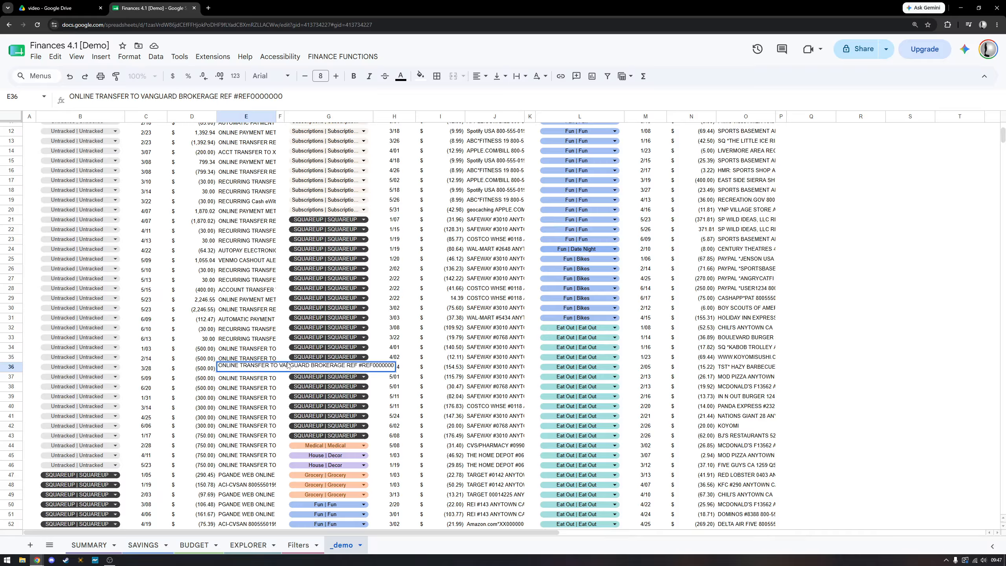
left_click_drag(309, 366, 281, 365)
Read the 30 dollar recurring transfers' full descriptions in Checking, highlighting the WAY2SAVE SAVINGS part of the 3/10 entry.
left_click(249, 233)
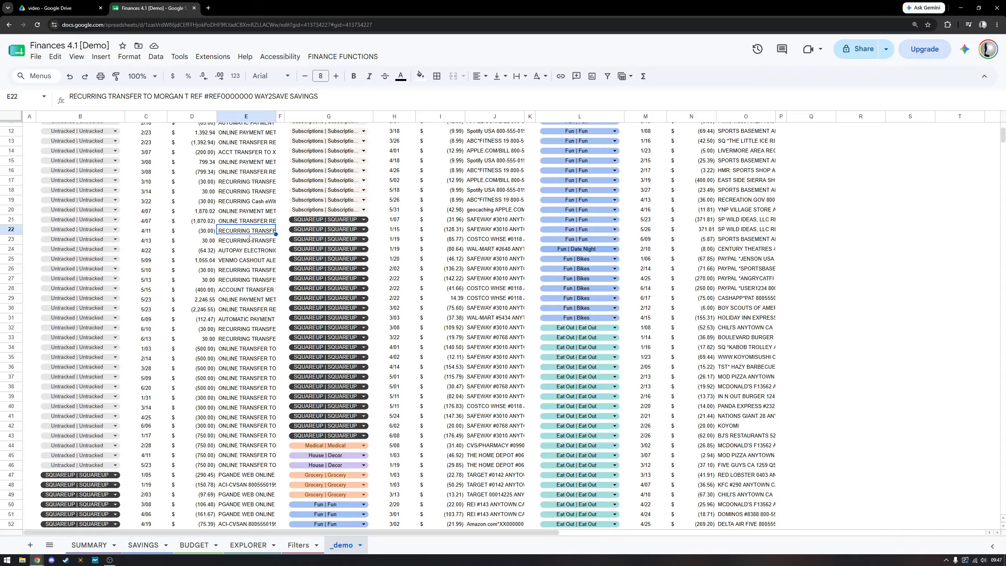
left_click(239, 183)
left_click(120, 98)
left_click_drag(159, 96, 188, 96)
left_click_drag(260, 96, 309, 96)
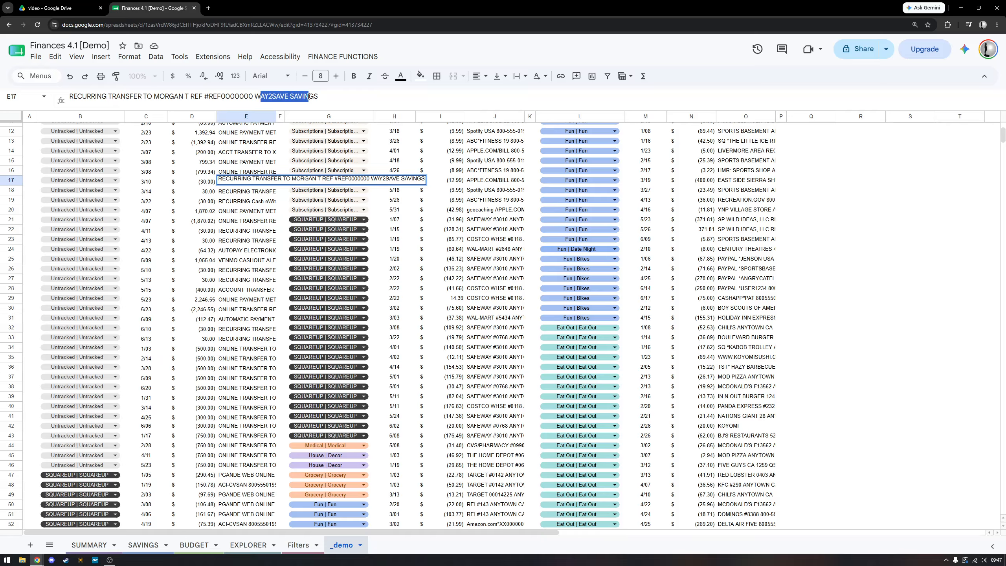
left_click(247, 280)
Add the exclusion %VANGUARD after AUTOPAY in the Untracked row of the Filters sheet.
left_click(298, 545)
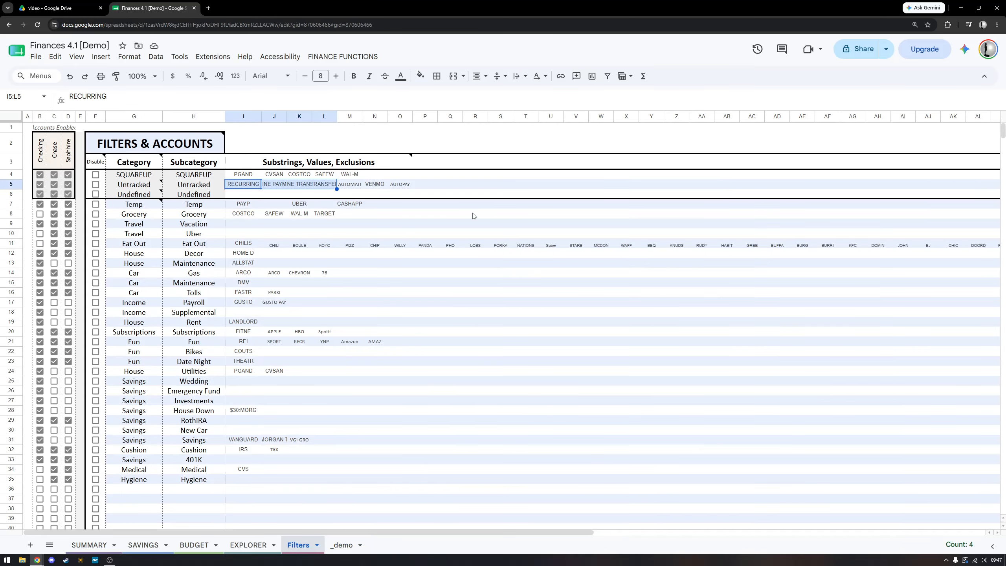
left_click(421, 184)
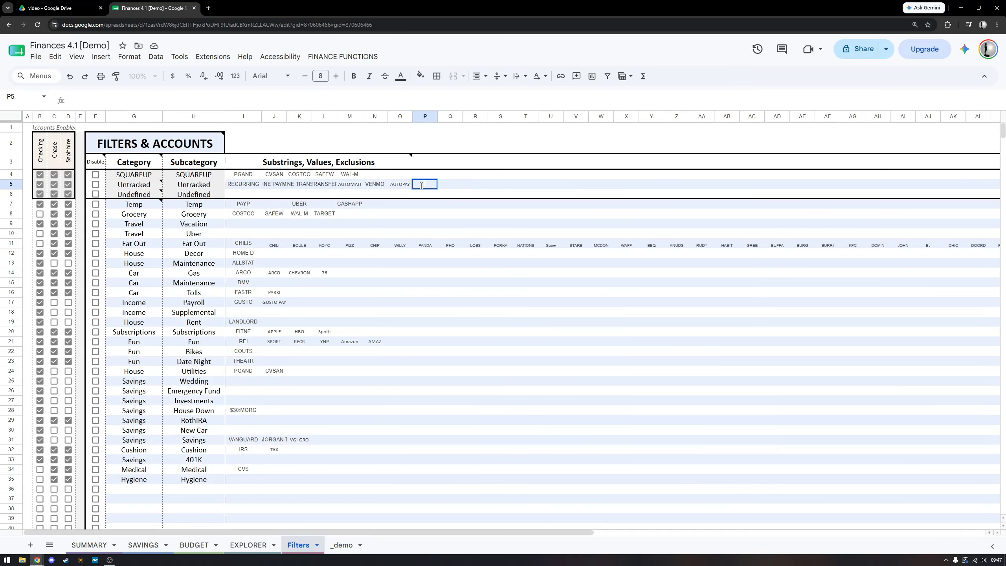
type("%VANGUARD")
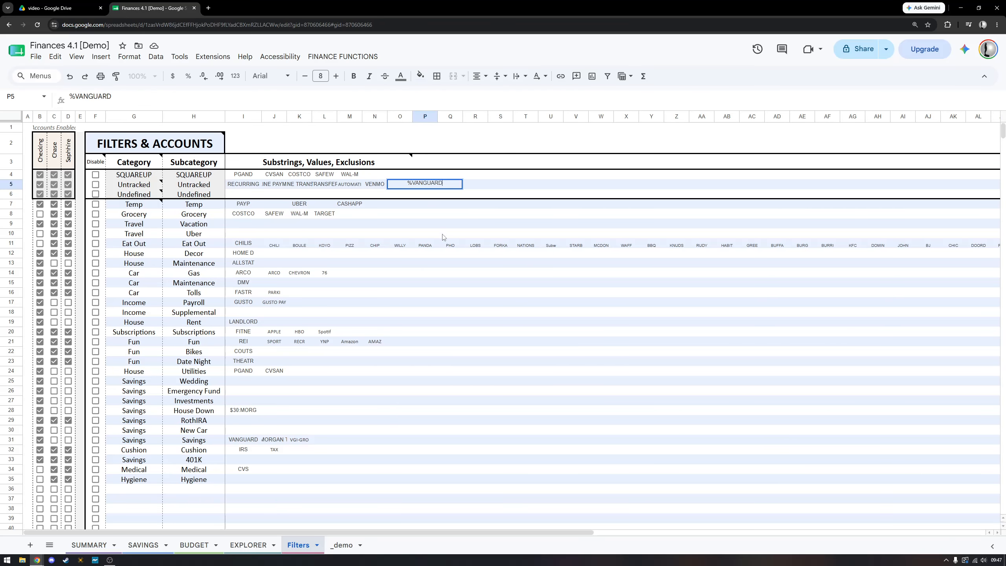
left_click(442, 236)
left_click(419, 183)
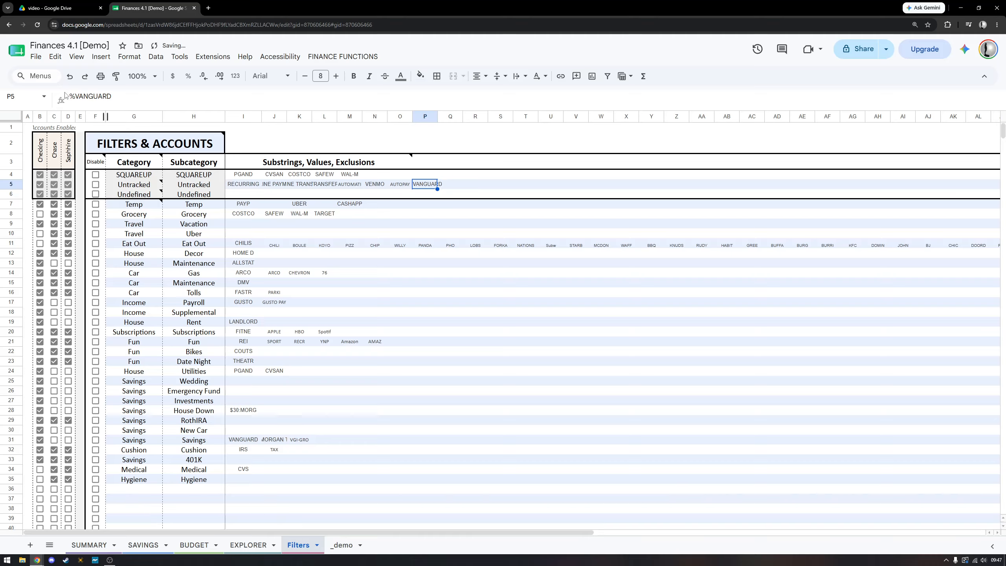
triple_click(120, 98)
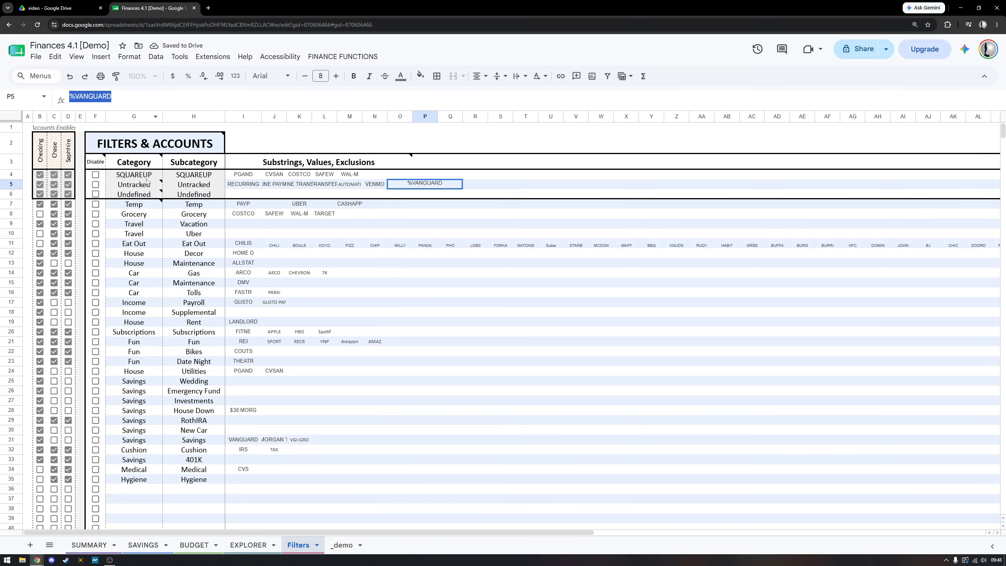
Trace the filter order from the Untracked row down to the Savings | Savings row and its VANGUARD substring.
left_click_drag(147, 181, 194, 184)
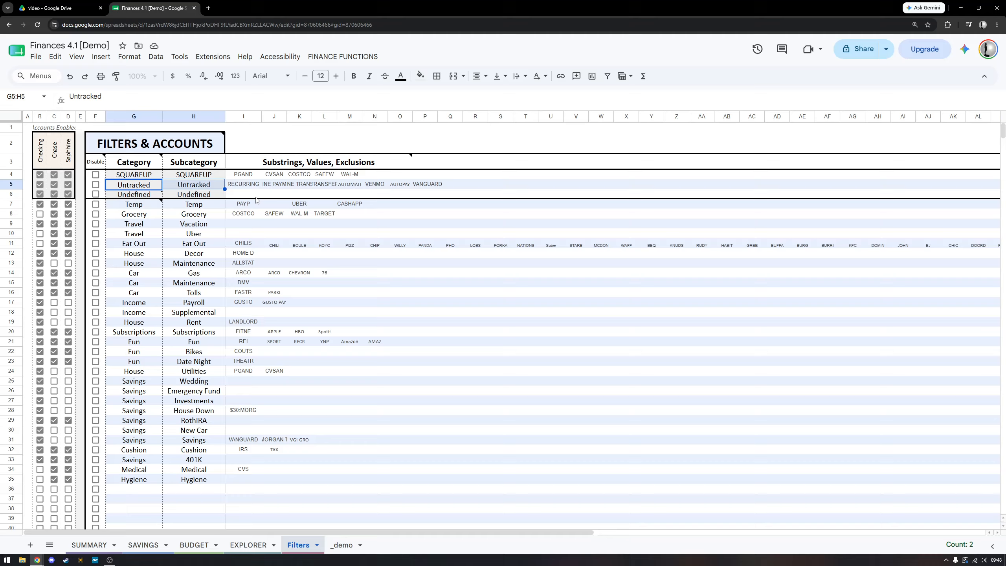
left_click(254, 213)
left_click(255, 253)
left_click(257, 293)
left_click(258, 359)
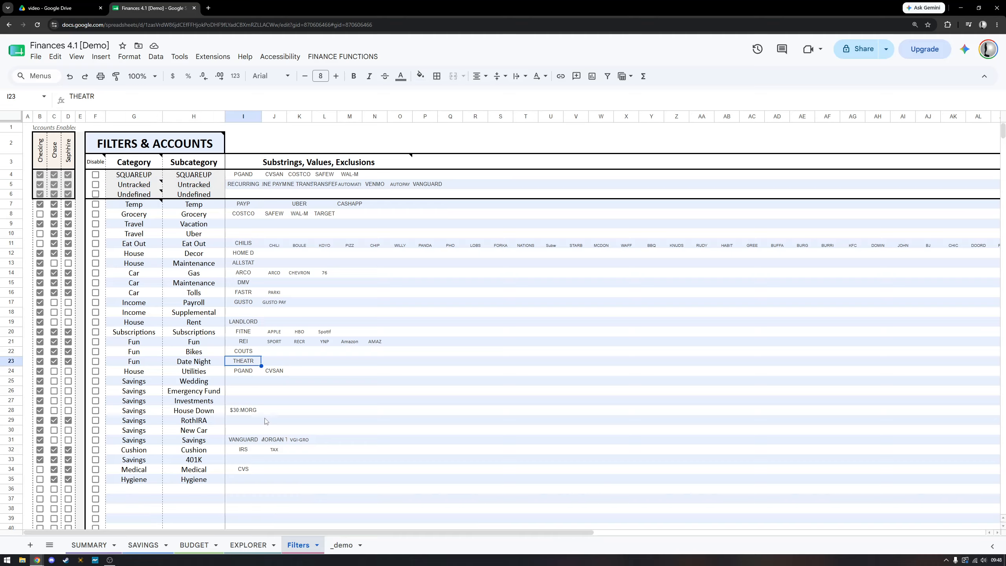
left_click(236, 443)
left_click_drag(158, 442, 224, 450)
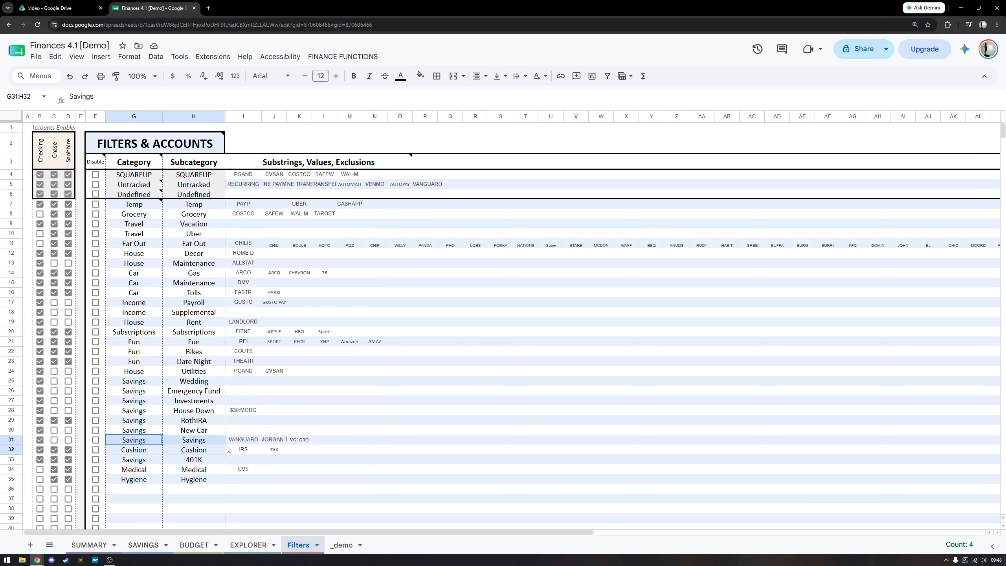
left_click(257, 441)
Try to categorize the locked _demo sheet, dismiss the alert, and unlock the sheet.
left_click(342, 548)
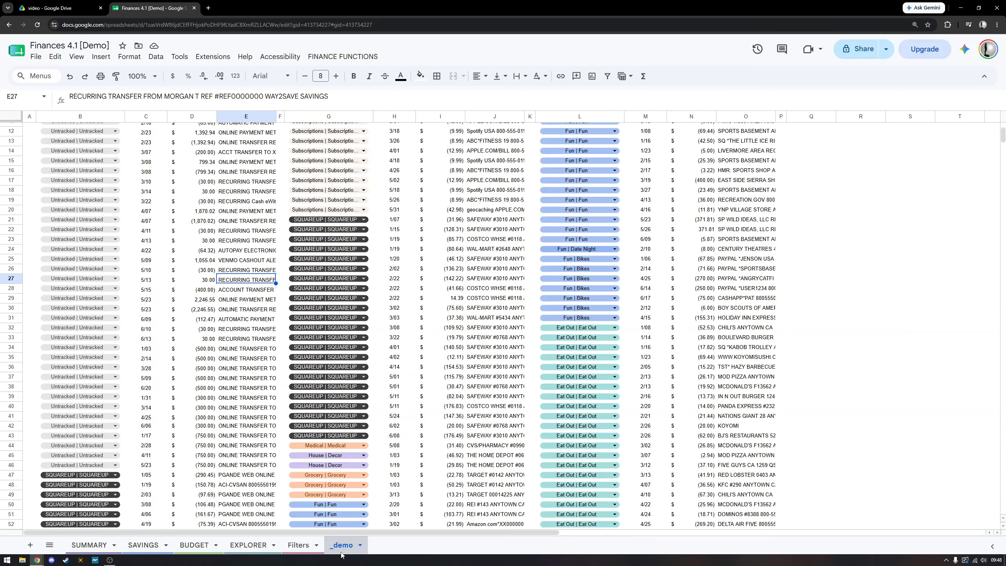
left_click(419, 425)
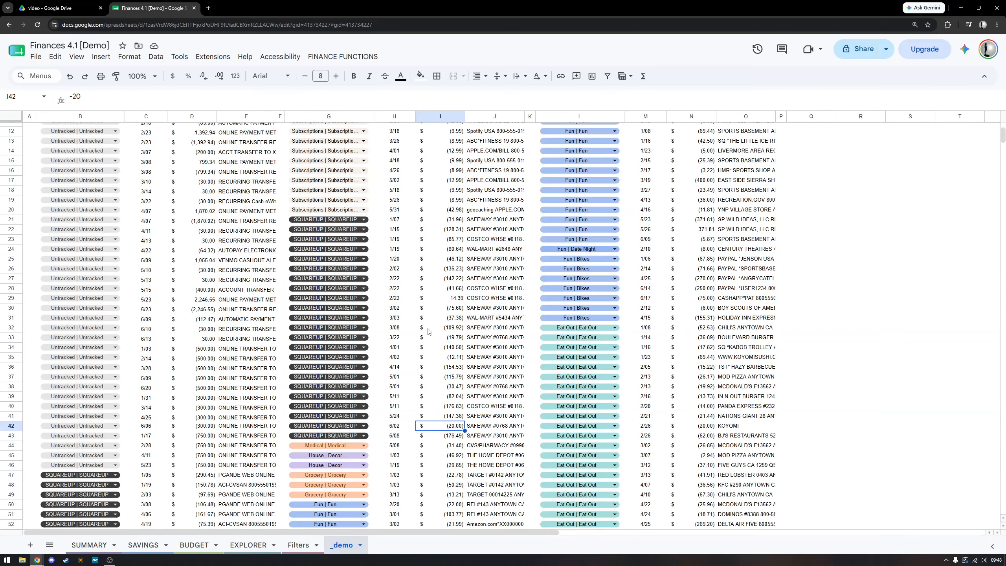
left_click(354, 56)
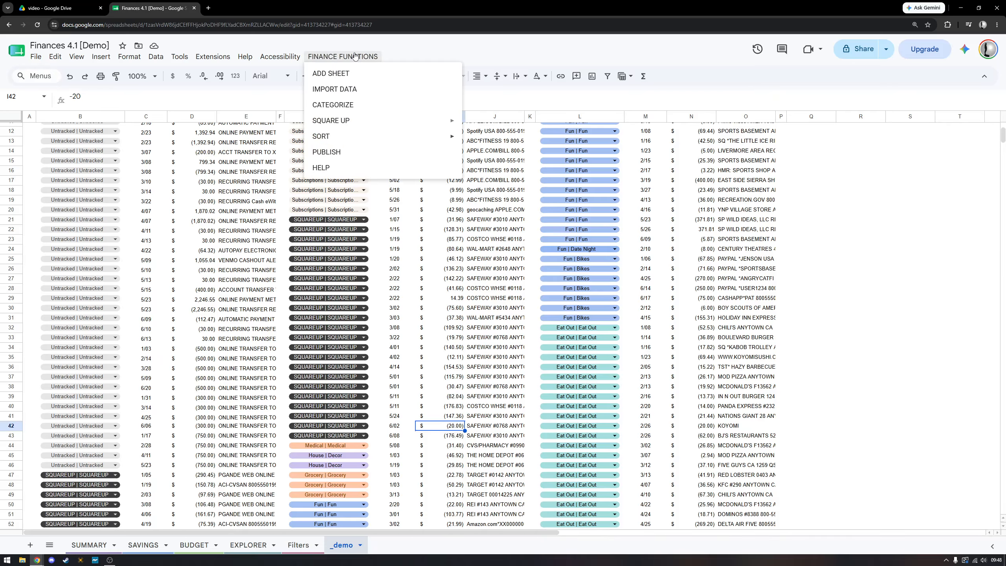
left_click(354, 106)
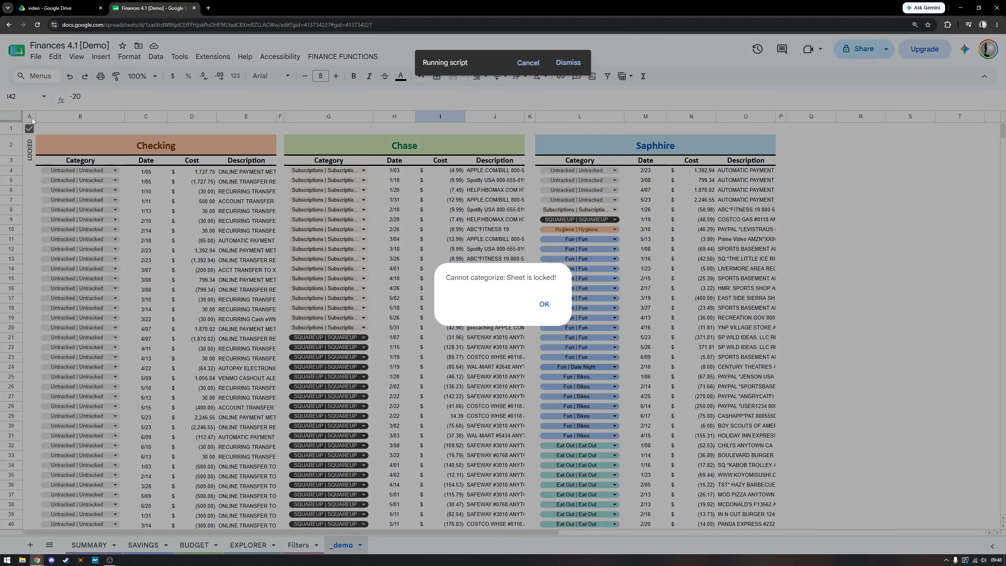
left_click(545, 304)
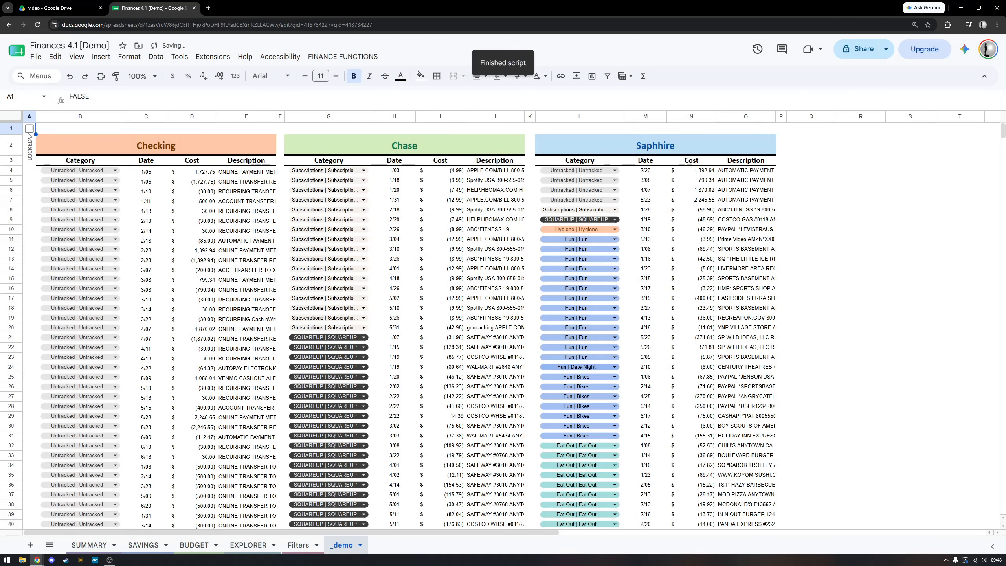
Categorize the unlocked _demo sheet's transactions without overwriting the manually adjusted categories.
left_click(343, 56)
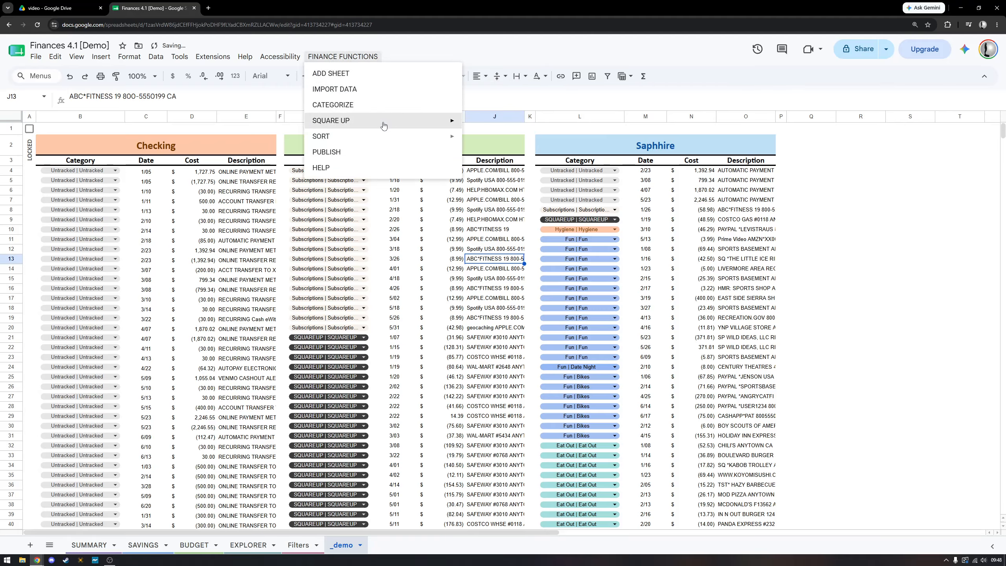
left_click(382, 106)
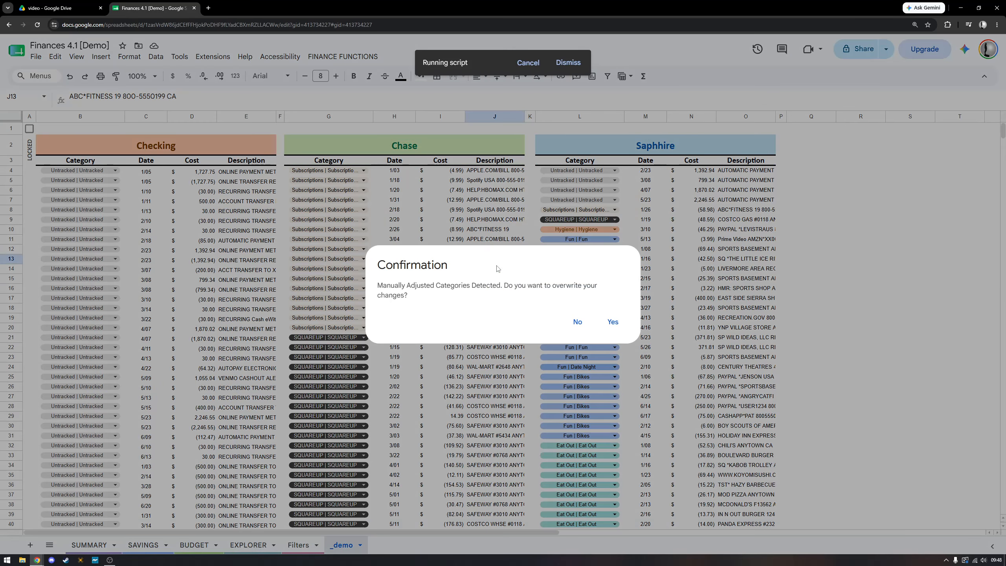
left_click_drag(383, 287, 438, 303)
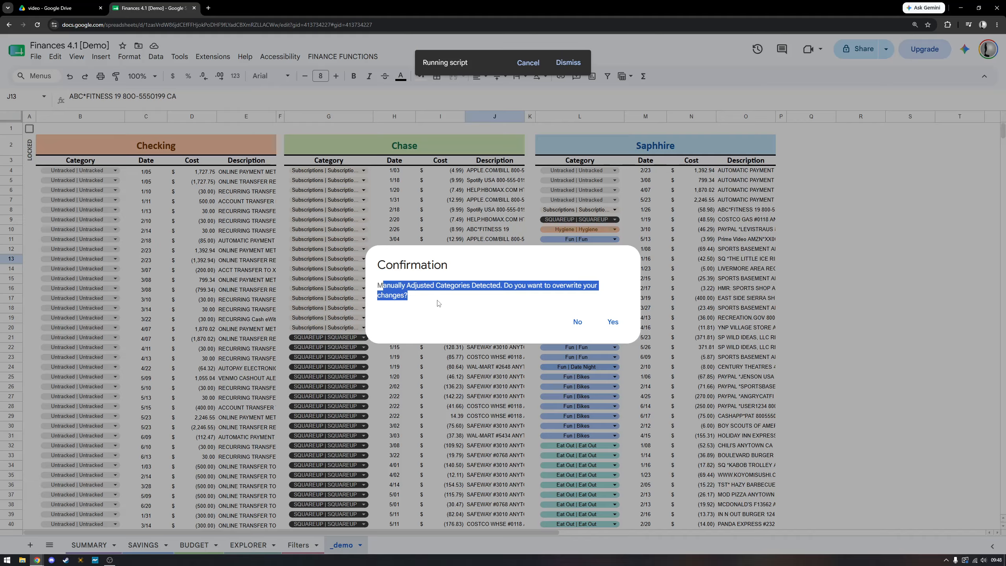
left_click(422, 289)
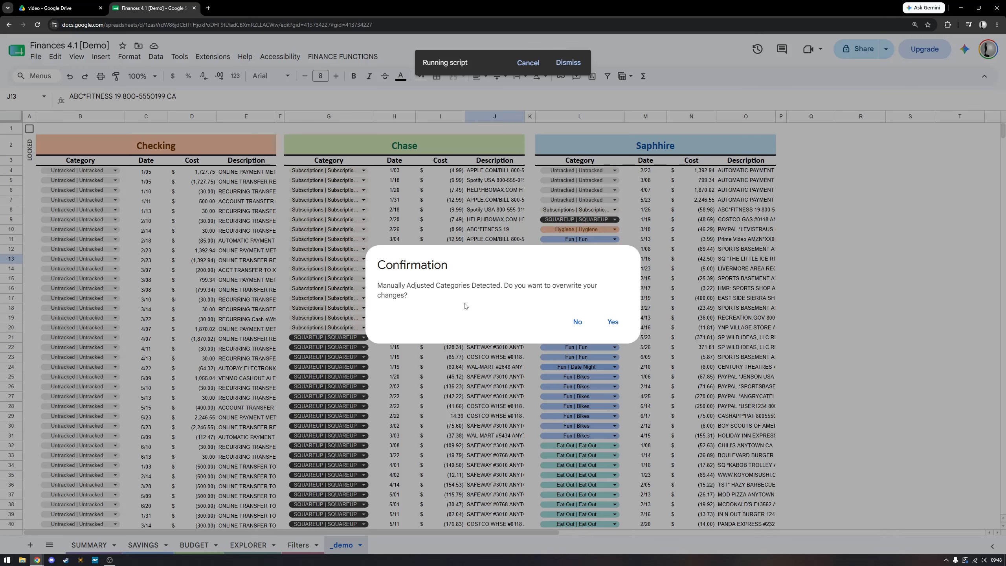
left_click(577, 322)
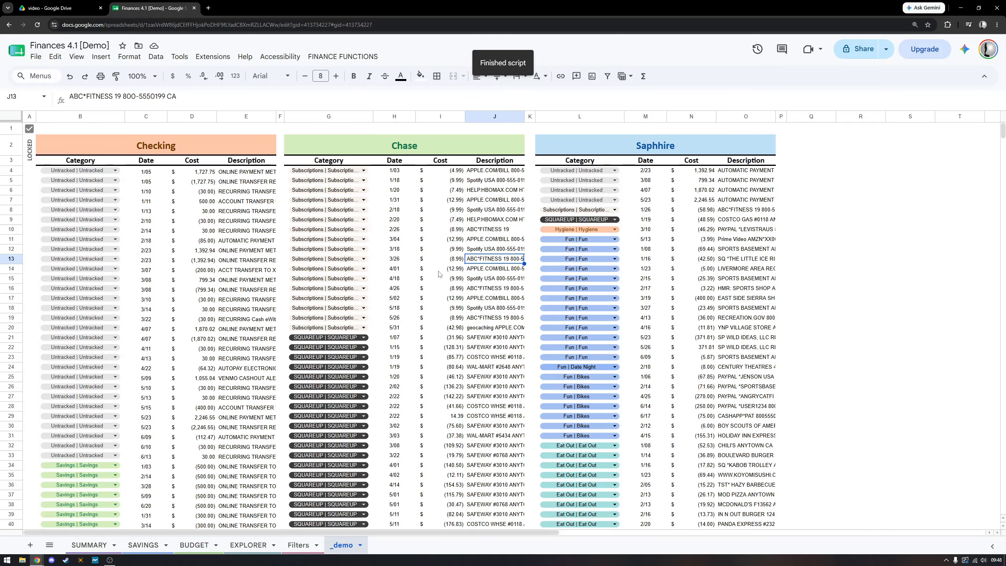
Examine the Checking transfers now categorized as Savings | Savings, comparing the 500, 300 and 750 dollar amounts.
scroll(438, 274, "down", 6)
left_click_drag(224, 273, 162, 396)
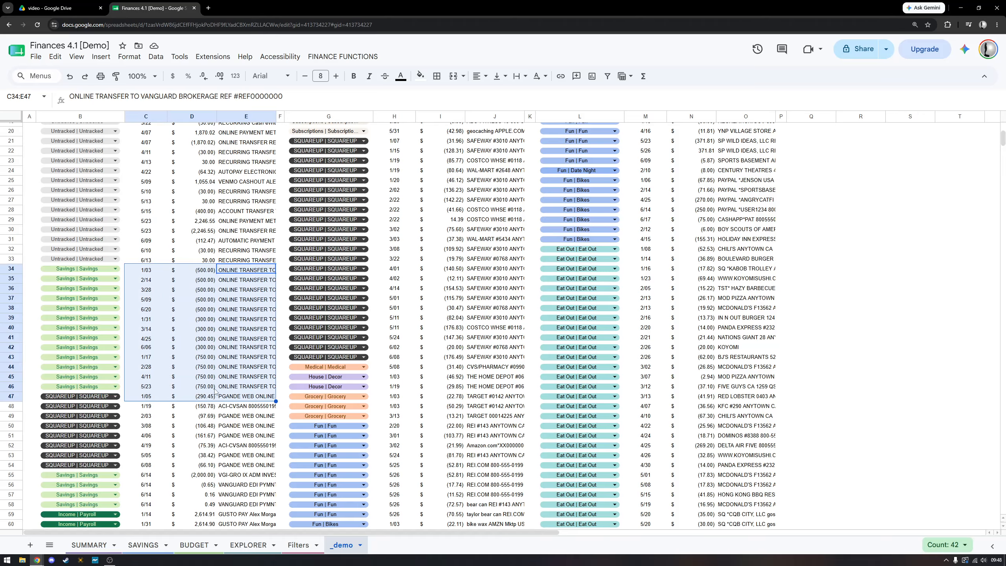
left_click_drag(229, 390, 199, 273)
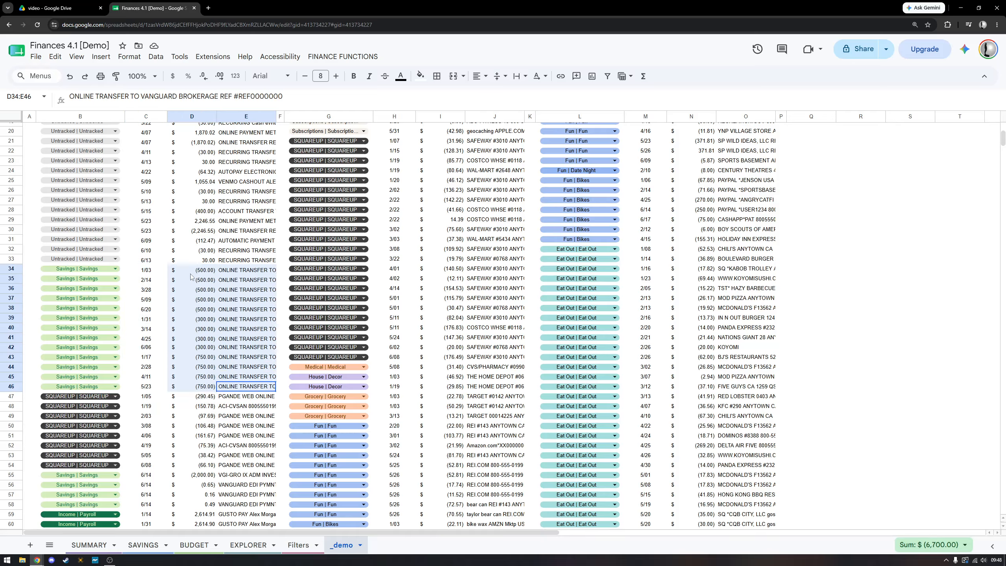
left_click(199, 274)
left_click_drag(199, 312, 202, 376)
left_click(201, 384)
left_click(202, 359)
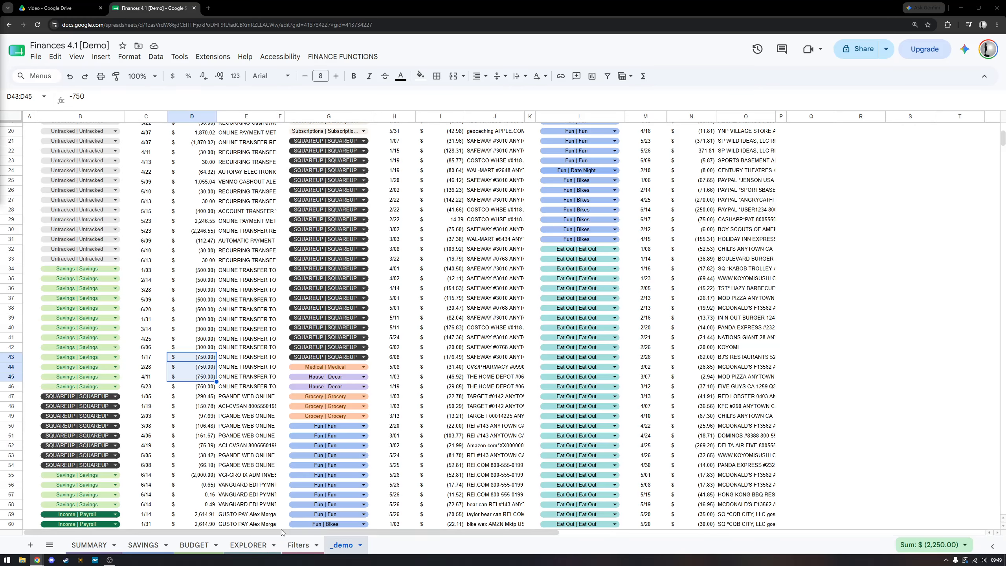
left_click(199, 273)
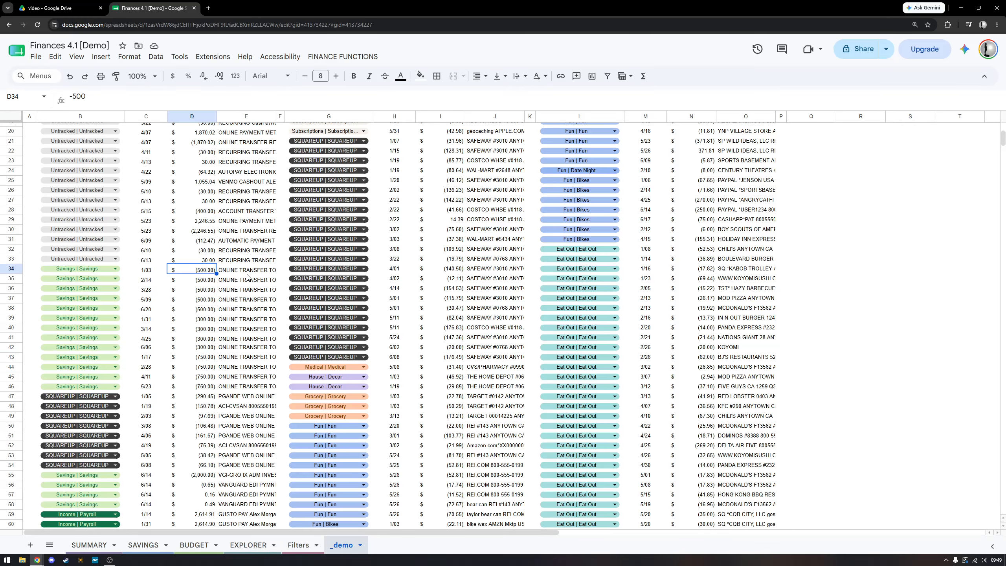
key("Right")
key("Left")
Open the Filters sheet and examine the amount-based substring in the Savings | House Down row.
left_click(305, 546)
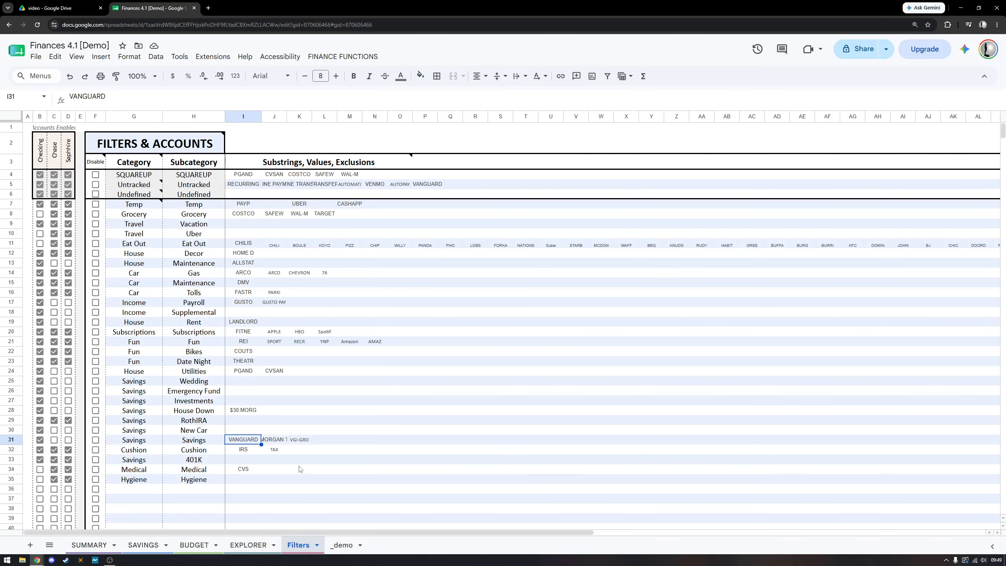
left_click(298, 450)
left_click(239, 410)
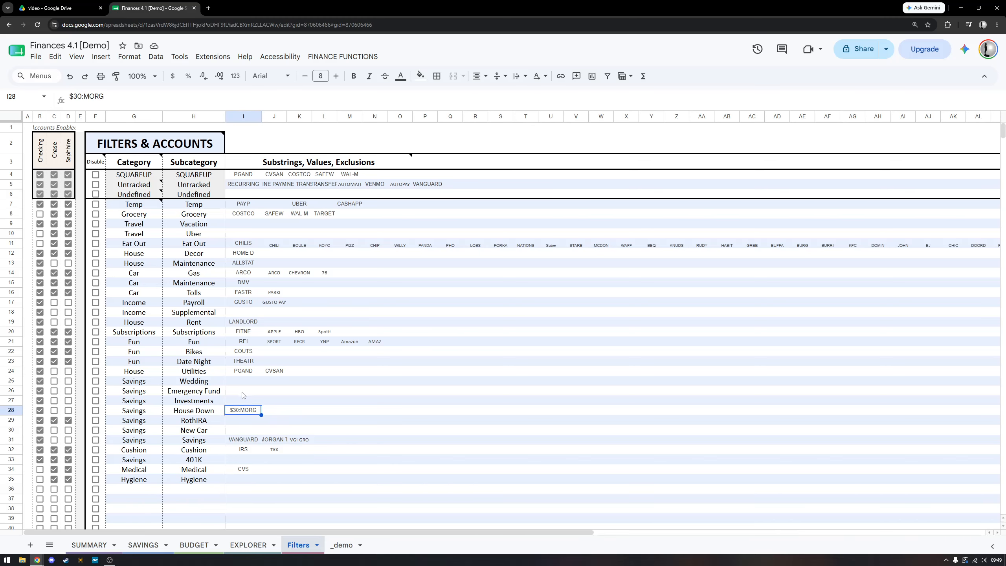
Add the amount-based substring $300:VANG to the Savings | RothIRA row on the Filters sheet.
left_click(342, 545)
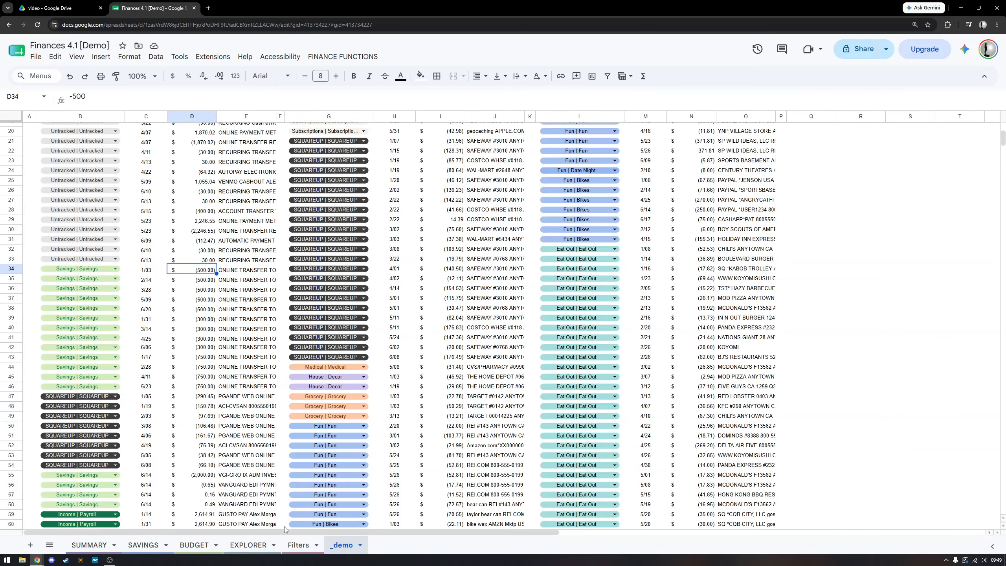
left_click(299, 545)
left_click(245, 392)
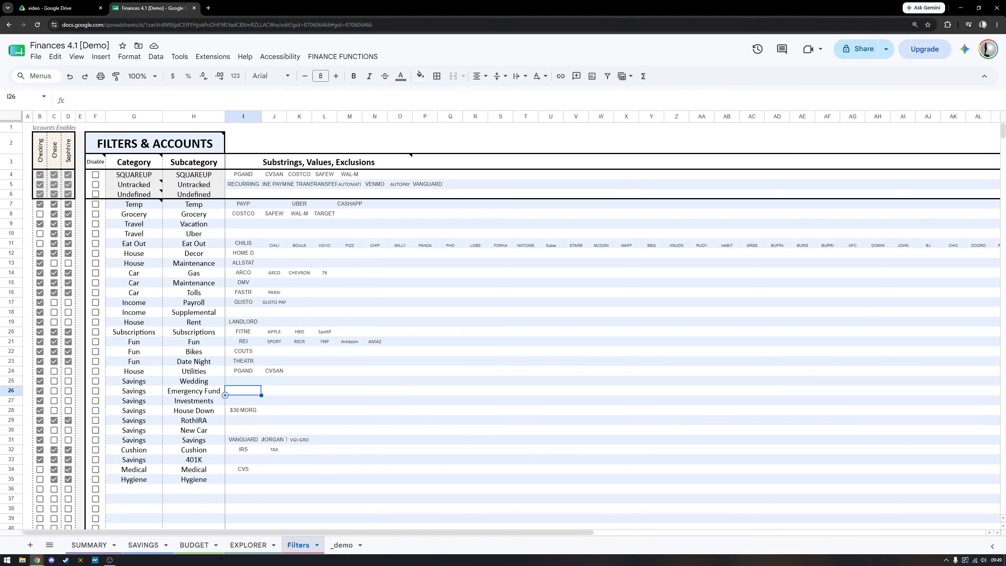
left_click(239, 422)
type("$")
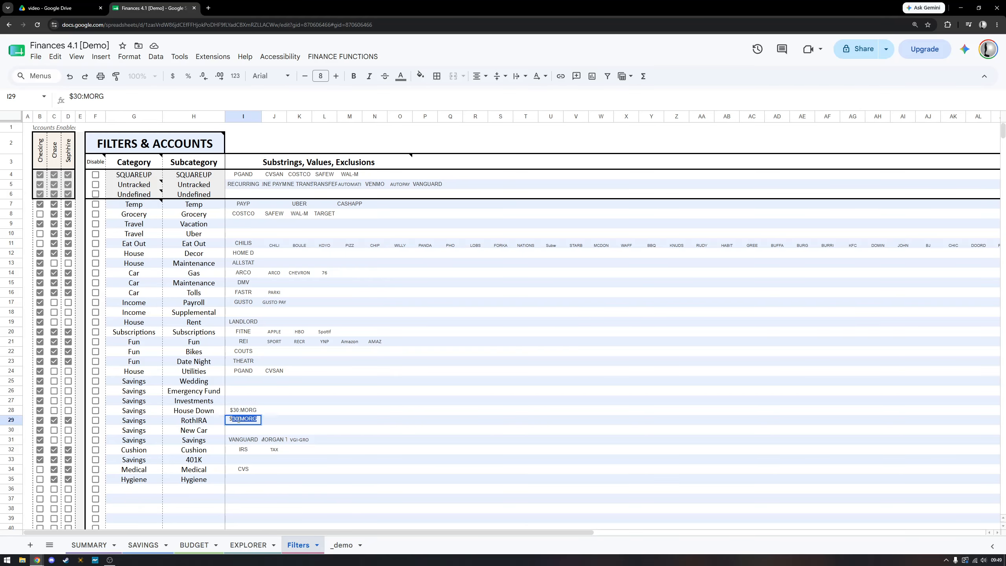
type("300:VANG")
key("Return")
key("Up")
double_click(257, 419)
double_click(254, 418)
left_click(289, 418)
left_click(235, 420)
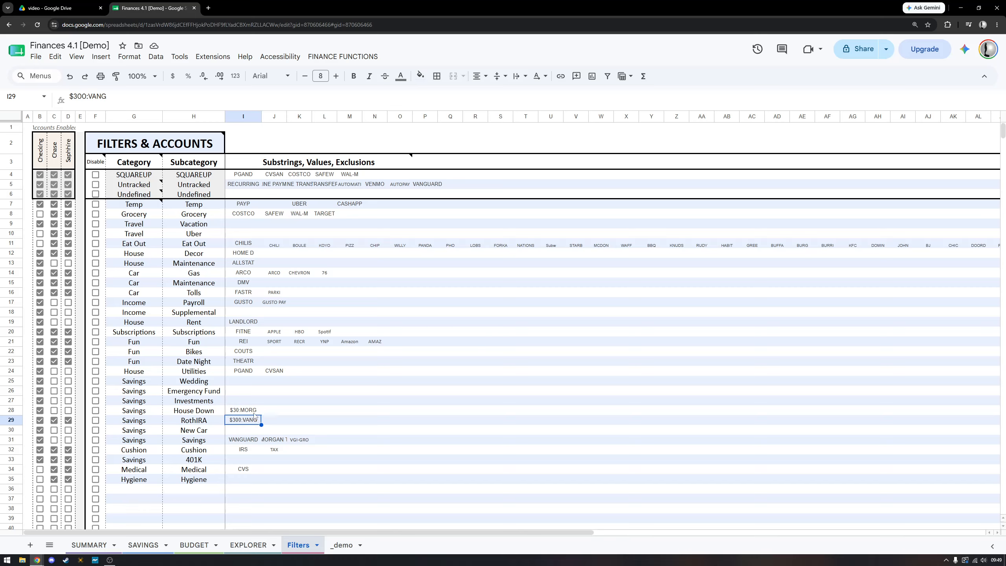
Add the substring $750:VANG to the Savings | Investments row and $500:VANG to the Savings | Emergency Fund row.
left_click(242, 401)
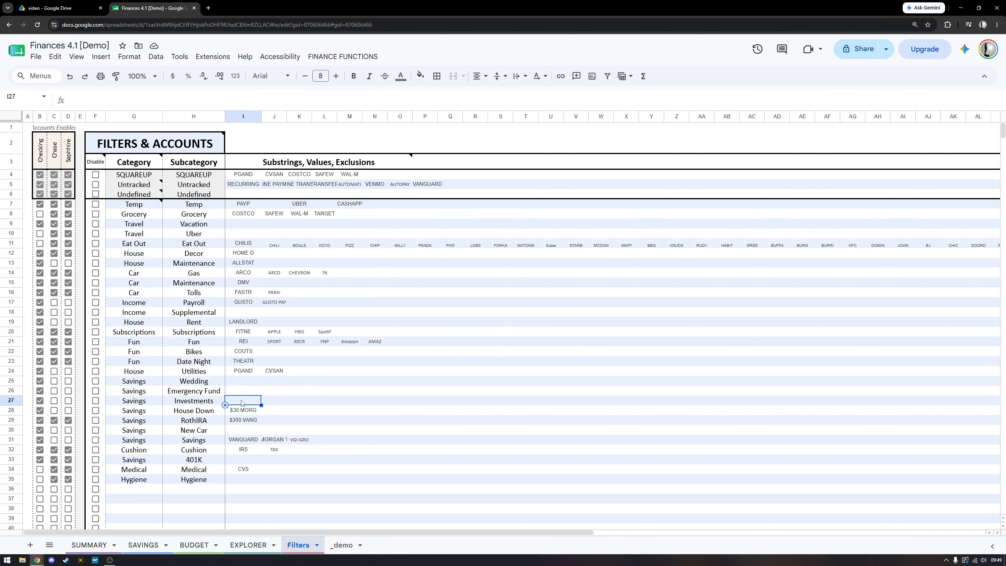
type("$750:VANG")
key("Return")
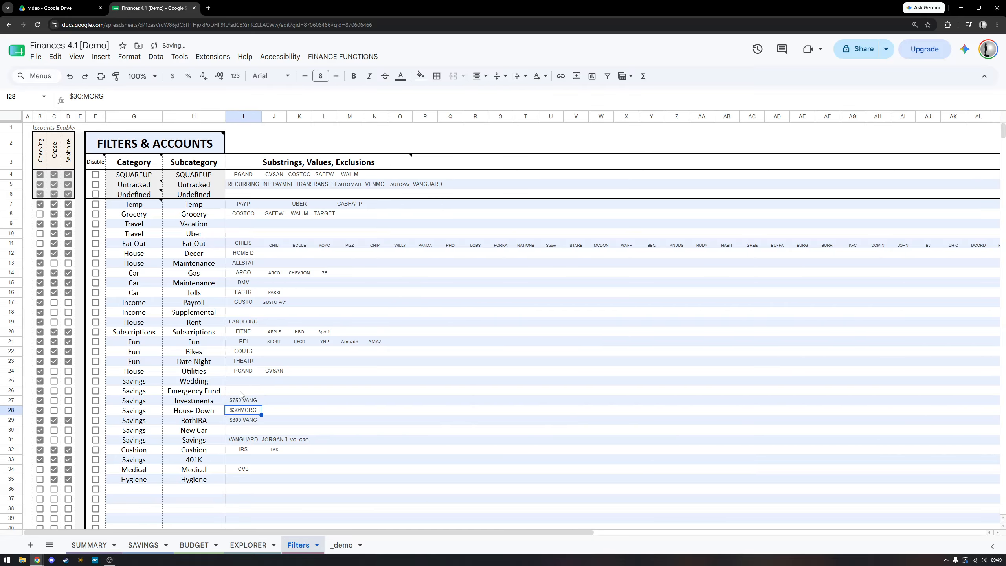
left_click(242, 391)
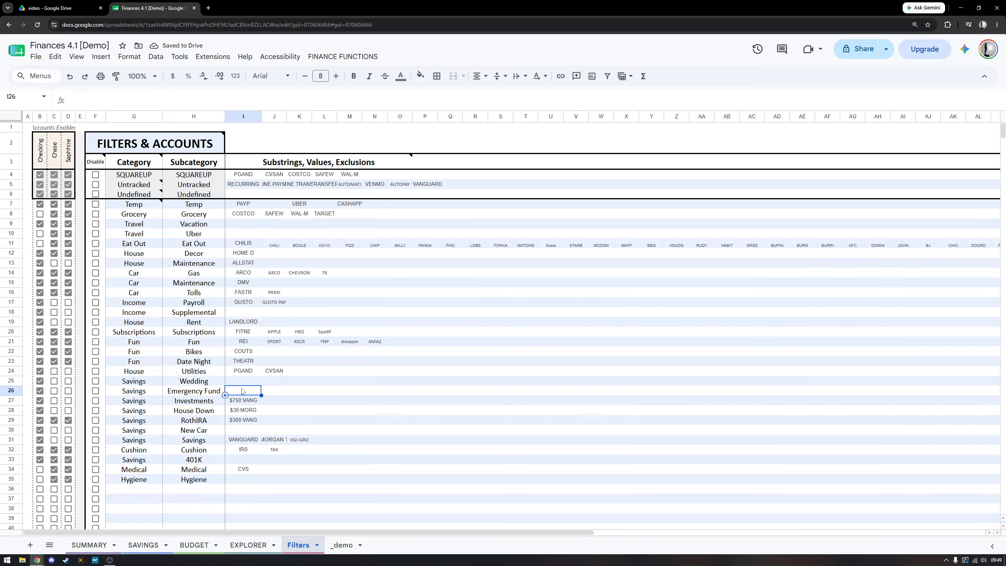
type("$500:VANG")
key("Return")
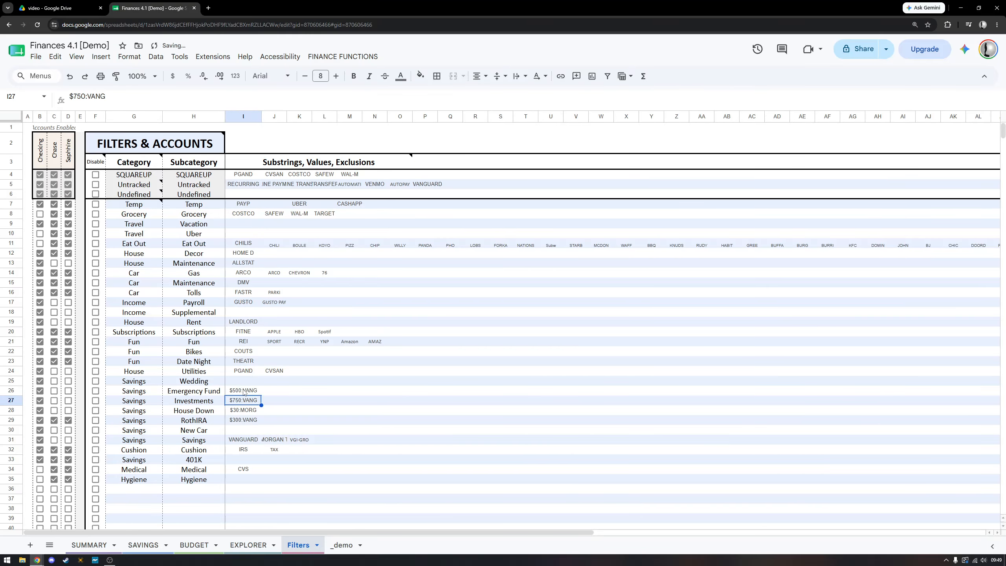
Unlock the _demo sheet and categorize its transactions again without overwriting the manually adjusted categories.
left_click(342, 545)
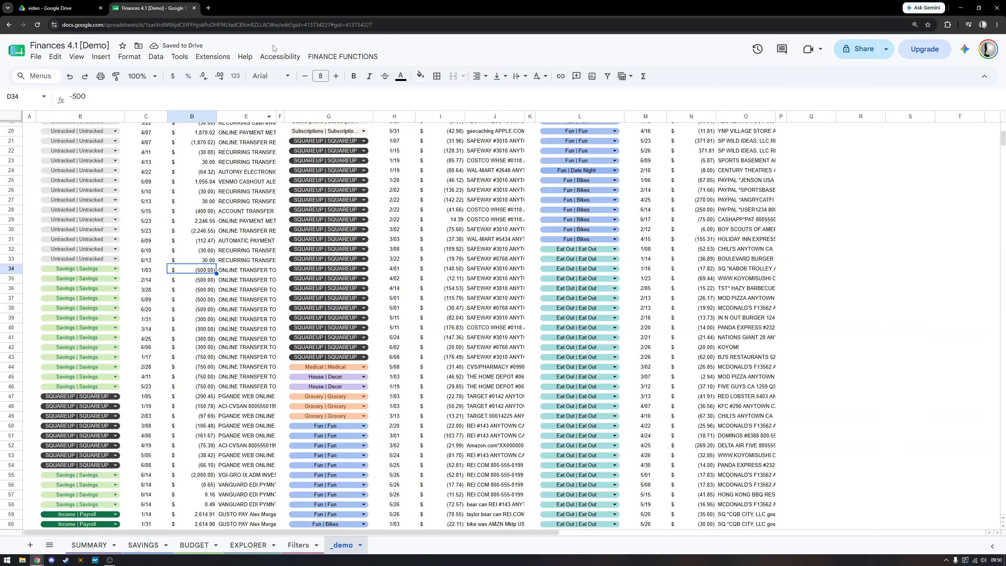
scroll(198, 158, "up", 7)
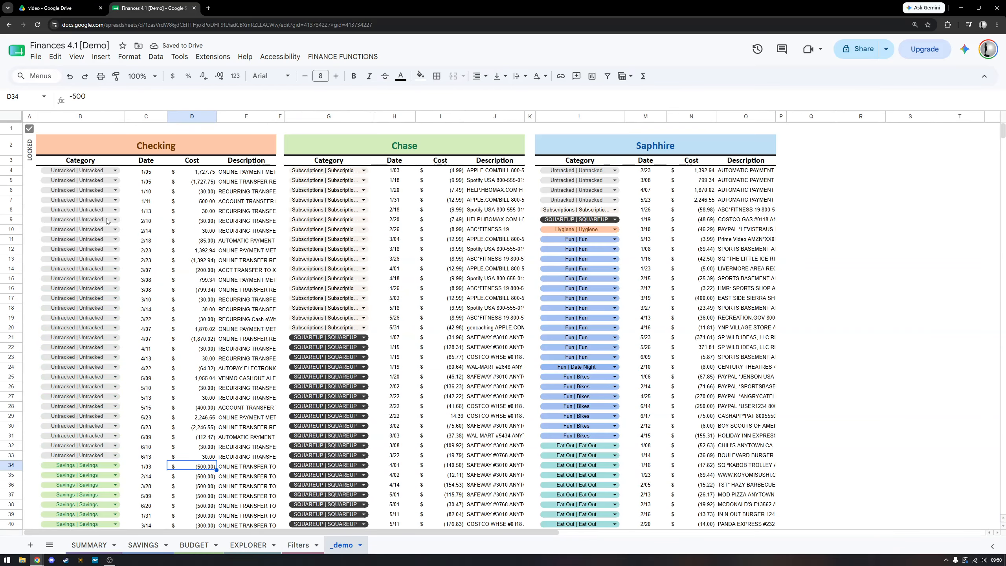
left_click(29, 128)
scroll(141, 275, "down", 7)
left_click(343, 56)
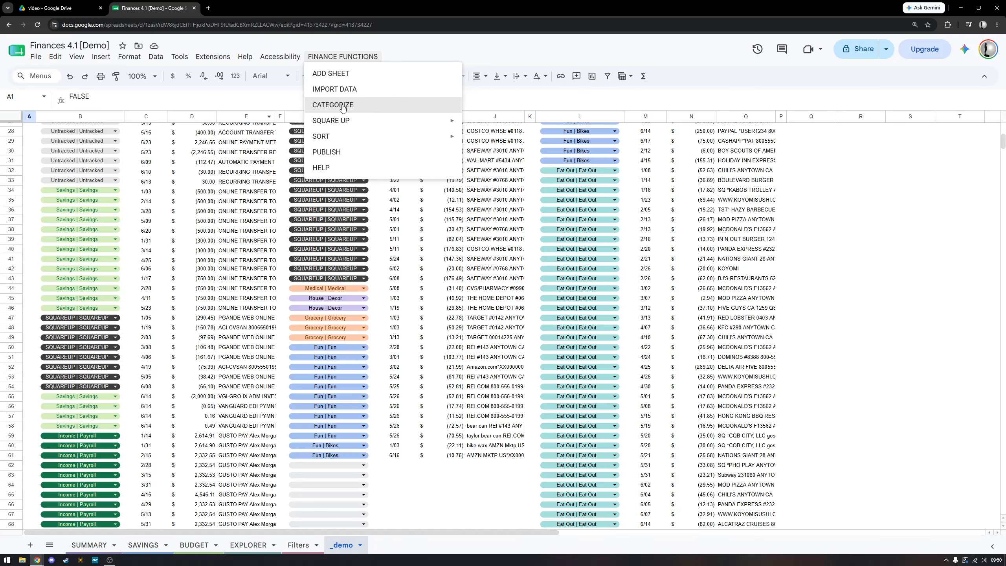
left_click(343, 108)
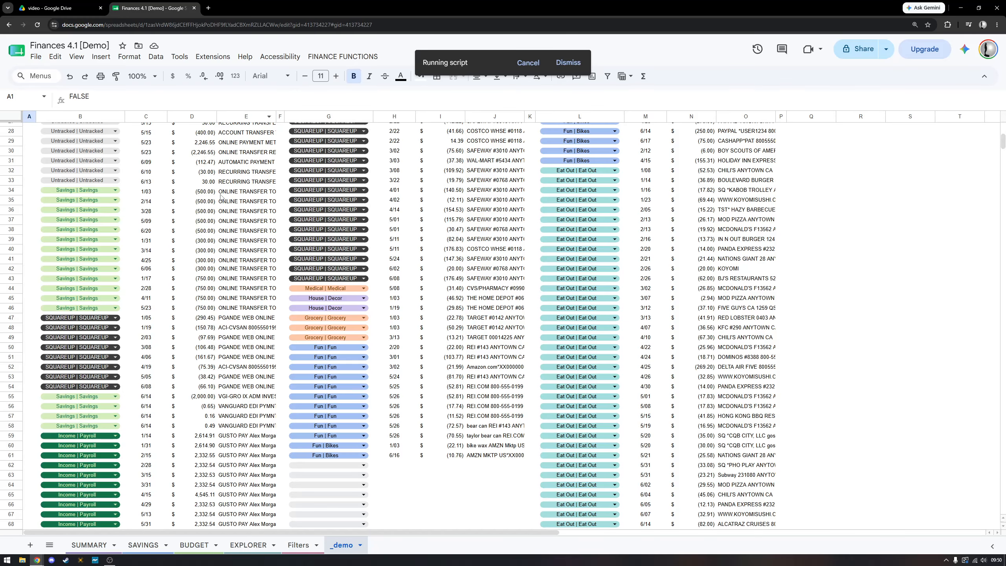
left_click_drag(233, 200, 79, 308)
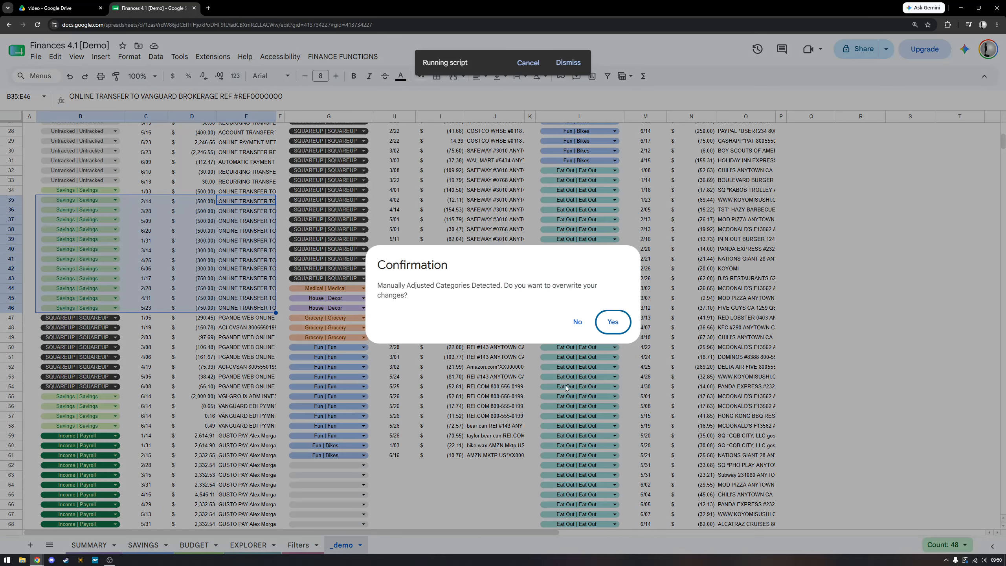
left_click(577, 322)
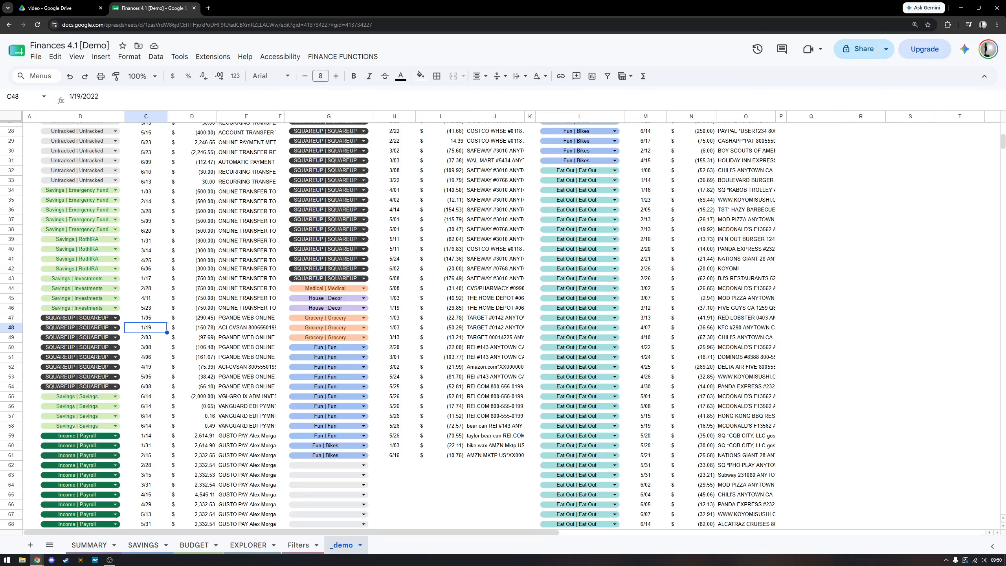
Review the recategorized Savings transfers in Checking, and the SQUAREUP costs in Chase and SQUAREUP bill descriptions in Checking.
scroll(224, 362, "up", 4)
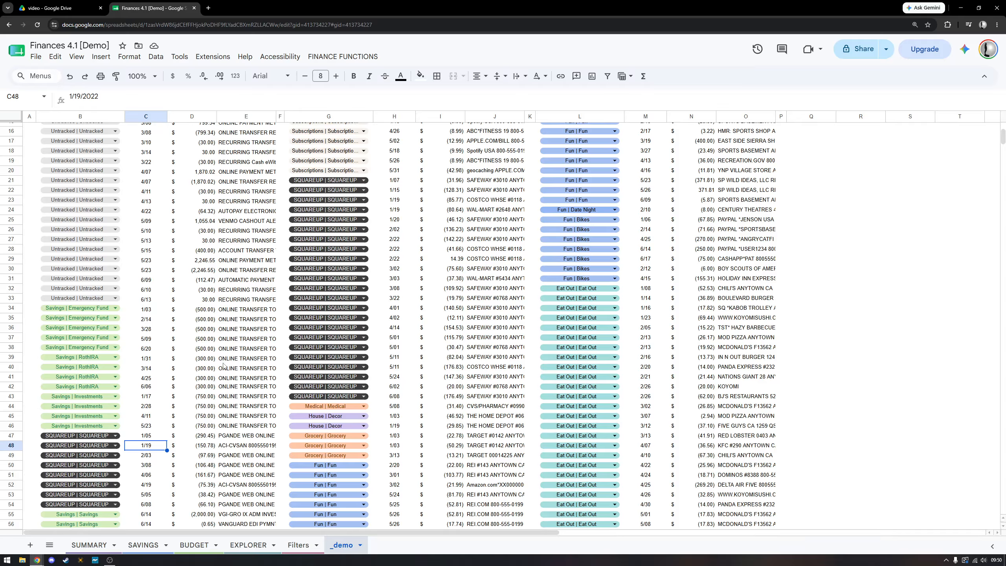
scroll(223, 365, "up", 5)
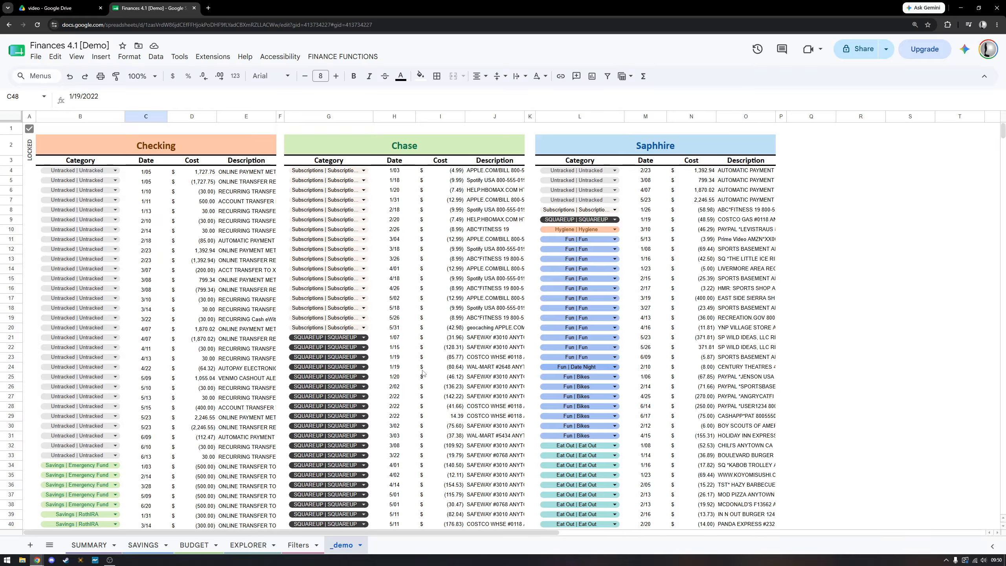
scroll(423, 372, "down", 2)
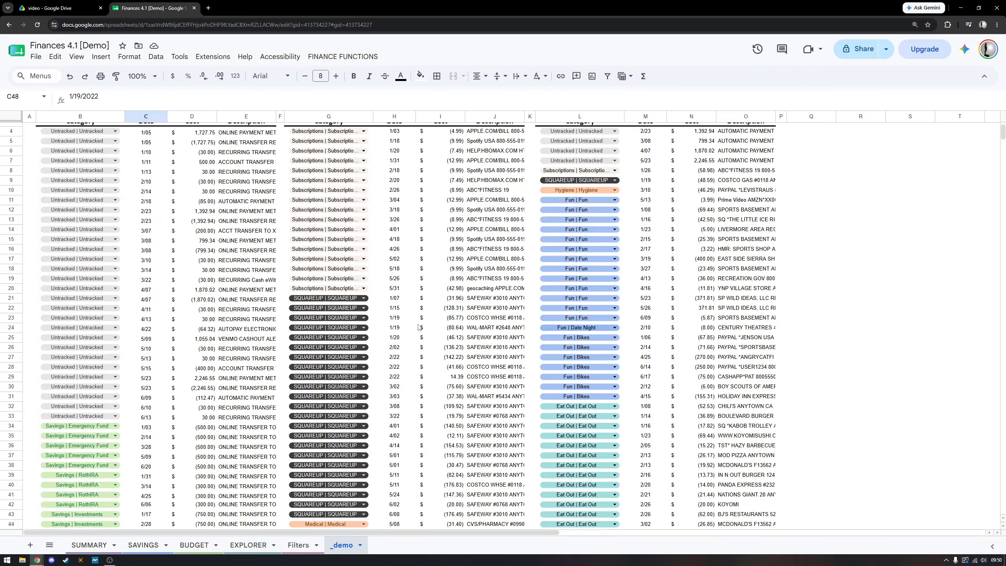
left_click_drag(454, 300, 458, 520)
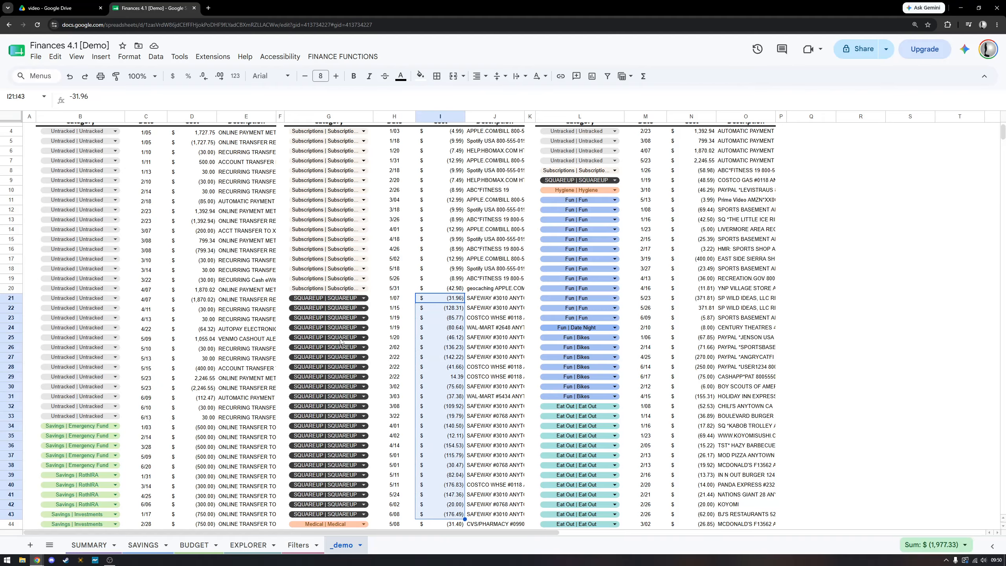
scroll(436, 357, "down", 6)
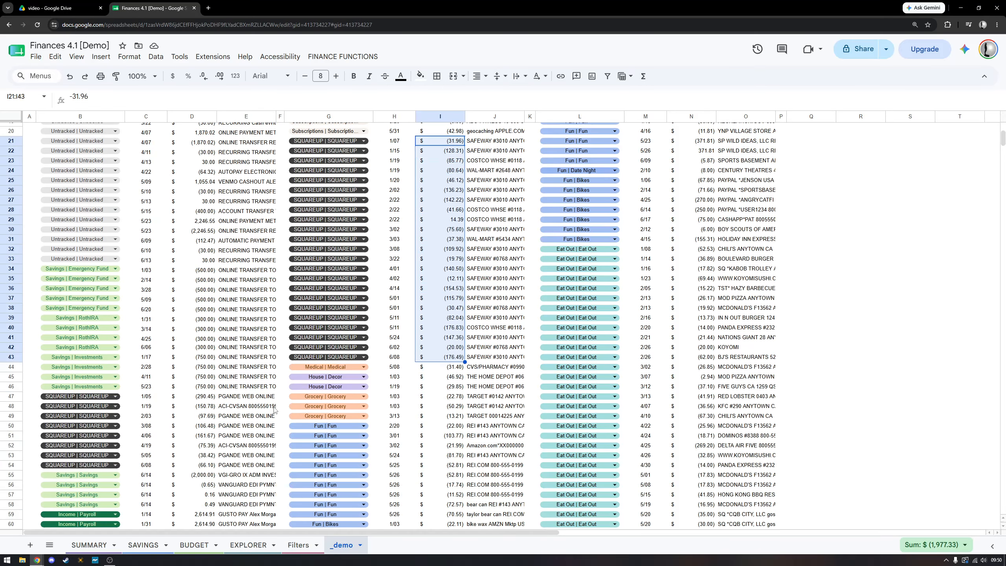
left_click_drag(226, 320, 232, 378)
left_click(234, 329)
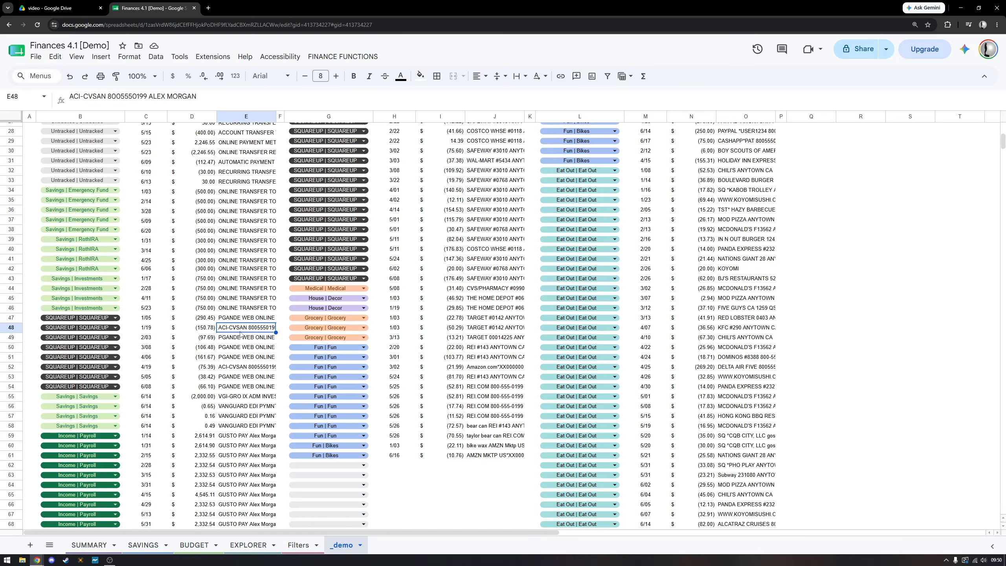
left_click(235, 339)
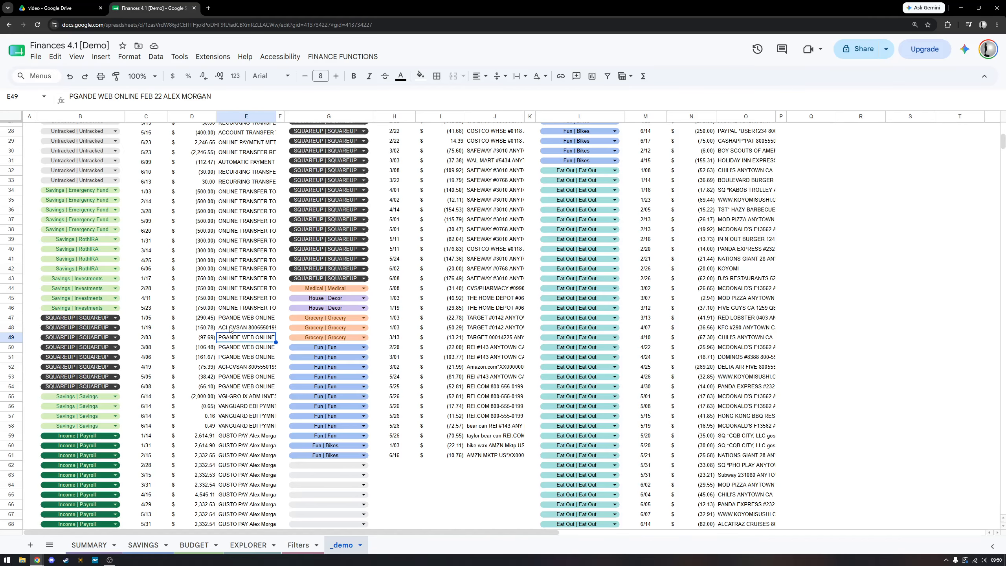
left_click(231, 328)
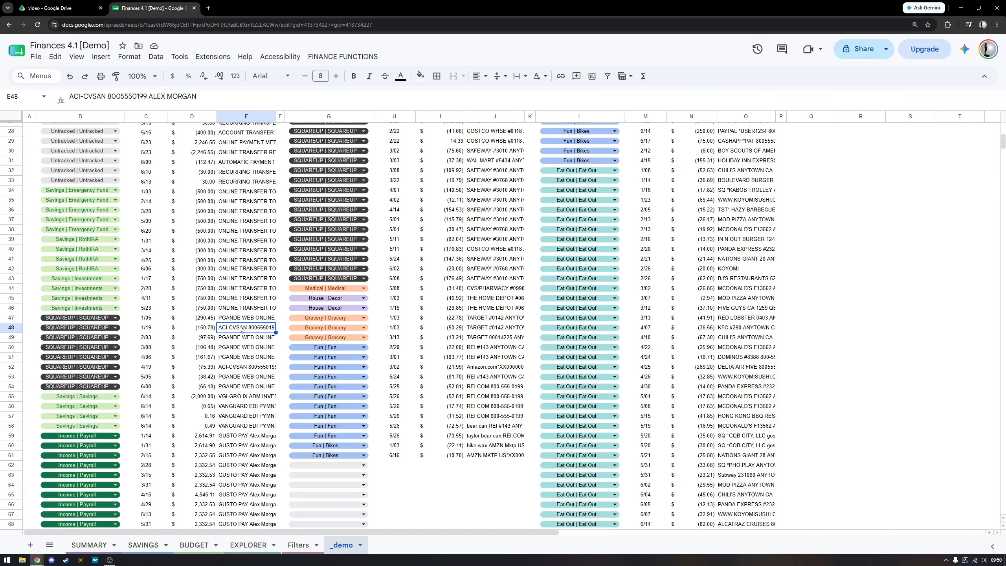
Compare the SQUAREUP purchases in Chase and the Costco Gas row in Saphhire with the SQUAREUP substrings on the Filters sheet.
scroll(467, 324, "up", 5)
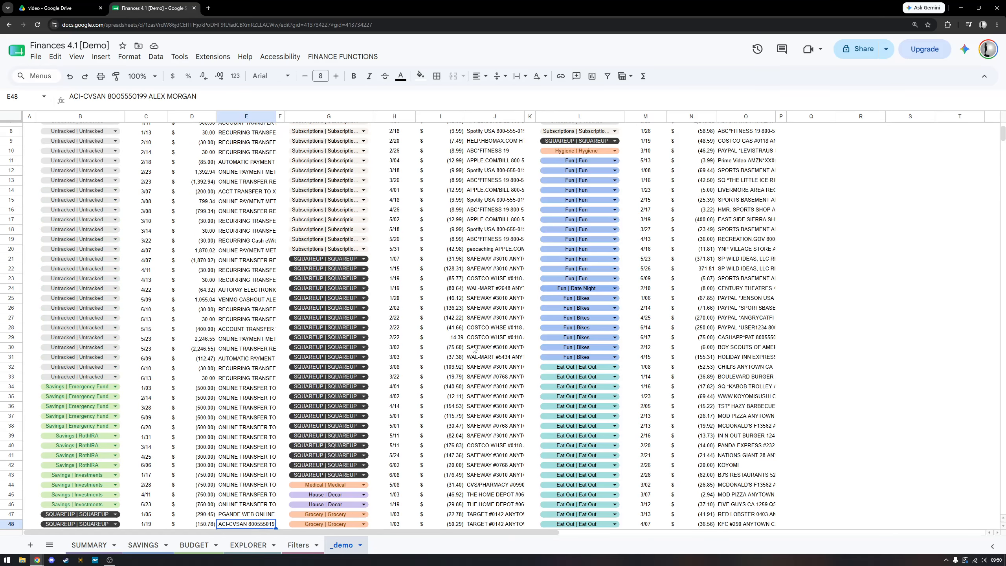
left_click_drag(480, 287, 482, 426)
left_click_drag(740, 142, 562, 141)
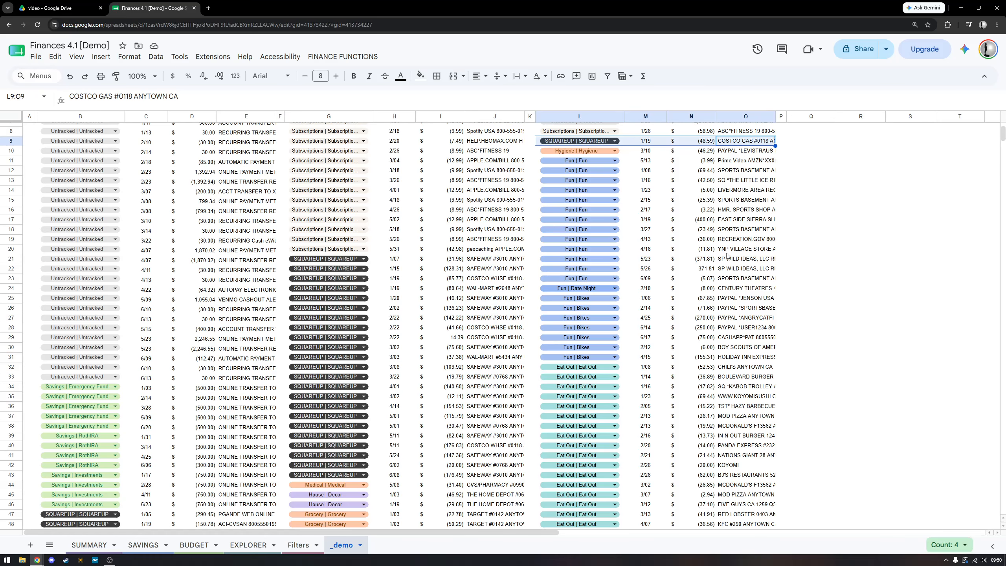
scroll(728, 257, "up", 2)
left_click(298, 544)
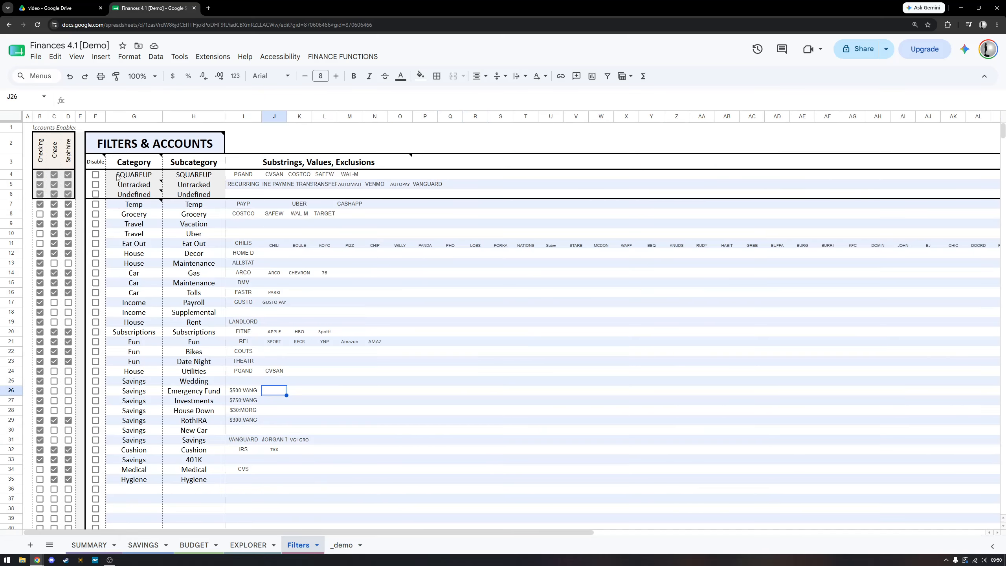
left_click_drag(243, 177, 349, 176)
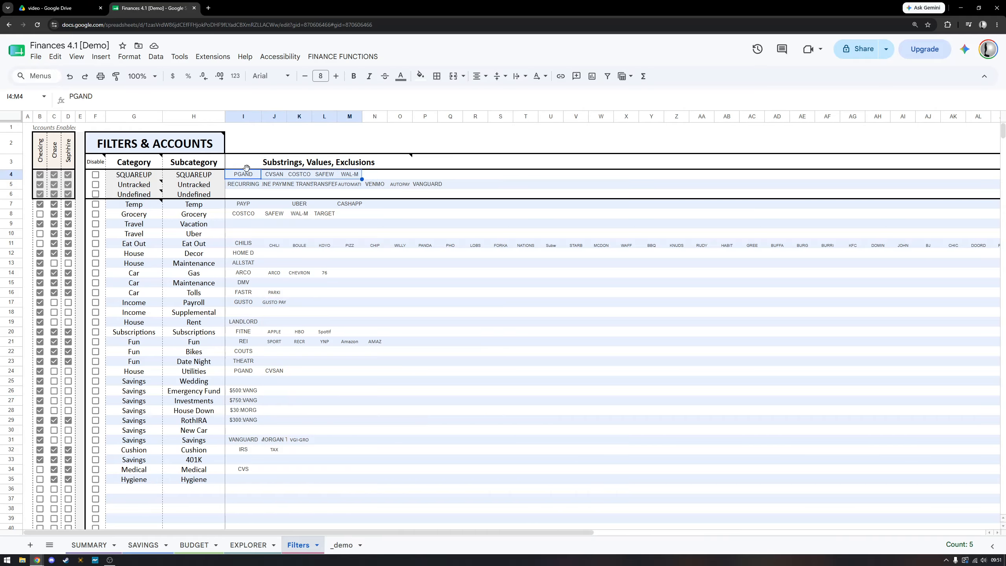
Upload the _demo sheet's SQUAREUP transactions with the Square Up function.
left_click(343, 545)
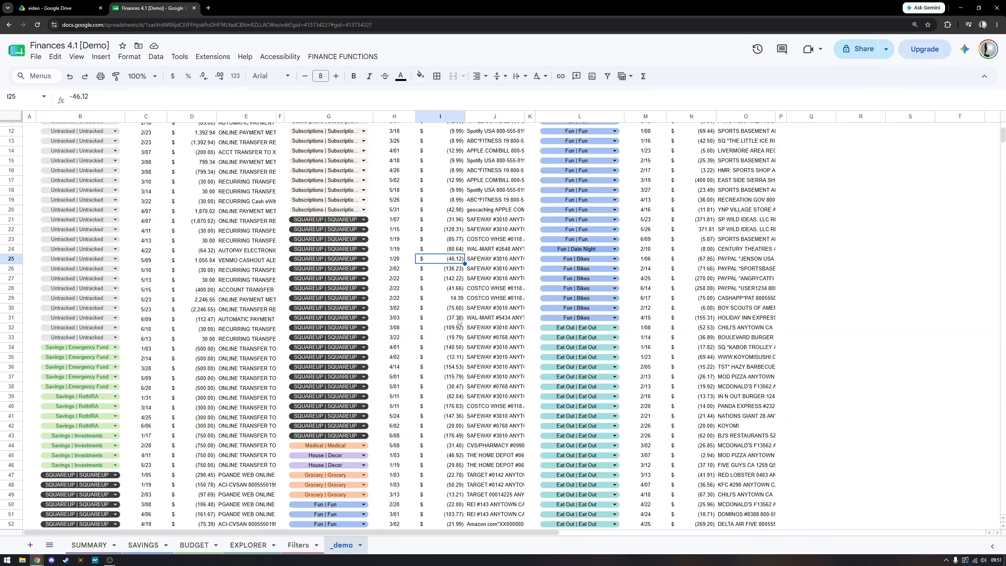
scroll(458, 336, "up", 3)
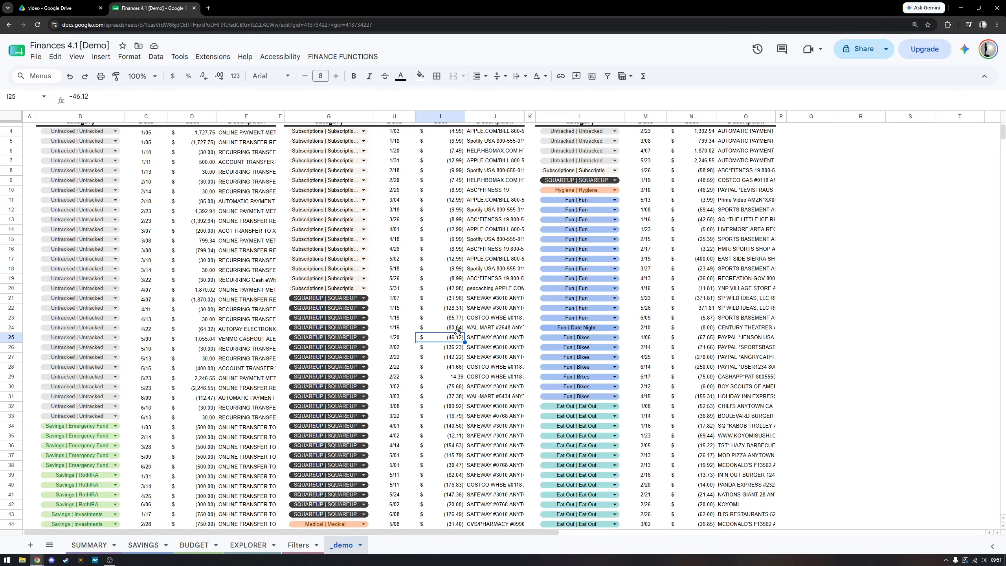
left_click(342, 58)
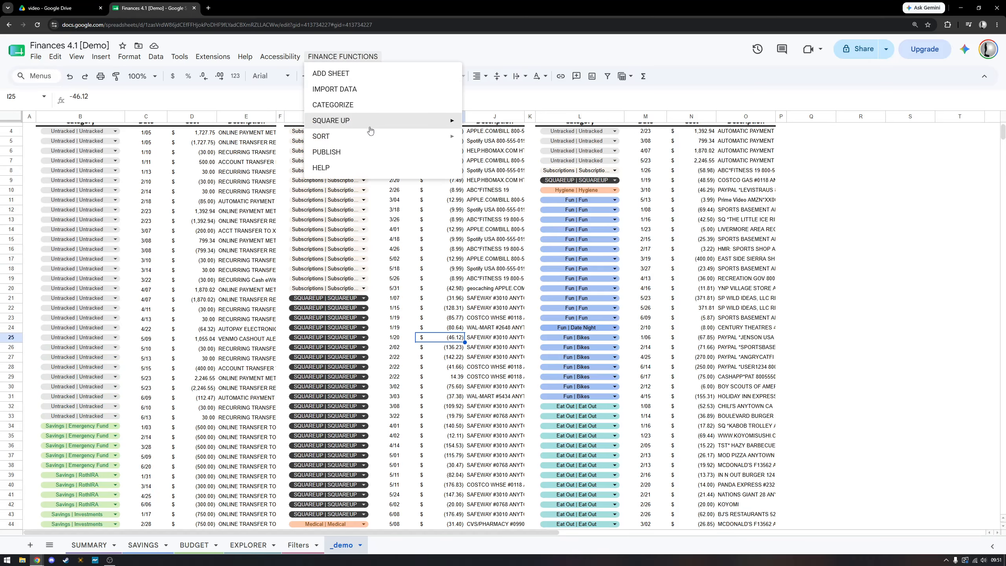
mouse_move(371, 123)
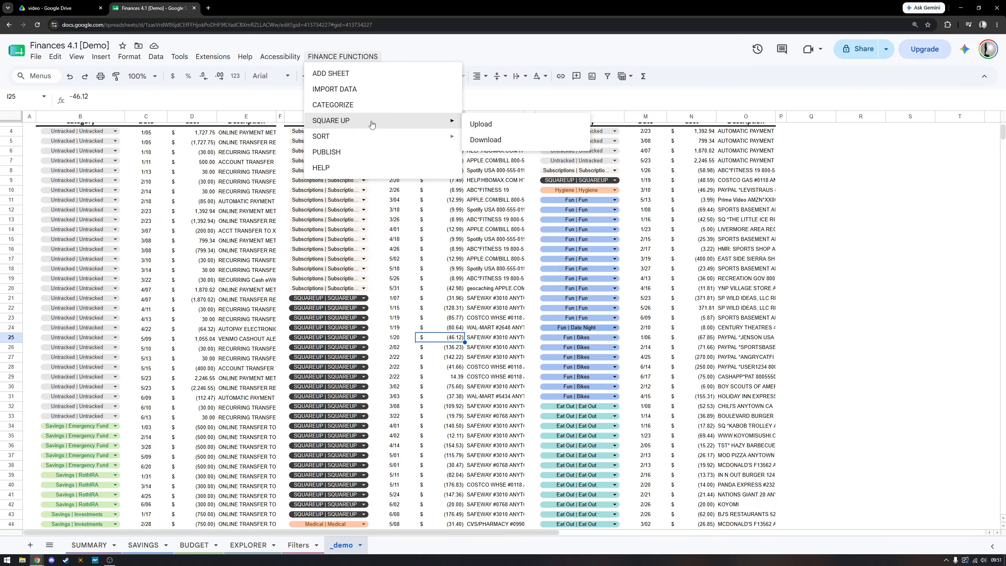
left_click(480, 124)
scroll(423, 285, "down", 4)
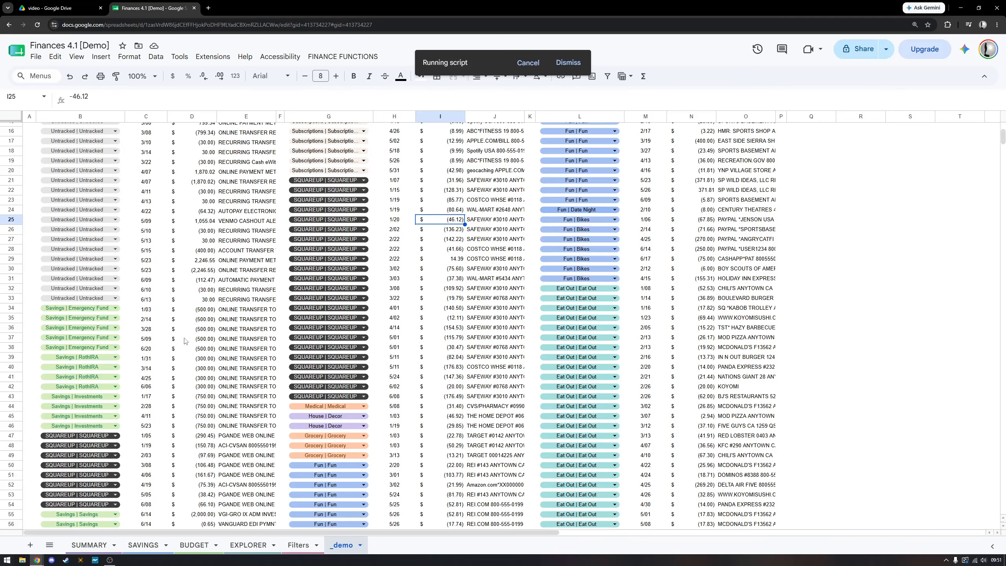
scroll(431, 415, "up", 5)
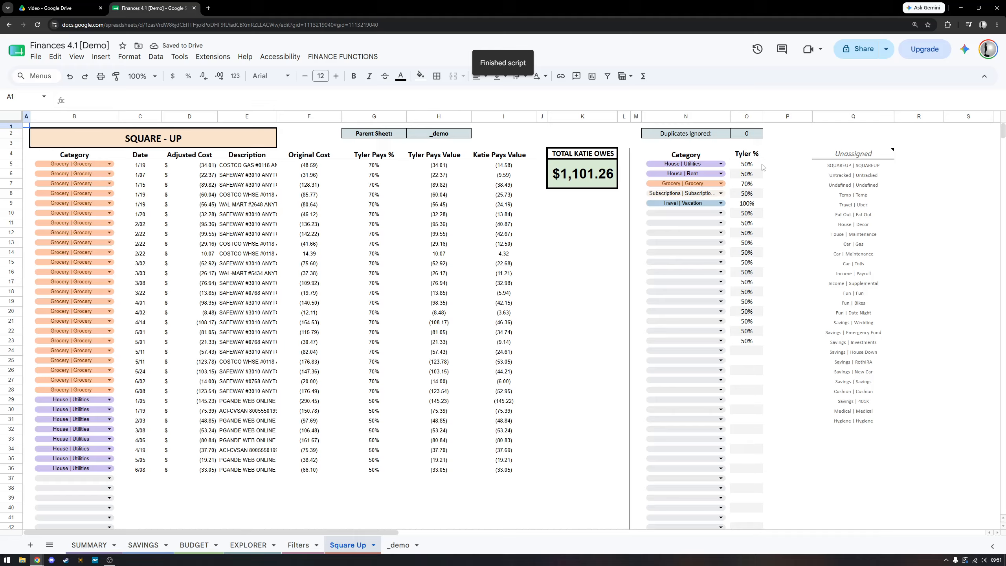
Examine the Square Up sheet's split percentages per category, the original costs and the payer's percentage for each transaction.
left_click_drag(760, 165, 654, 206)
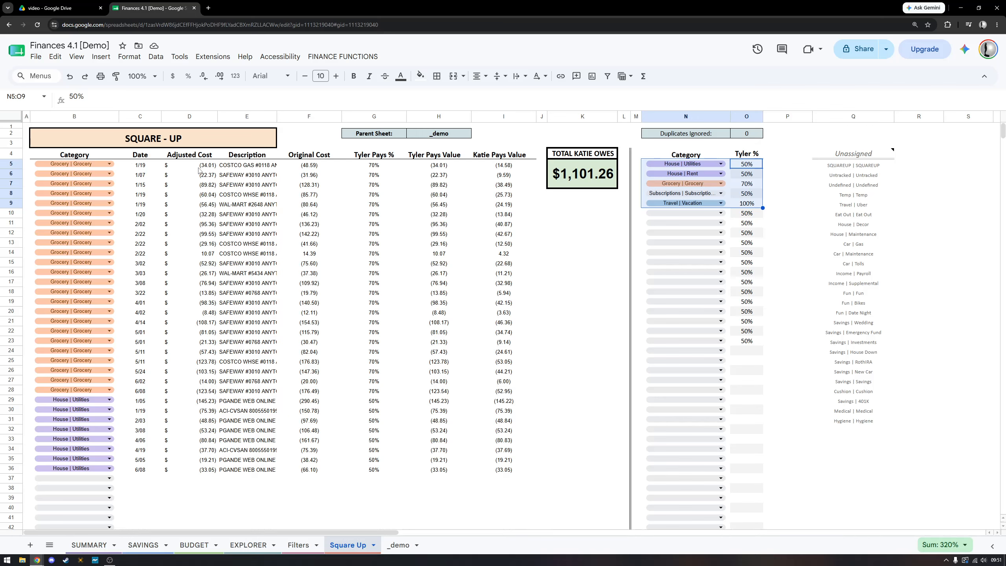
left_click_drag(306, 166, 305, 470)
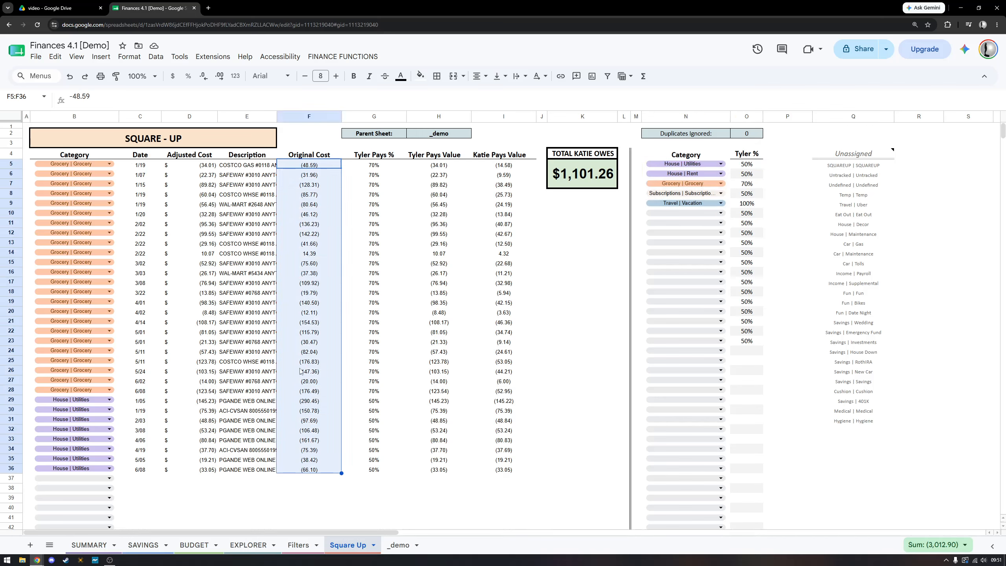
left_click_drag(375, 166, 378, 470)
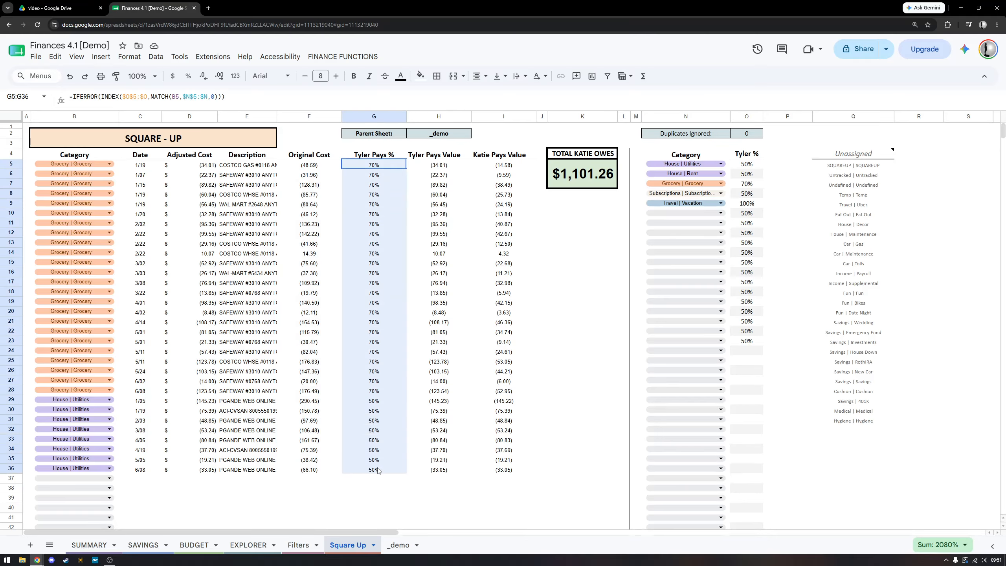
Examine the total owed, the transaction categories and the adjusted costs on the Square Up sheet.
left_click(590, 177)
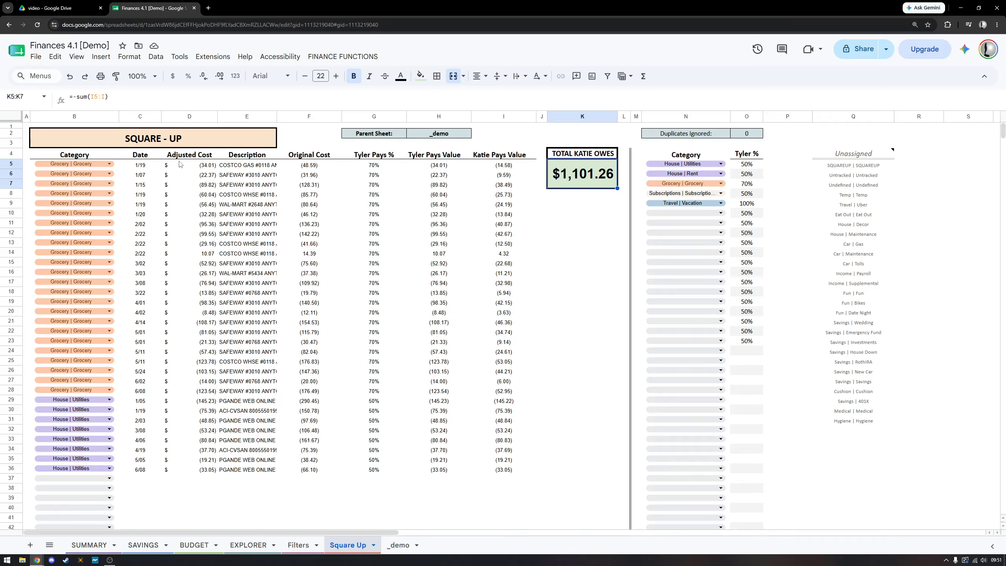
left_click_drag(117, 164, 116, 479)
left_click(585, 293)
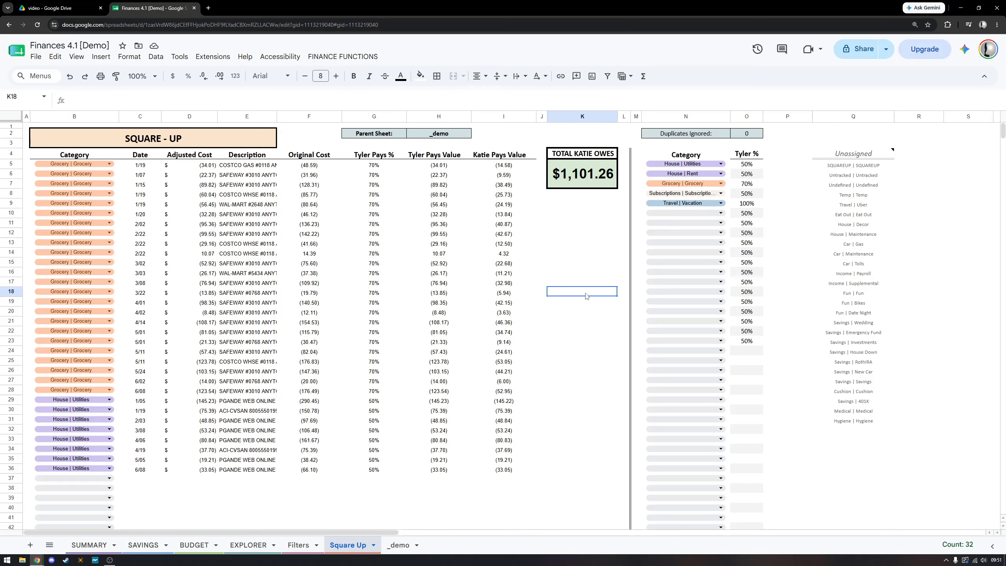
left_click_drag(209, 169, 202, 473)
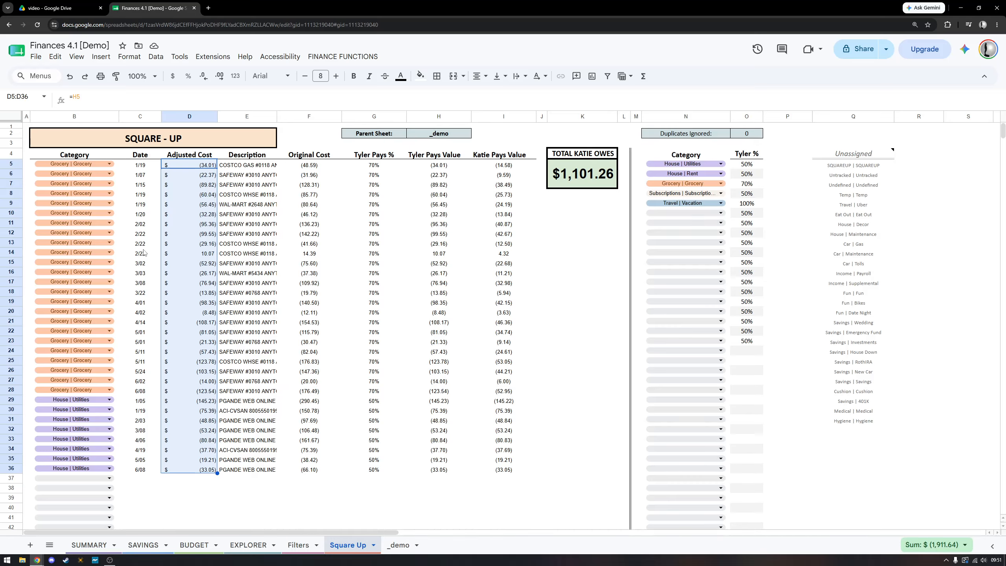
Recategorize the 2/22 Safeway transaction in row 12 as Travel | Vacation and check its recalculated split against the category's percentage.
left_click(105, 236)
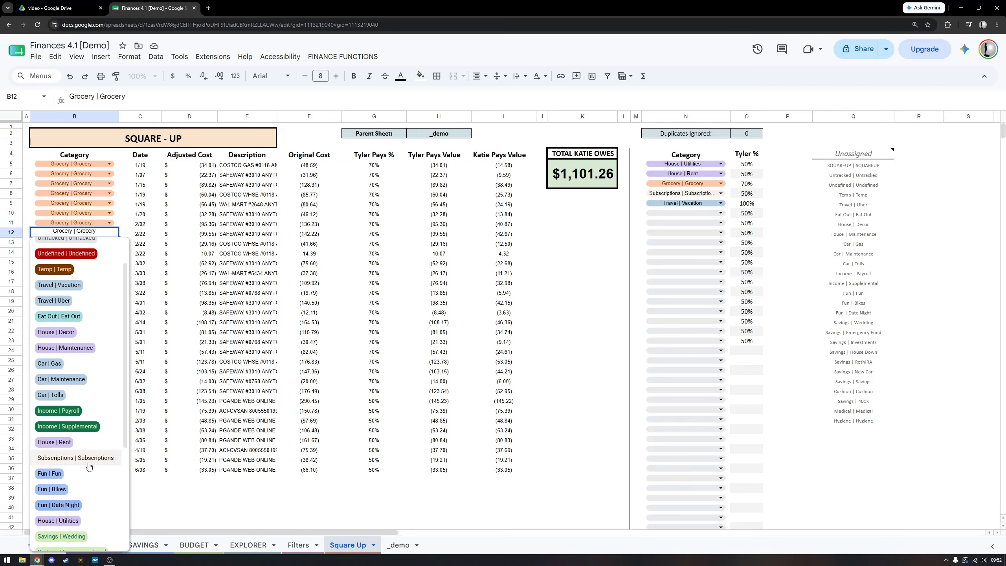
left_click(69, 284)
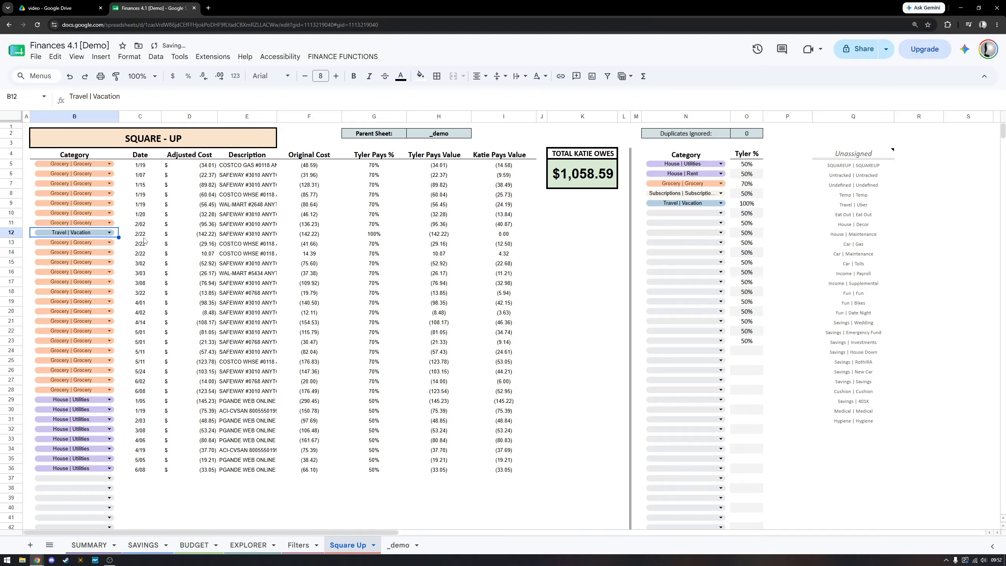
left_click(192, 237)
left_click_drag(192, 238, 368, 235)
left_click(369, 235)
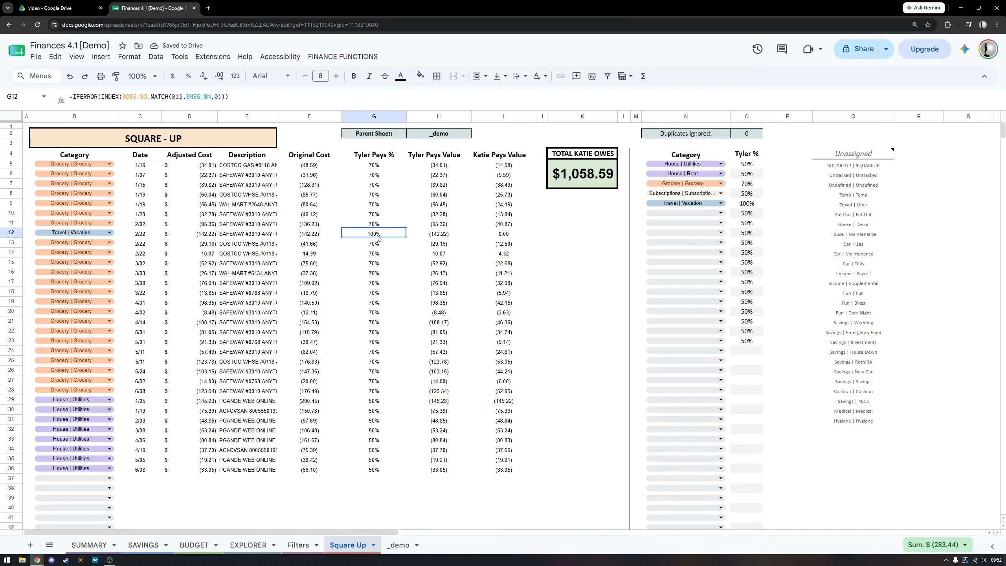
left_click(735, 204)
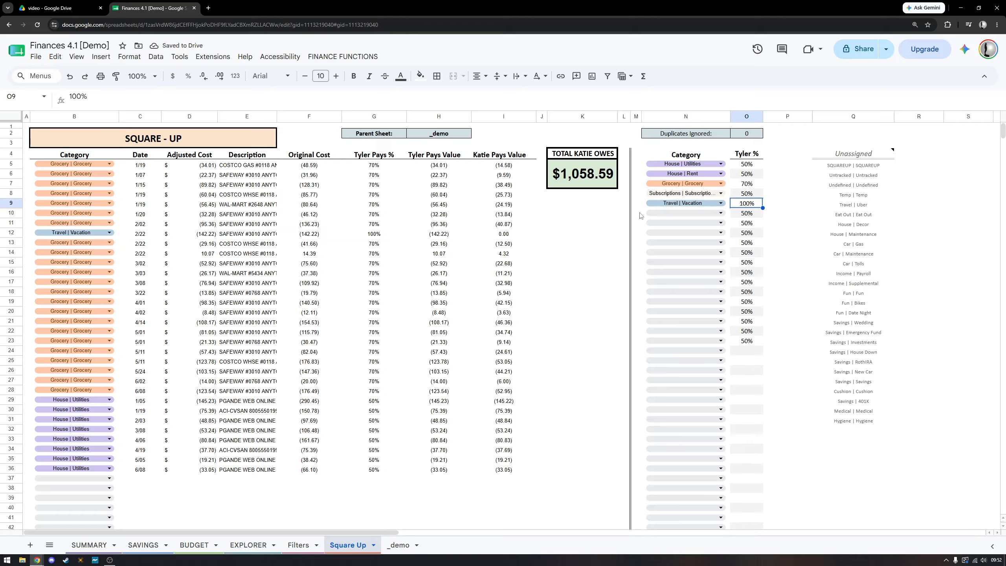
left_click(456, 235)
left_click(498, 236)
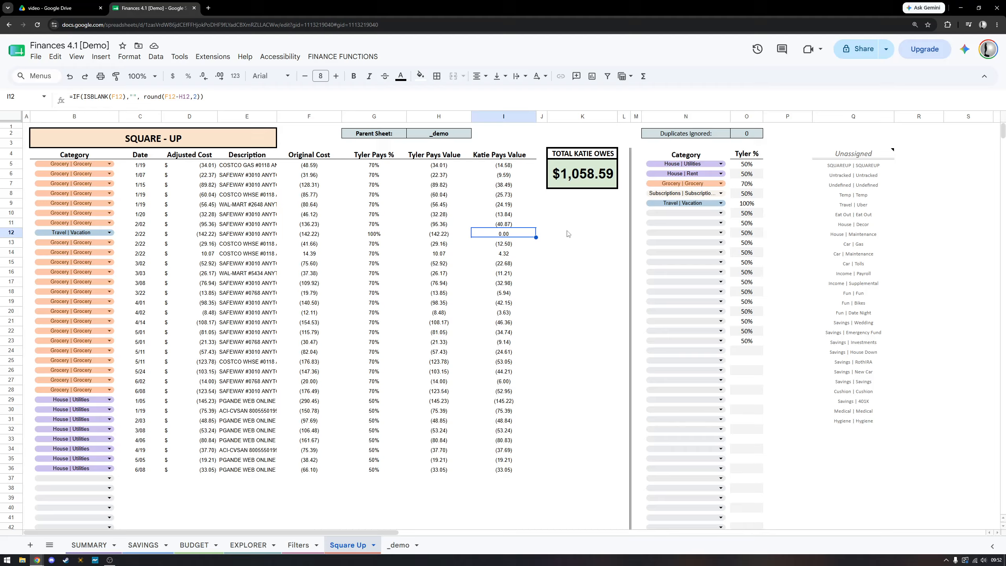
Fill the Travel | Vacation category from row 12 down through row 17 and check the total owed.
left_click(115, 235)
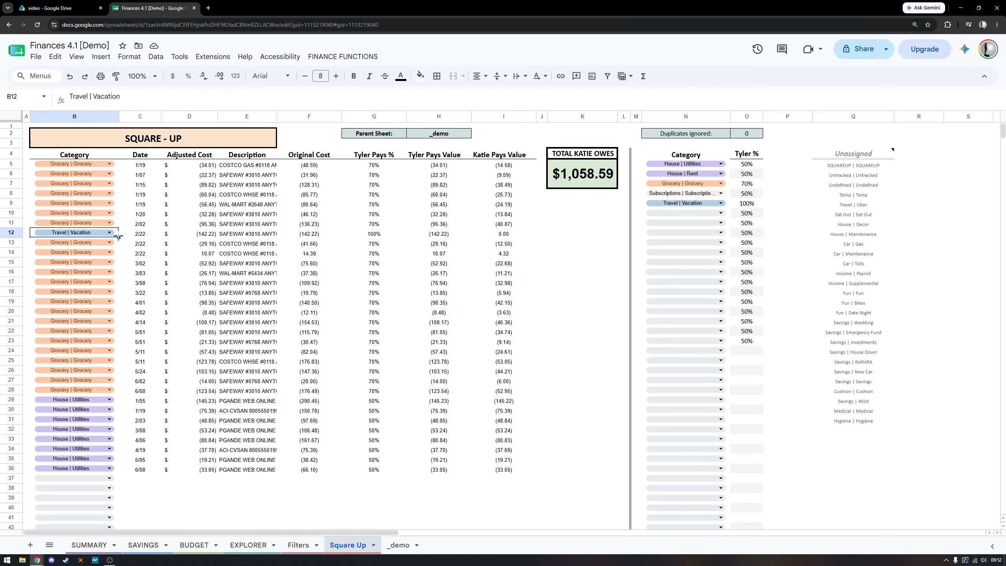
left_click_drag(118, 237, 118, 286)
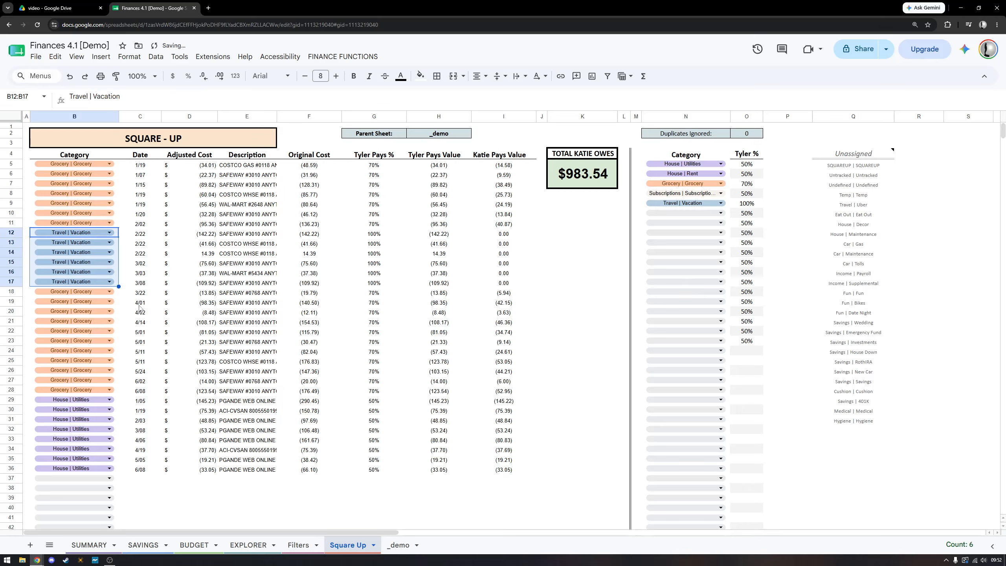
left_click(566, 270)
left_click(581, 176)
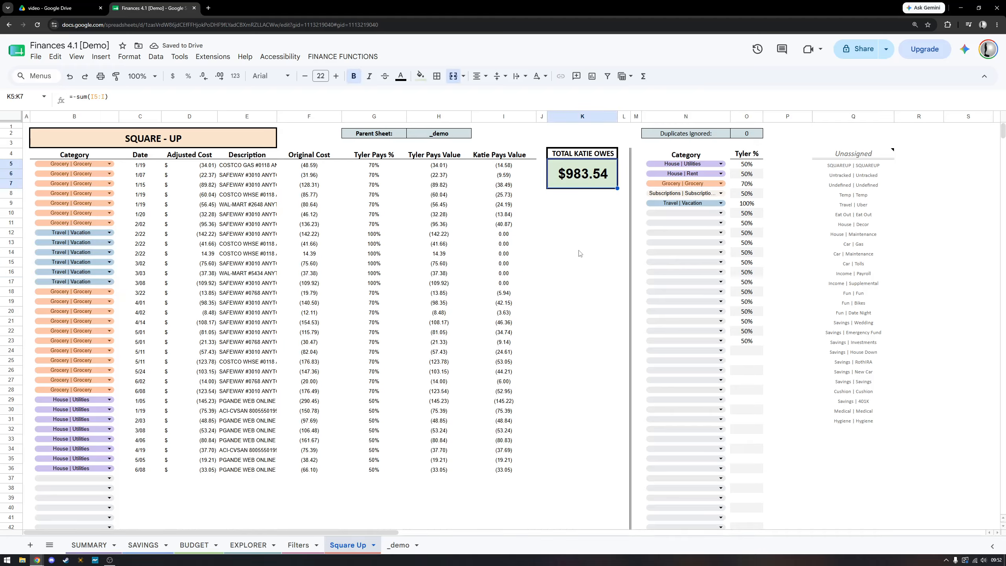
left_click(576, 250)
left_click(583, 190)
left_click(581, 258)
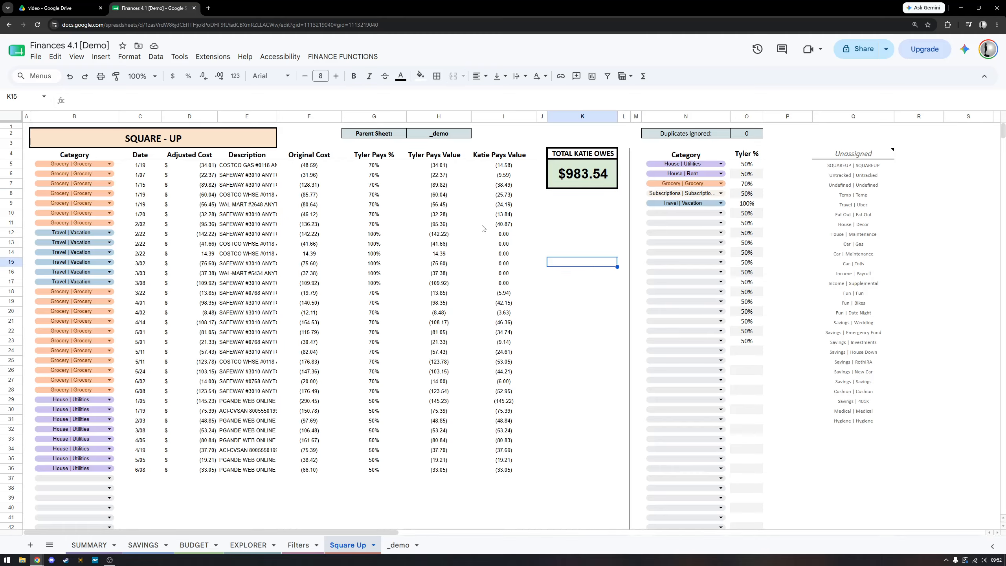
Download the adjusted Square Up transactions back into the _demo sheet.
left_click(335, 59)
mouse_move(348, 121)
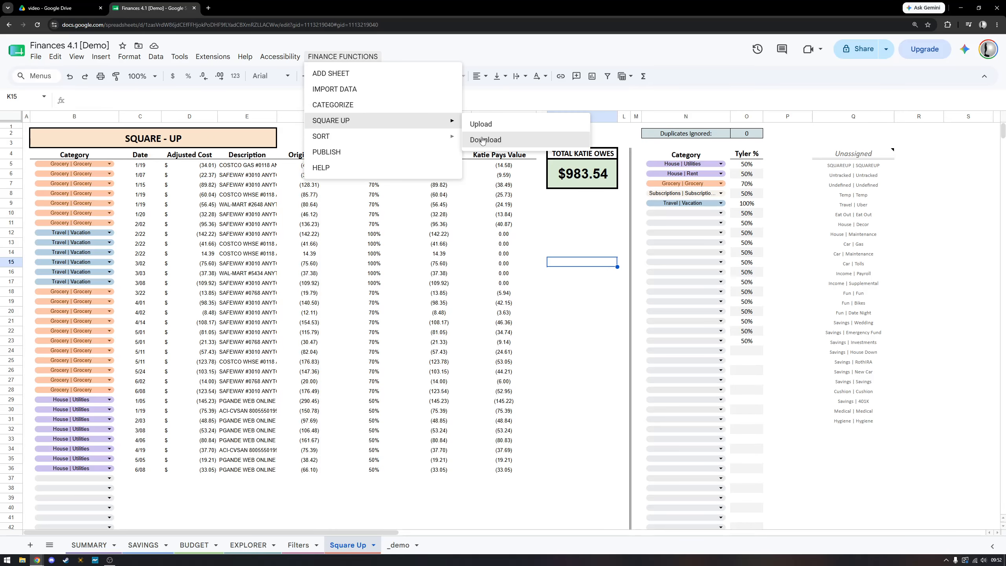
left_click(482, 140)
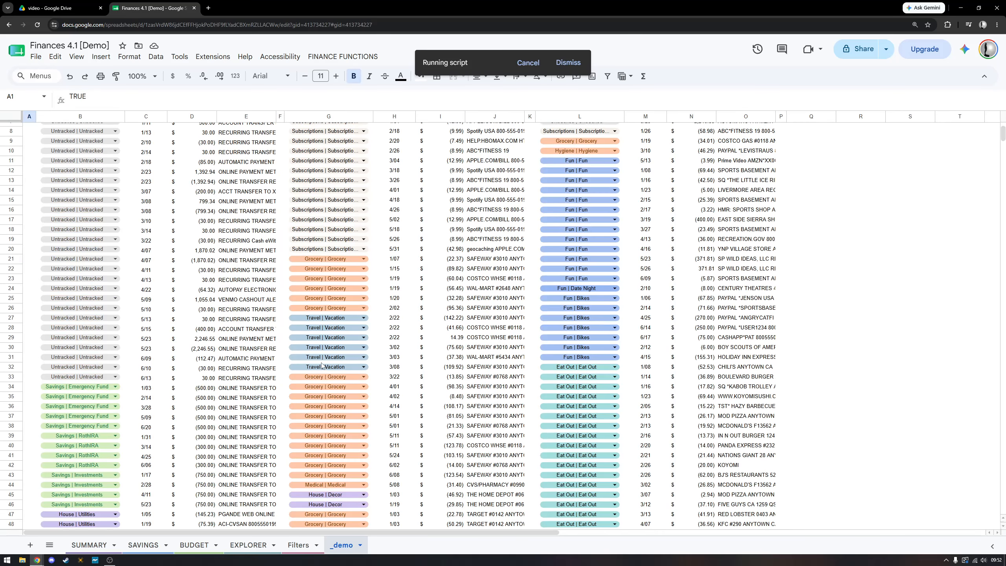
Review the downloaded grocery, vacation and utilities transactions across the account tables on the _demo sheet.
scroll(316, 380, "down", 4)
scroll(316, 380, "up", 7)
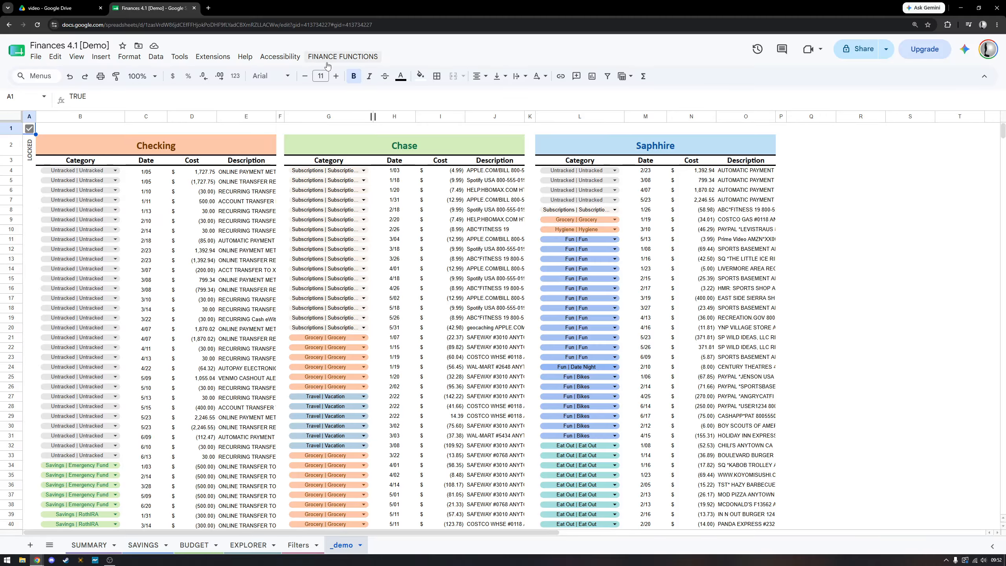
scroll(421, 323, "down", 2)
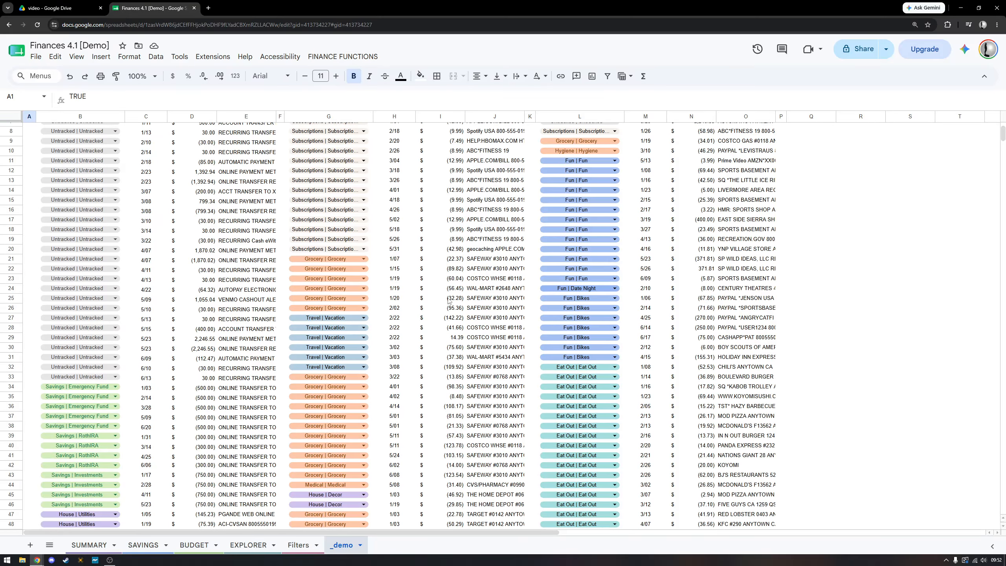
scroll(447, 309, "up", 2)
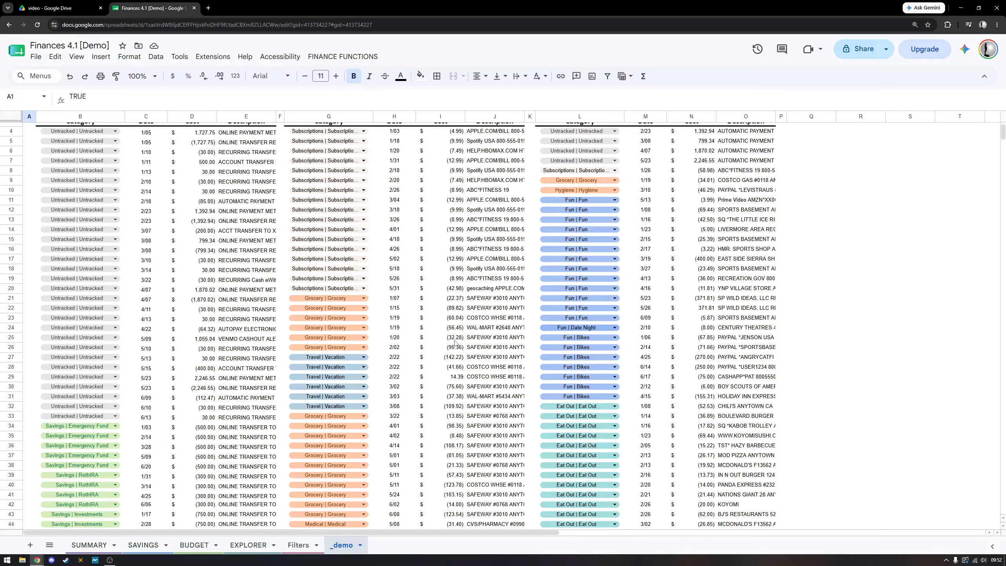
scroll(451, 346, "down", 2)
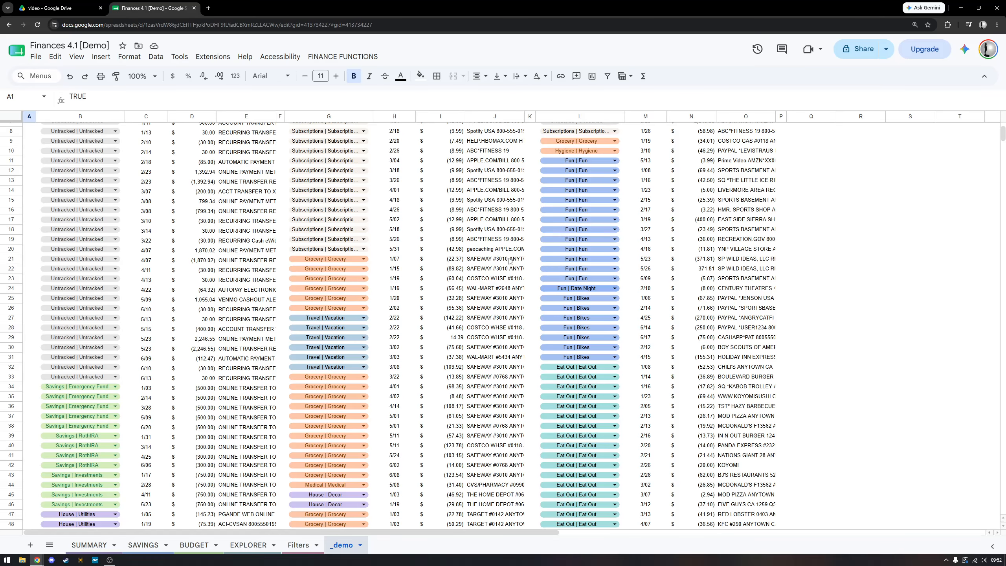
scroll(510, 260, "down", 4)
left_click(350, 58)
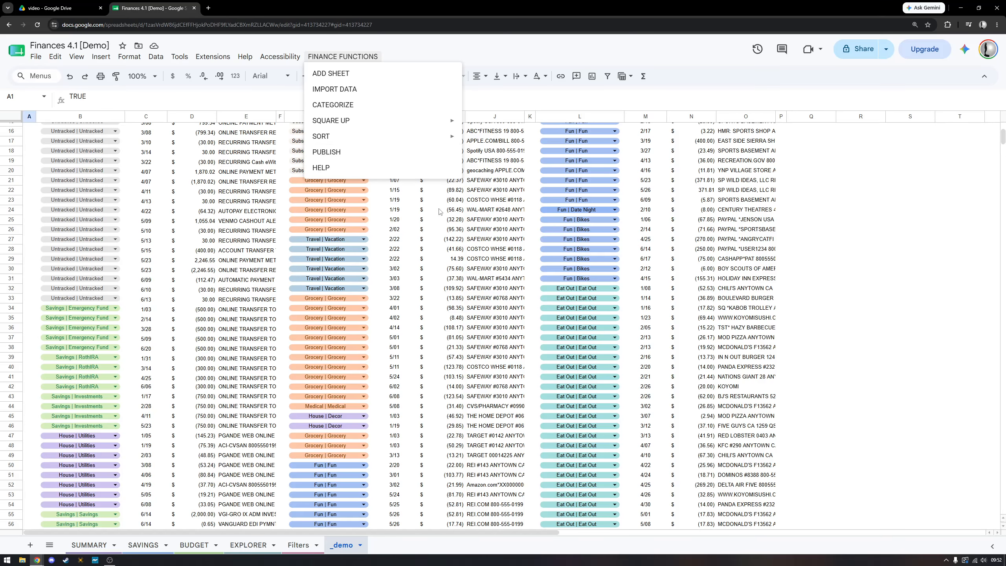
left_click(905, 230)
Start a new Chase transaction in row 62 with the category Grocery | Grocery and the date 6/16 copied from the row above.
scroll(383, 358, "down", 6)
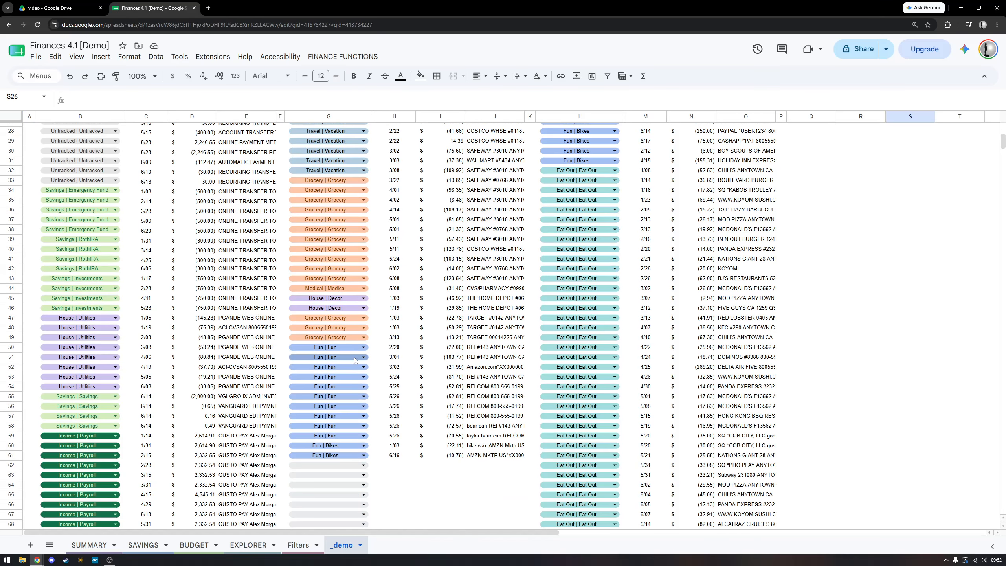
left_click(363, 347)
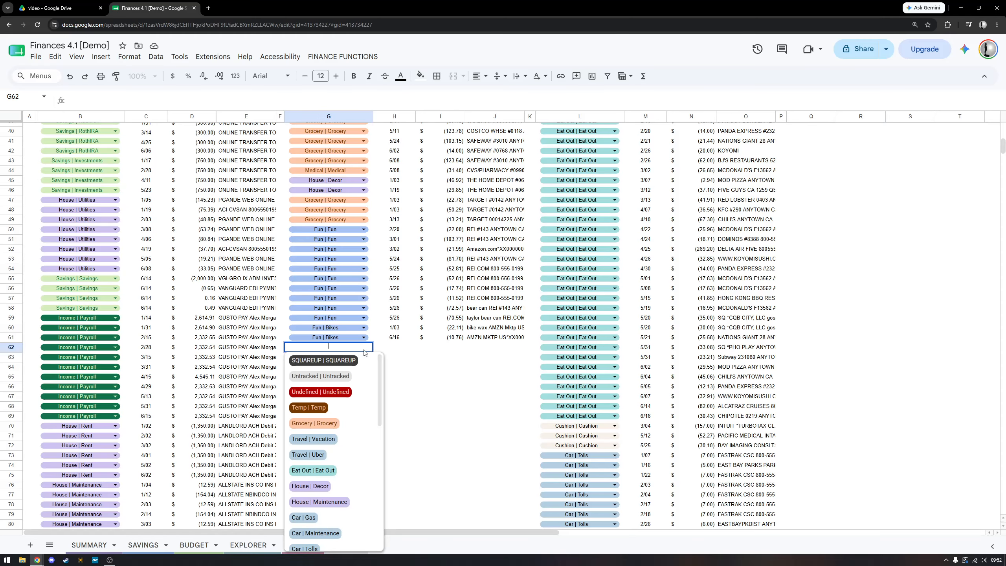
left_click(359, 424)
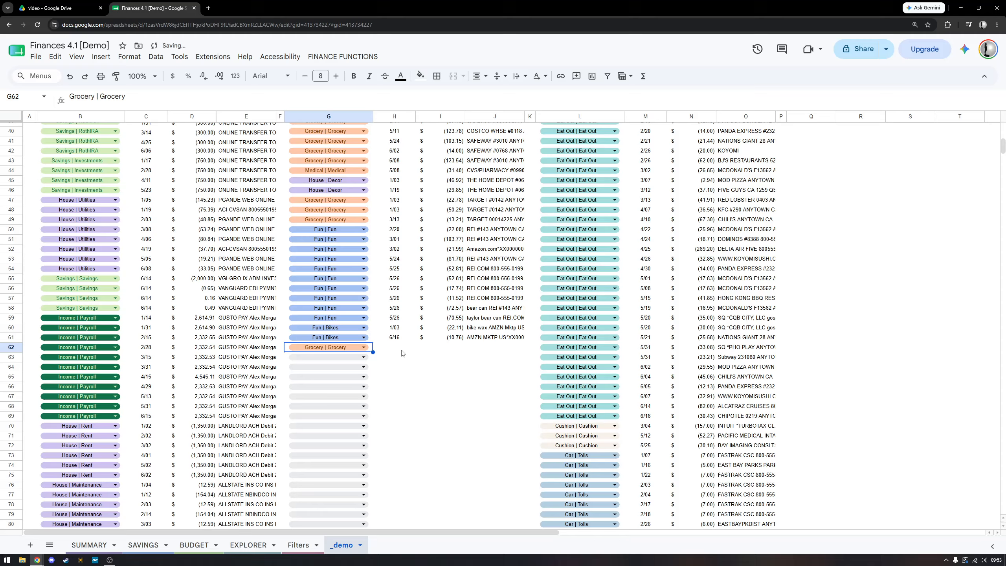
left_click(398, 340)
key("ctrl+c")
left_click(397, 349)
key("ctrl+v")
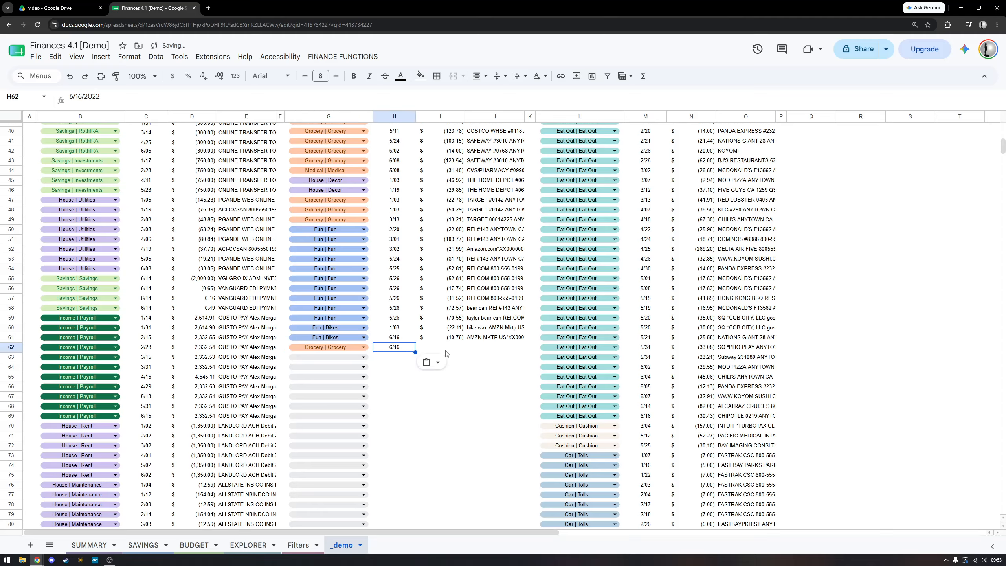
Enter a cost of -42000 and the description TEST for the new Chase transaction.
left_click(430, 350)
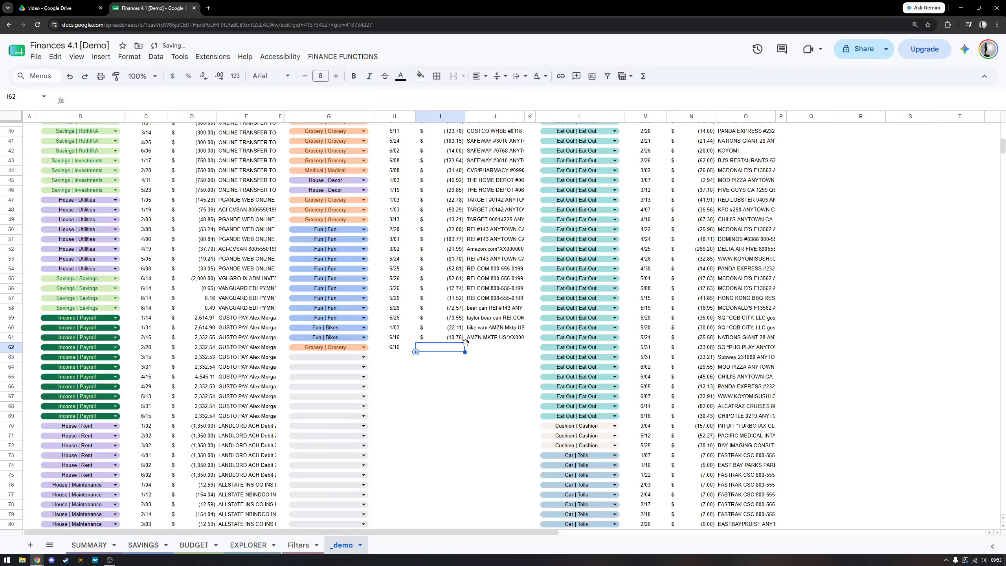
type("42000")
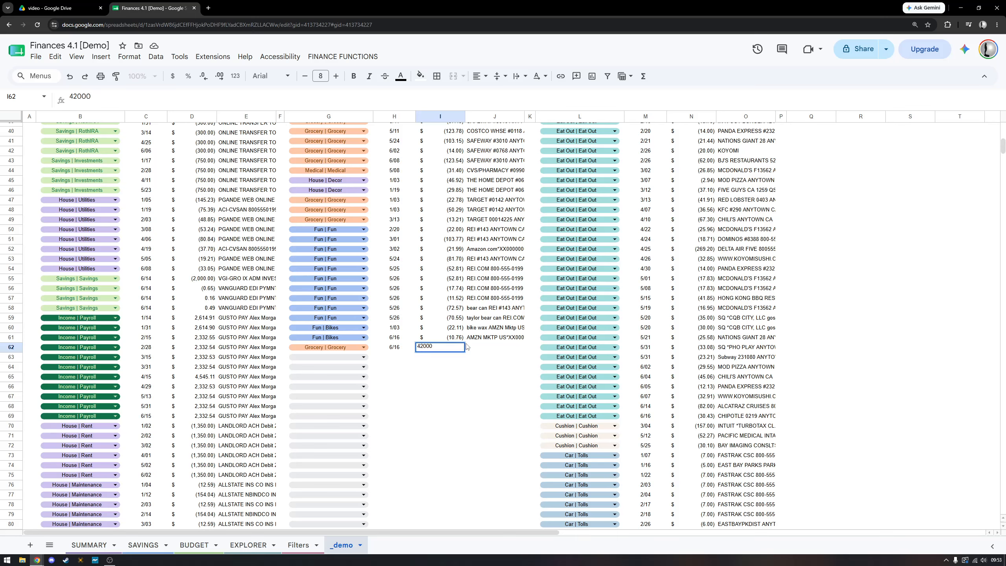
key("Left")
key("Right")
type("-42000")
key("Return")
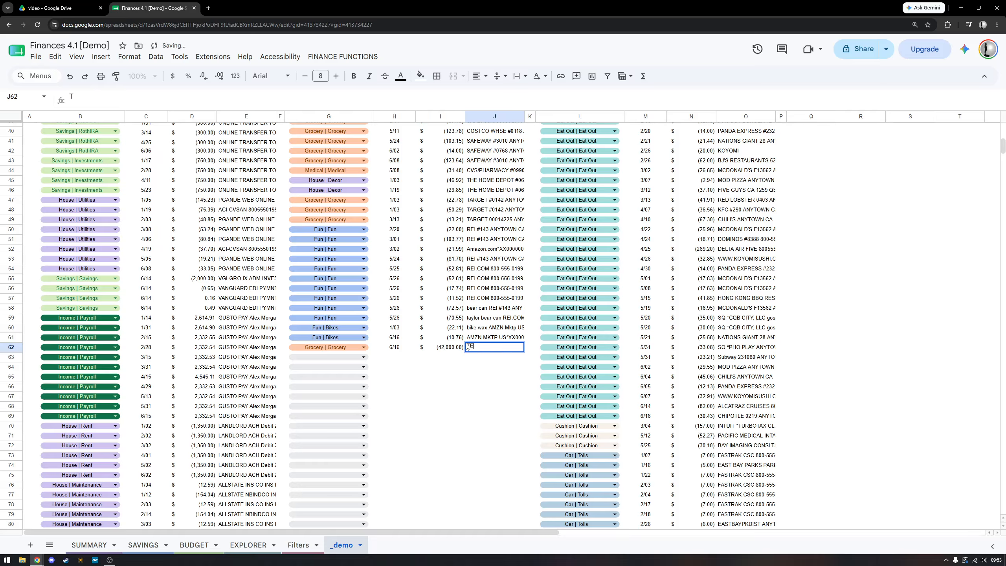
left_click(501, 368)
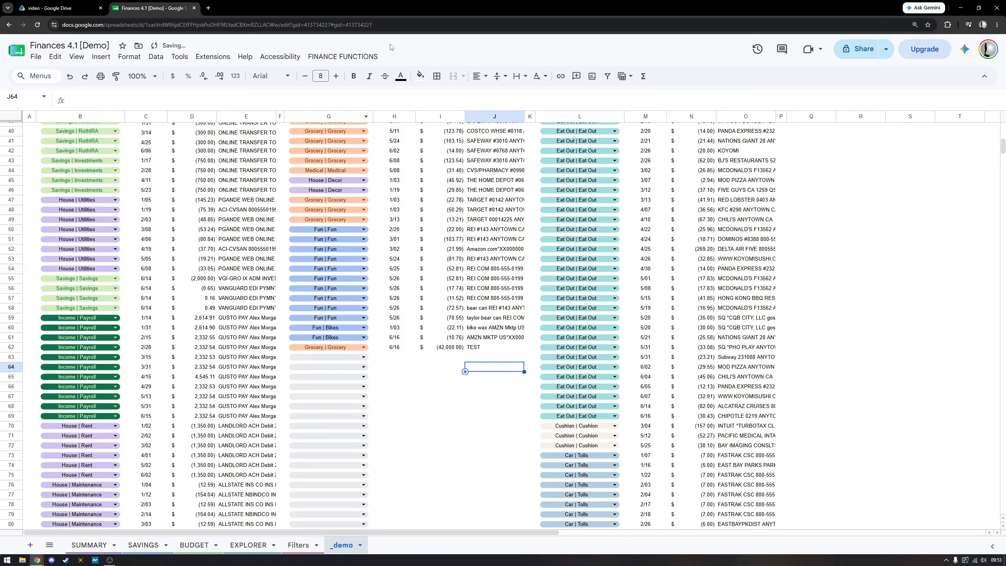
Publish the _demo sheet with the Publish finance function.
left_click(343, 57)
left_click(392, 153)
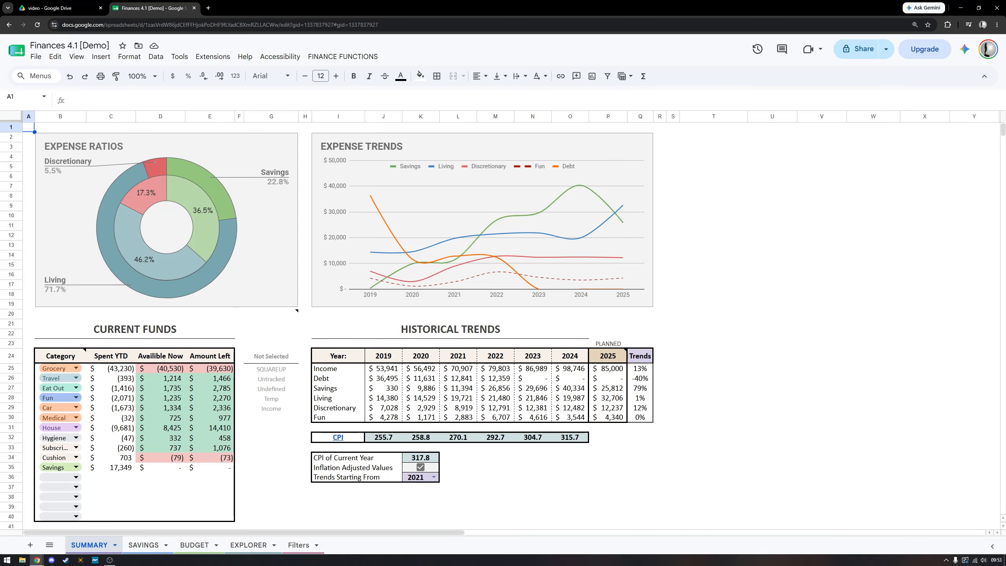
Filter the EXPLORER sheet by the Grocery category instead of Fun and inspect the 6/16 TEST transaction.
left_click(252, 545)
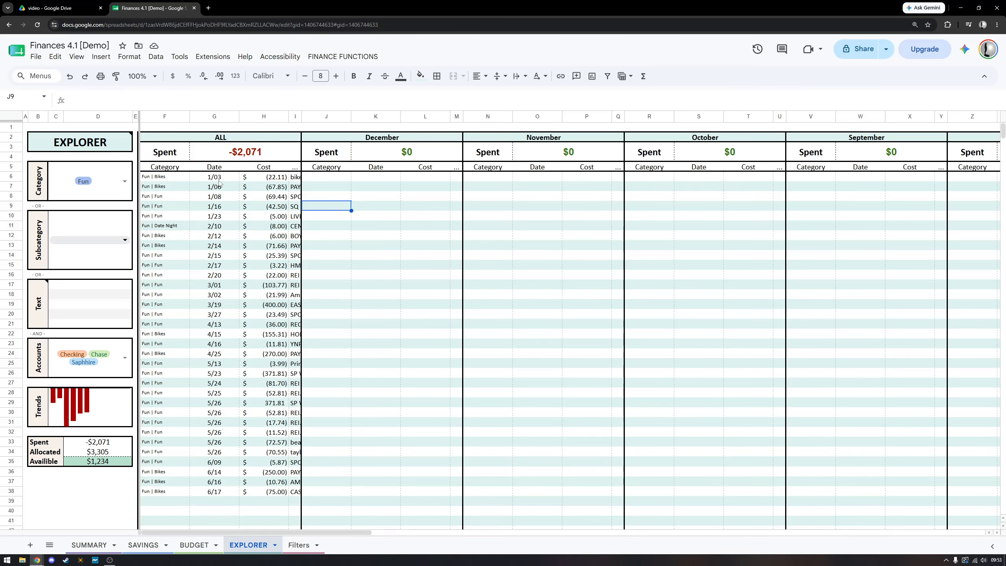
left_click(117, 187)
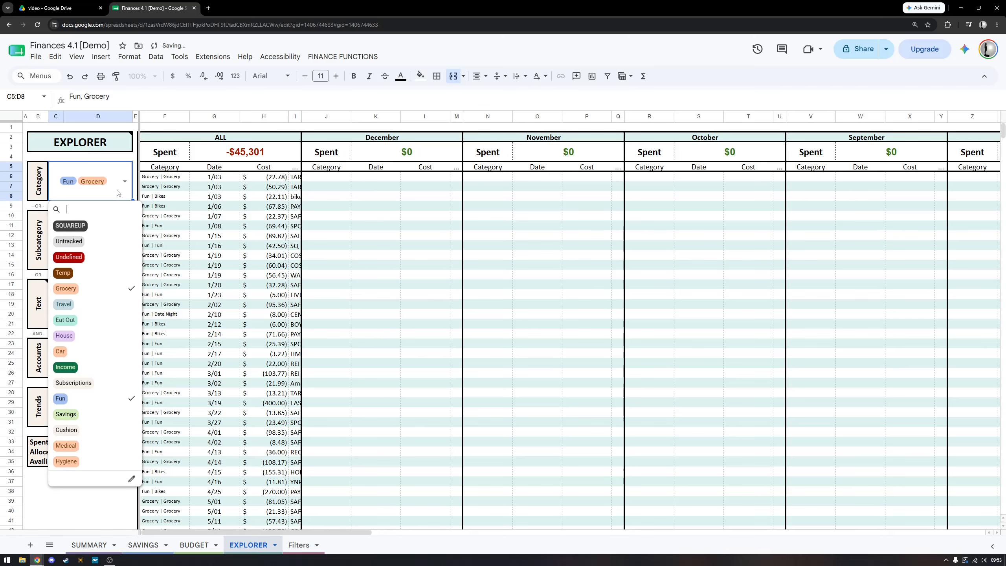
left_click(63, 398)
scroll(408, 346, "down", 3)
left_click(407, 346)
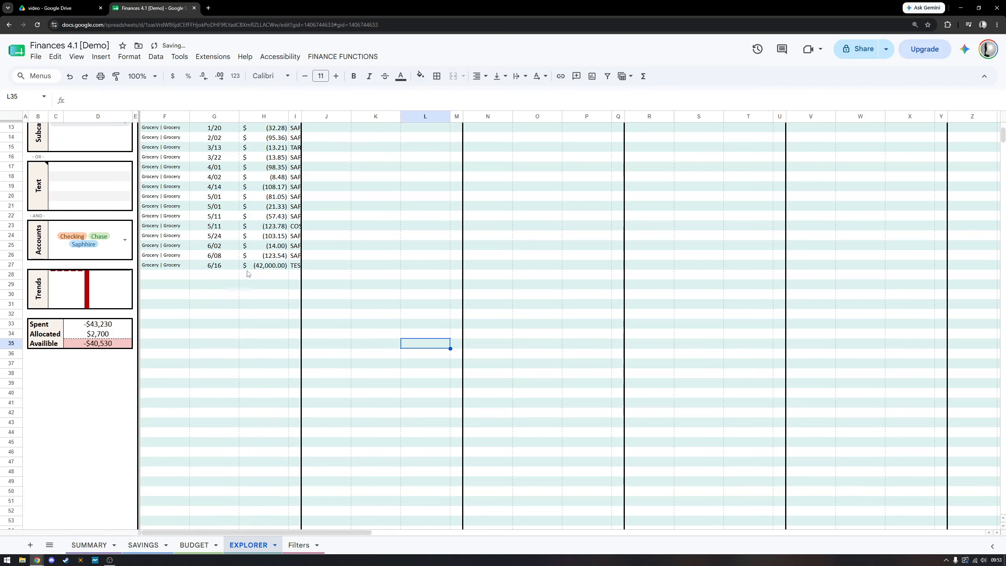
left_click_drag(165, 265, 295, 266)
scroll(275, 323, "up", 3)
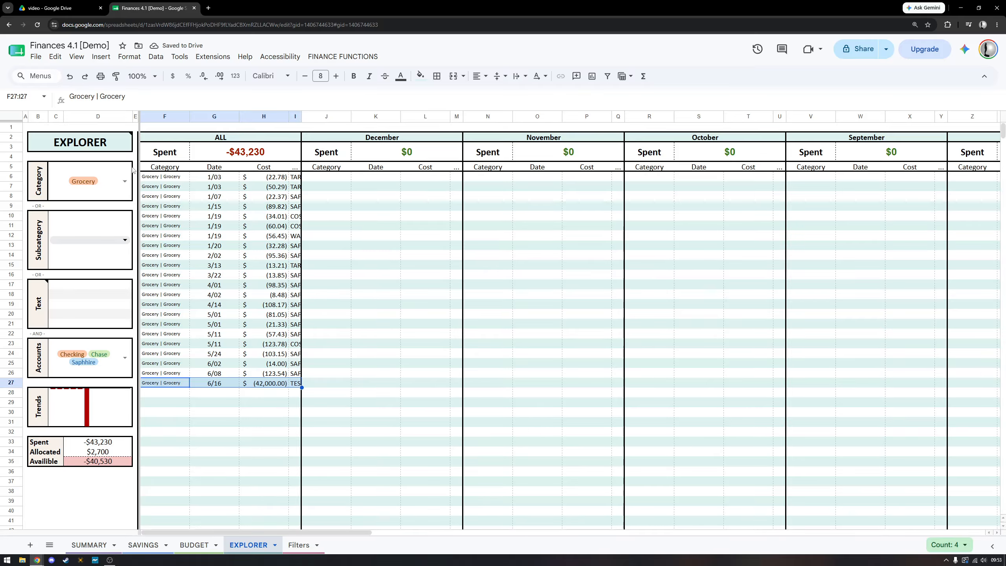
Clear the EXPLORER category filter, search by the text TEST instead, and check the matching transaction's cost.
left_click(128, 192)
key("Delete")
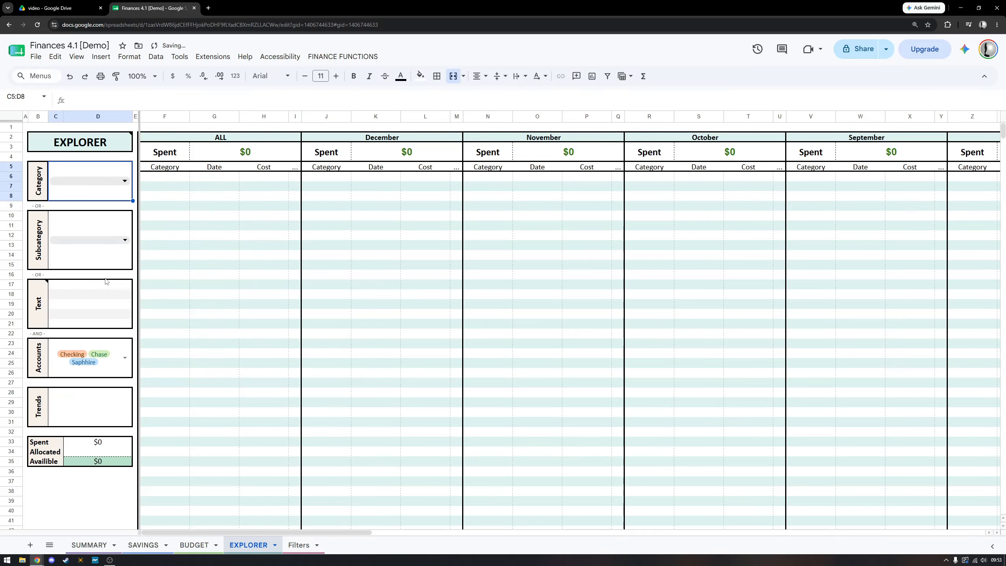
left_click(81, 312)
type("TEST")
left_click(263, 274)
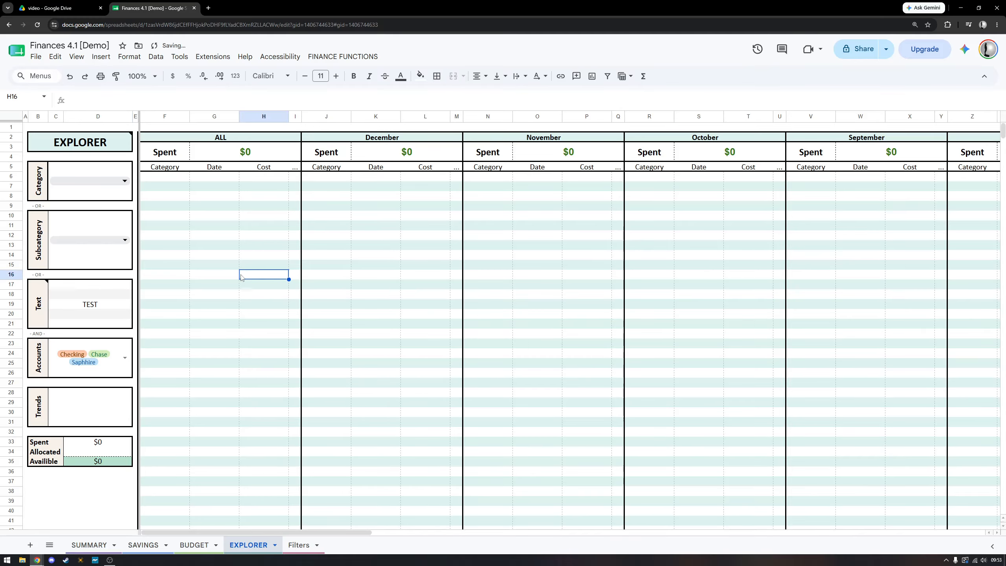
left_click(277, 177)
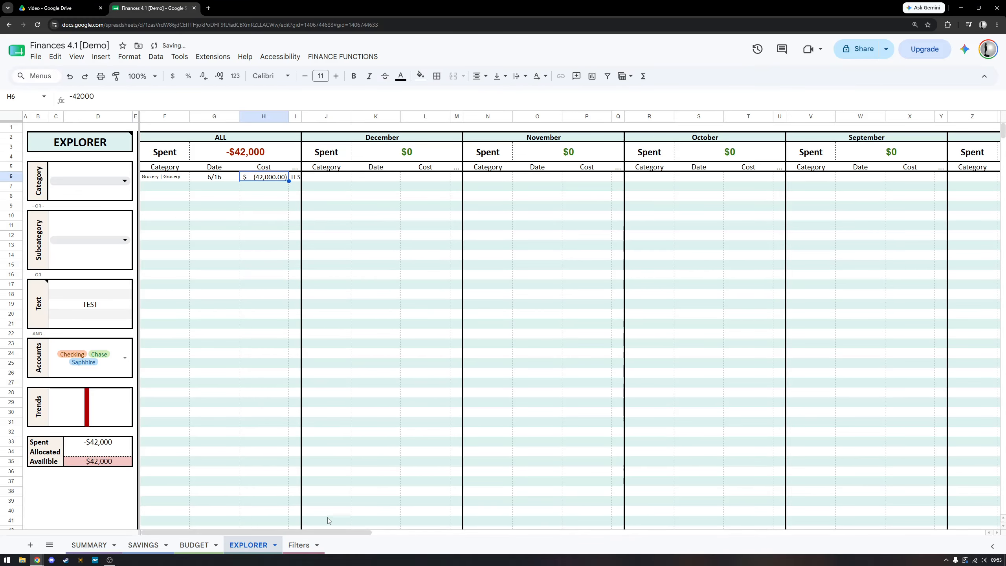
Open the _demo sheet and set the cost of the Chase TEST transaction dated 6/16 to -42.
left_click(50, 545)
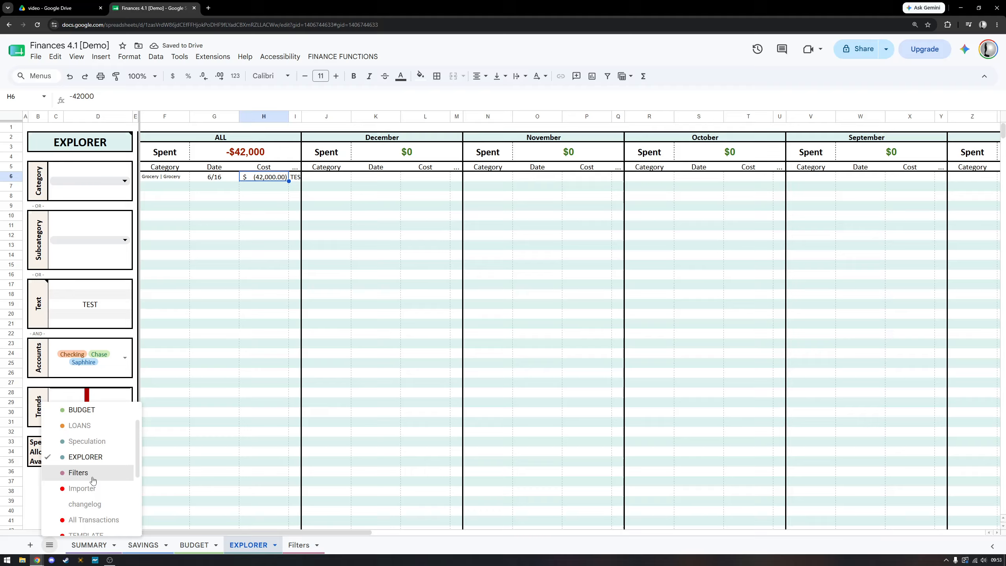
scroll(107, 512, "down", 4)
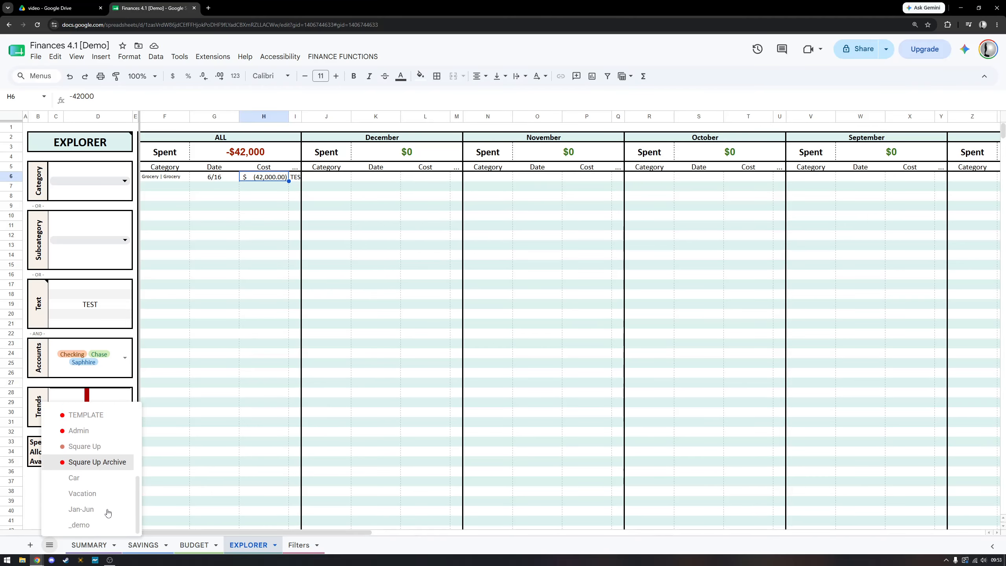
left_click(95, 525)
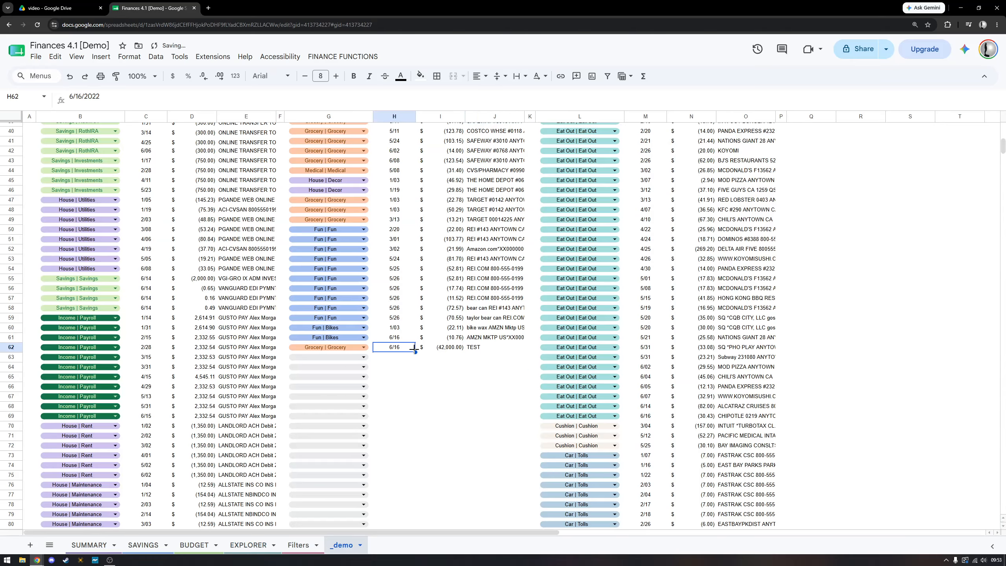
left_click_drag(468, 351, 317, 347)
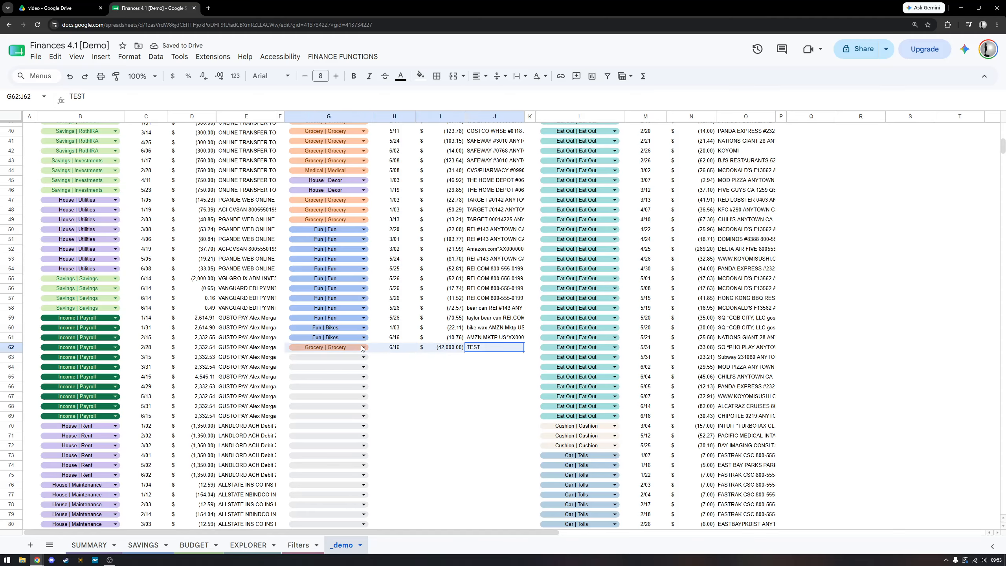
left_click(439, 347)
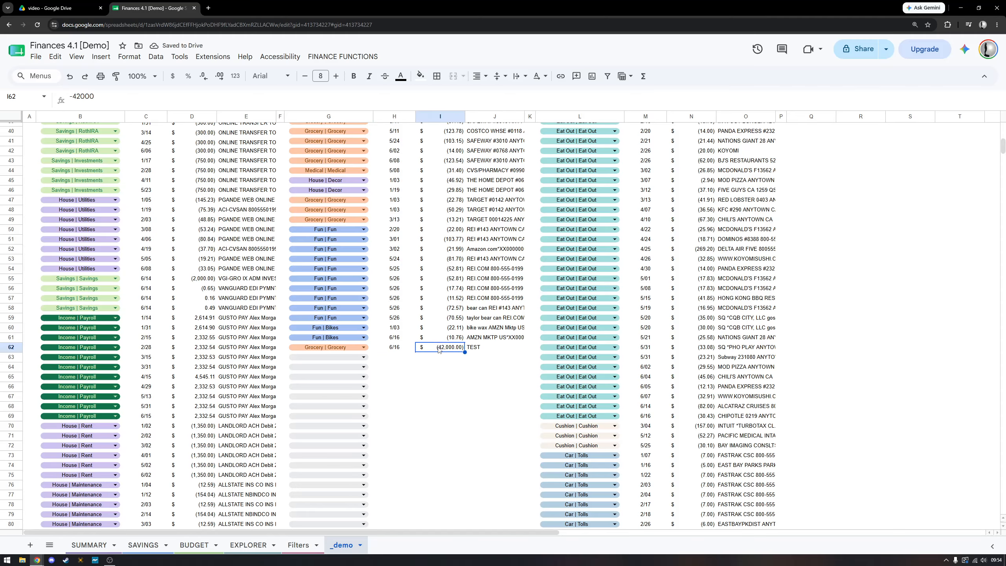
type("-42")
key("Return")
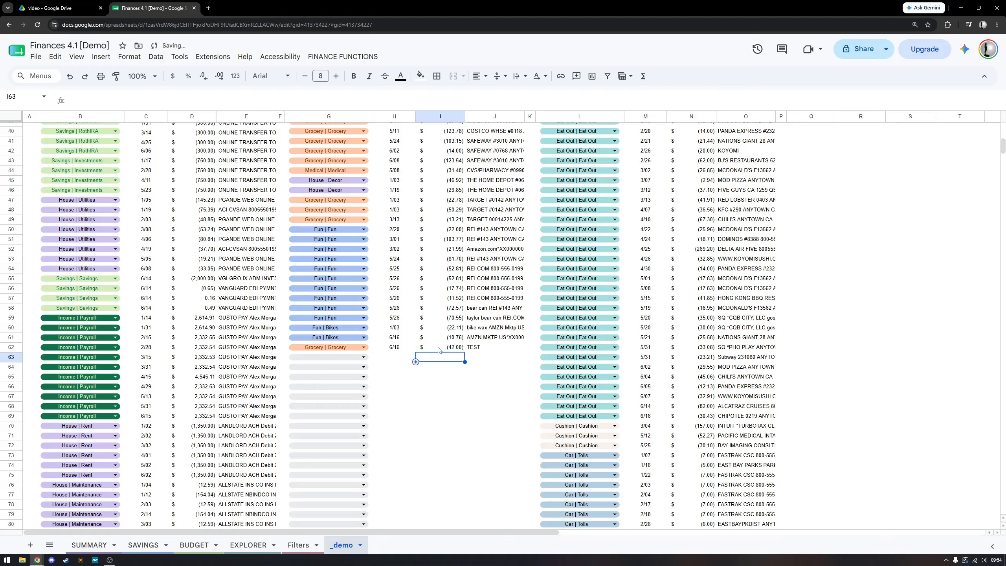
Republish the _demo sheet with the Publish finance function.
left_click(458, 368)
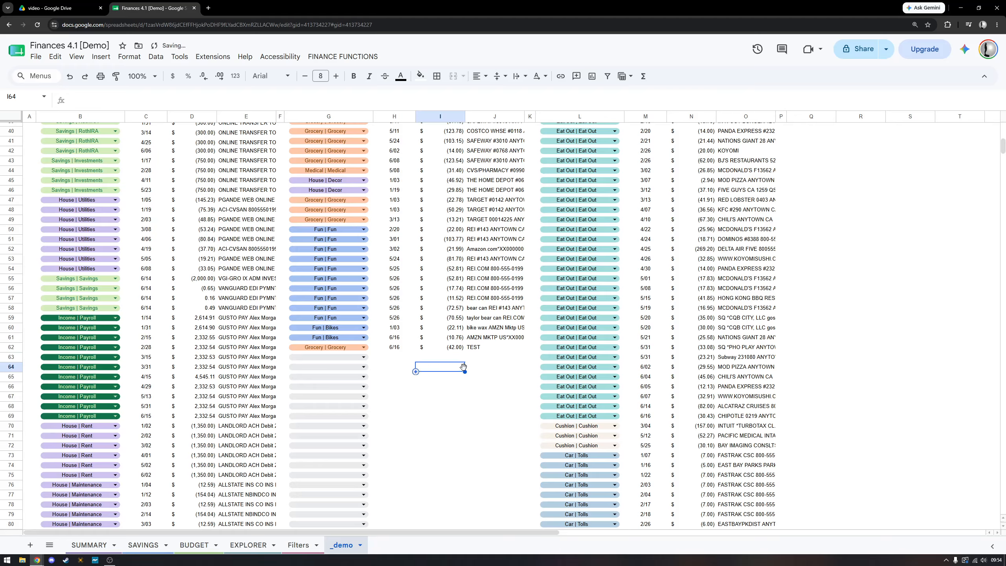
left_click(354, 59)
left_click(364, 155)
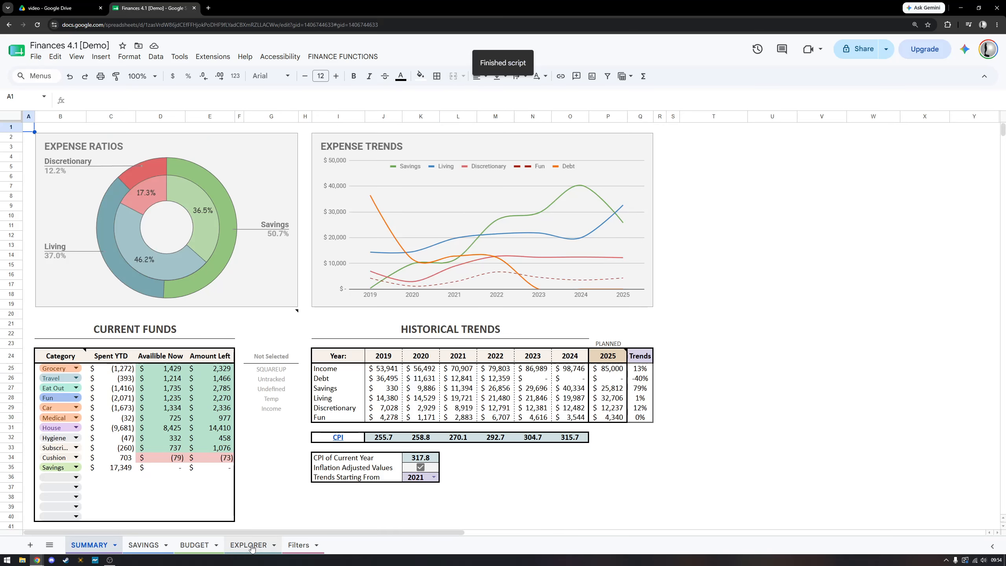
Check the TEST transaction's cost on the EXPLORER sheet, and clear the text filter.
left_click(248, 545)
left_click(257, 197)
left_click(297, 179)
left_click(284, 177)
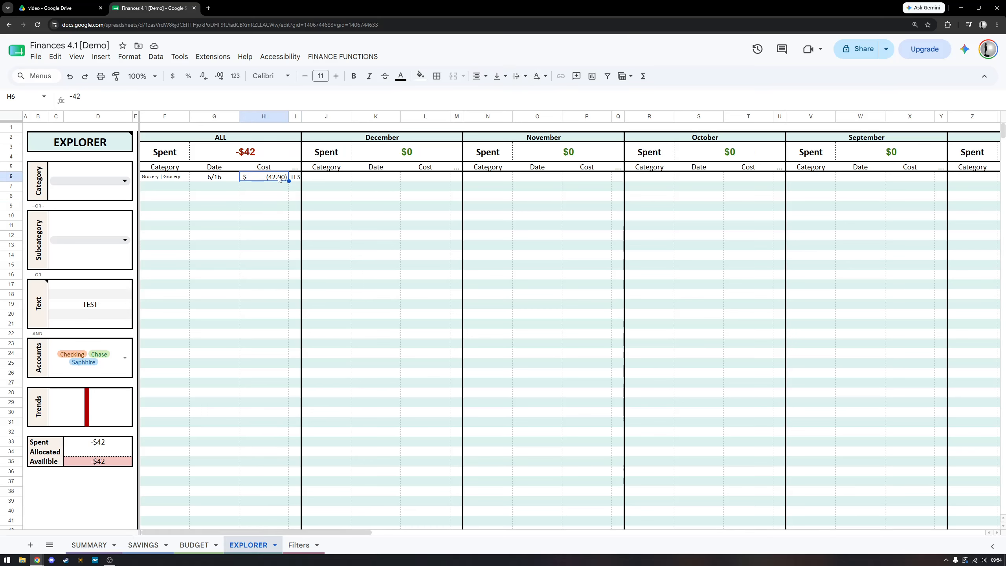
left_click(106, 306)
key("Delete")
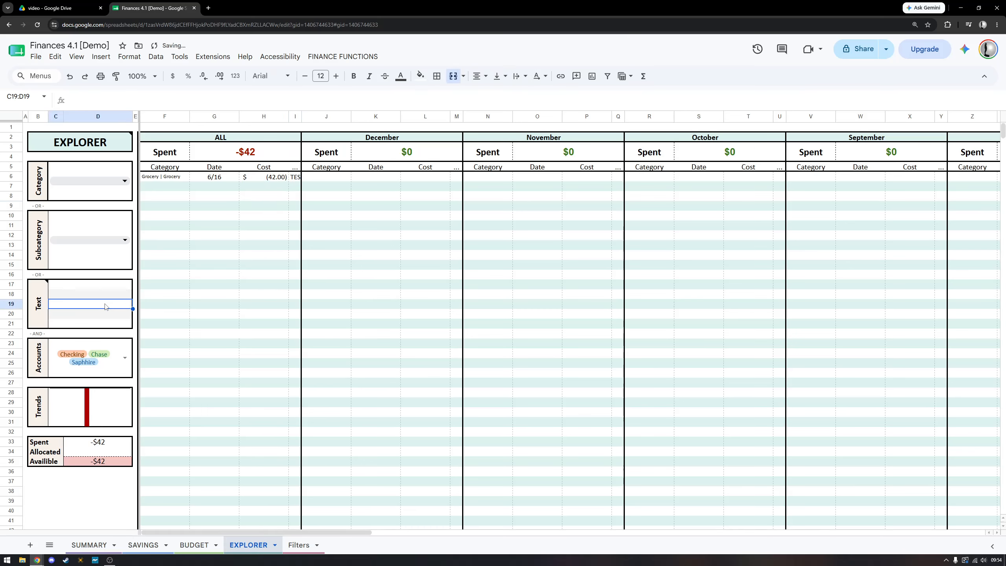
Hide the Filters sheet.
left_click(85, 546)
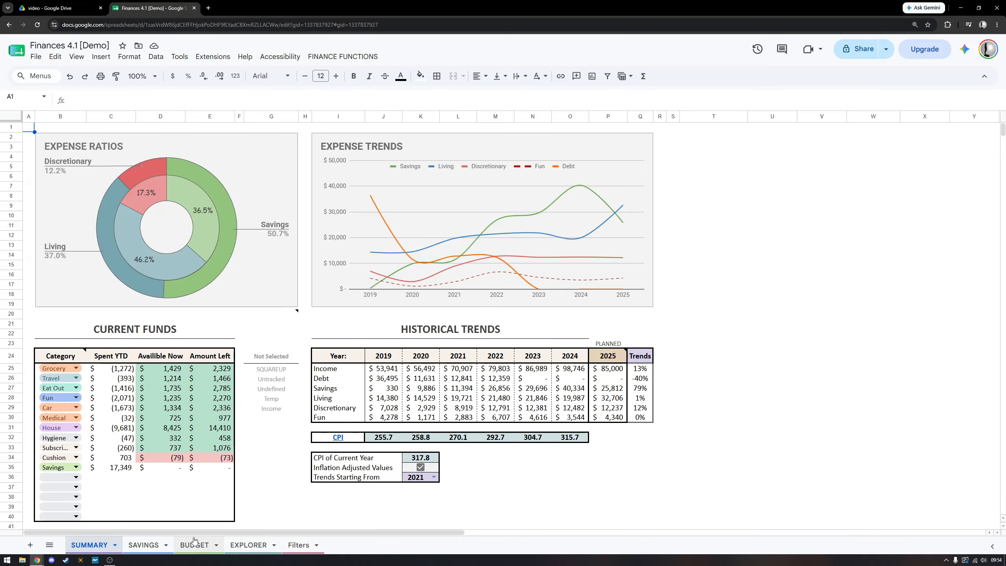
left_click(298, 550)
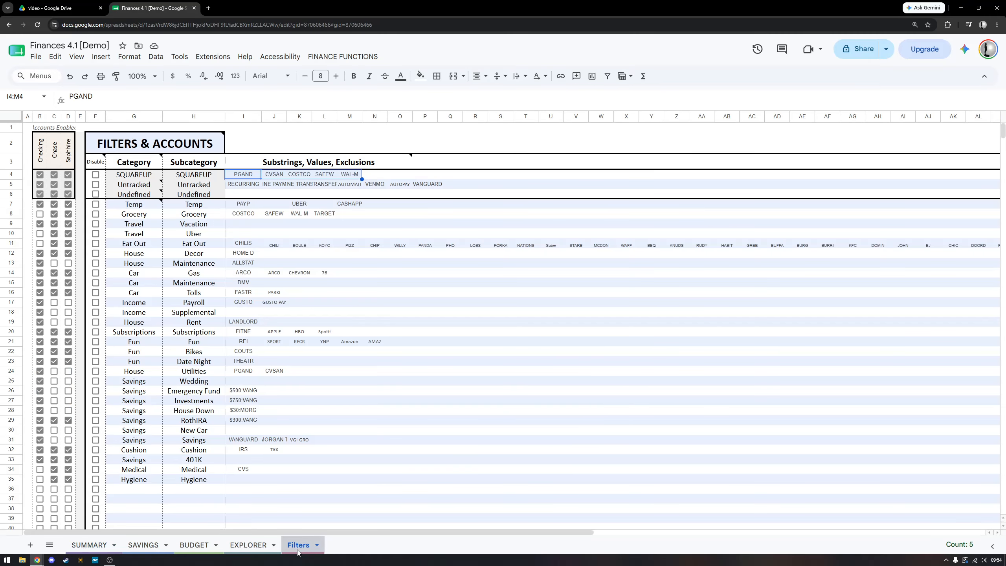
left_click(317, 545)
left_click(306, 469)
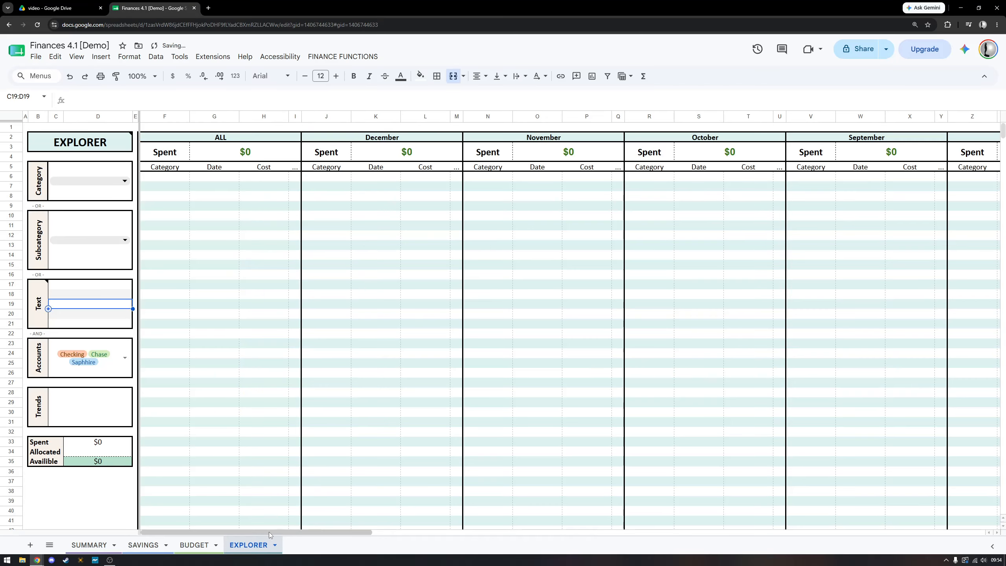
Look over the BUDGET and SAVINGS sheets and return to the SUMMARY sheet.
left_click(183, 548)
left_click(140, 546)
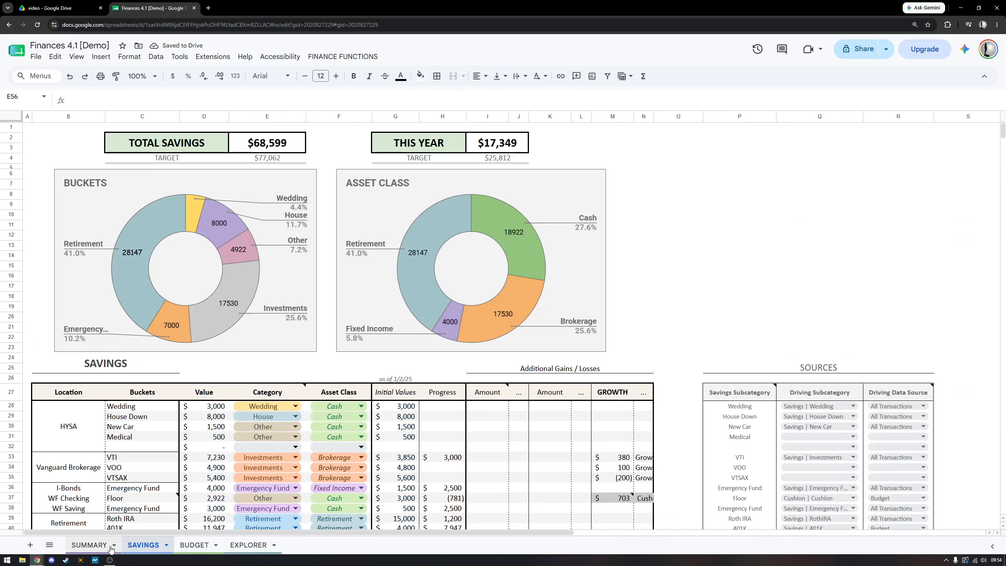
left_click(89, 546)
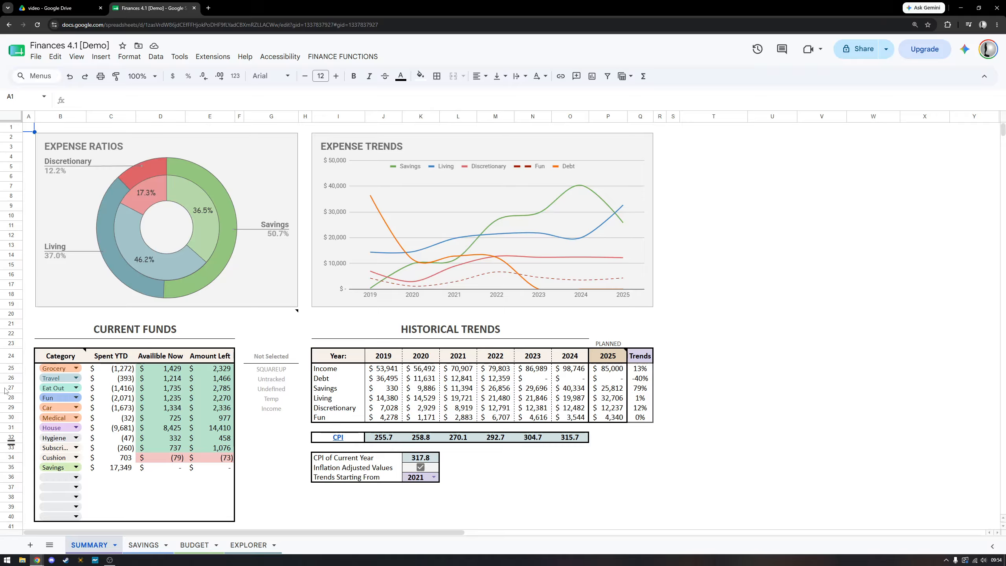
Inspect the data validation rule and option colors behind the Fun category dropdown in CURRENT FUNDS, and close it without changes.
left_click(76, 397)
scroll(111, 542, "down", 3)
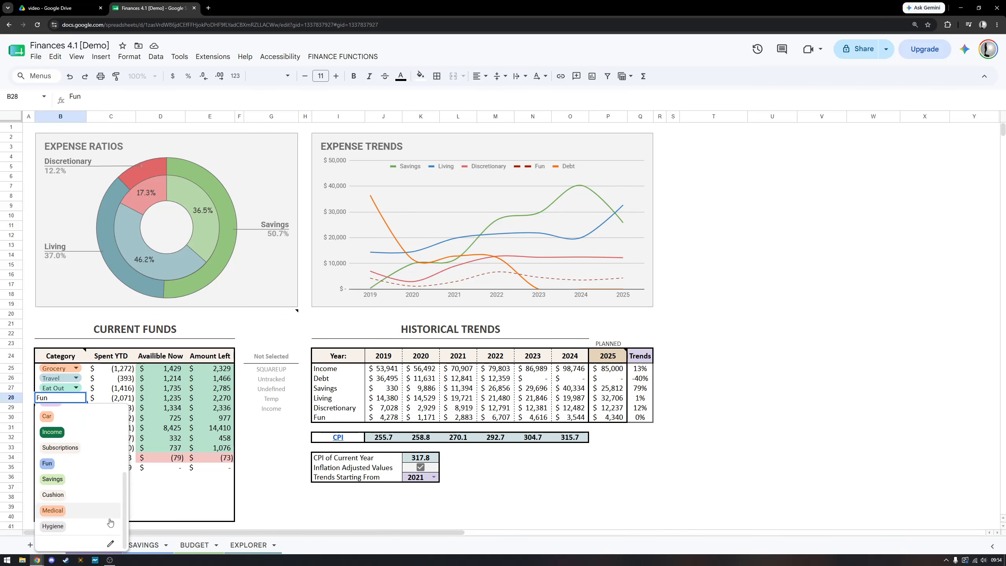
left_click(111, 542)
scroll(935, 331, "down", 5)
scroll(935, 331, "up", 5)
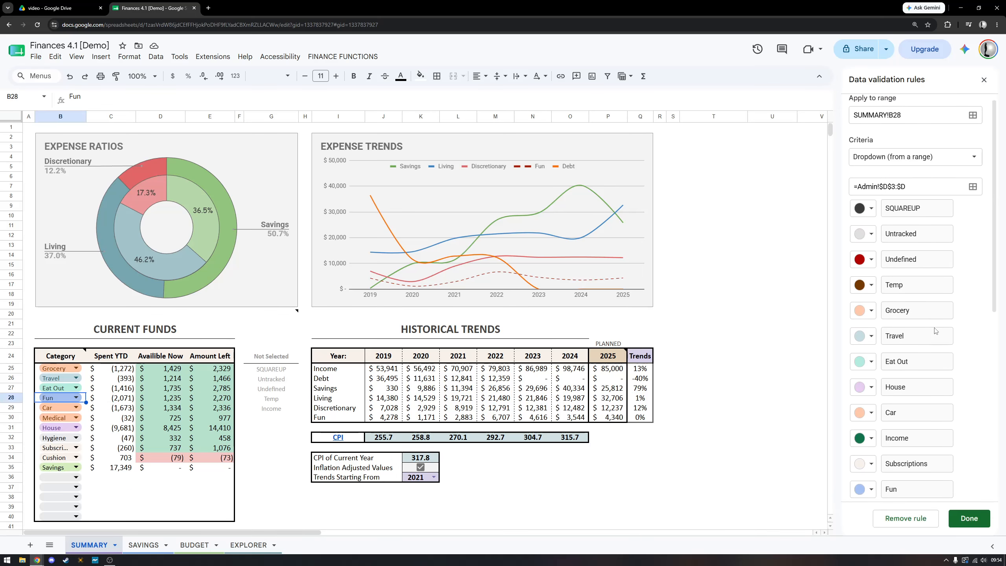
scroll(935, 331, "down", 1)
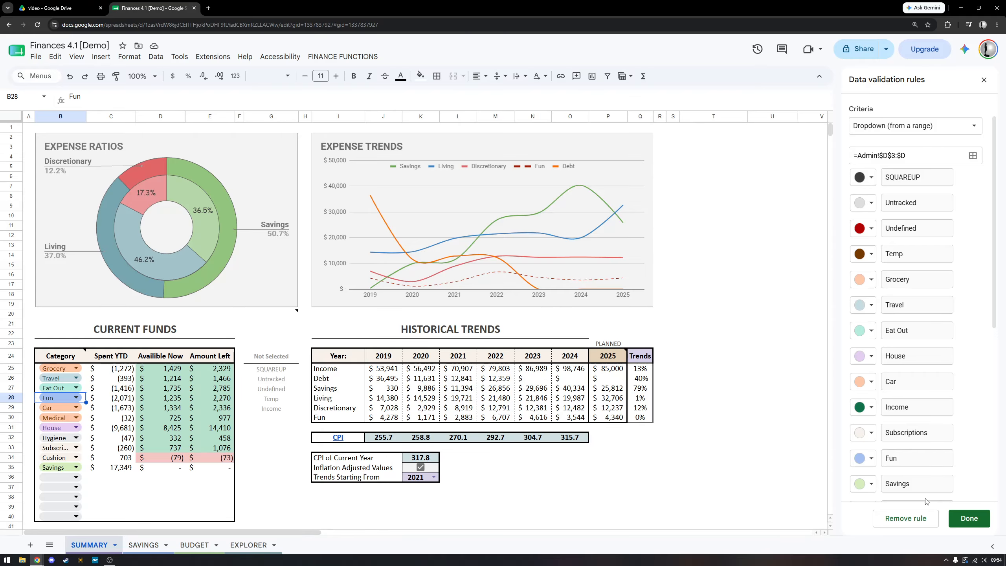
left_click(984, 80)
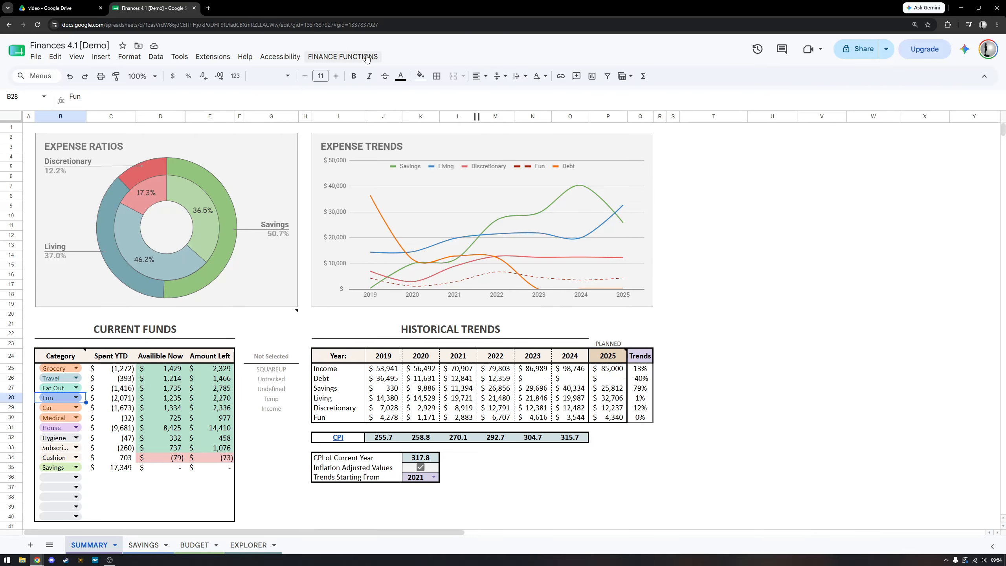
Show the finance functions' HELP topics, review the list and close it.
left_click(343, 56)
left_click(349, 166)
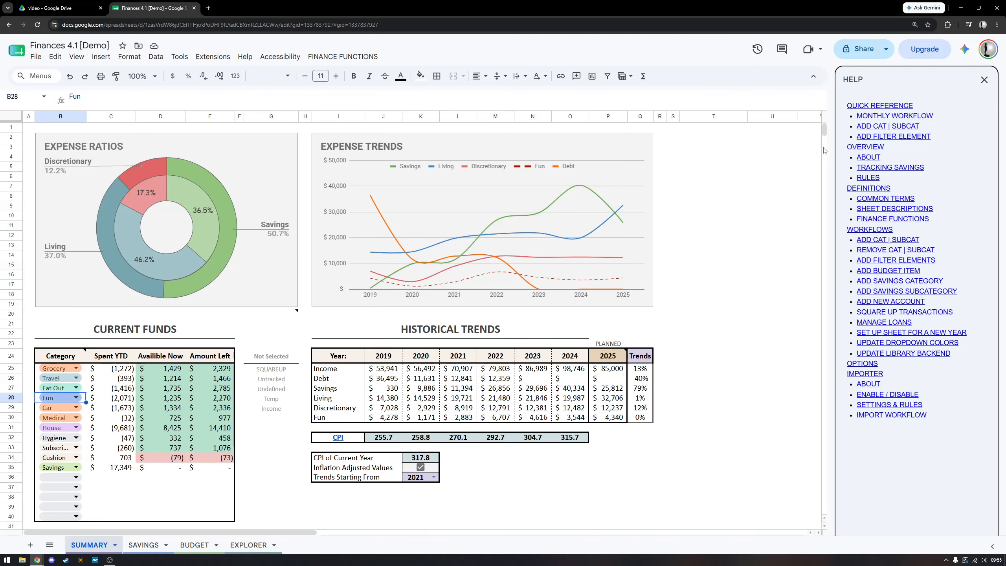
left_click(988, 82)
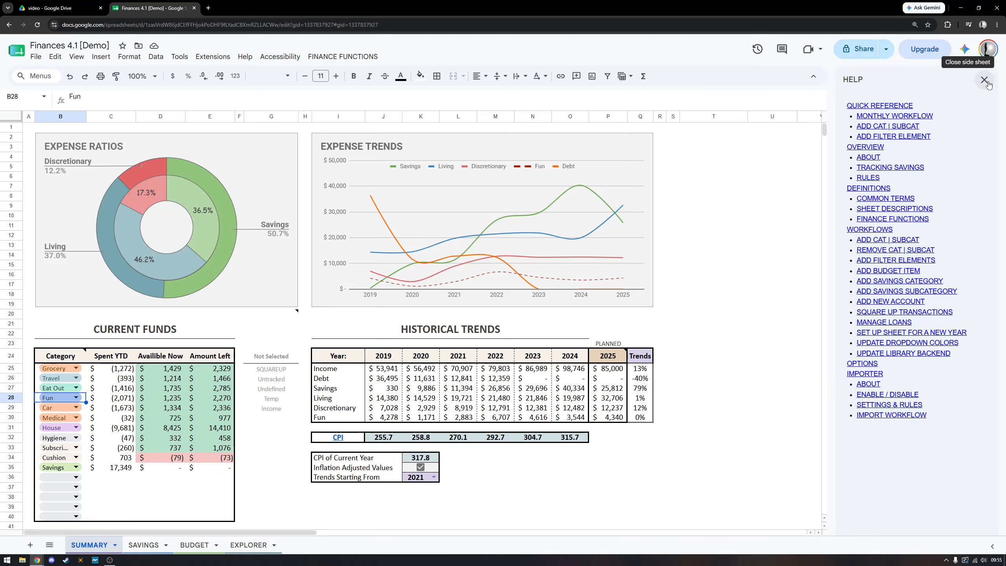